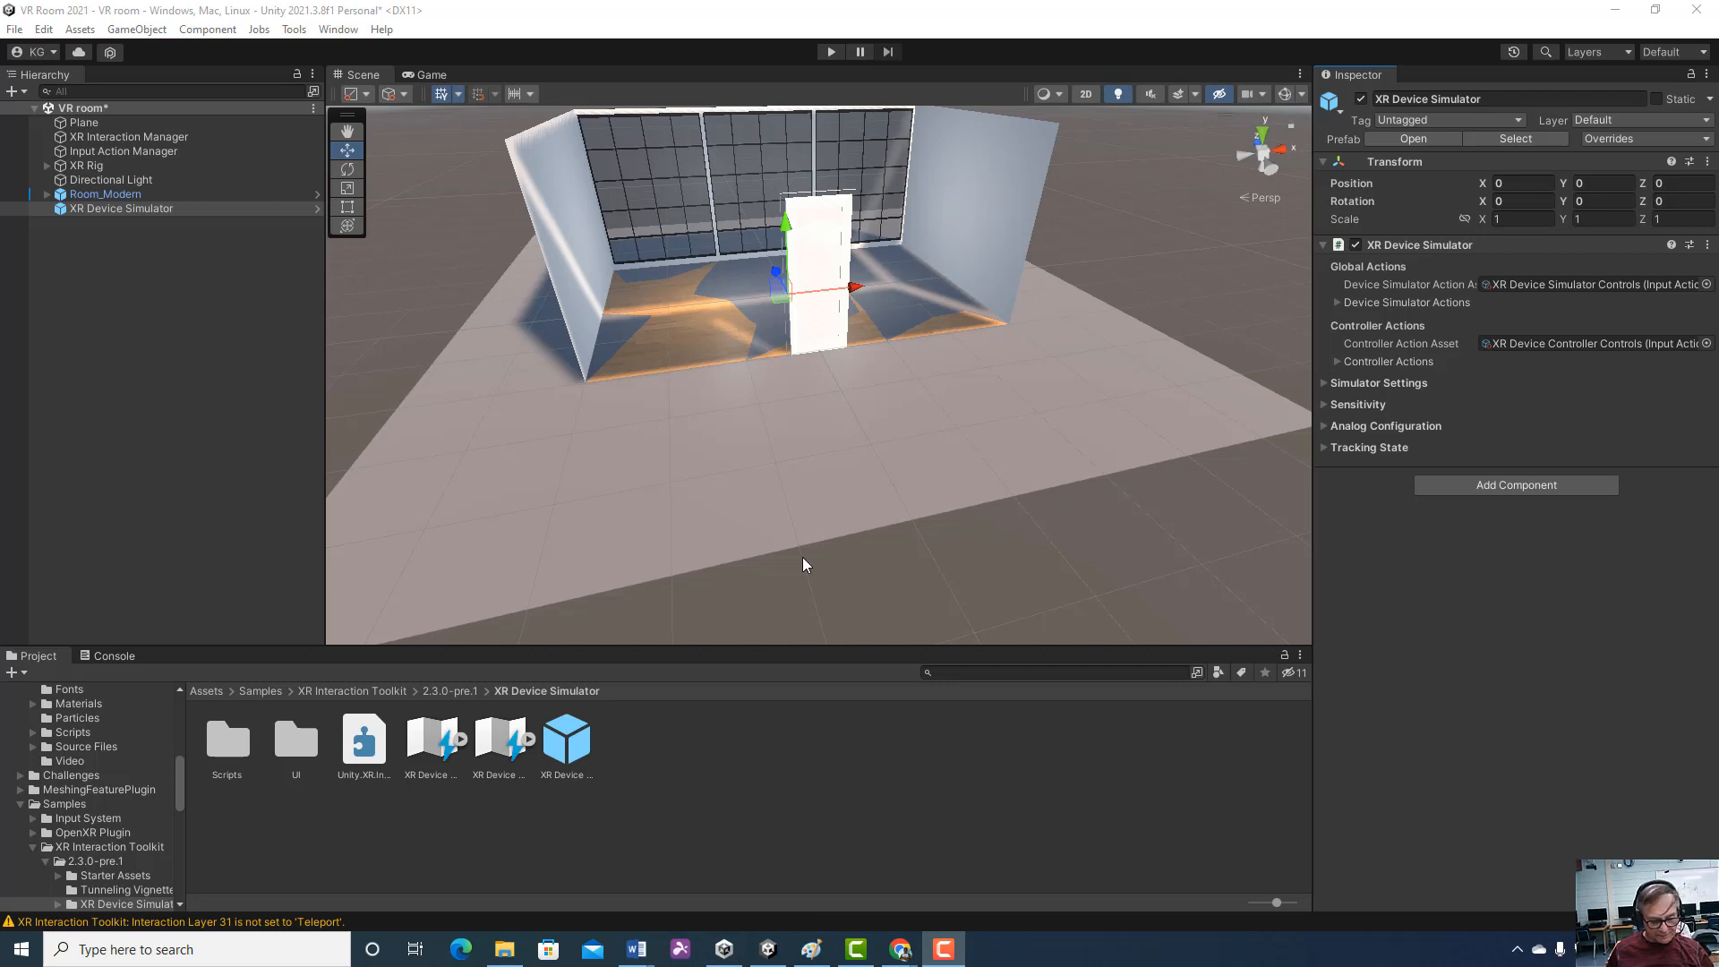
Look through the _Course Library, Scenes and _Prefabs asset folders, and inspect the XR Rig's components
{"action": "middle_click_drag", "start_coordinate": [771, 499], "coordinate": [785, 558]}
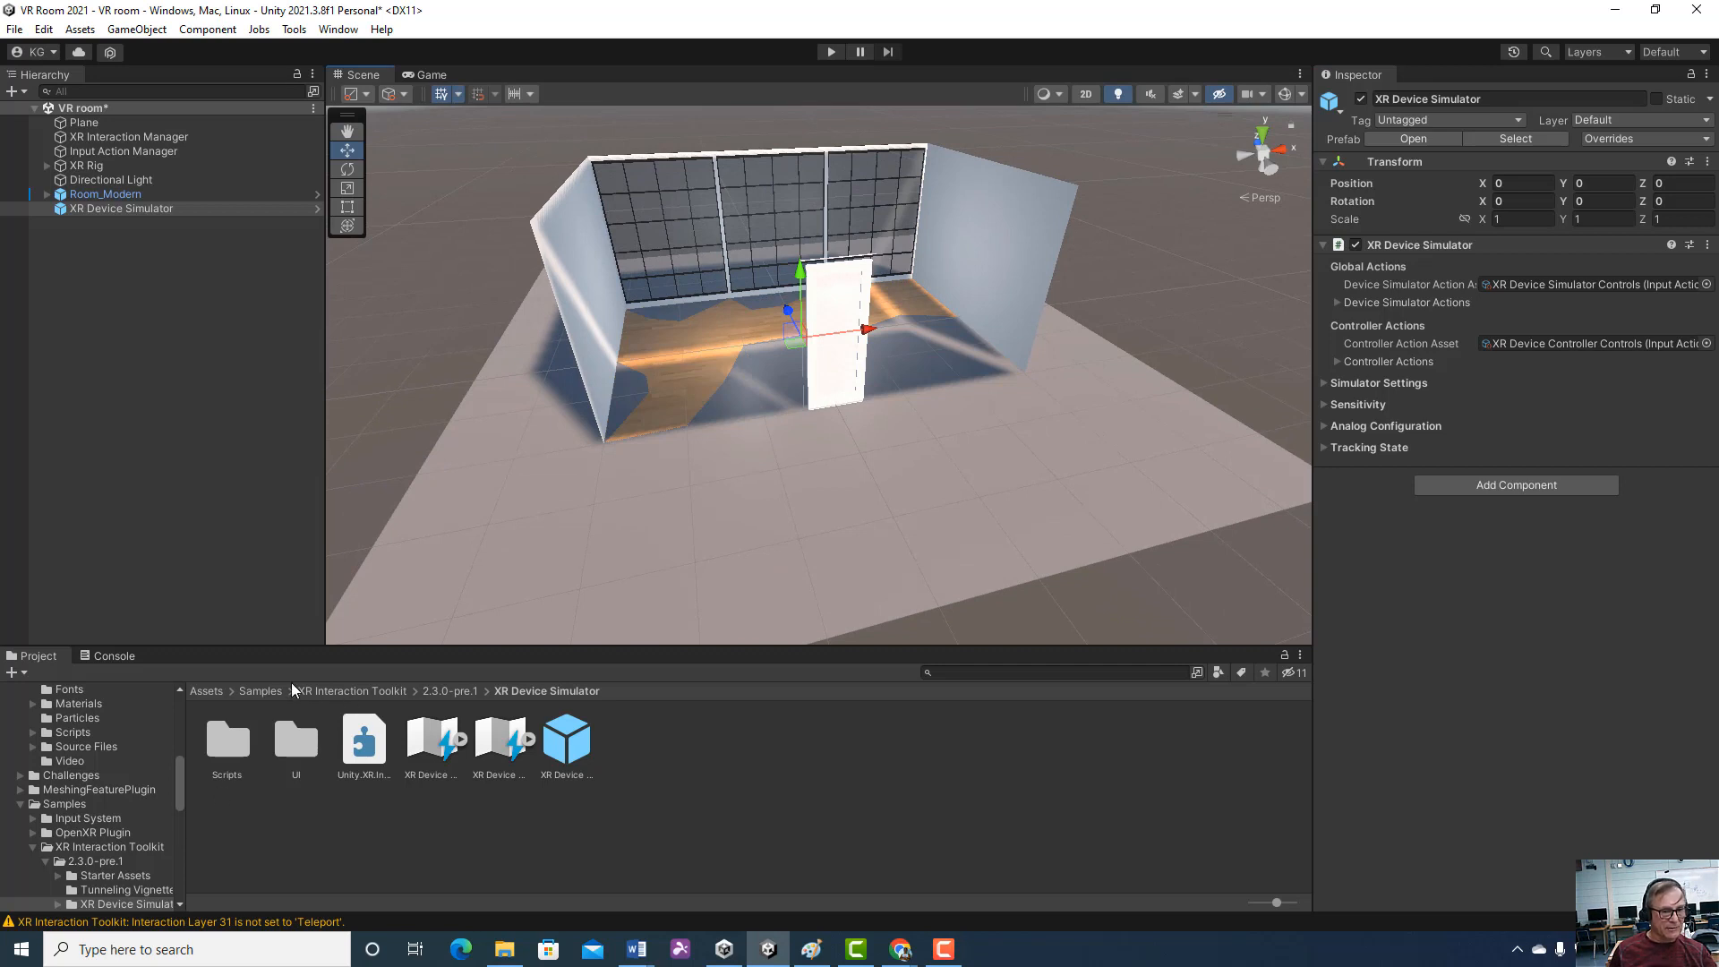
{"action": "left_click", "coordinate": [213, 684]}
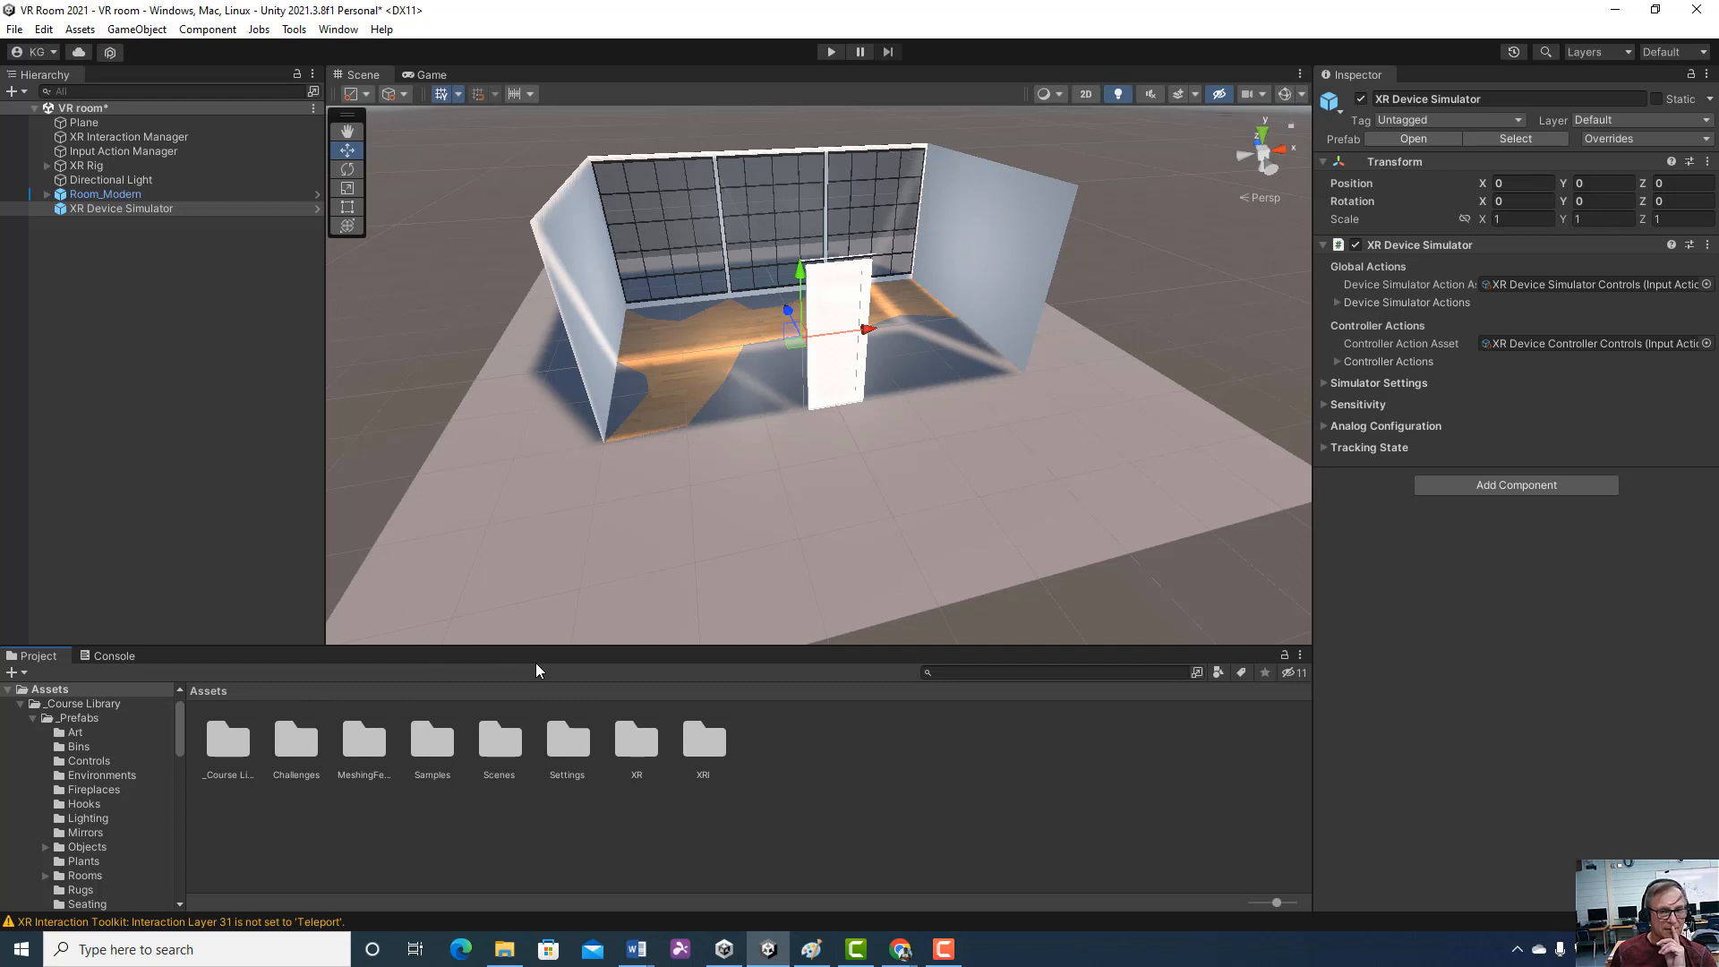
{"action": "double_click", "coordinate": [236, 747]}
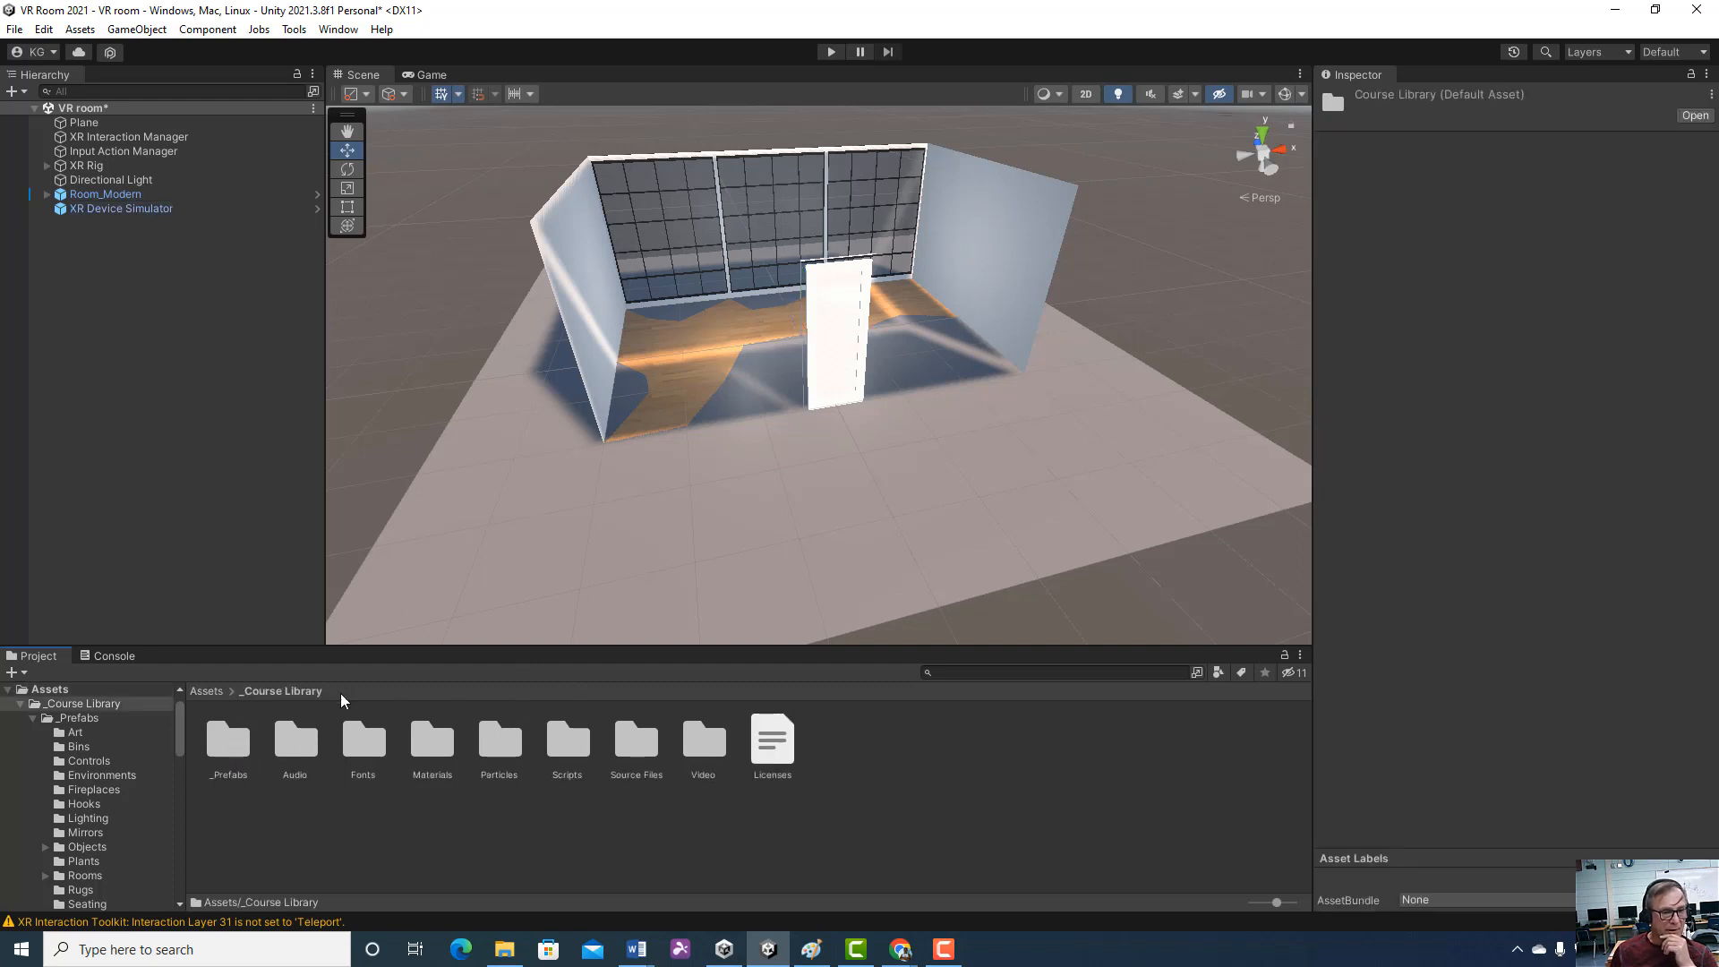
{"action": "left_click", "coordinate": [207, 692]}
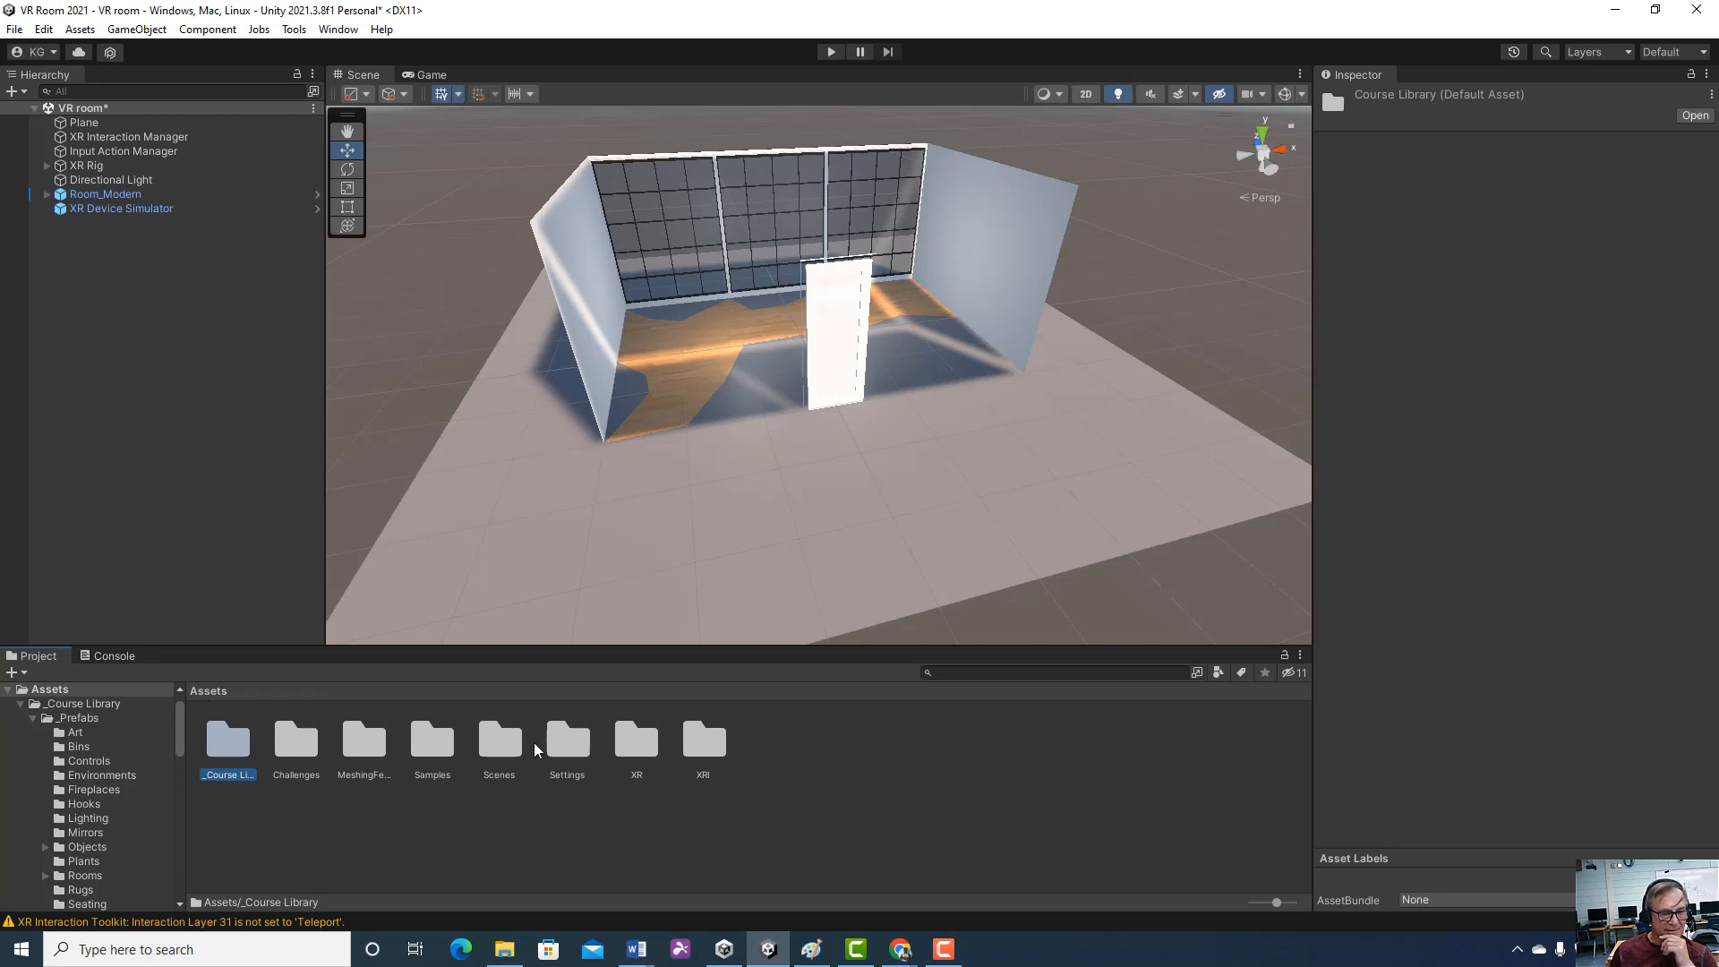
{"action": "double_click", "coordinate": [502, 733]}
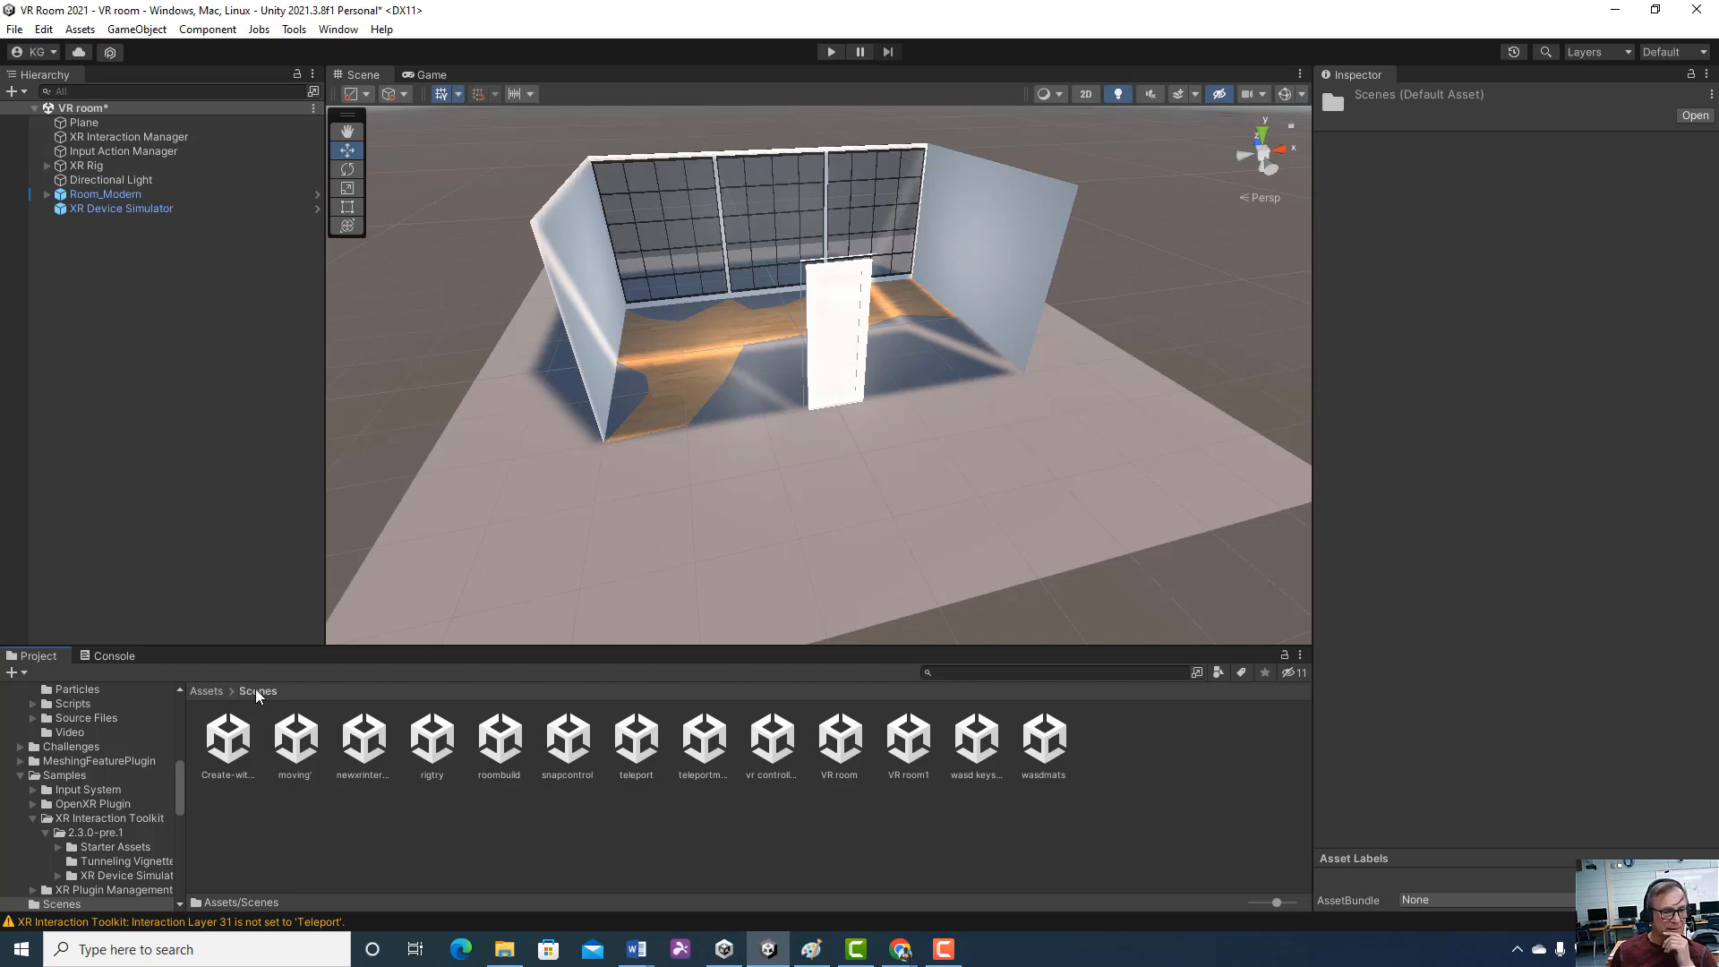
{"action": "left_click", "coordinate": [211, 691]}
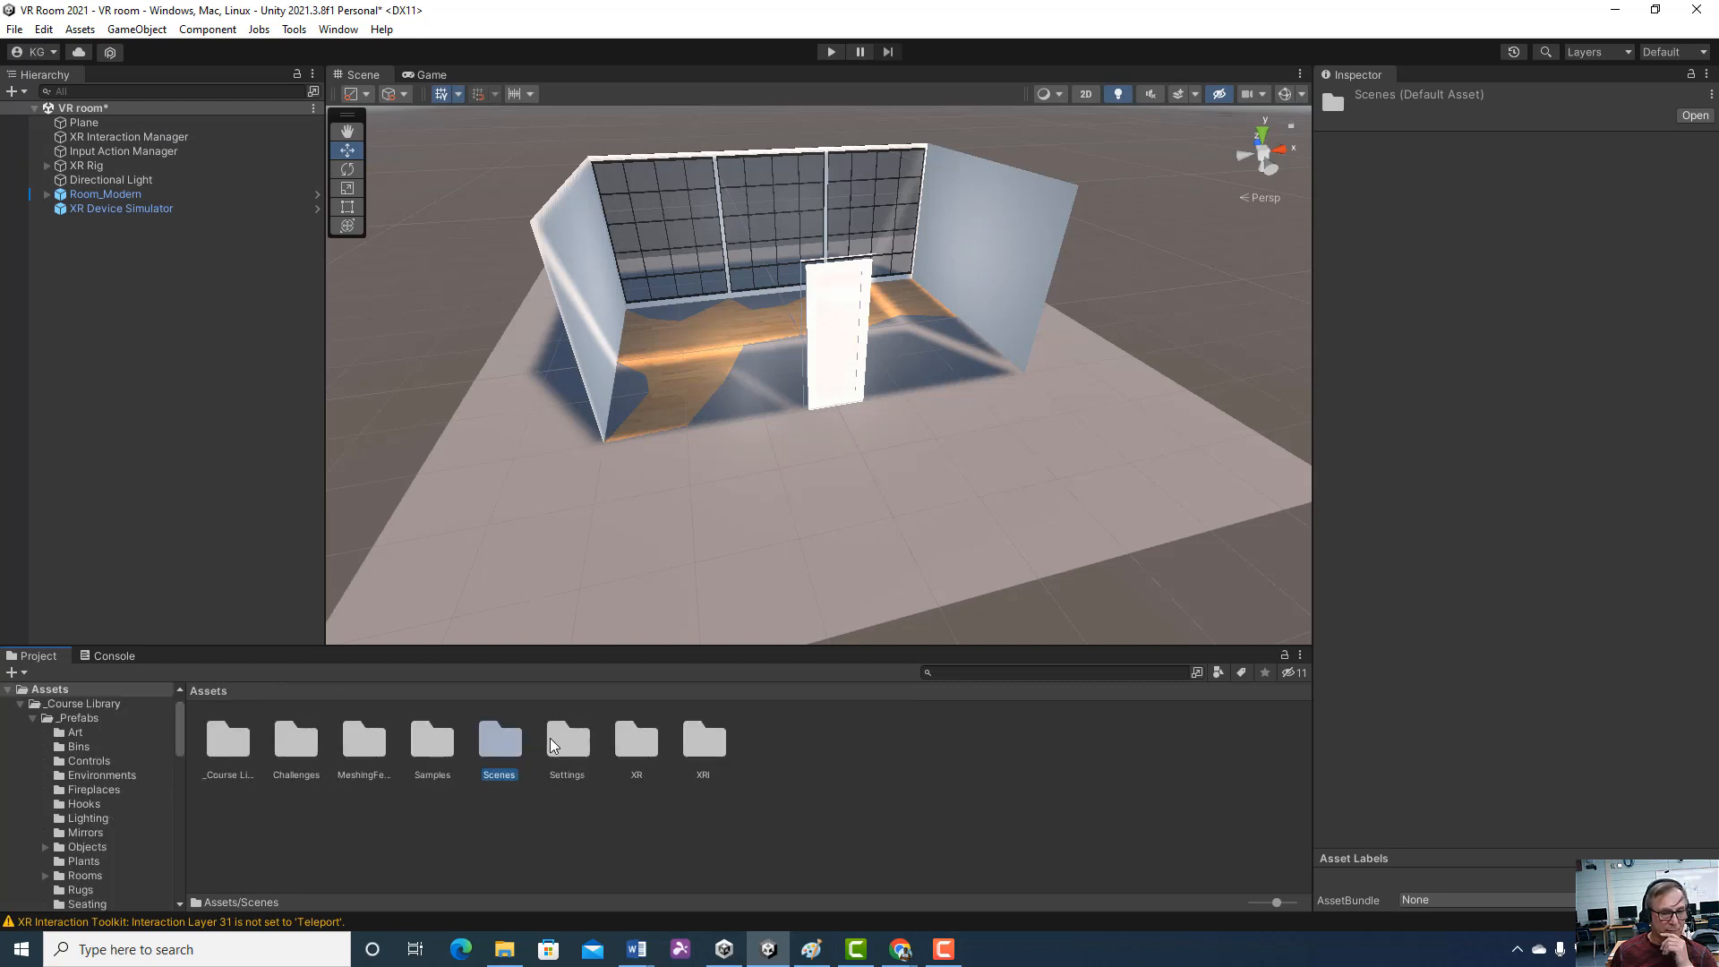
{"action": "double_click", "coordinate": [227, 752]}
{"action": "double_click", "coordinate": [227, 748]}
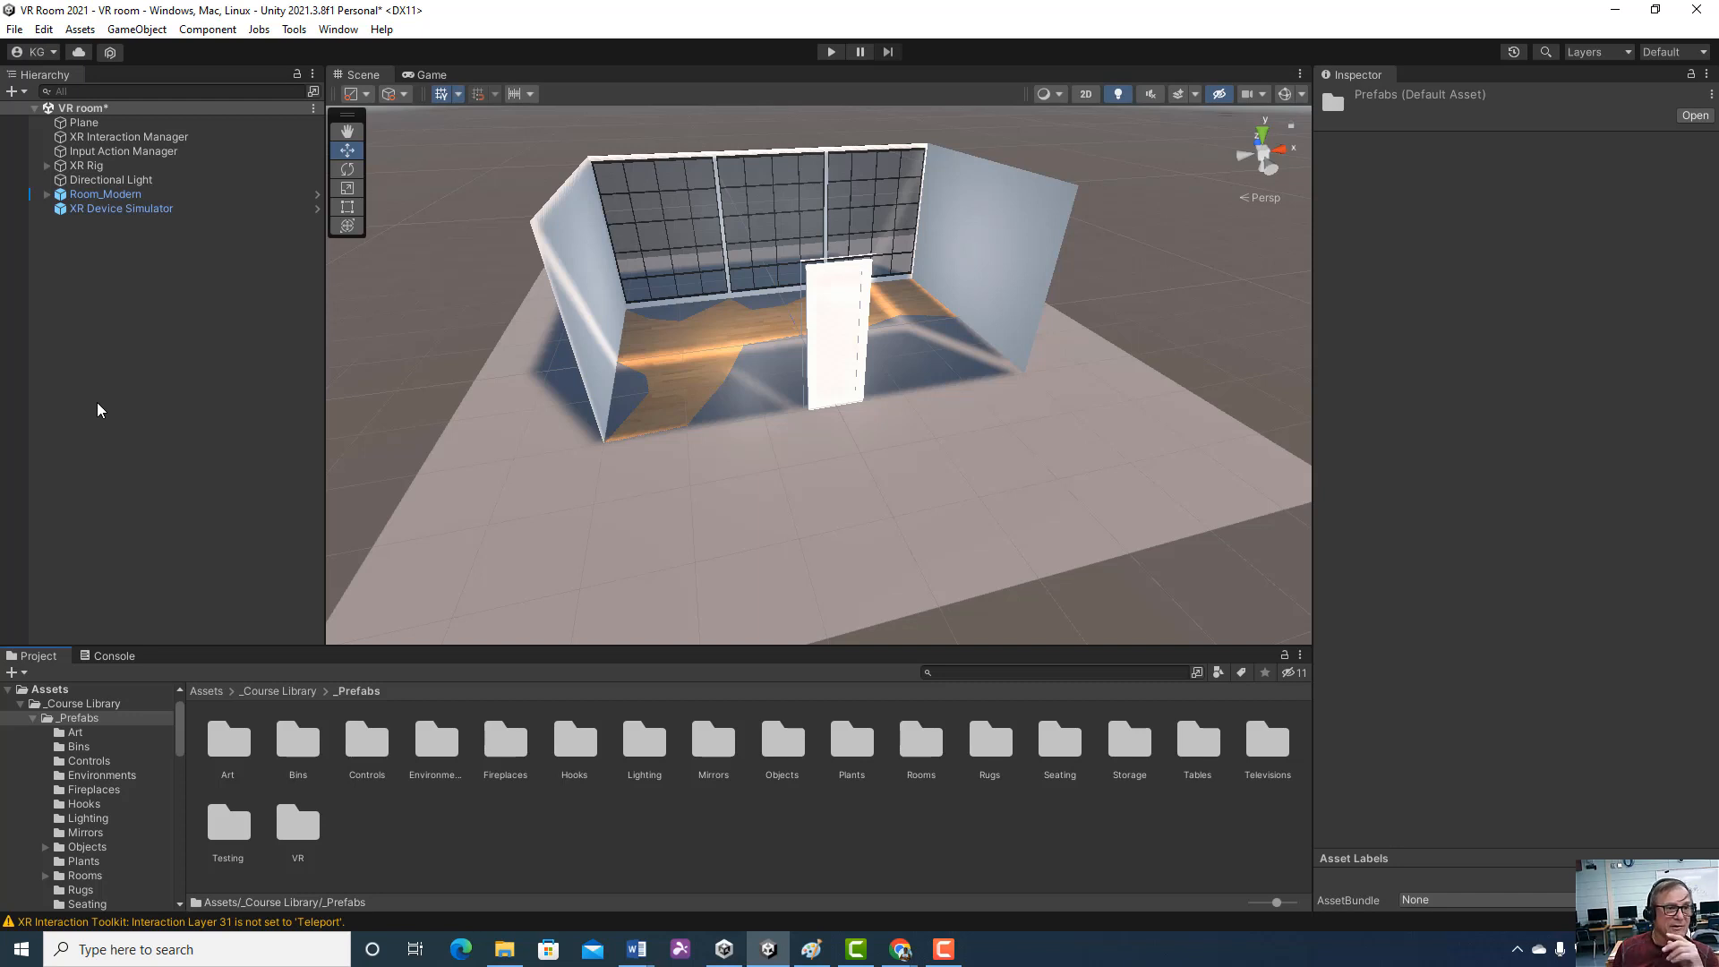
{"action": "left_click", "coordinate": [177, 164]}
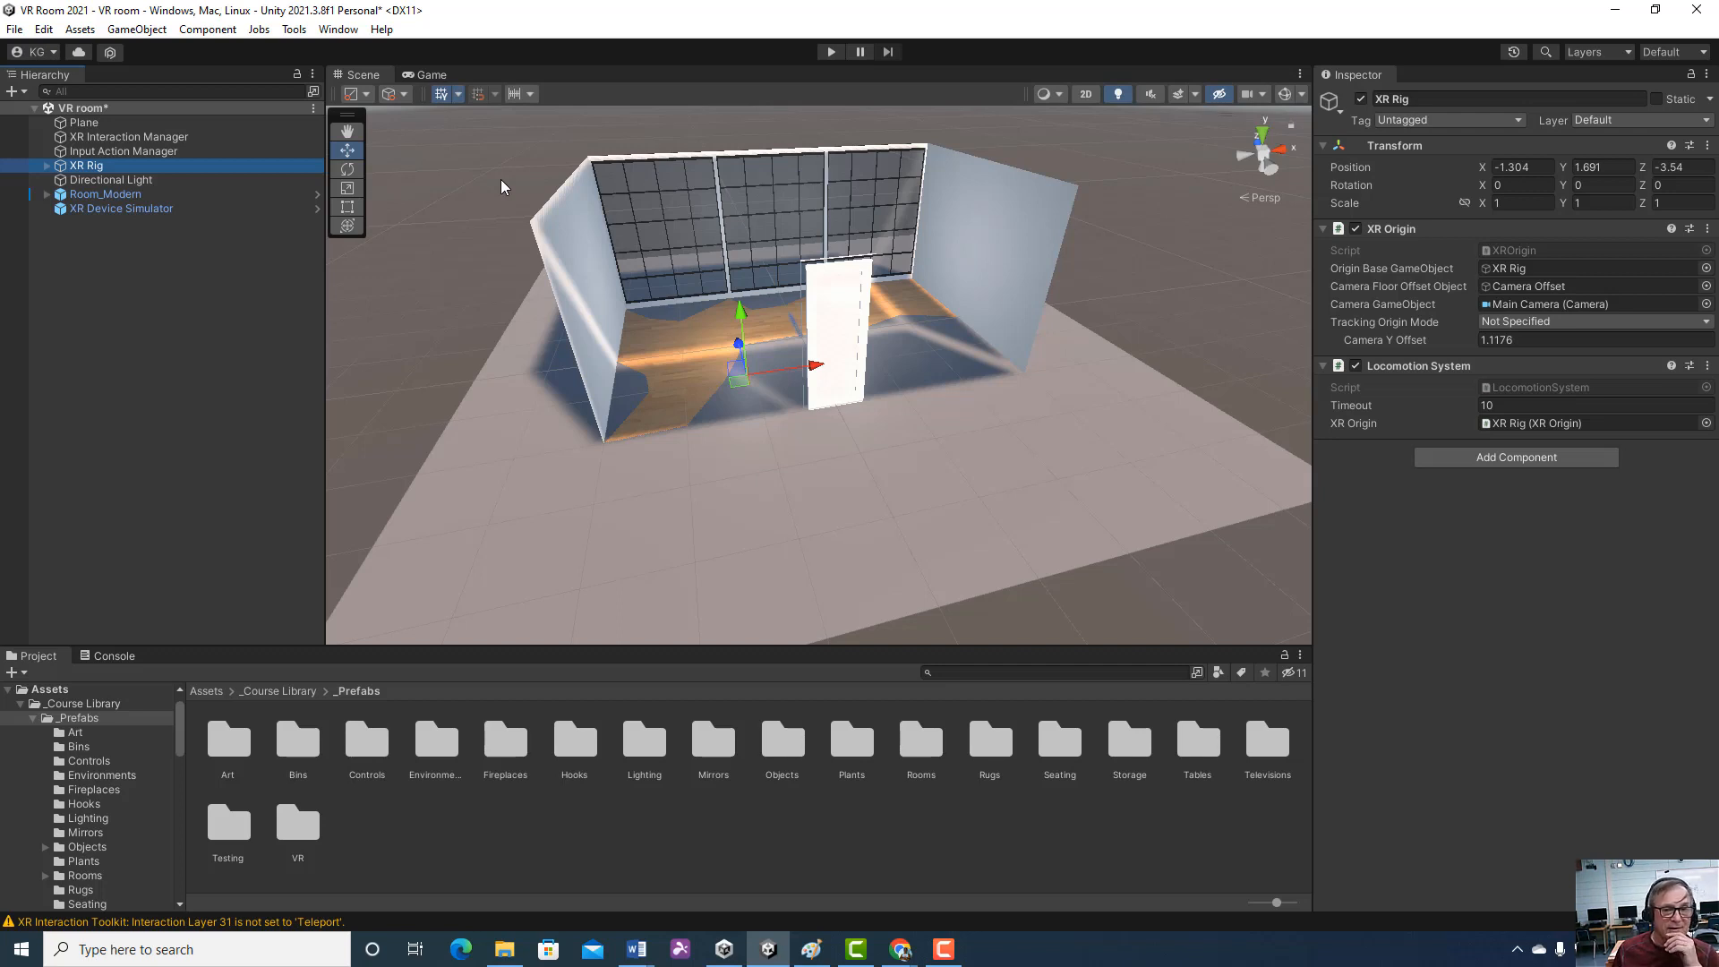
Open the XR Device Simulator folder in the XR Interaction Toolkit 2.3.0-pre.1 samples and show its assets as a list
{"action": "left_click", "coordinate": [204, 690]}
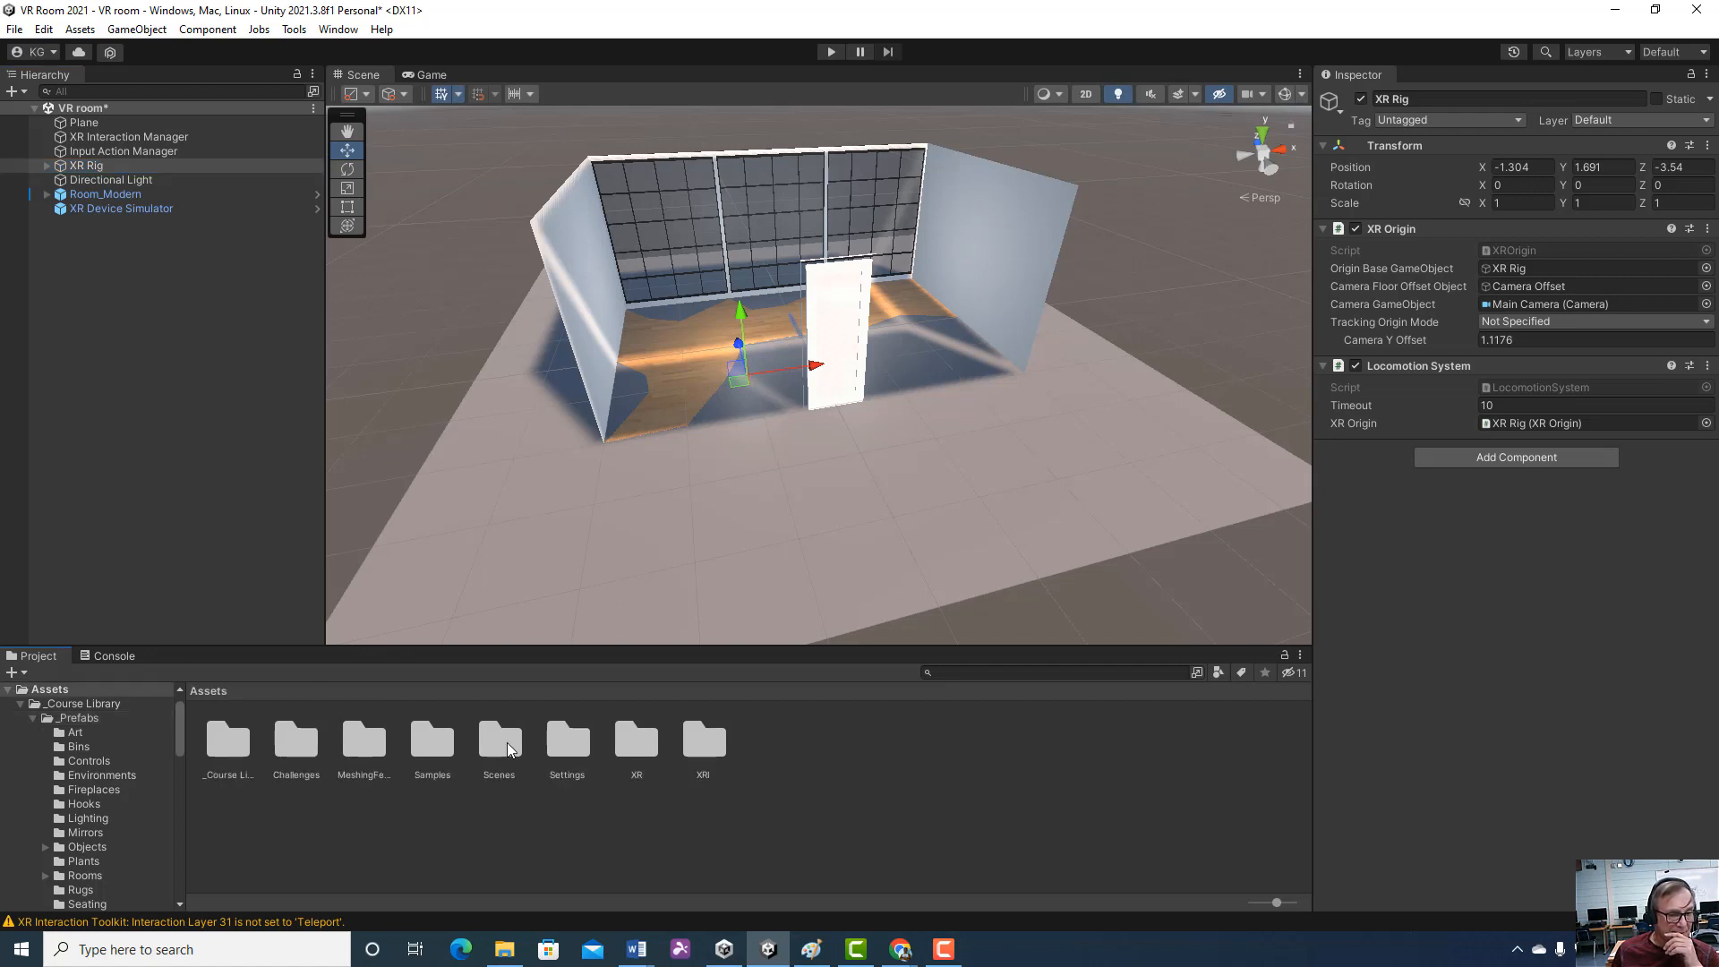
{"action": "double_click", "coordinate": [427, 748]}
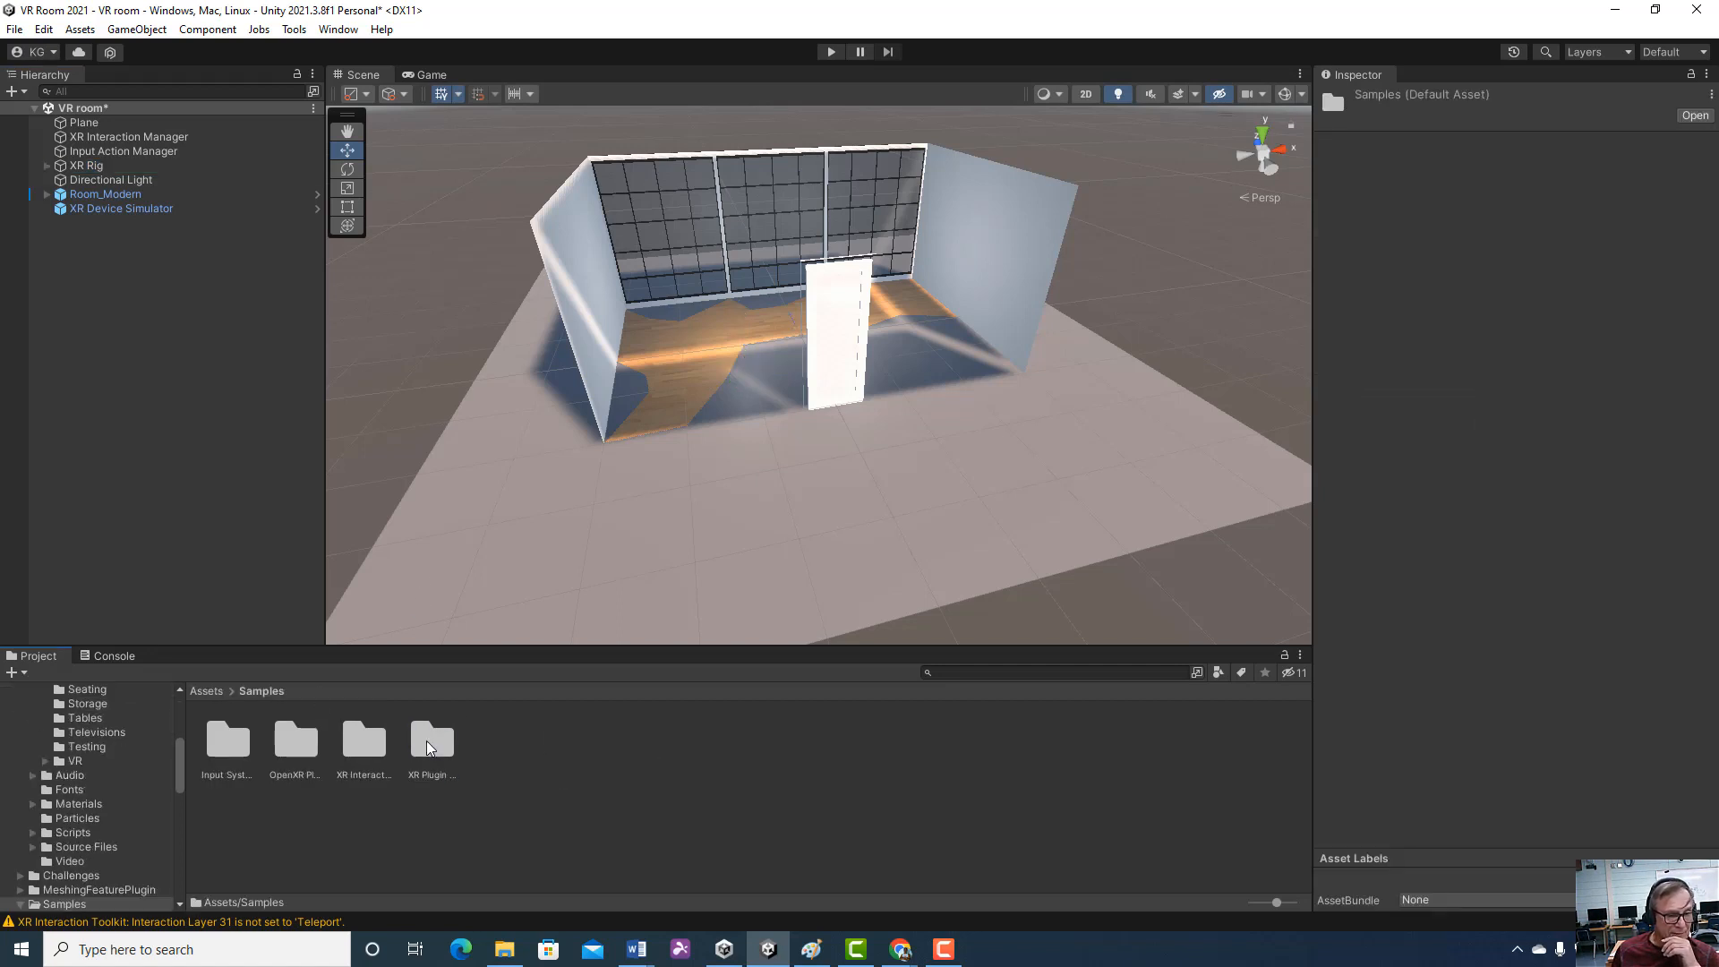
{"action": "double_click", "coordinate": [369, 748]}
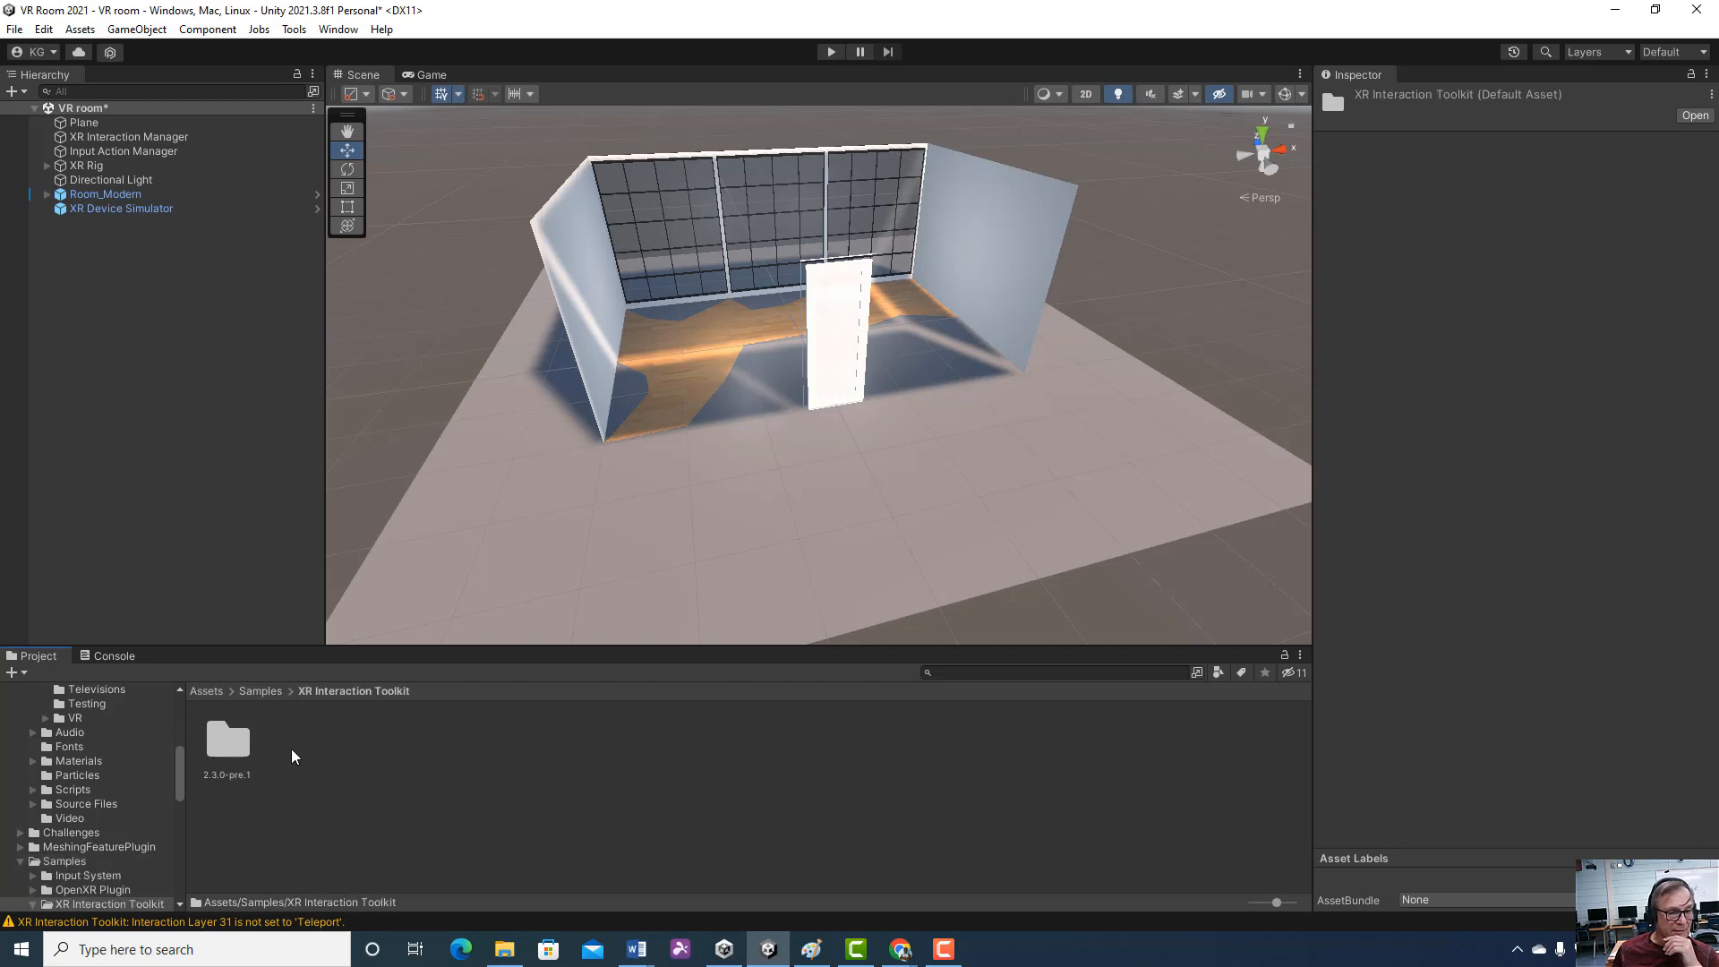
{"action": "double_click", "coordinate": [227, 741]}
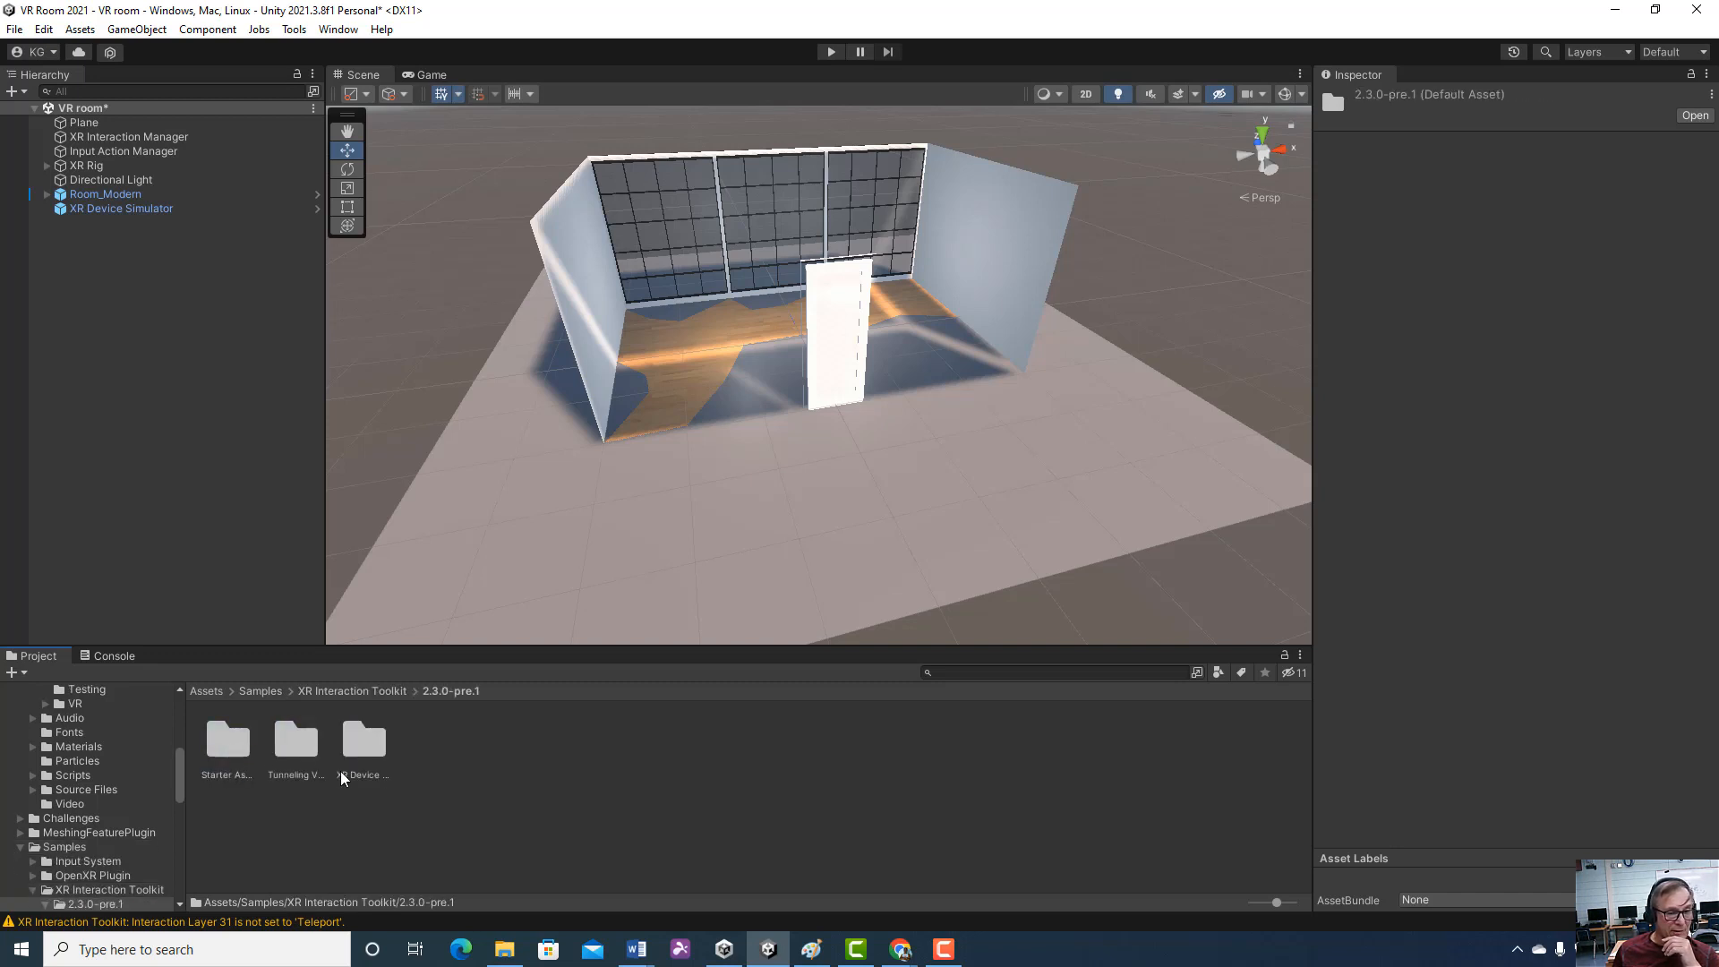
{"action": "double_click", "coordinate": [363, 745]}
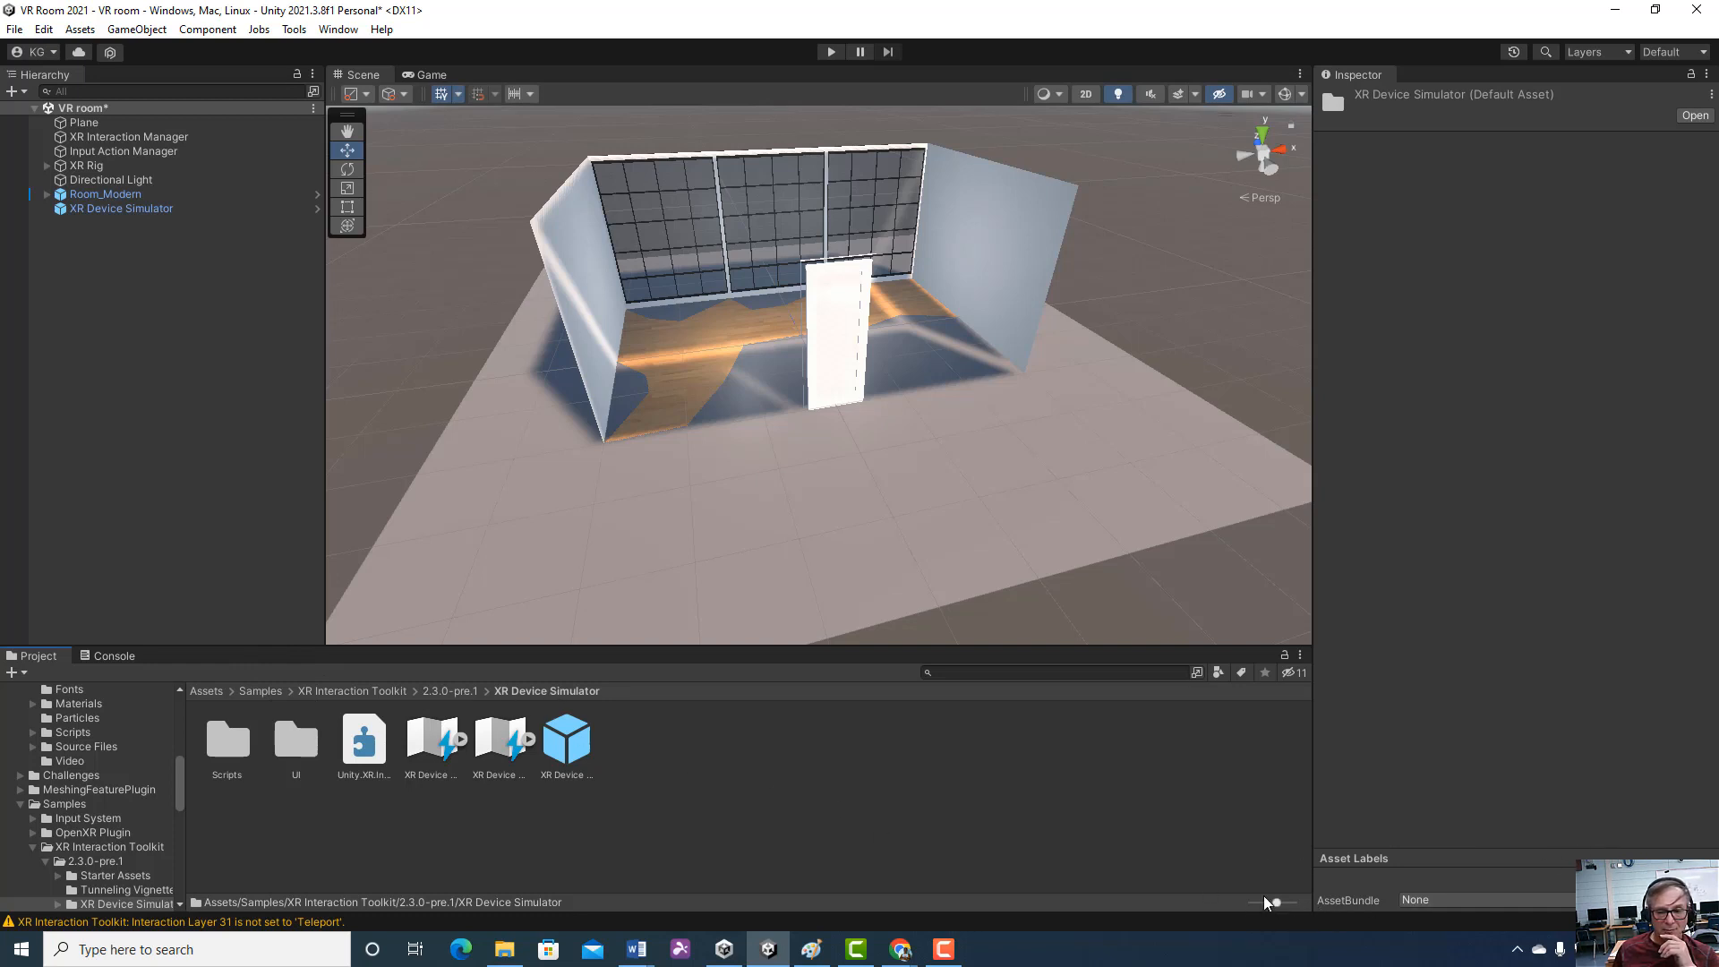
{"action": "left_click_drag", "start_coordinate": [1271, 899], "coordinate": [1251, 901]}
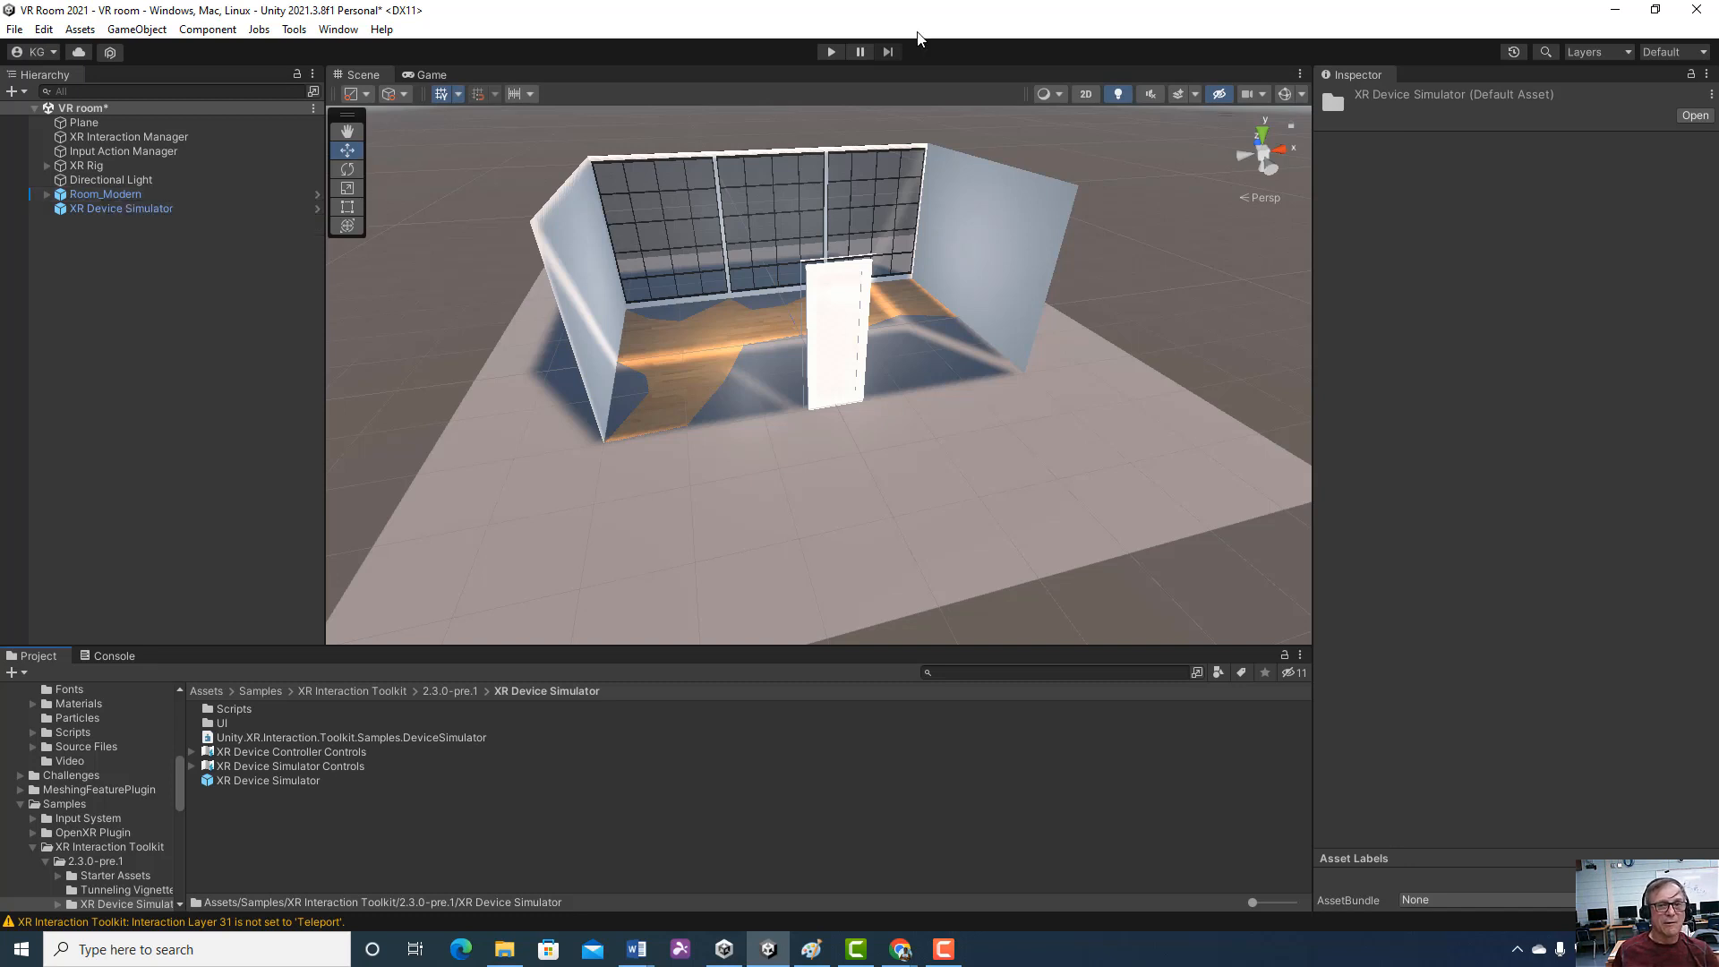
Play the VR room scene to test moving the simulated controllers and the headset view, and stop play mode
{"action": "left_click", "coordinate": [831, 52]}
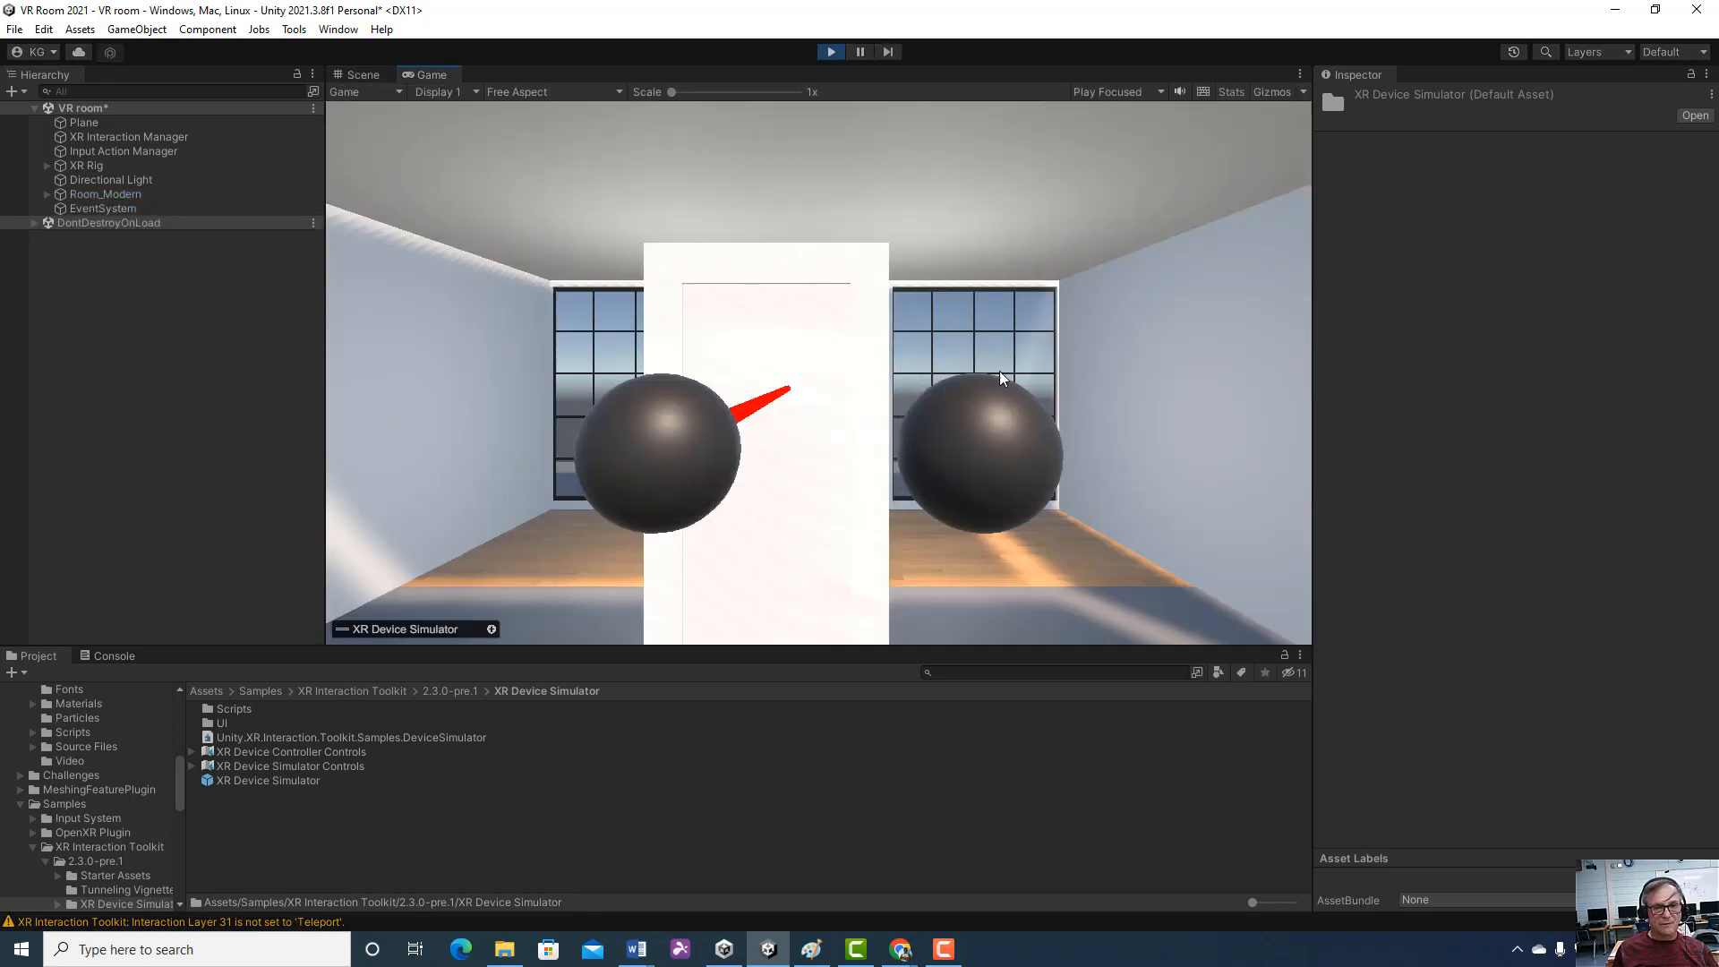
{"action": "key", "text": "space"}
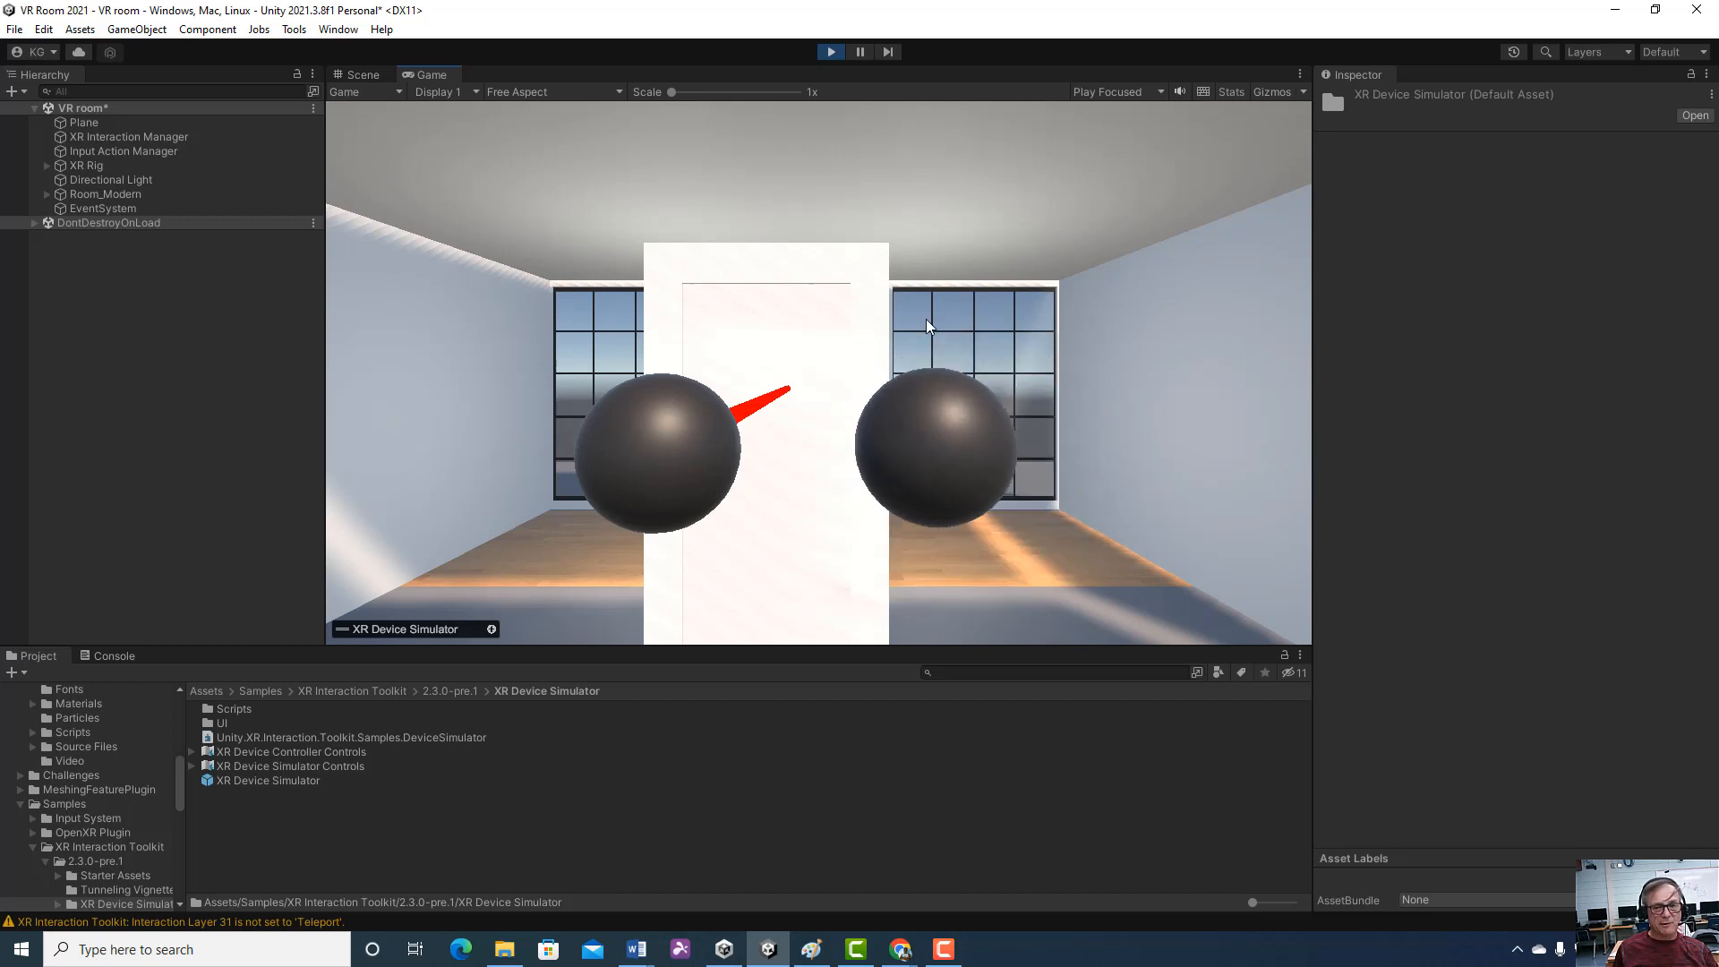
{"action": "right_click_drag", "start_coordinate": [898, 330], "coordinate": [756, 355]}
{"action": "key", "text": "shift"}
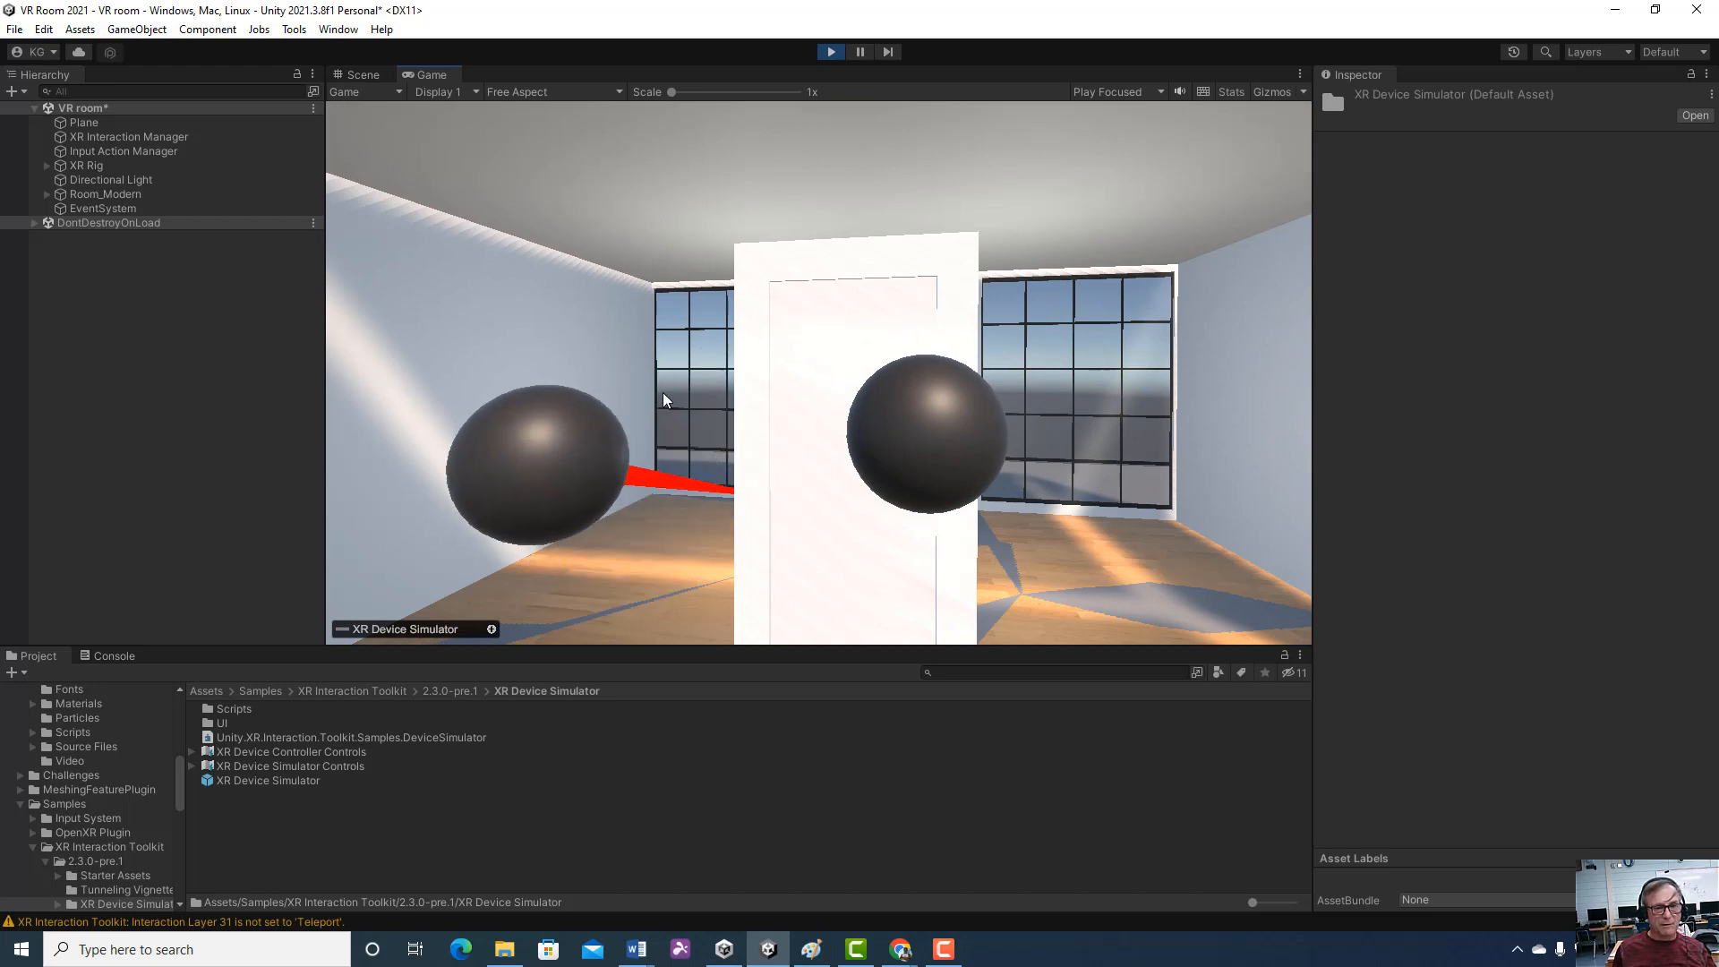
{"action": "key", "text": "w"}
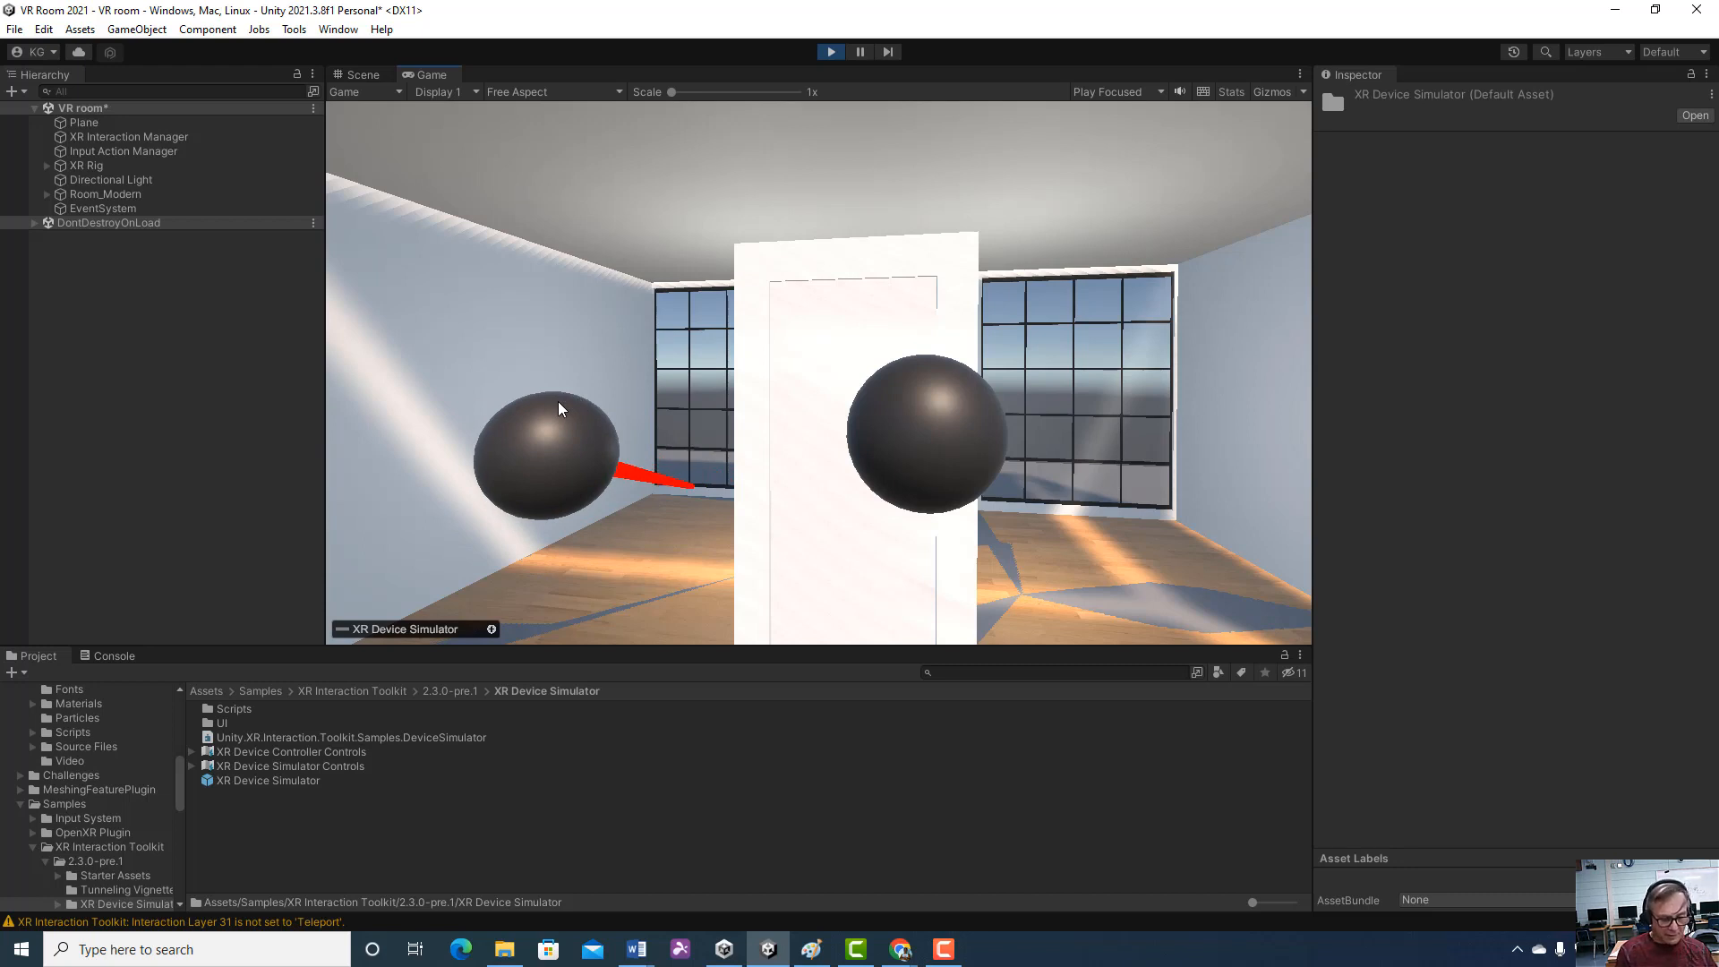
{"action": "key", "text": "Tab"}
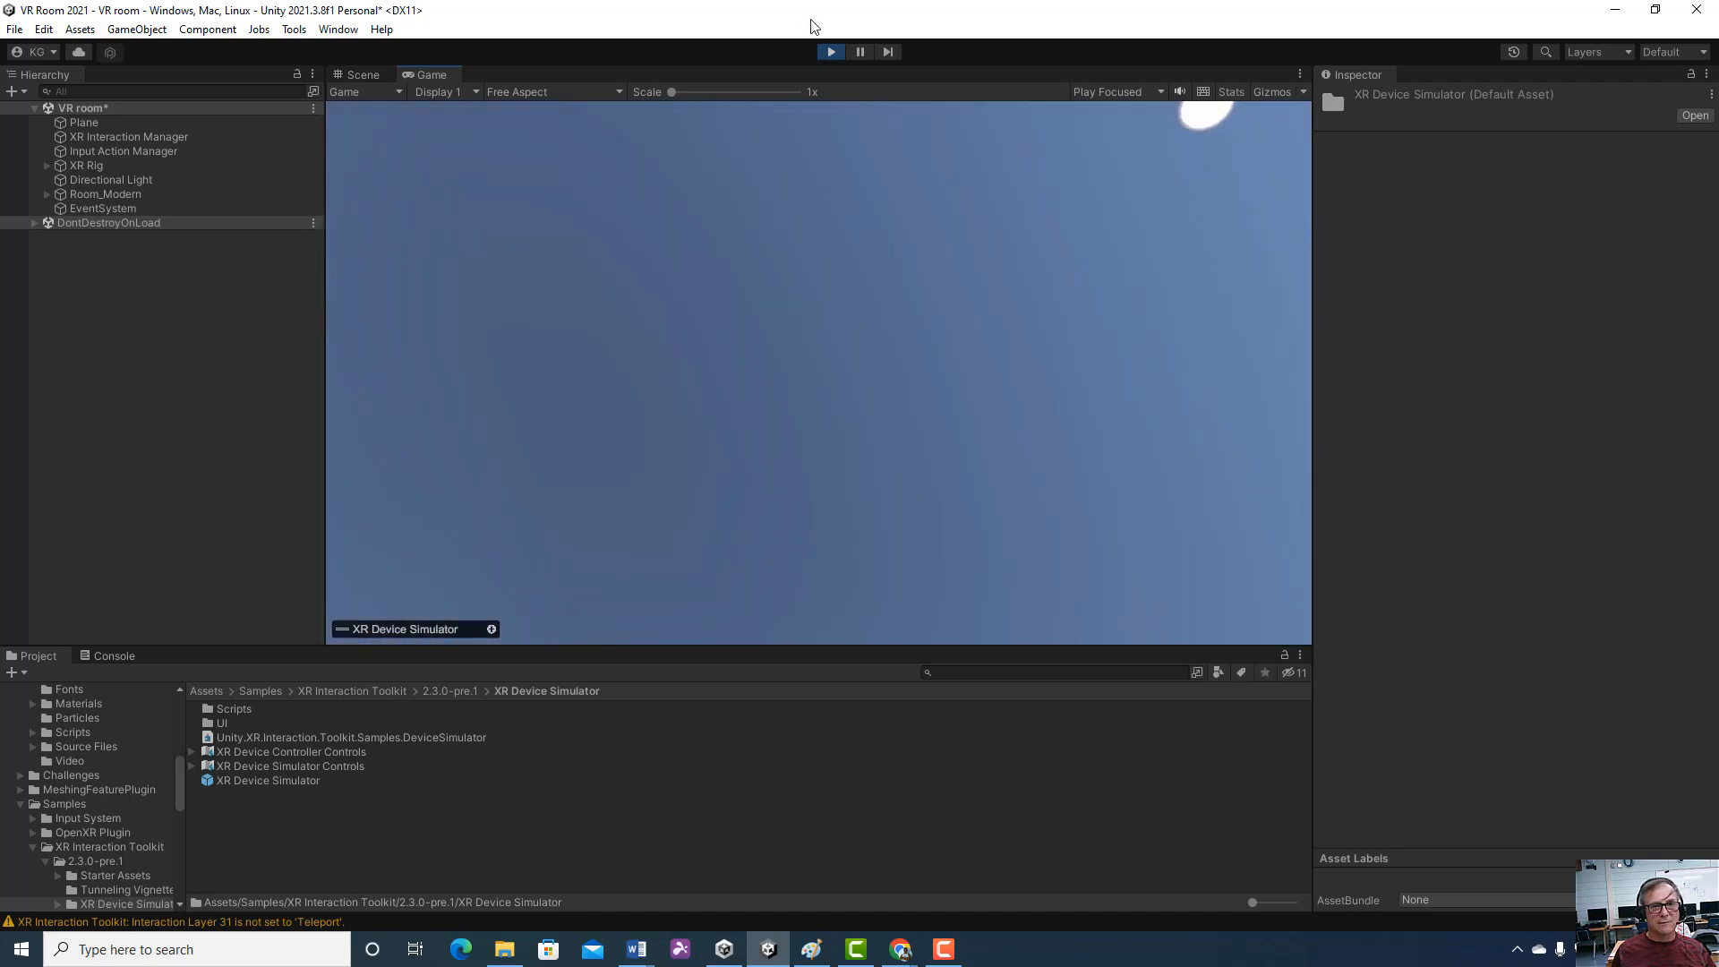
{"action": "left_click", "coordinate": [827, 53]}
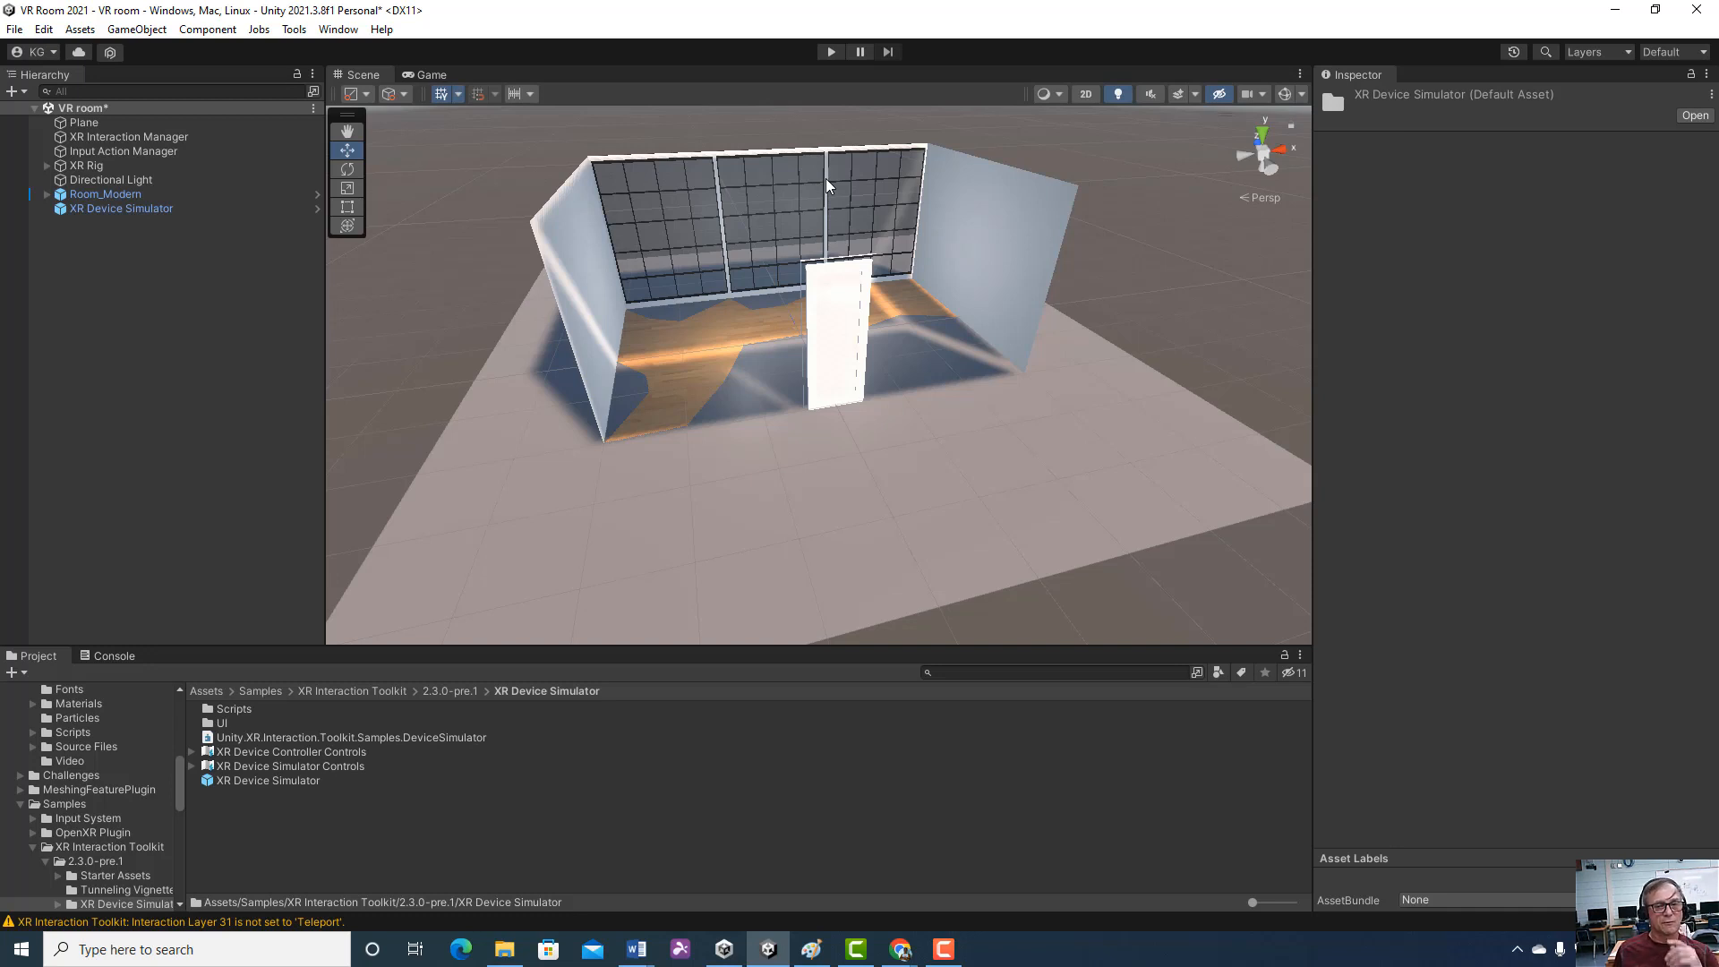
Save the current scene as seecontrollers in the project's Scenes folder
{"action": "left_click", "coordinate": [16, 30]}
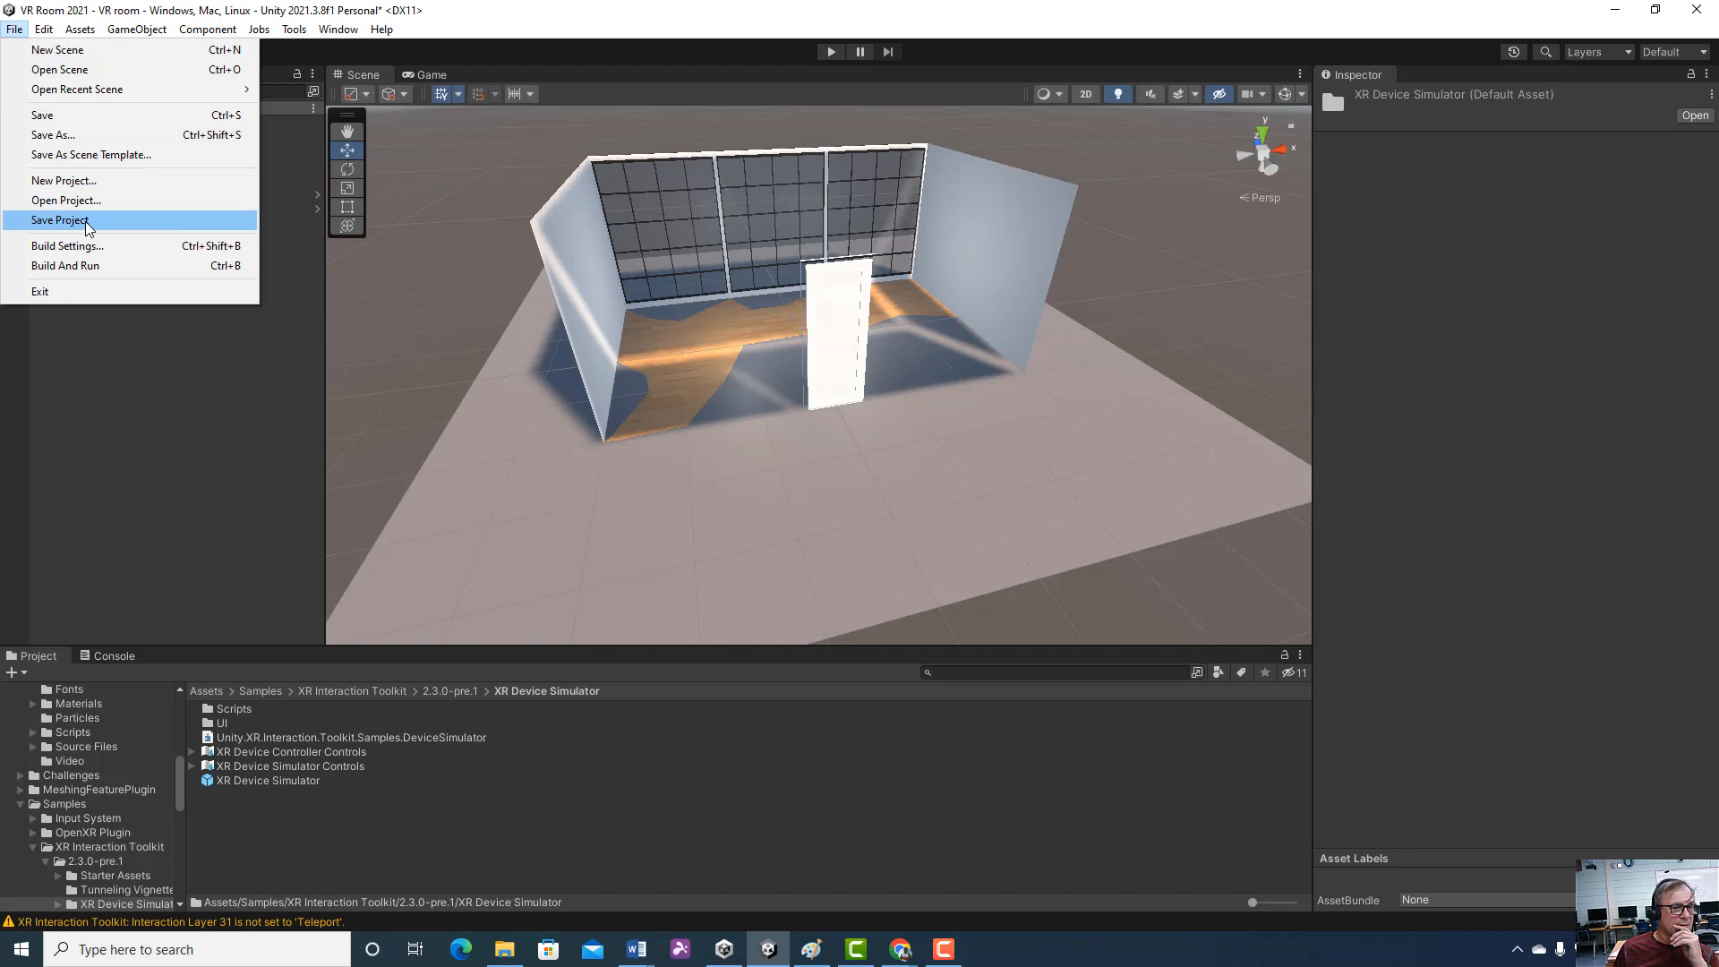
{"action": "left_click", "coordinate": [83, 136]}
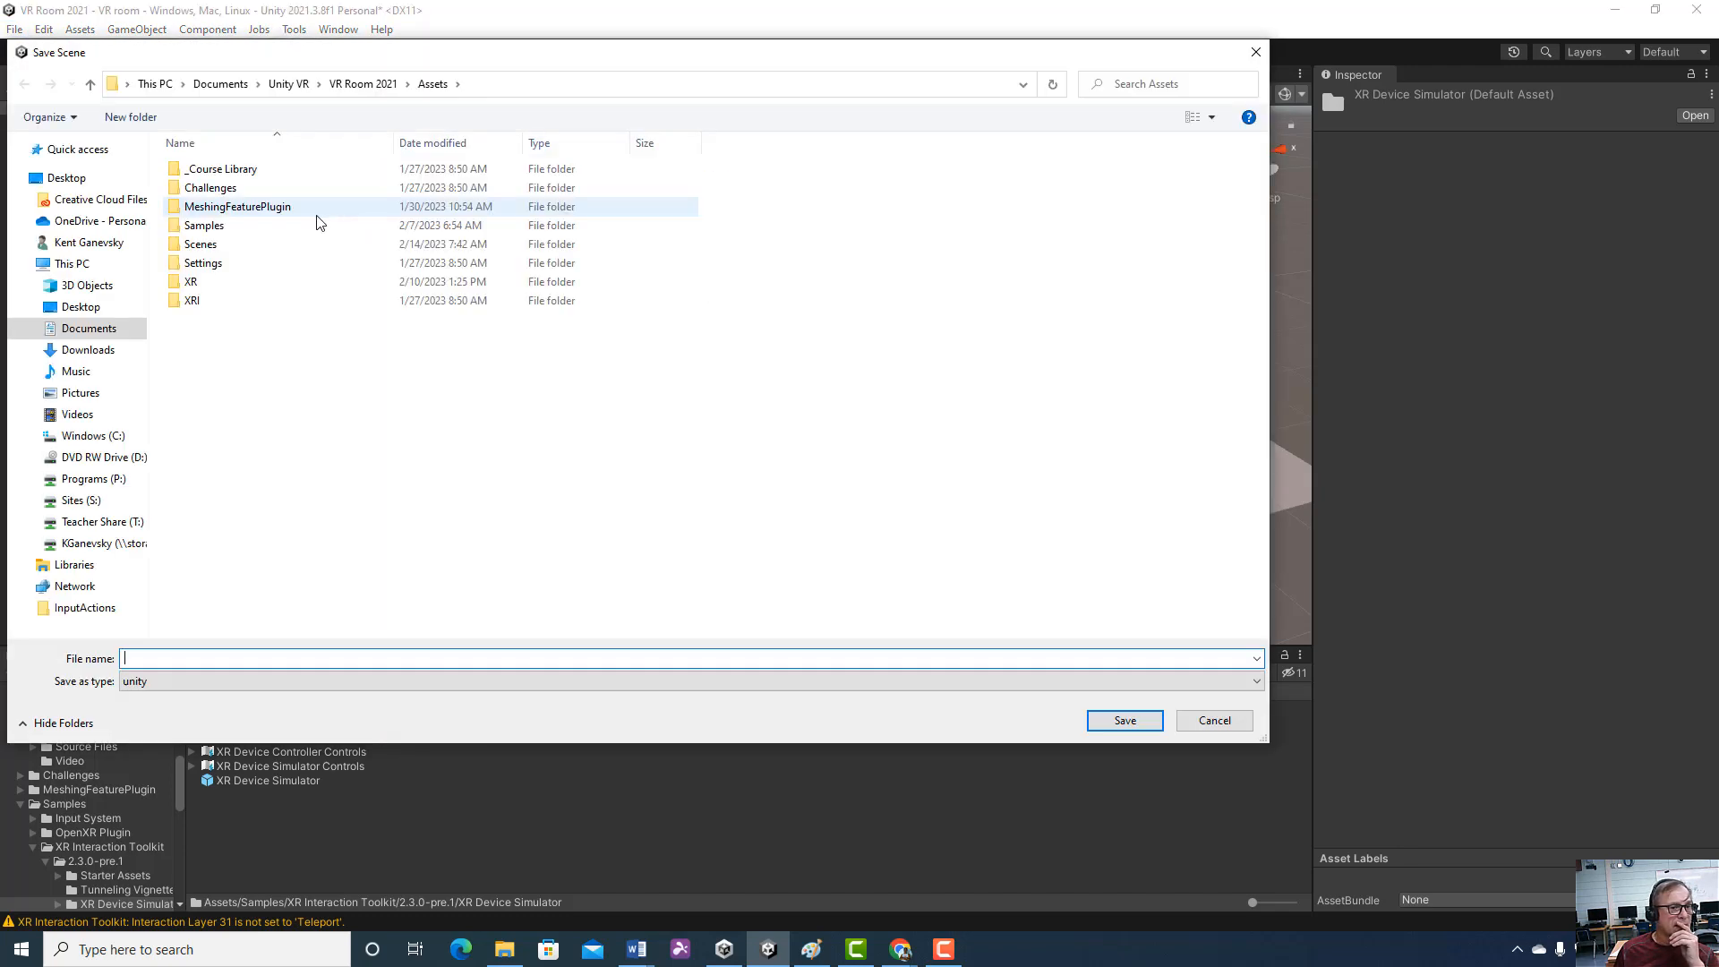
{"action": "double_click", "coordinate": [199, 245]}
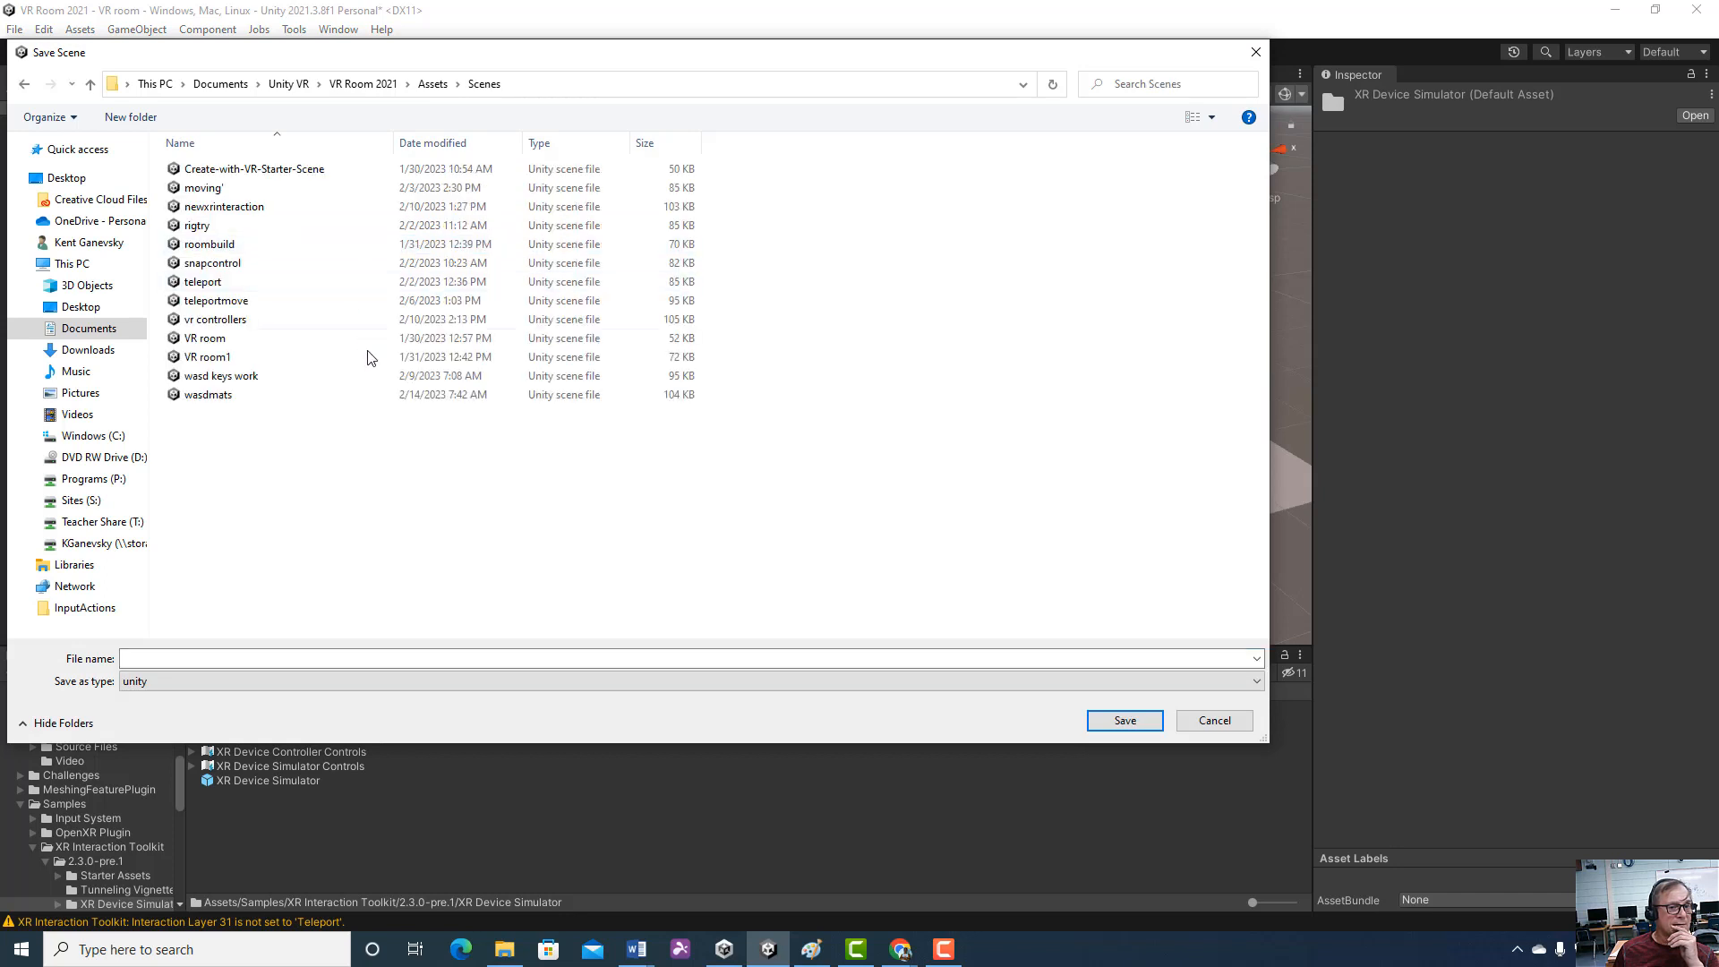
{"action": "left_click", "coordinate": [176, 660]}
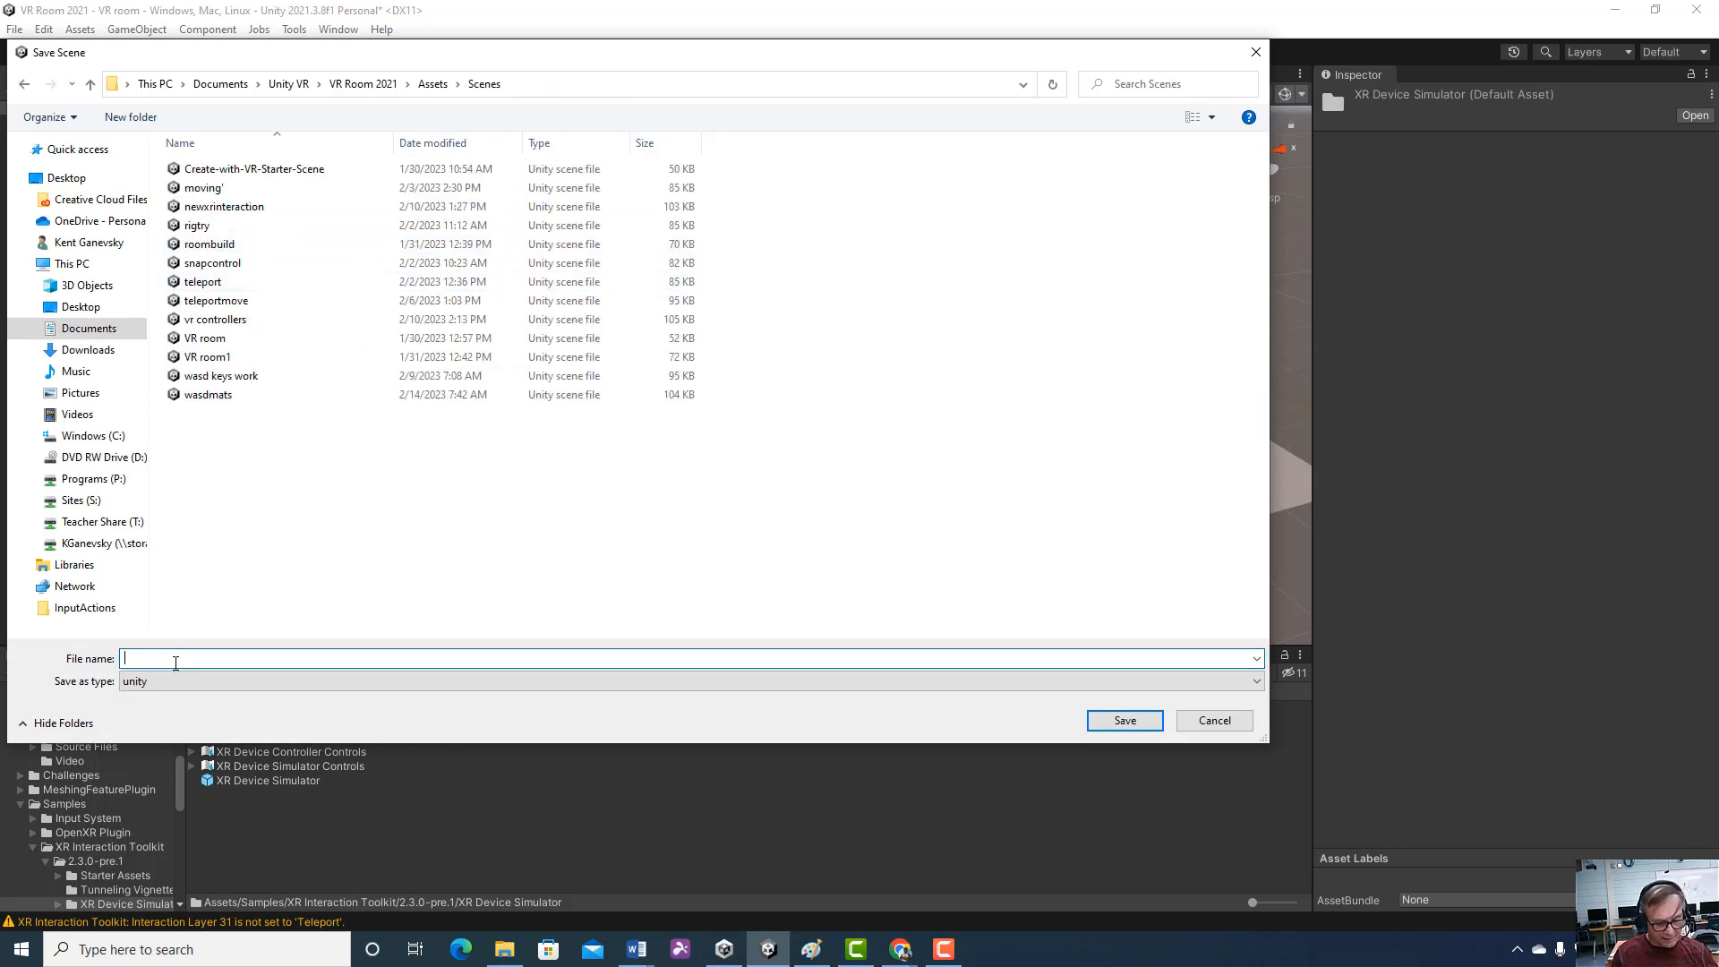
{"action": "type", "text": "seecontrollers"}
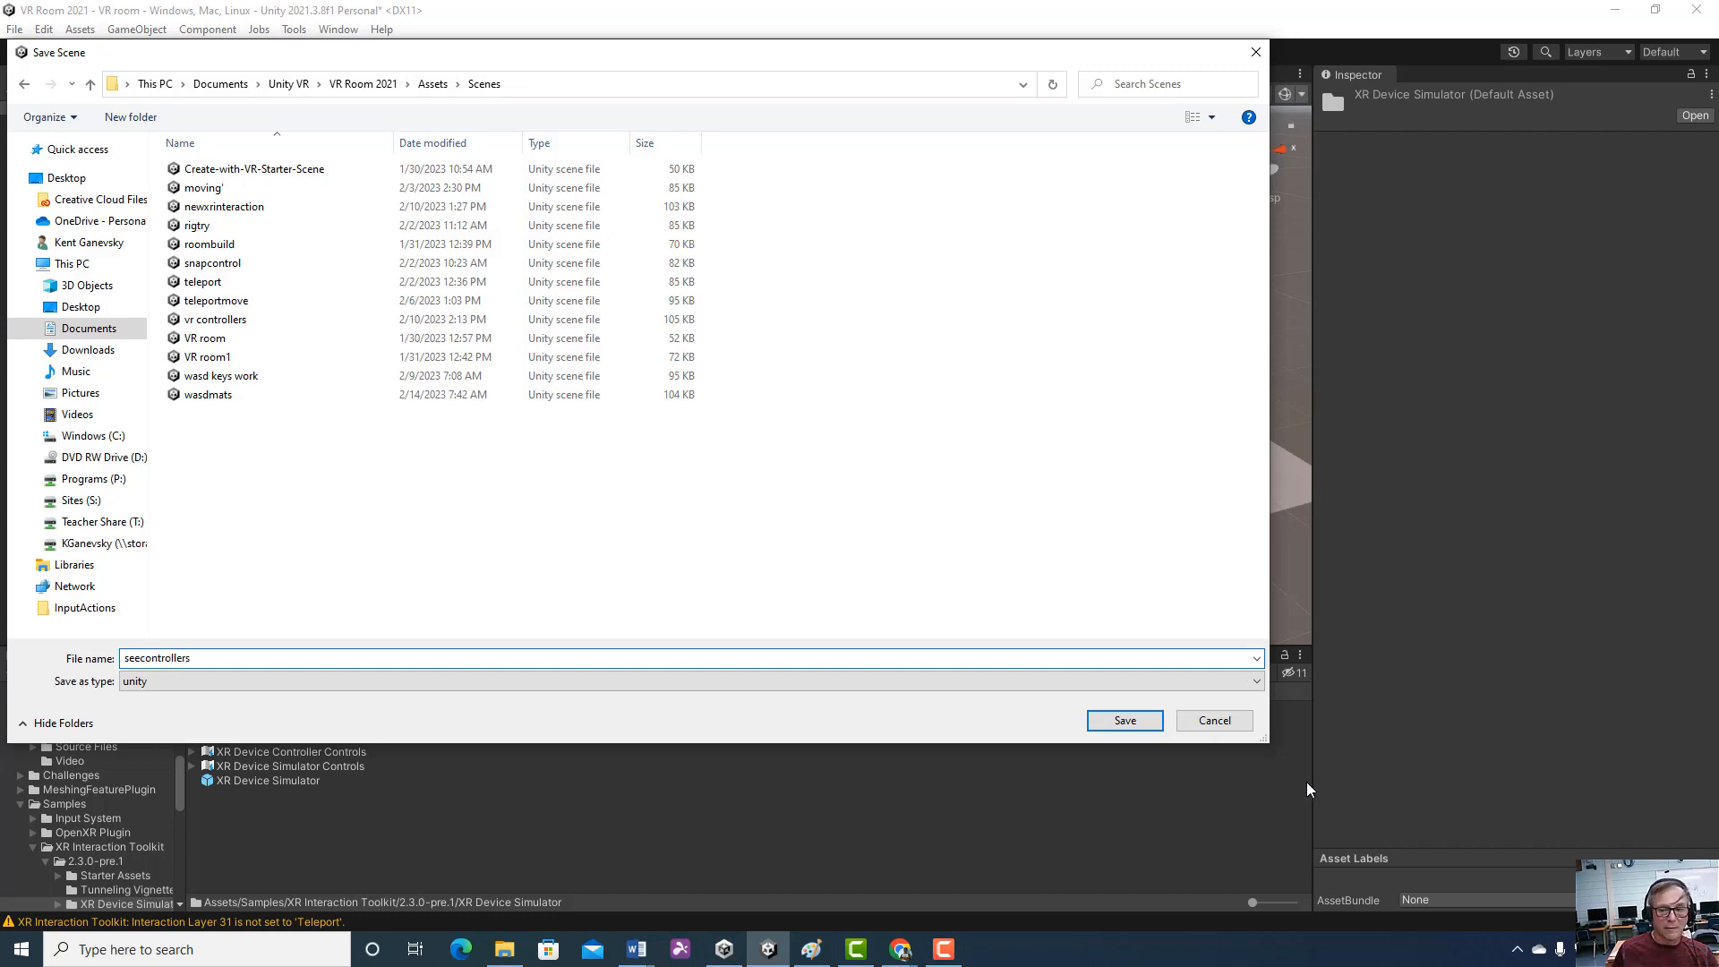
{"action": "left_click", "coordinate": [1129, 722]}
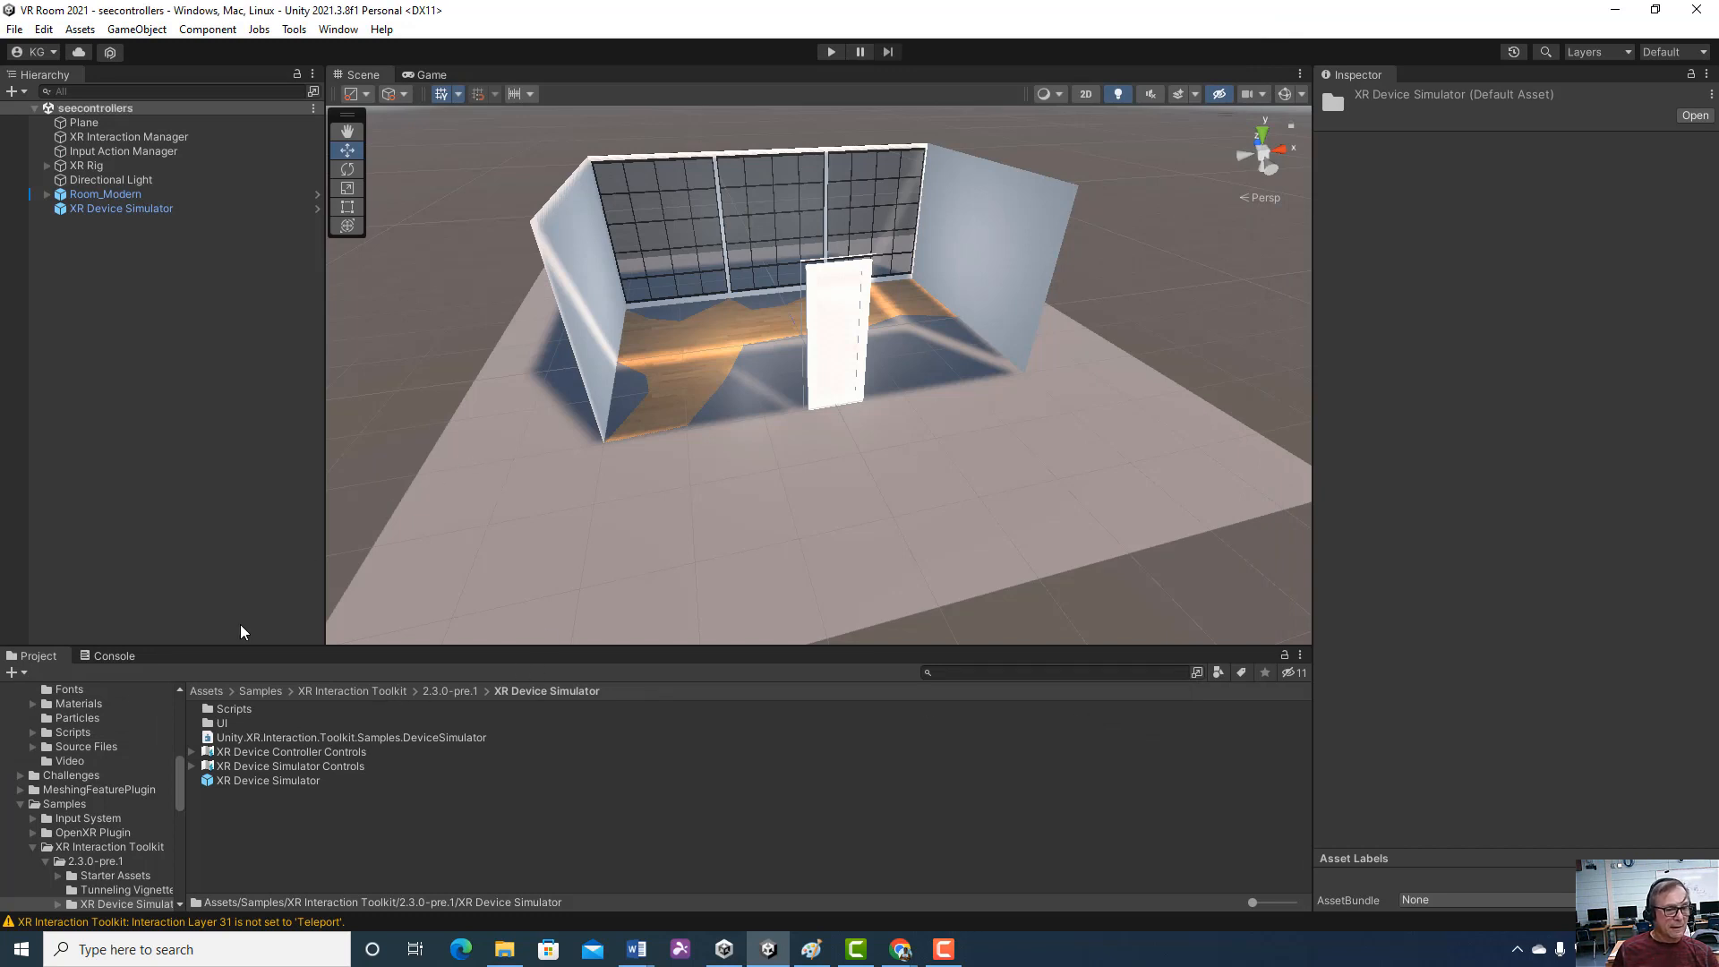
Show the contents of the Samples asset folder and open the wasdmats scene from the Scenes folder
{"action": "left_click", "coordinate": [200, 691]}
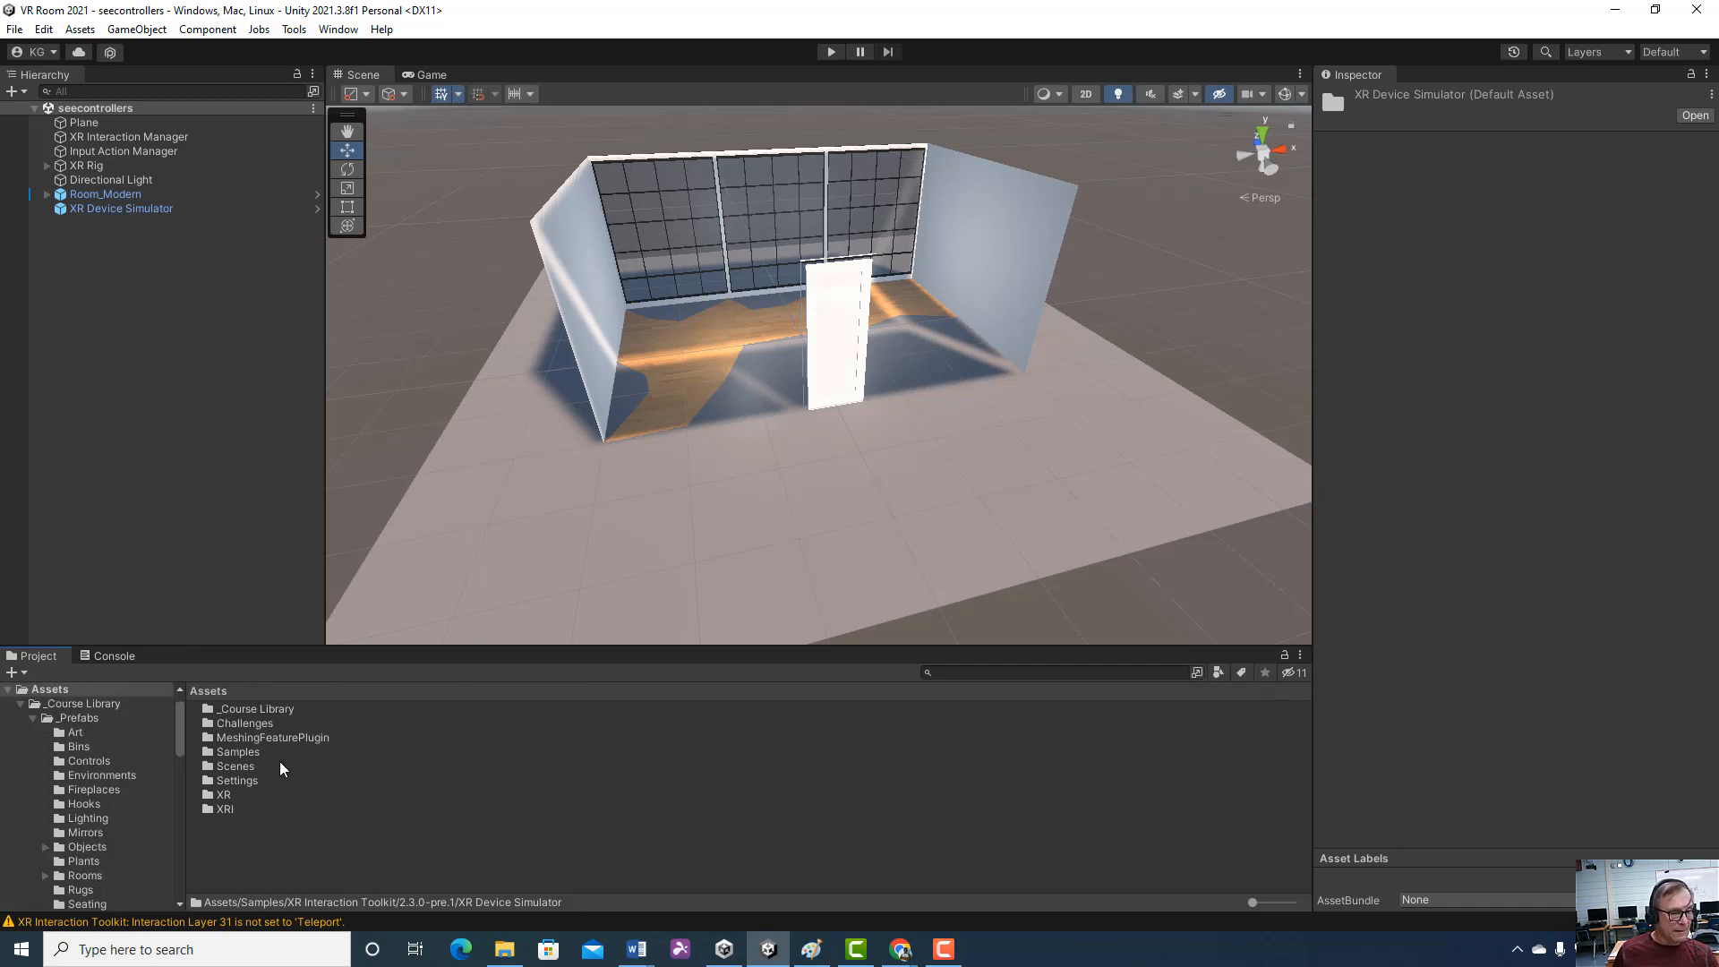
{"action": "double_click", "coordinate": [234, 754]}
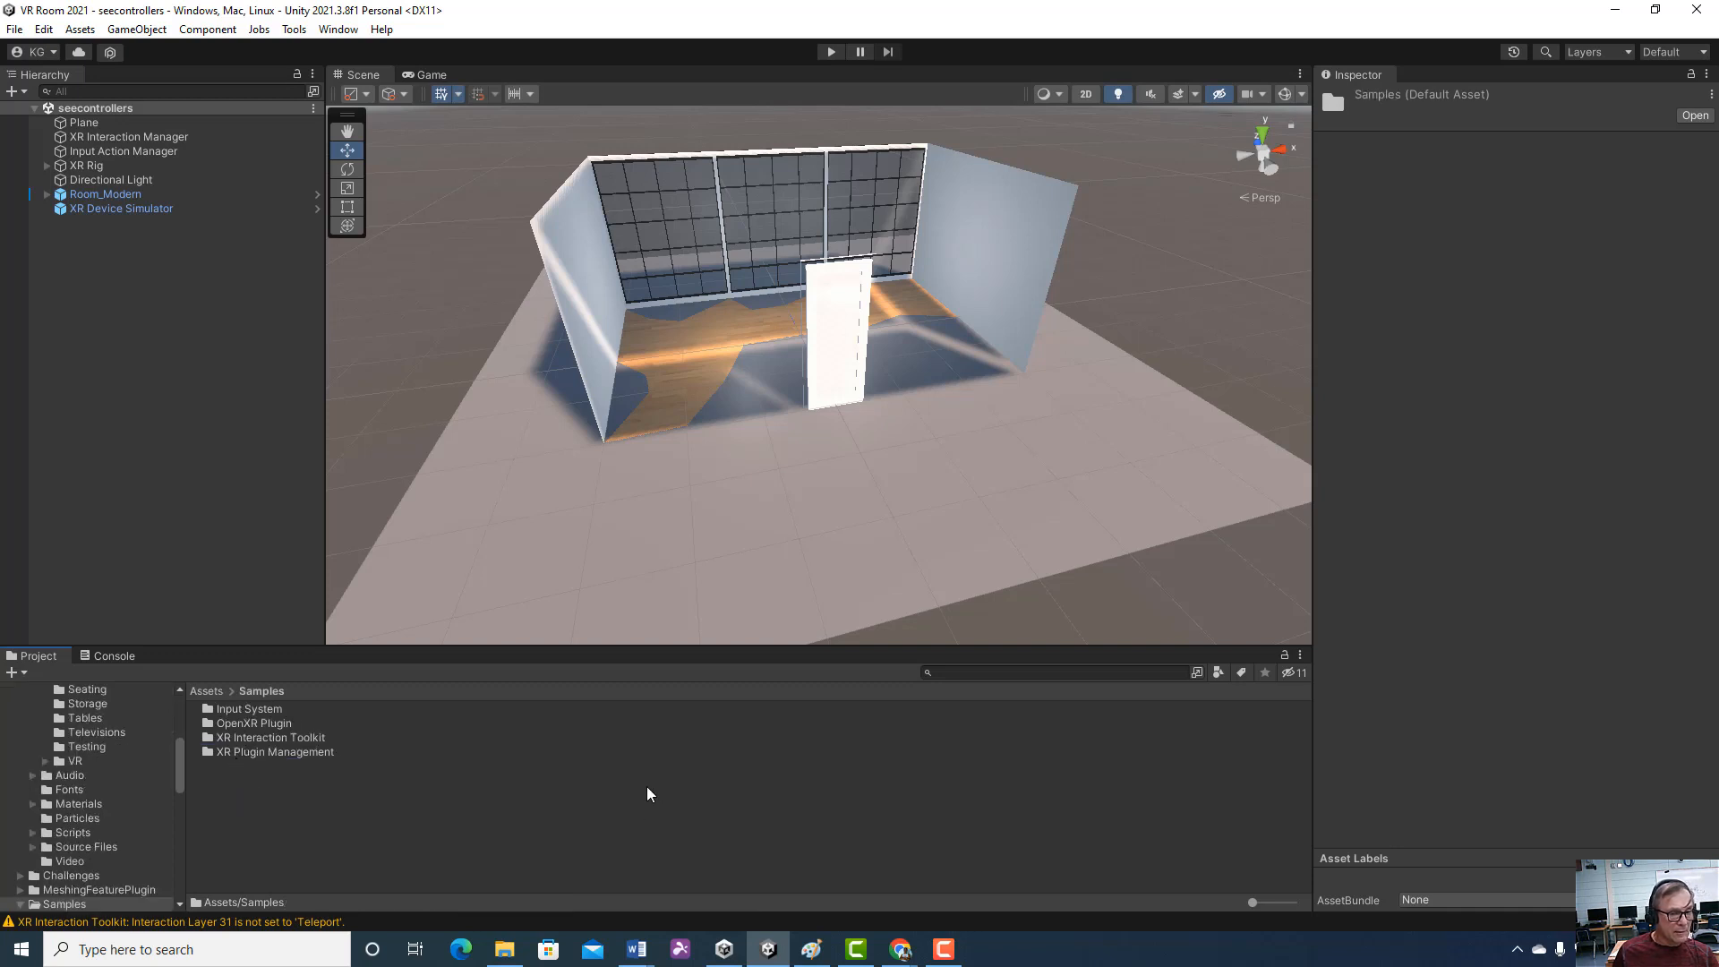
{"action": "left_click", "coordinate": [16, 29]}
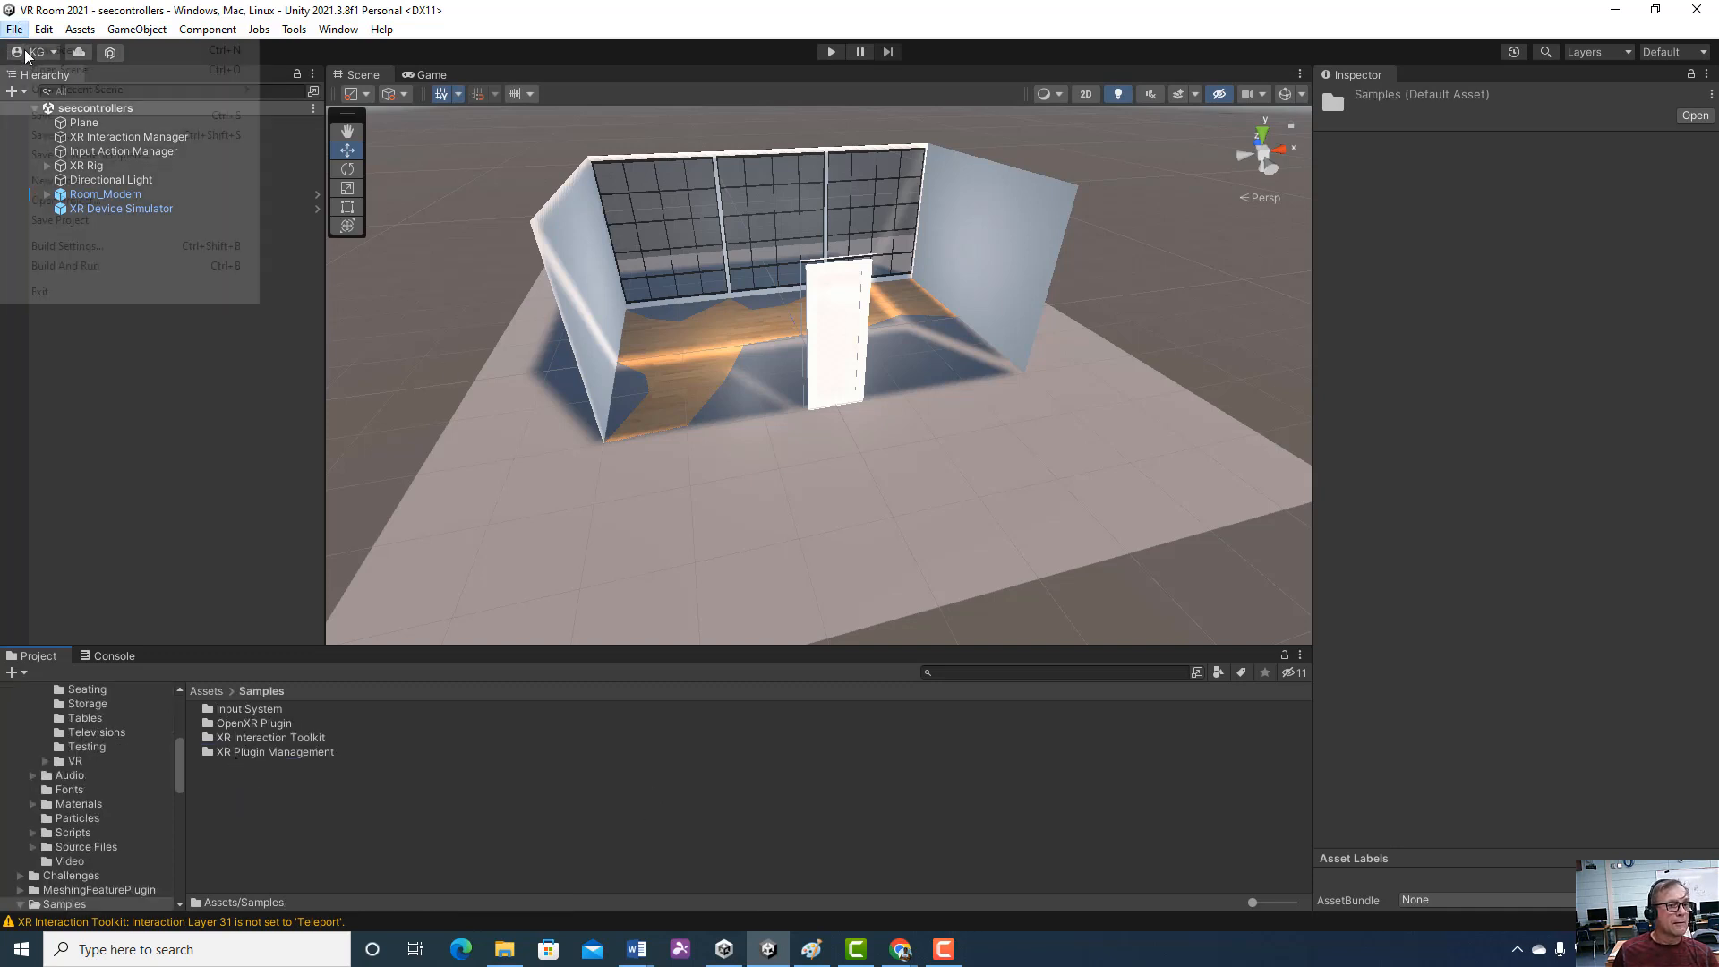
{"action": "left_click", "coordinate": [63, 70]}
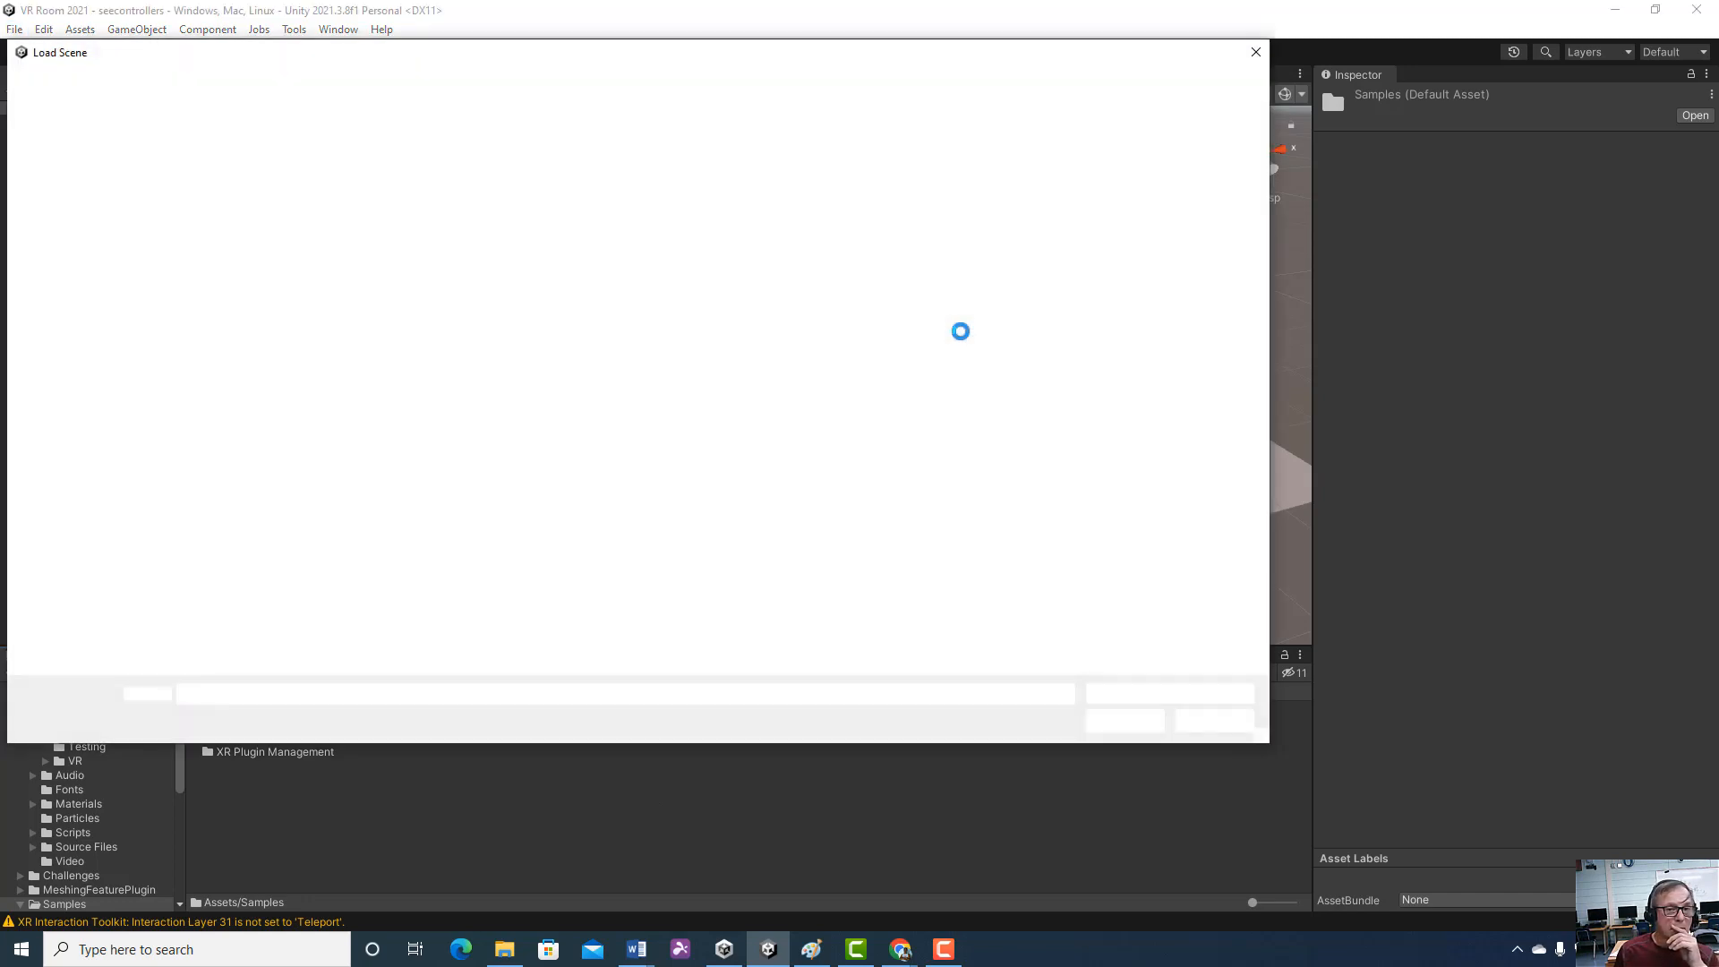
{"action": "double_click", "coordinate": [551, 245]}
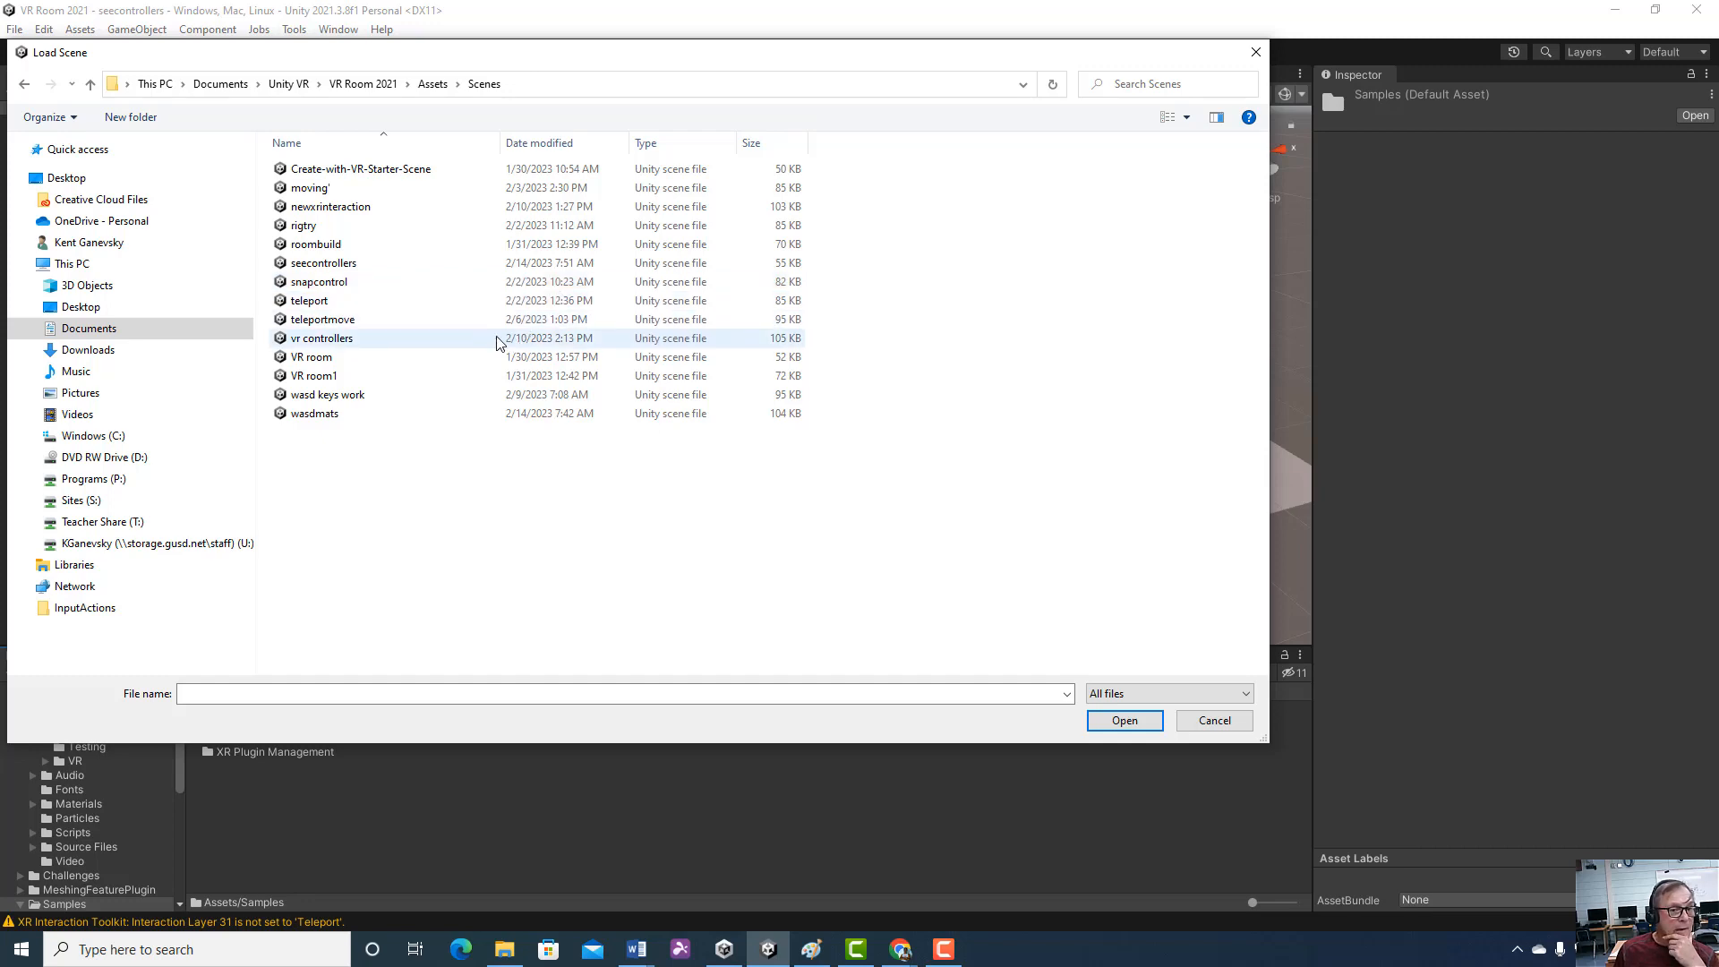
{"action": "double_click", "coordinate": [362, 413]}
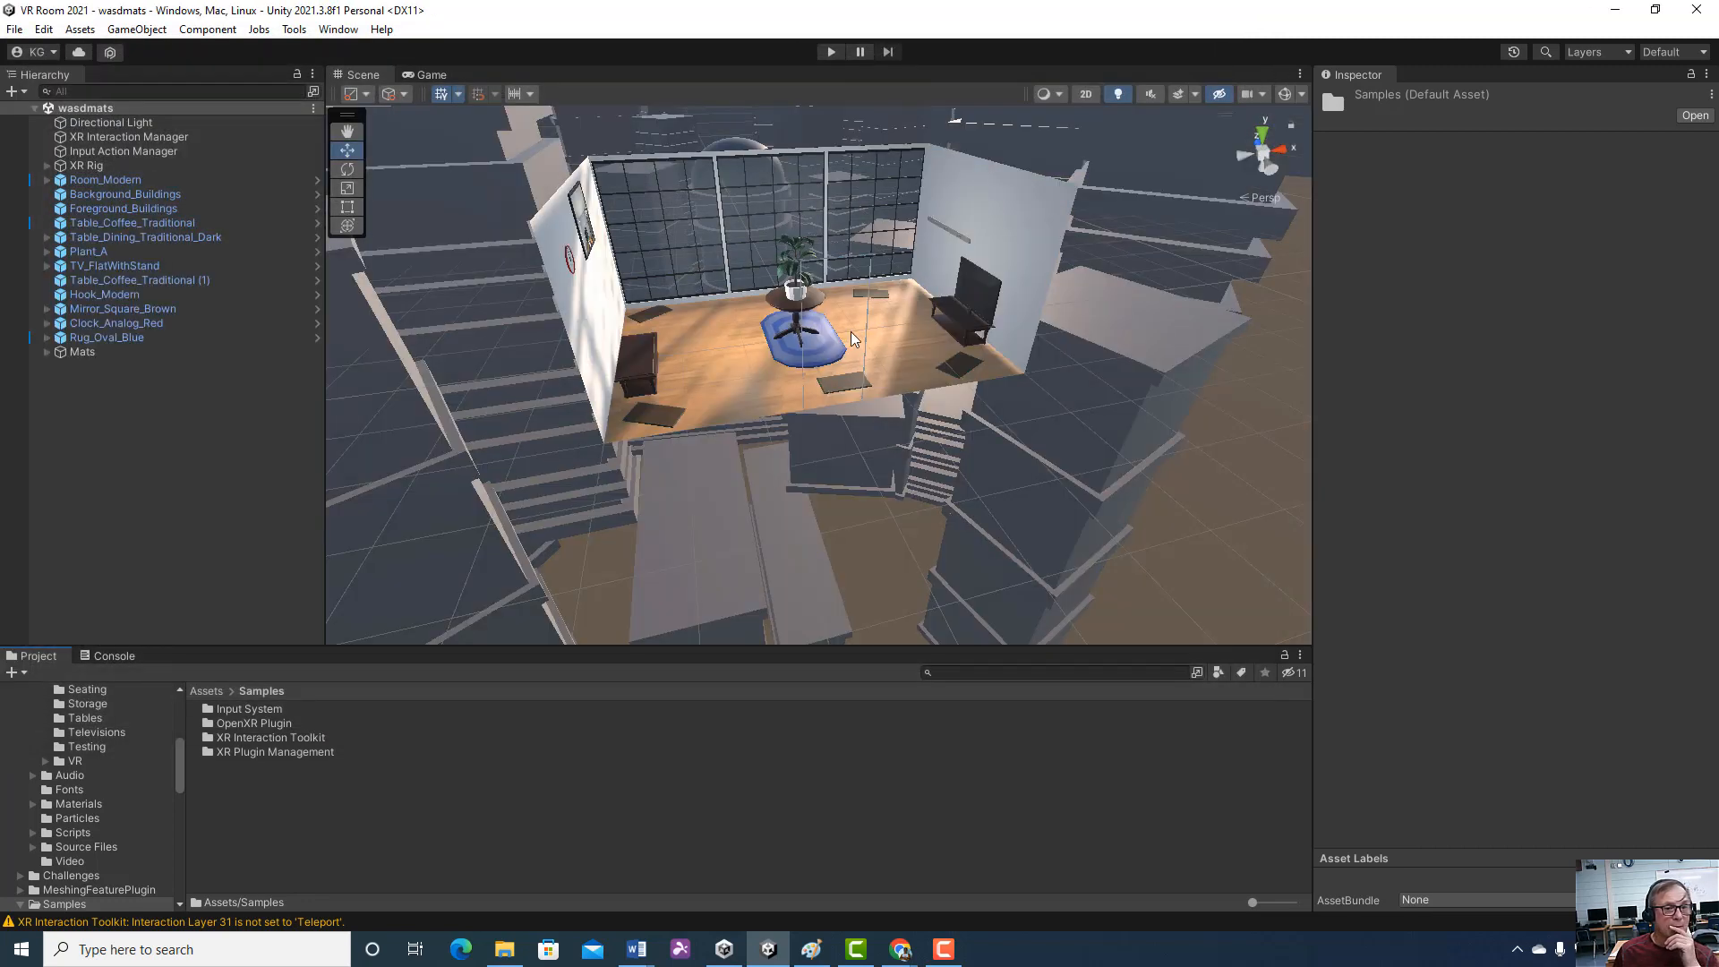
Play the wasdmats scene and test moving forward, left, back and right through the room with the keyboard
{"action": "left_click", "coordinate": [830, 52]}
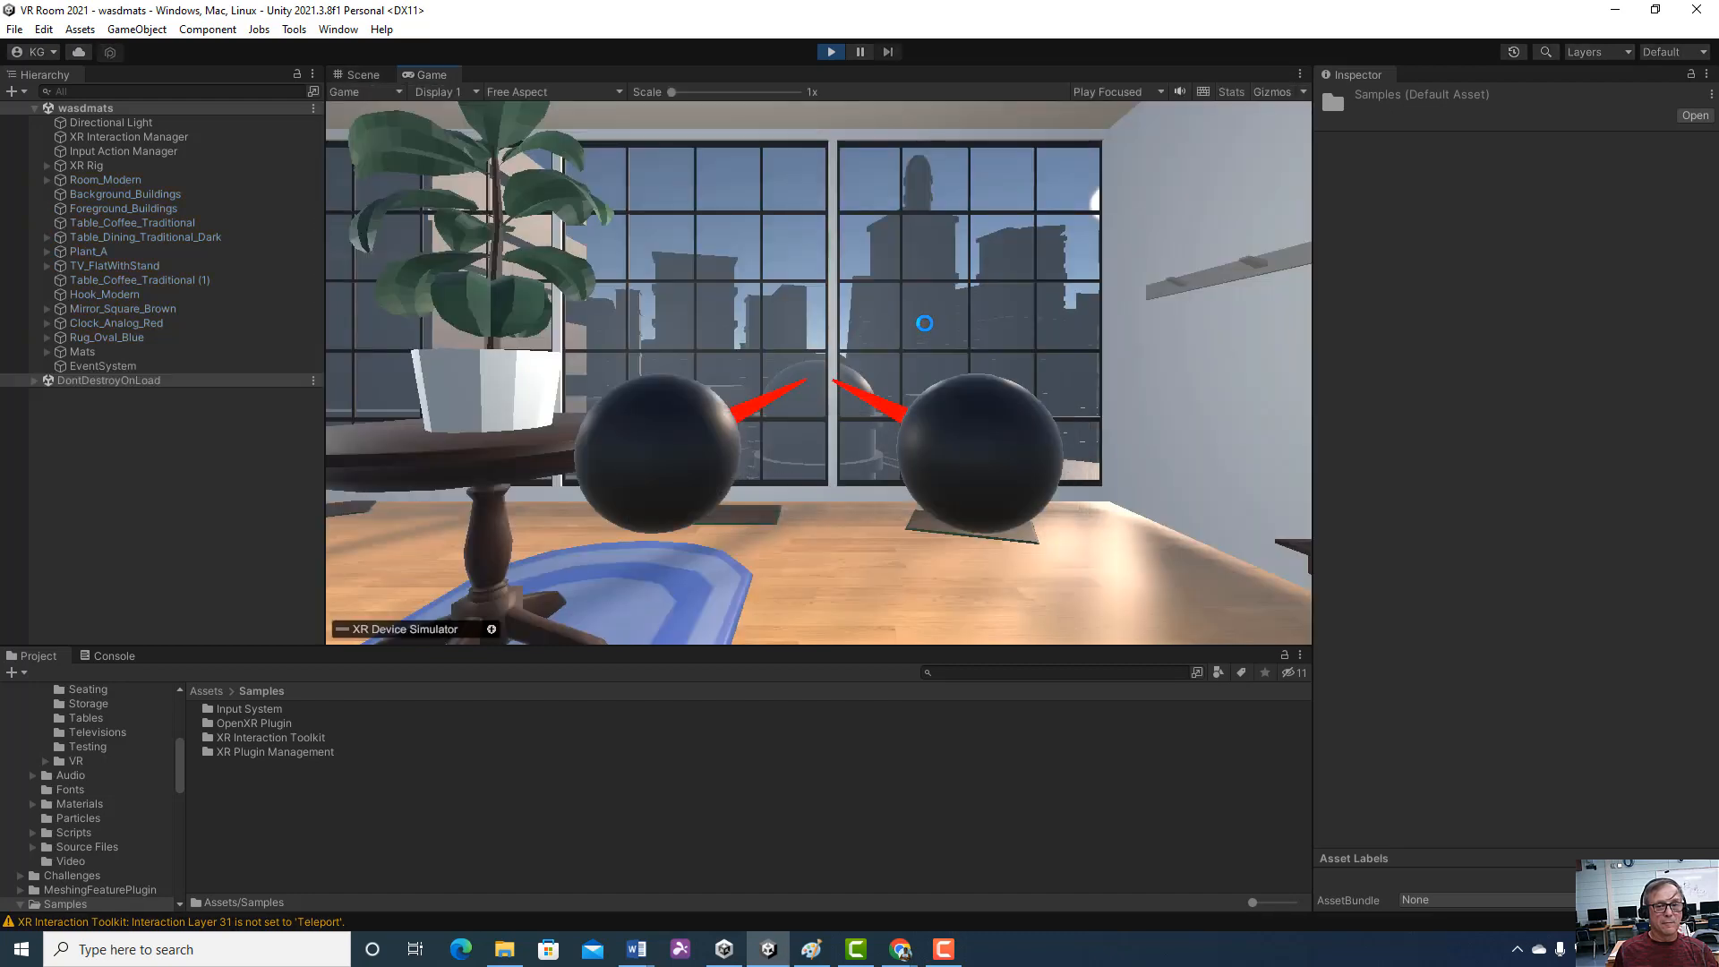
{"action": "key", "text": "w"}
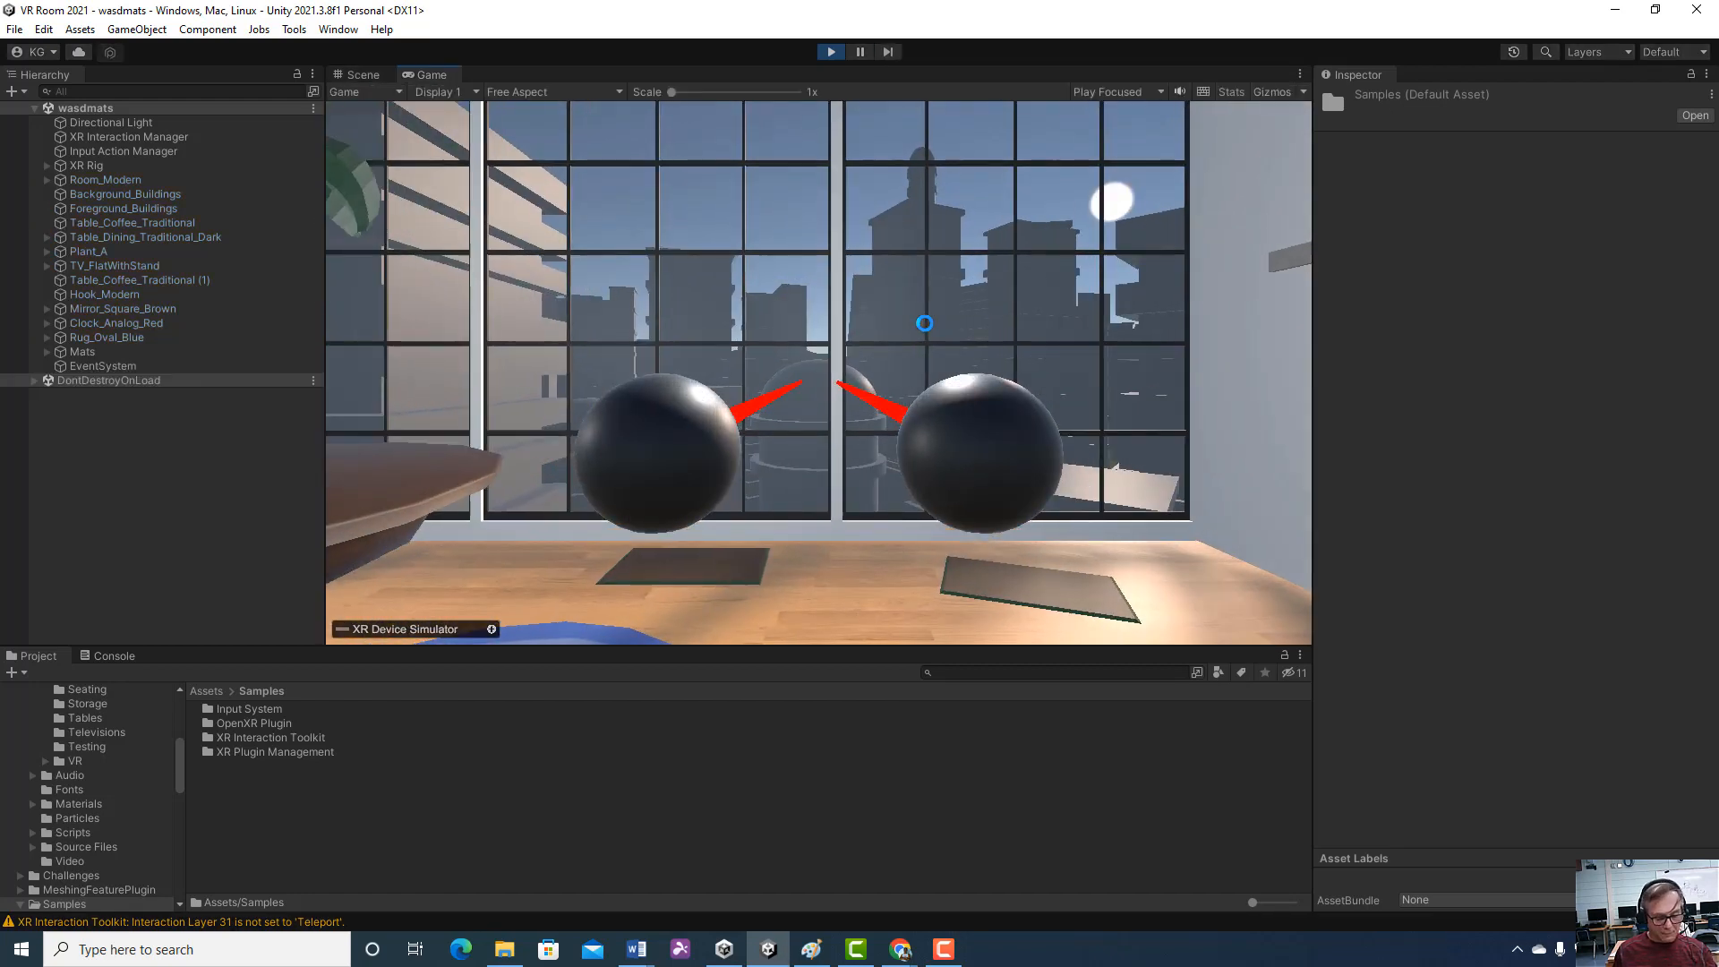
{"action": "key", "text": "a"}
{"action": "key", "text": "s"}
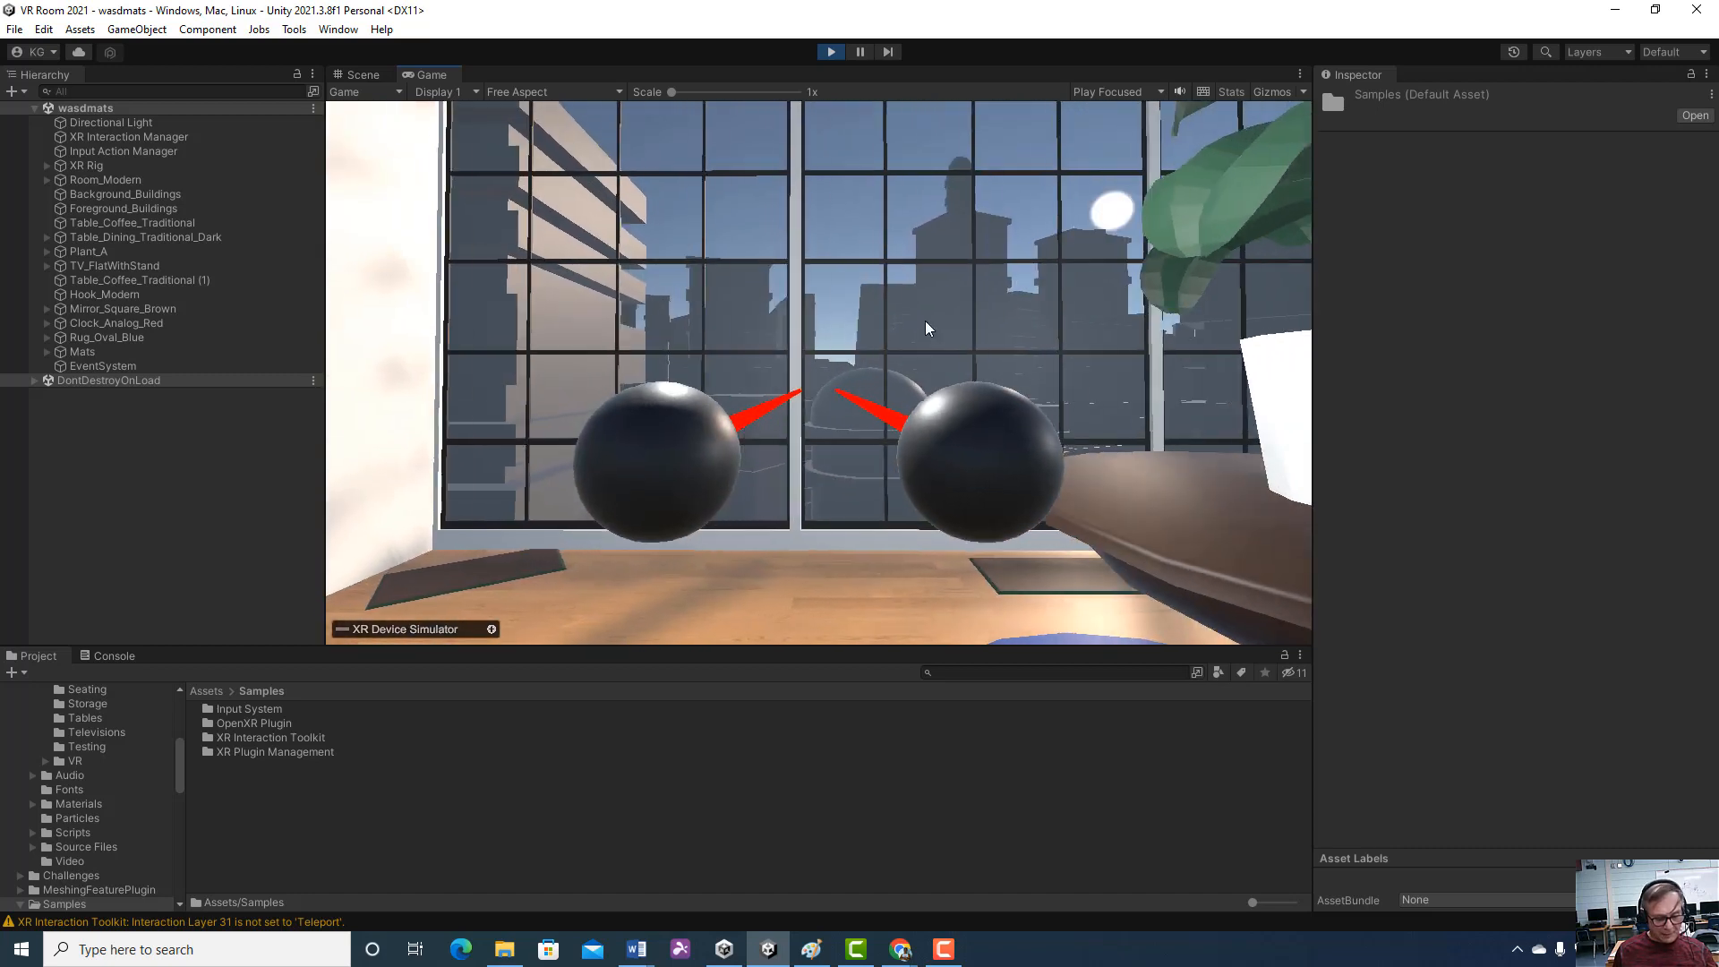
{"action": "key", "text": "d"}
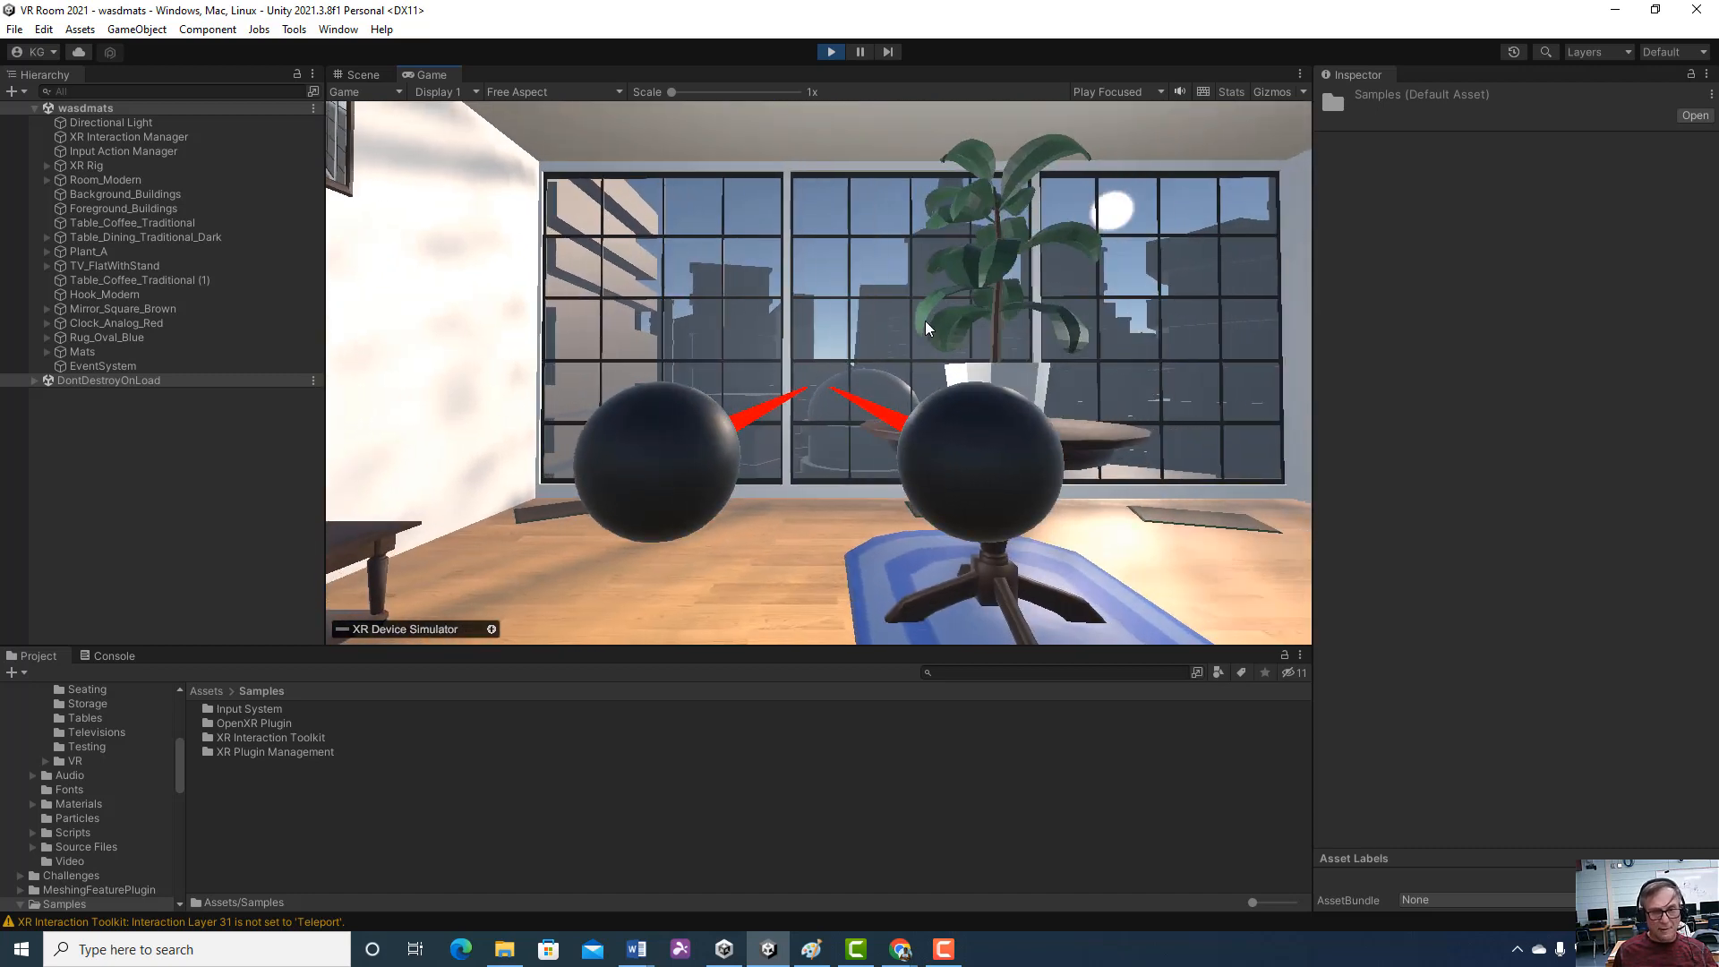
{"action": "key", "text": "a"}
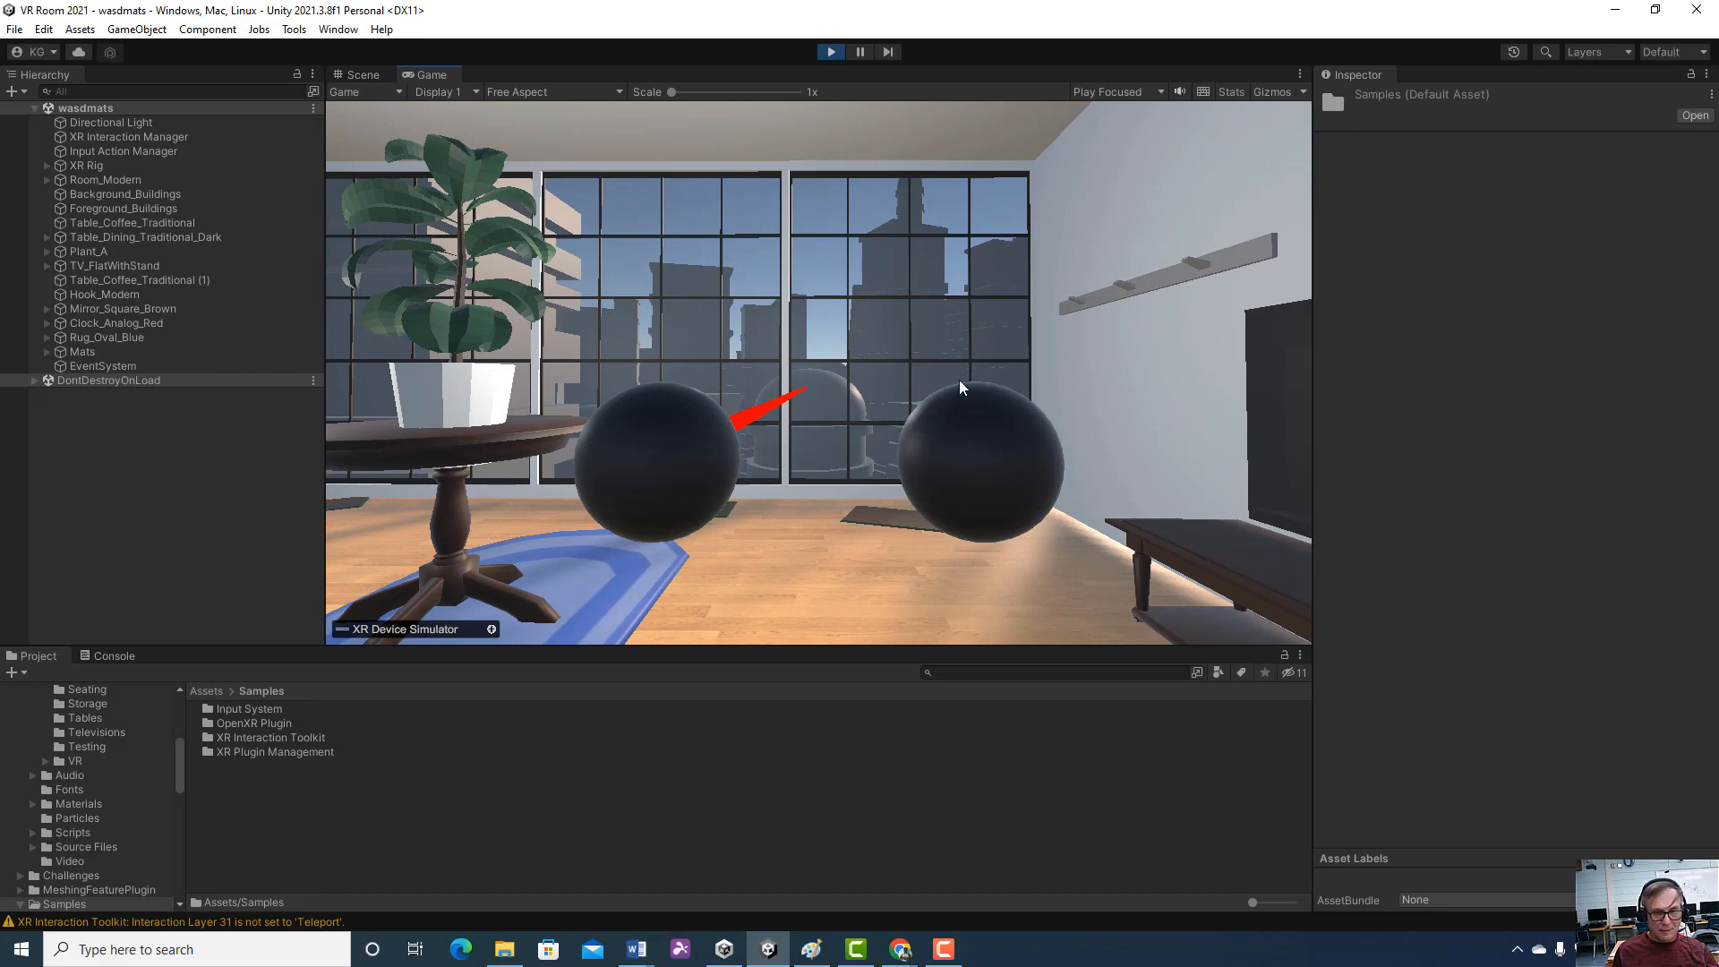
Test the simulated controllers by turning the view toward the TV and pointing the left controller's ray at the mat near the window
{"action": "key", "text": "space"}
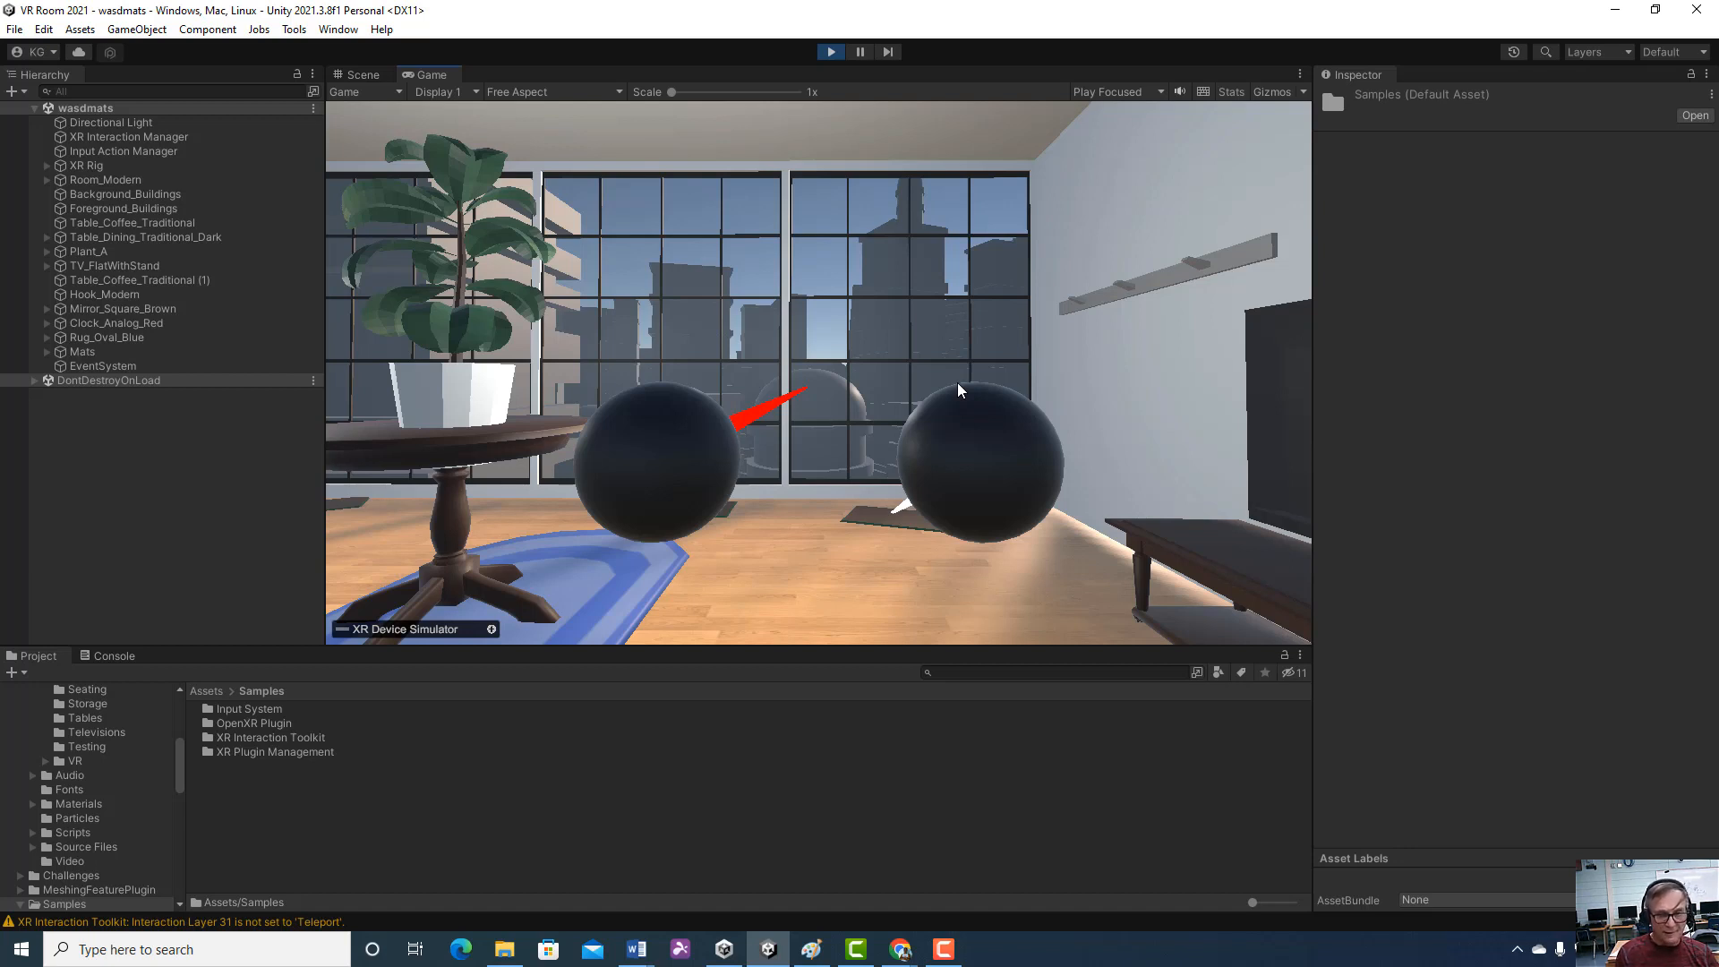
{"action": "key", "text": "d"}
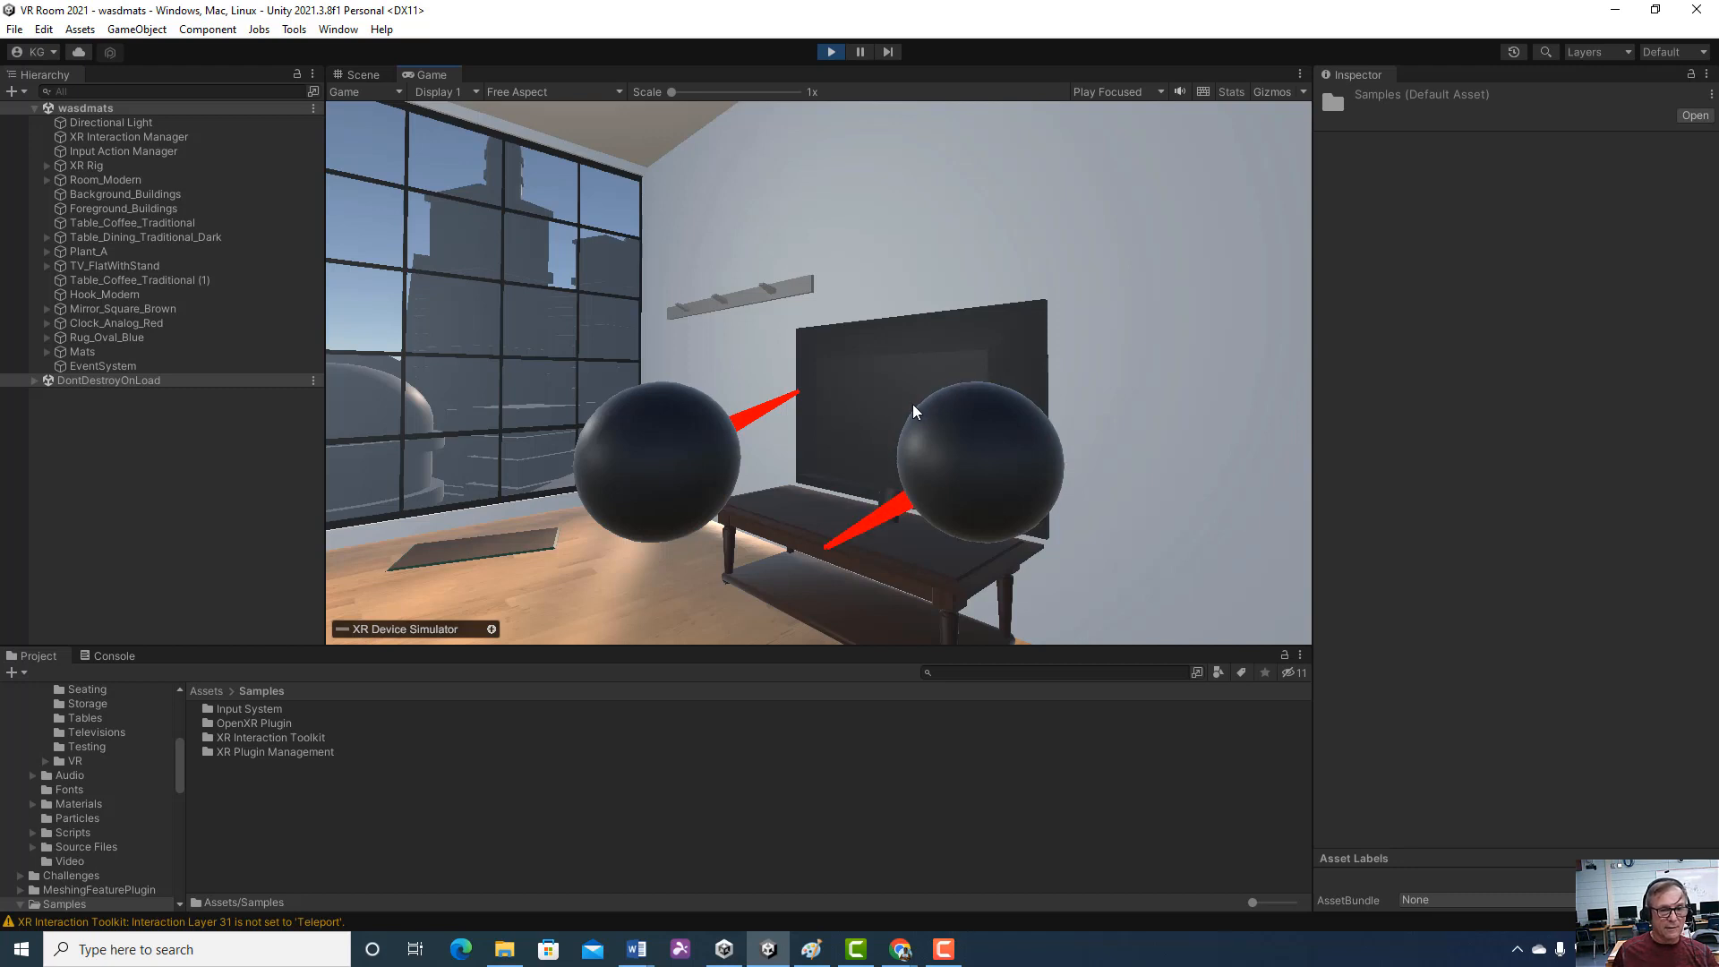
{"action": "key", "text": "t"}
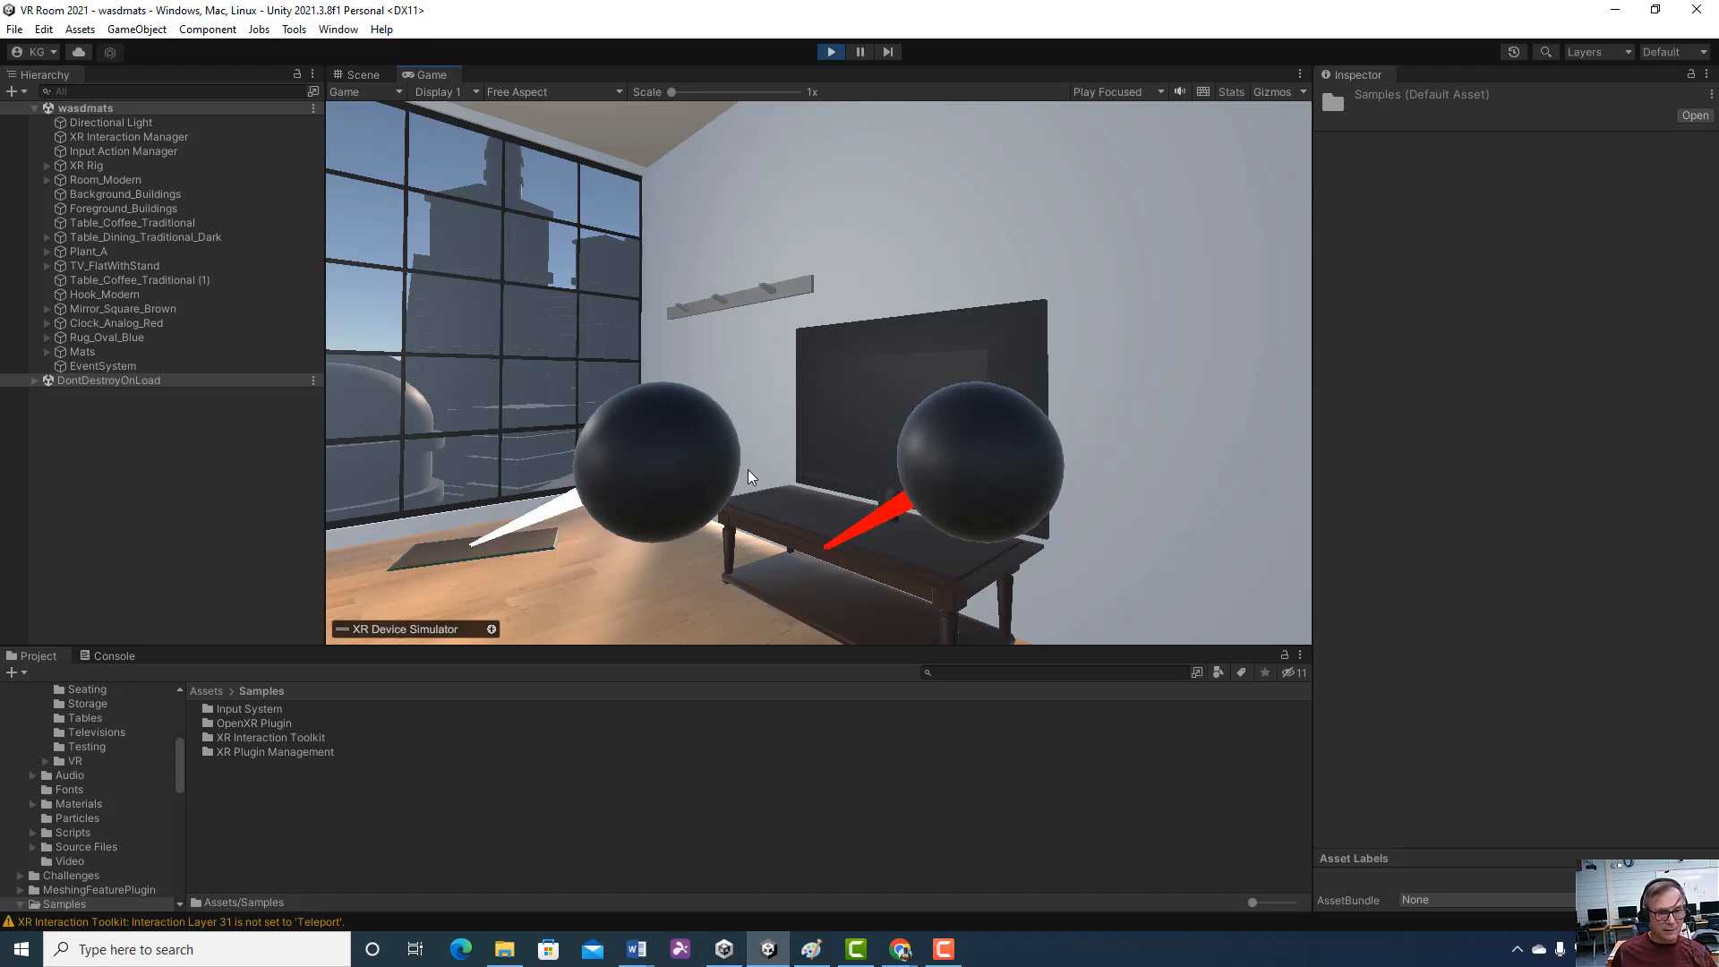
{"action": "key", "text": "d"}
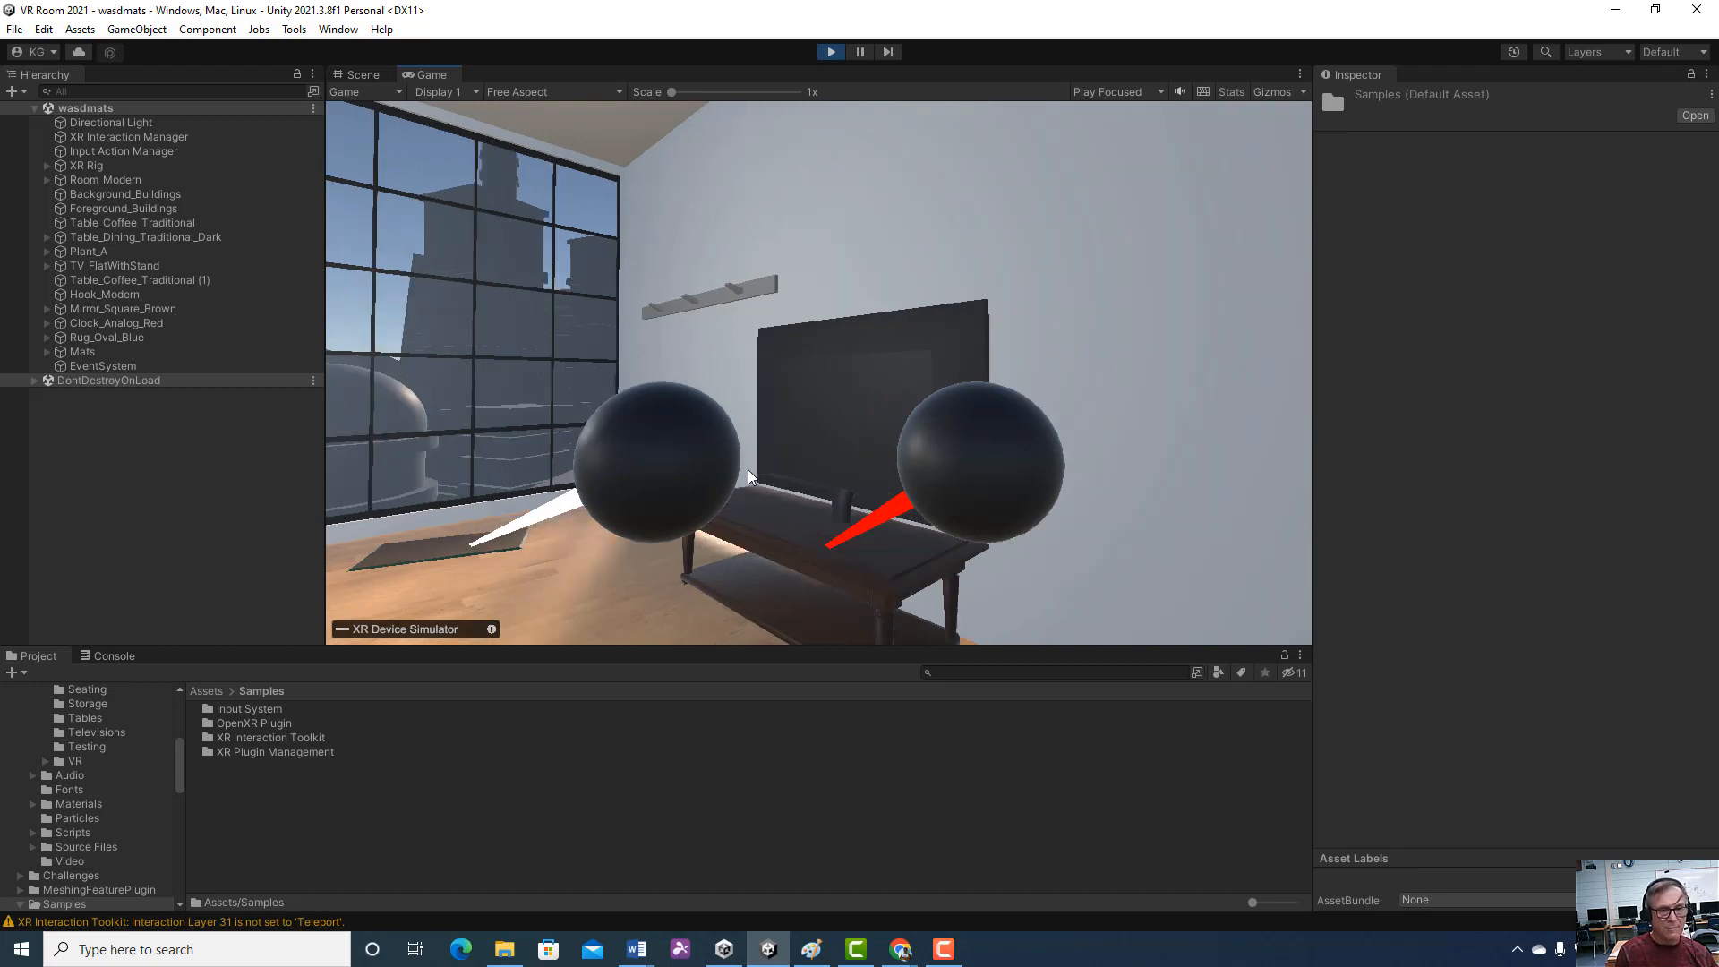
{"action": "key", "text": "d"}
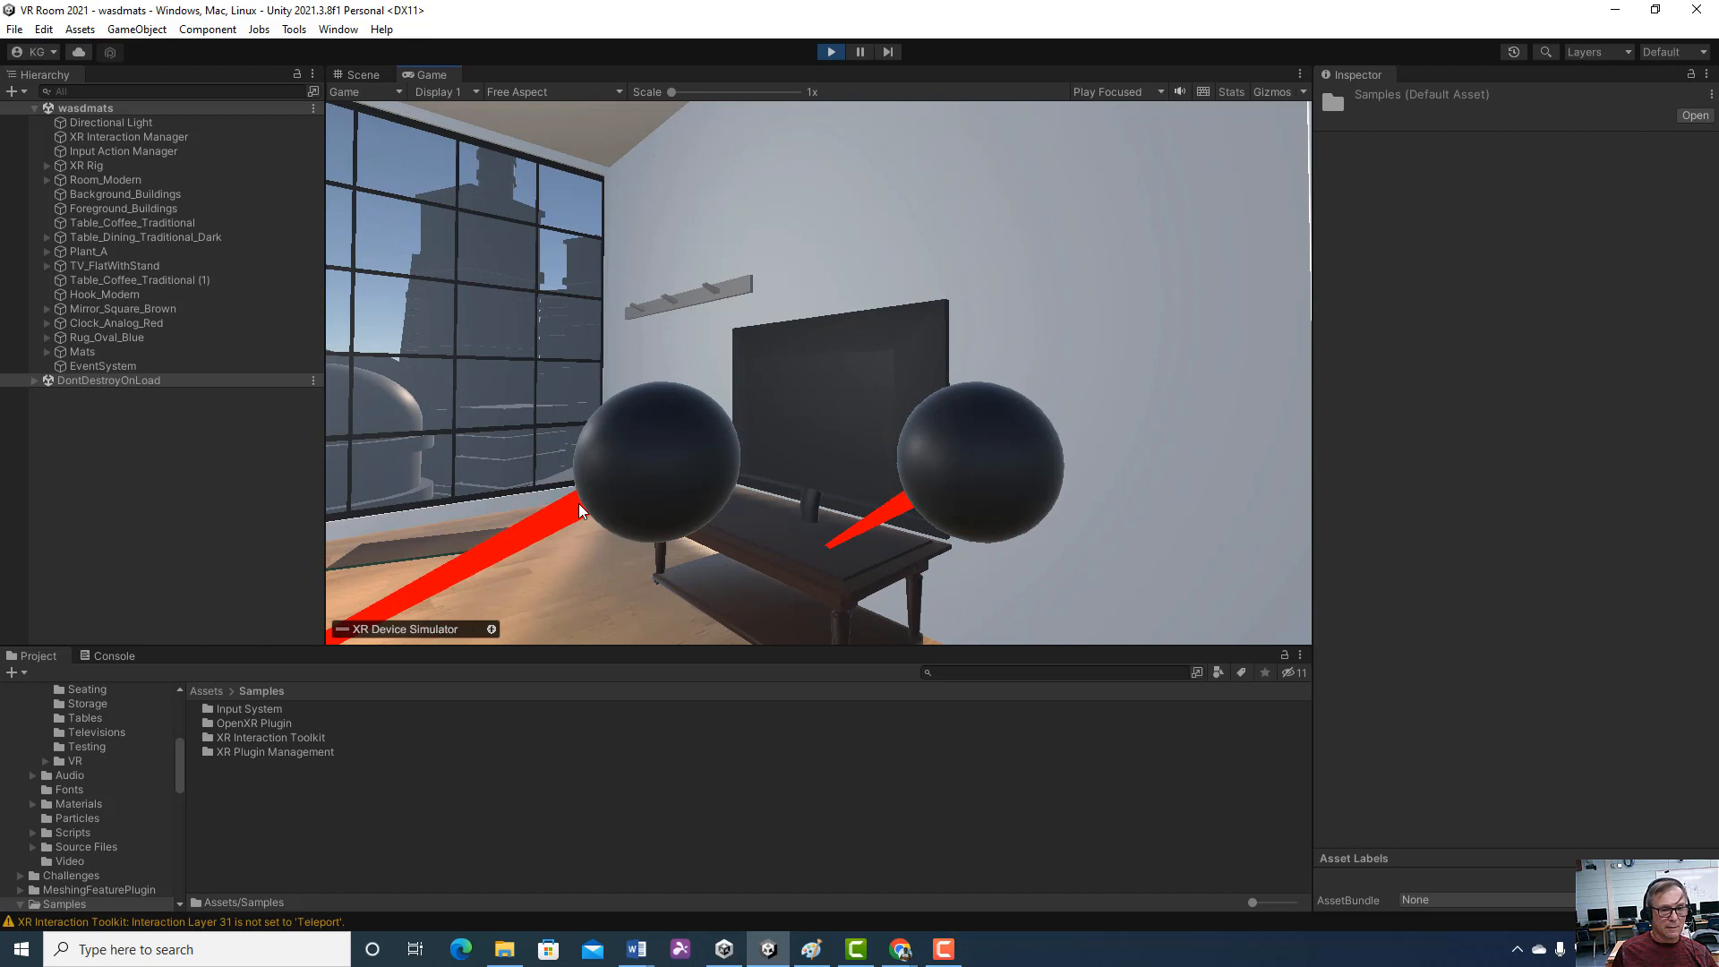
{"action": "key", "text": "a"}
{"action": "left_click", "coordinate": [305, 605]}
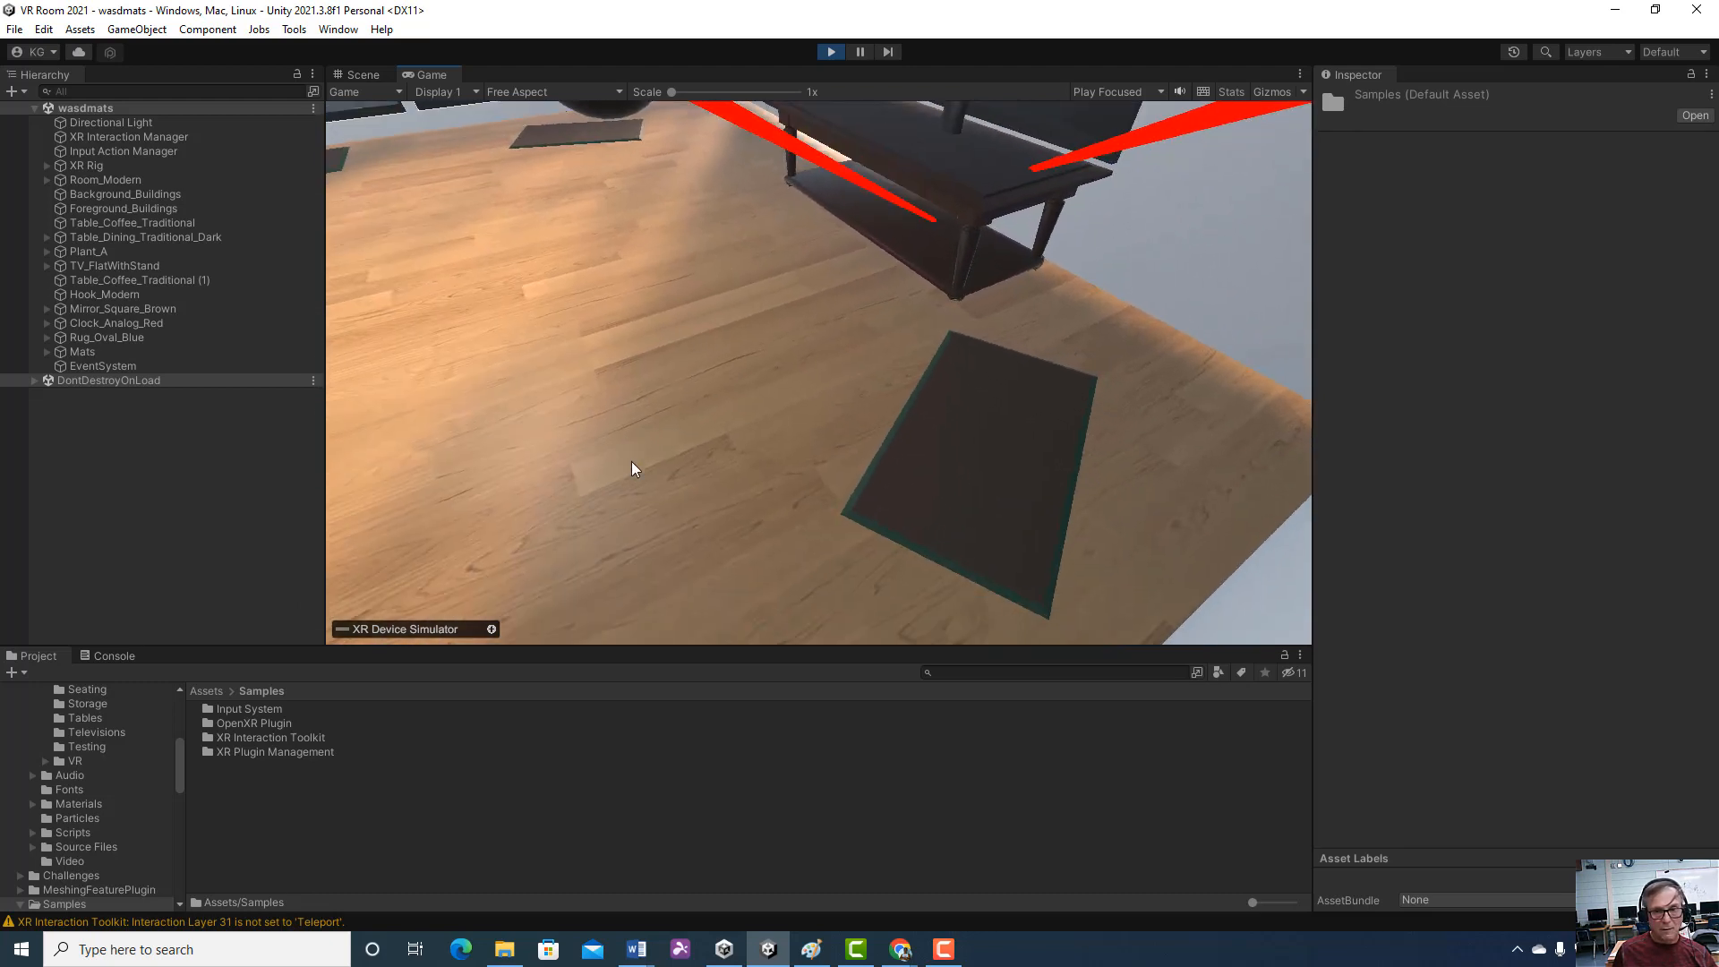
Aim the right controller's ray at the mat beside the TV stand and turn the view away toward the open side
{"action": "key", "text": "space"}
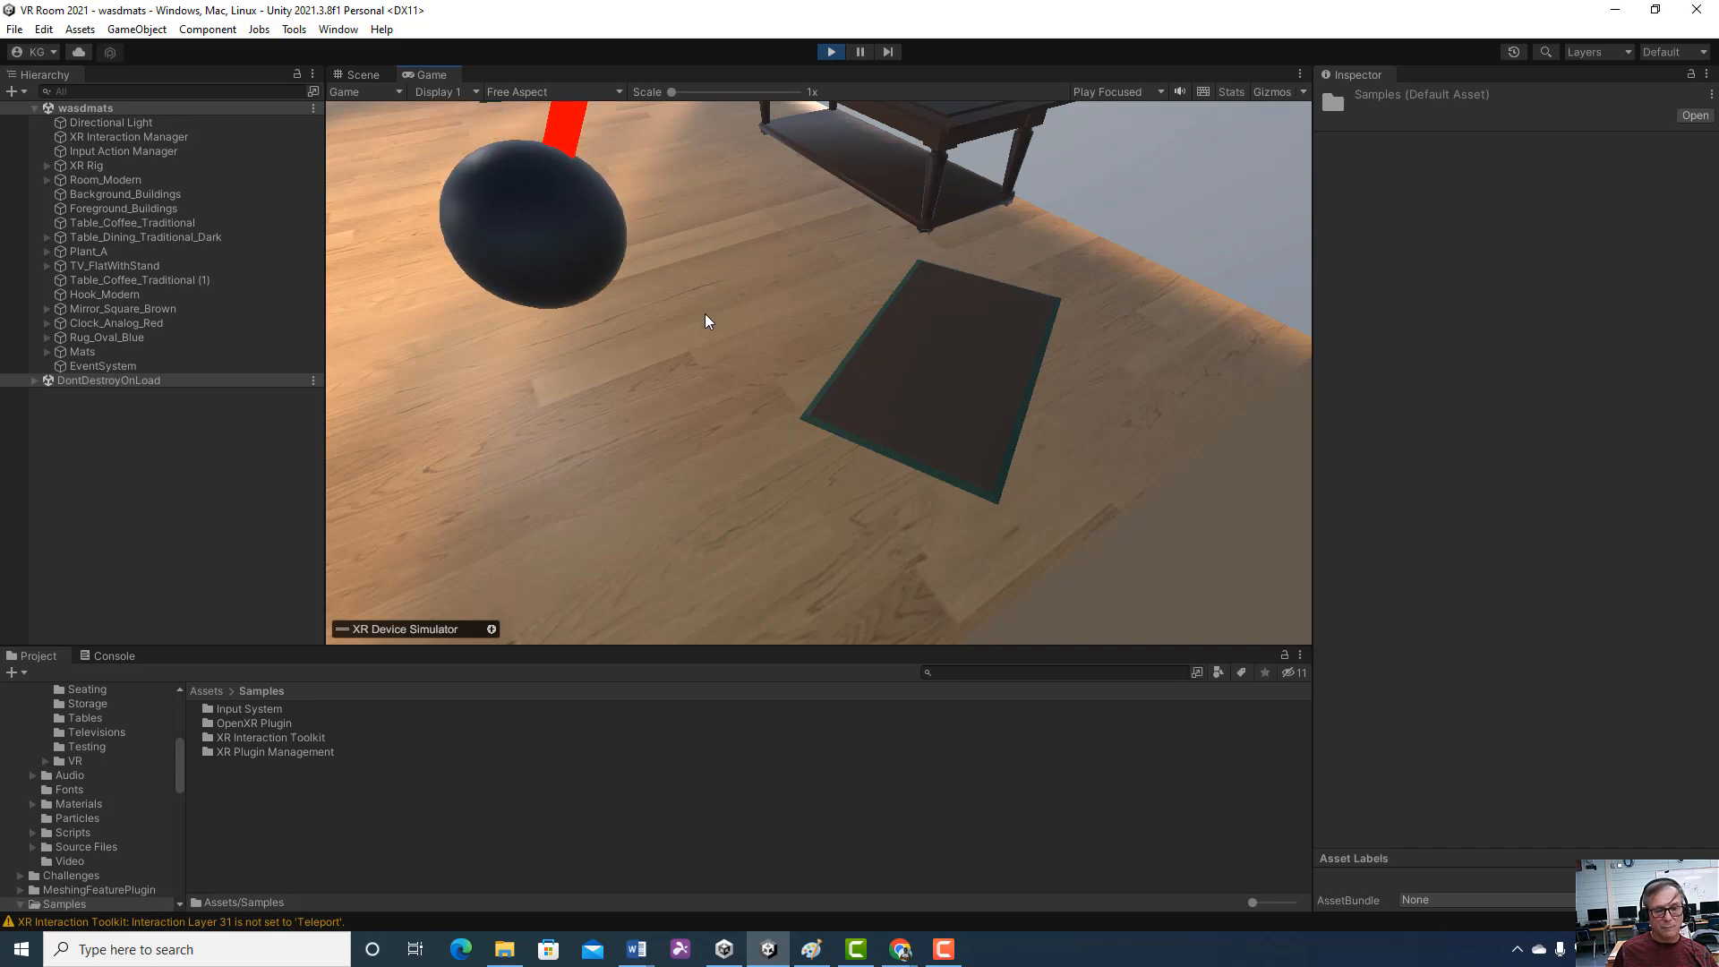
{"action": "right_click_drag", "start_coordinate": [661, 263], "coordinate": [779, 161]}
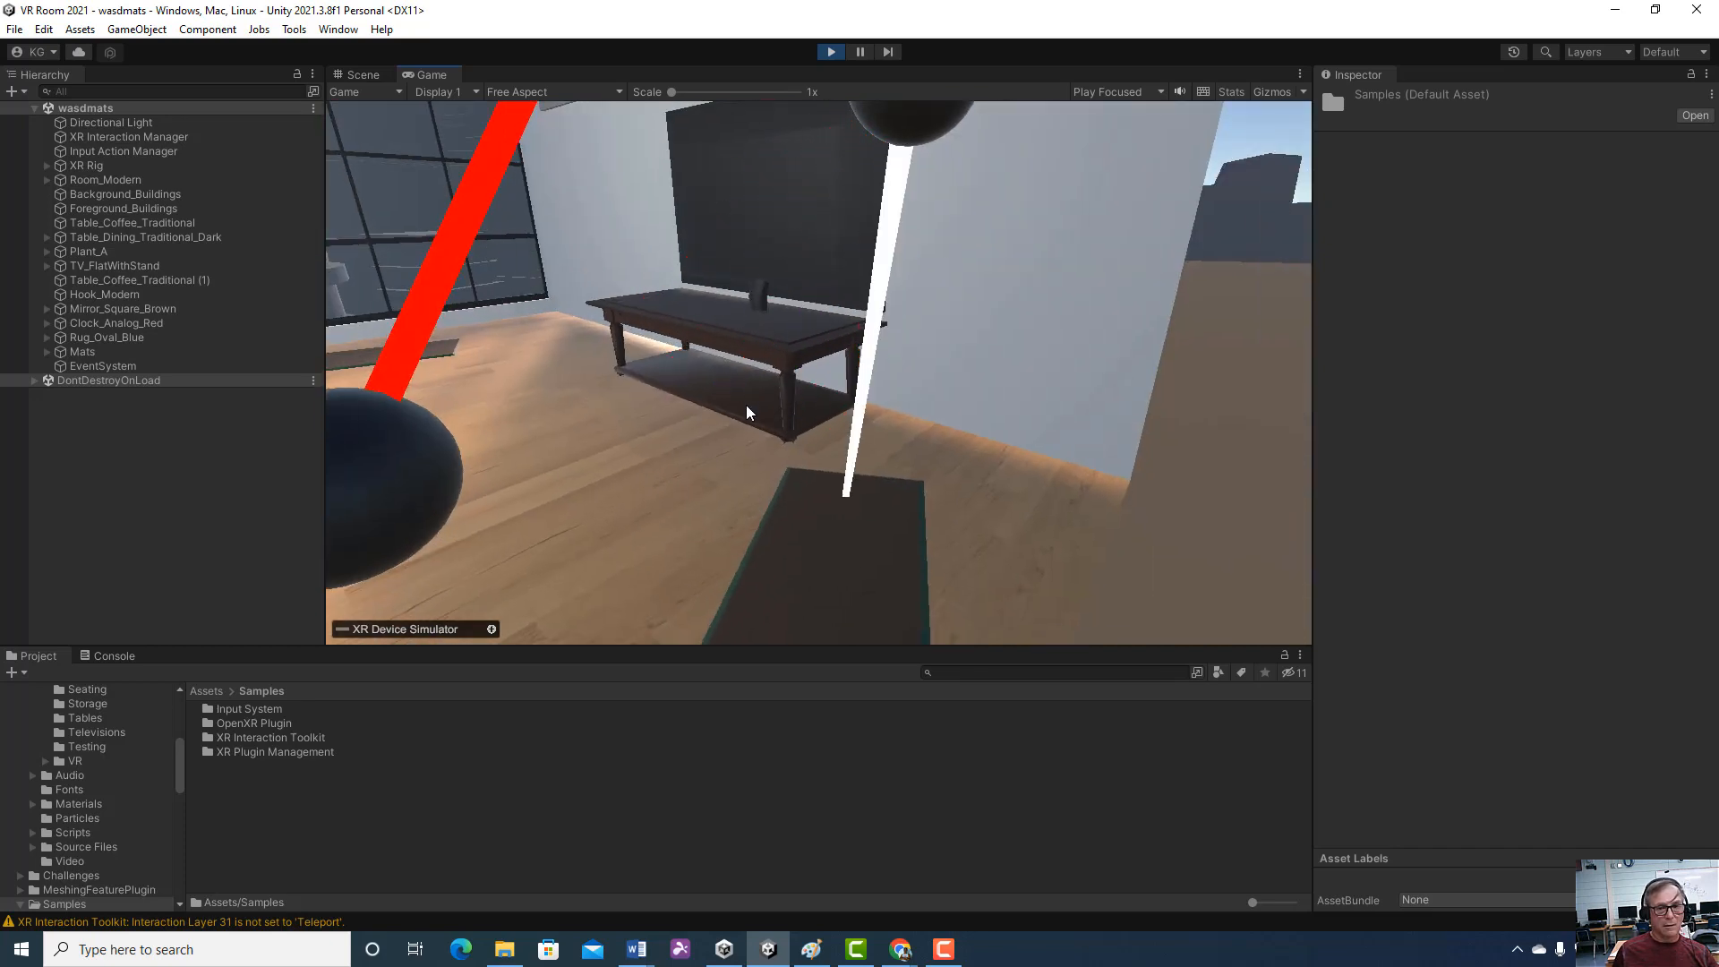
{"action": "key", "text": "d"}
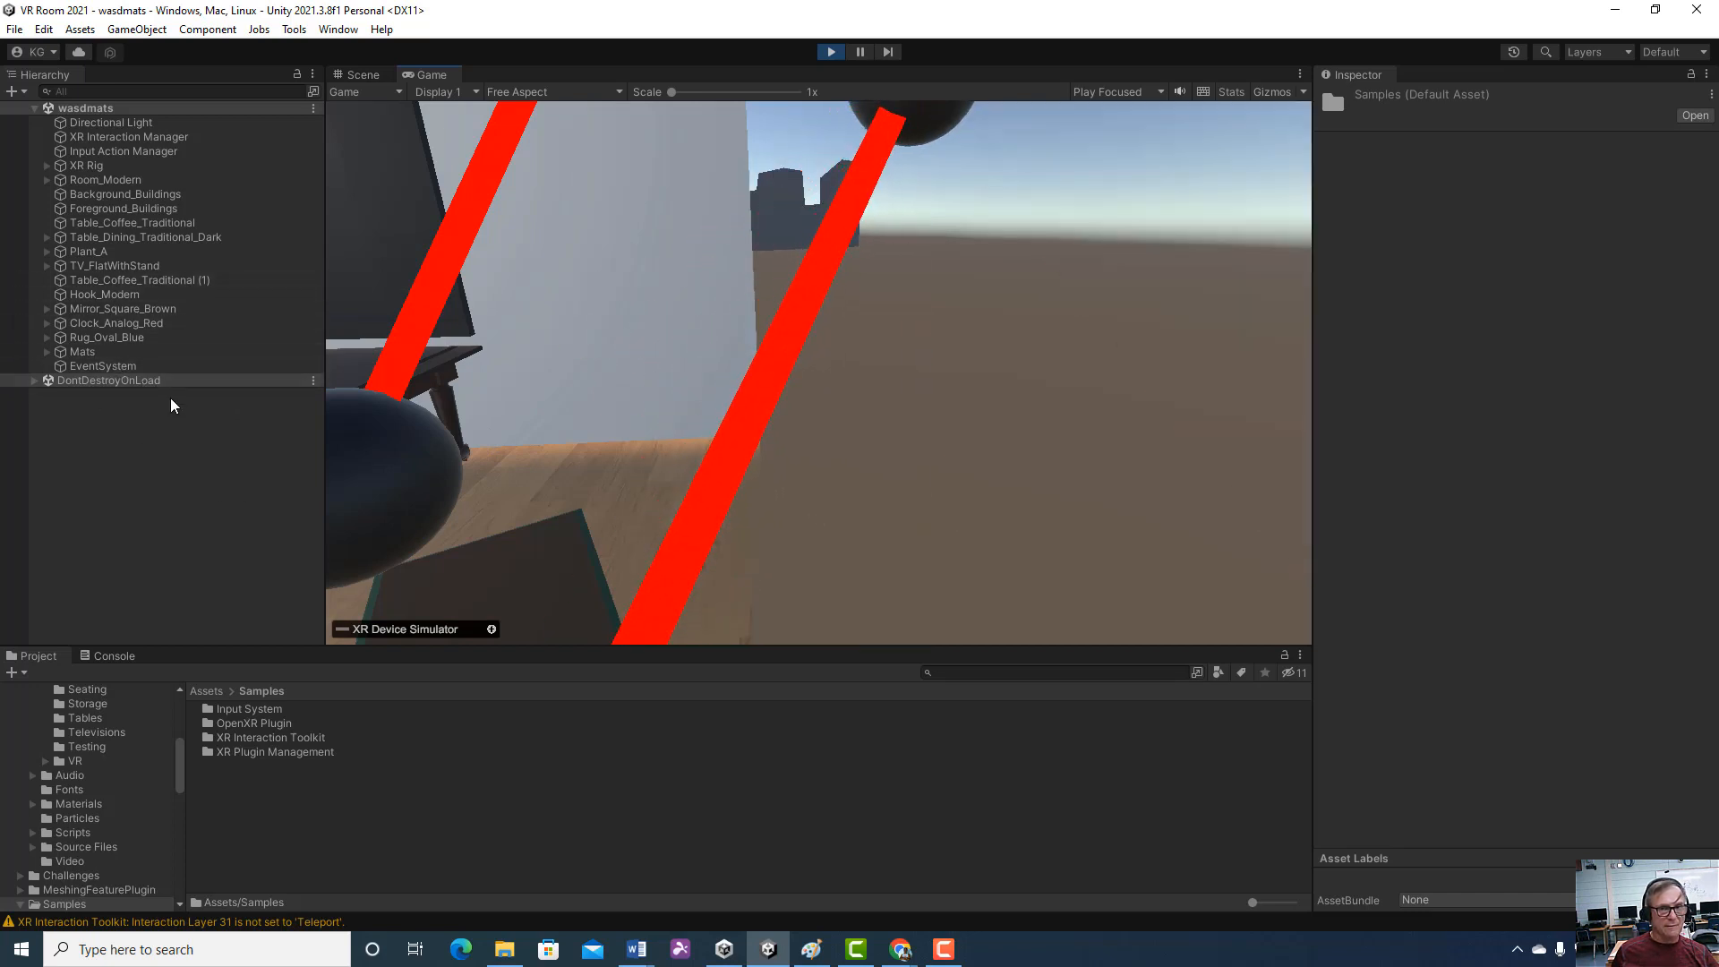
{"action": "right_click", "coordinate": [245, 381]}
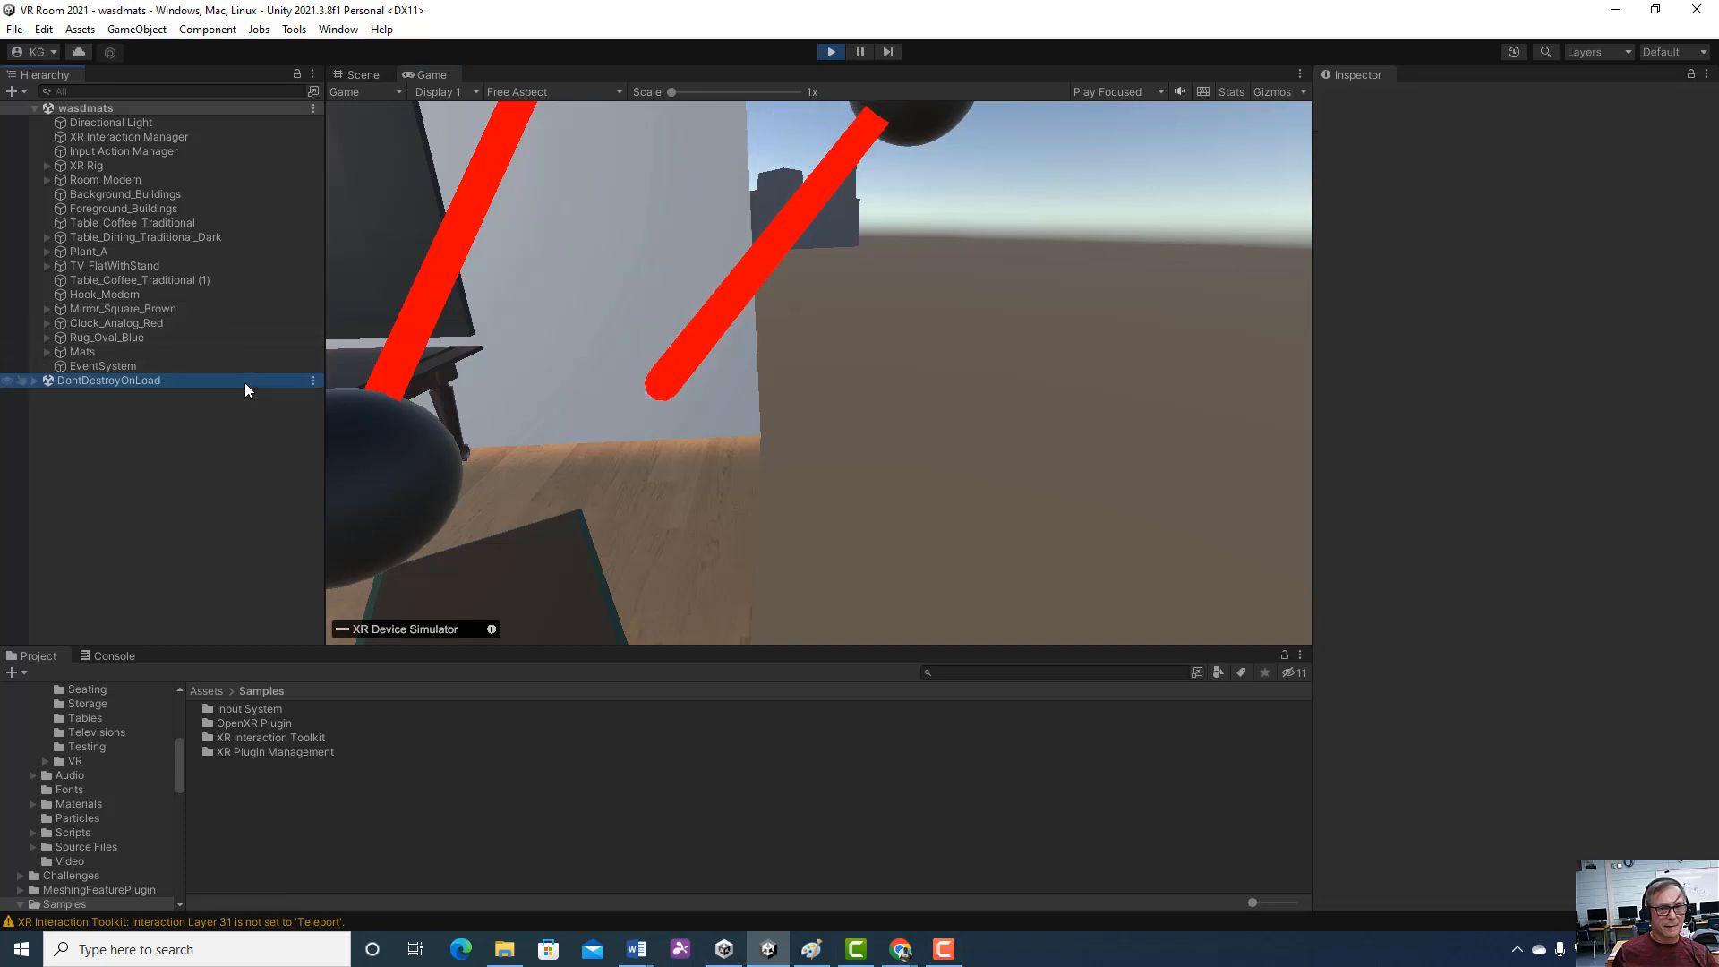
{"action": "left_click", "coordinate": [181, 309]}
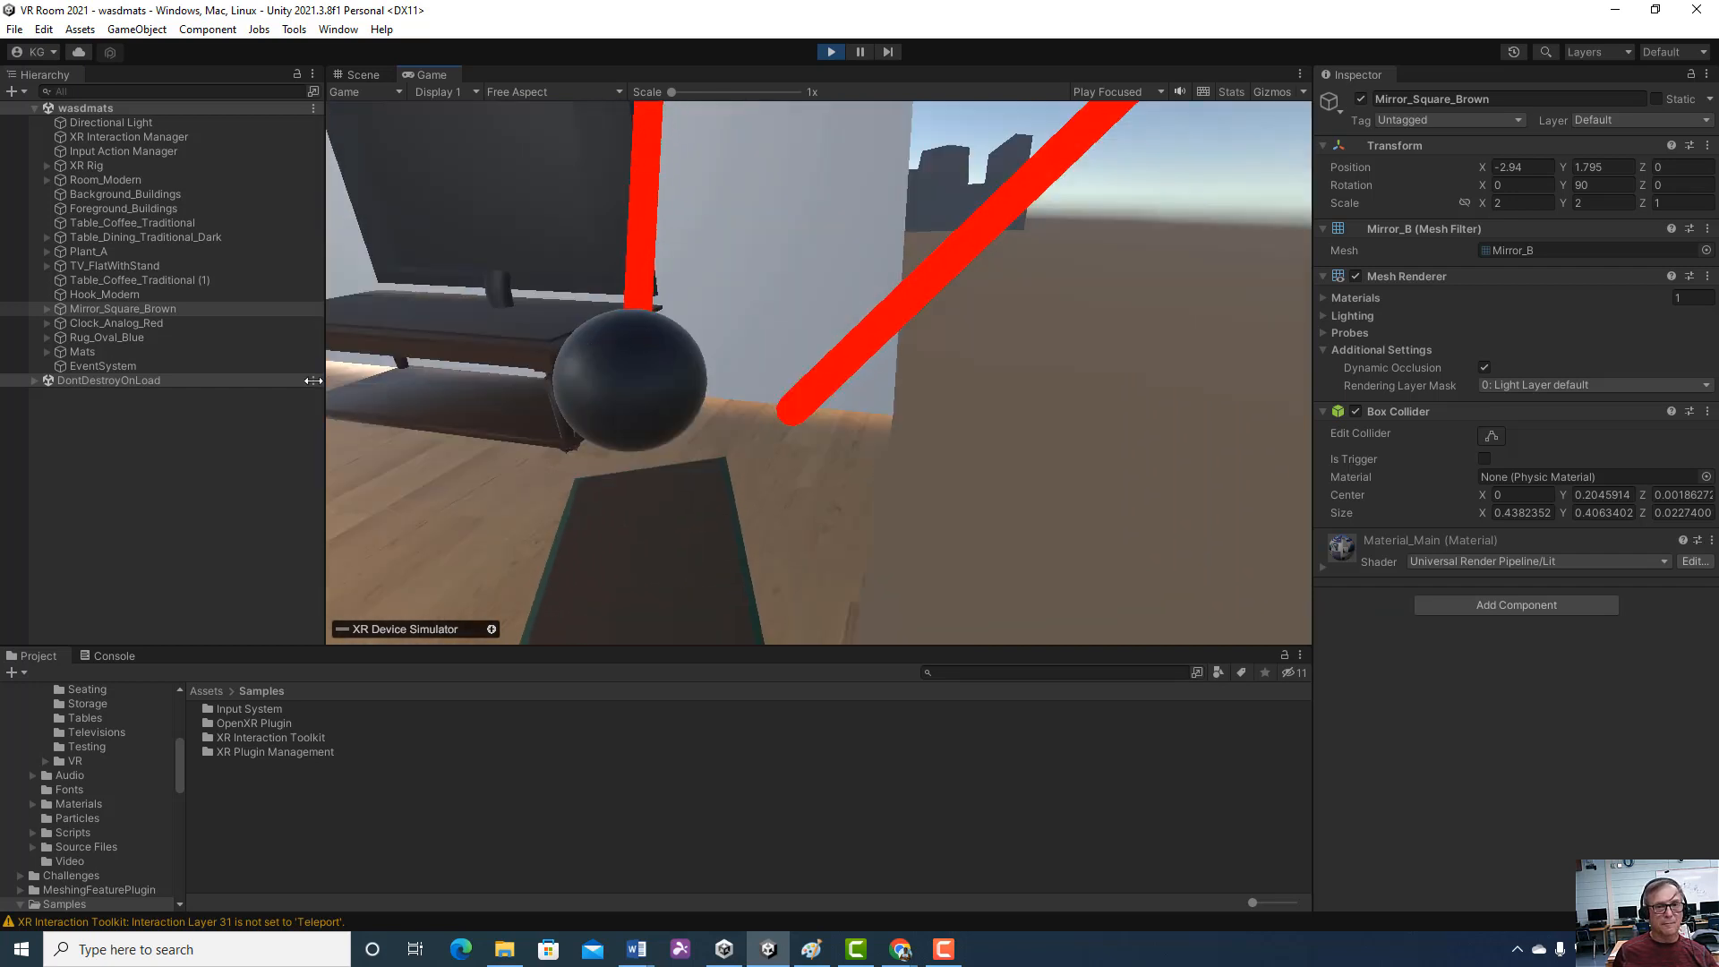
{"action": "left_click", "coordinate": [305, 658]}
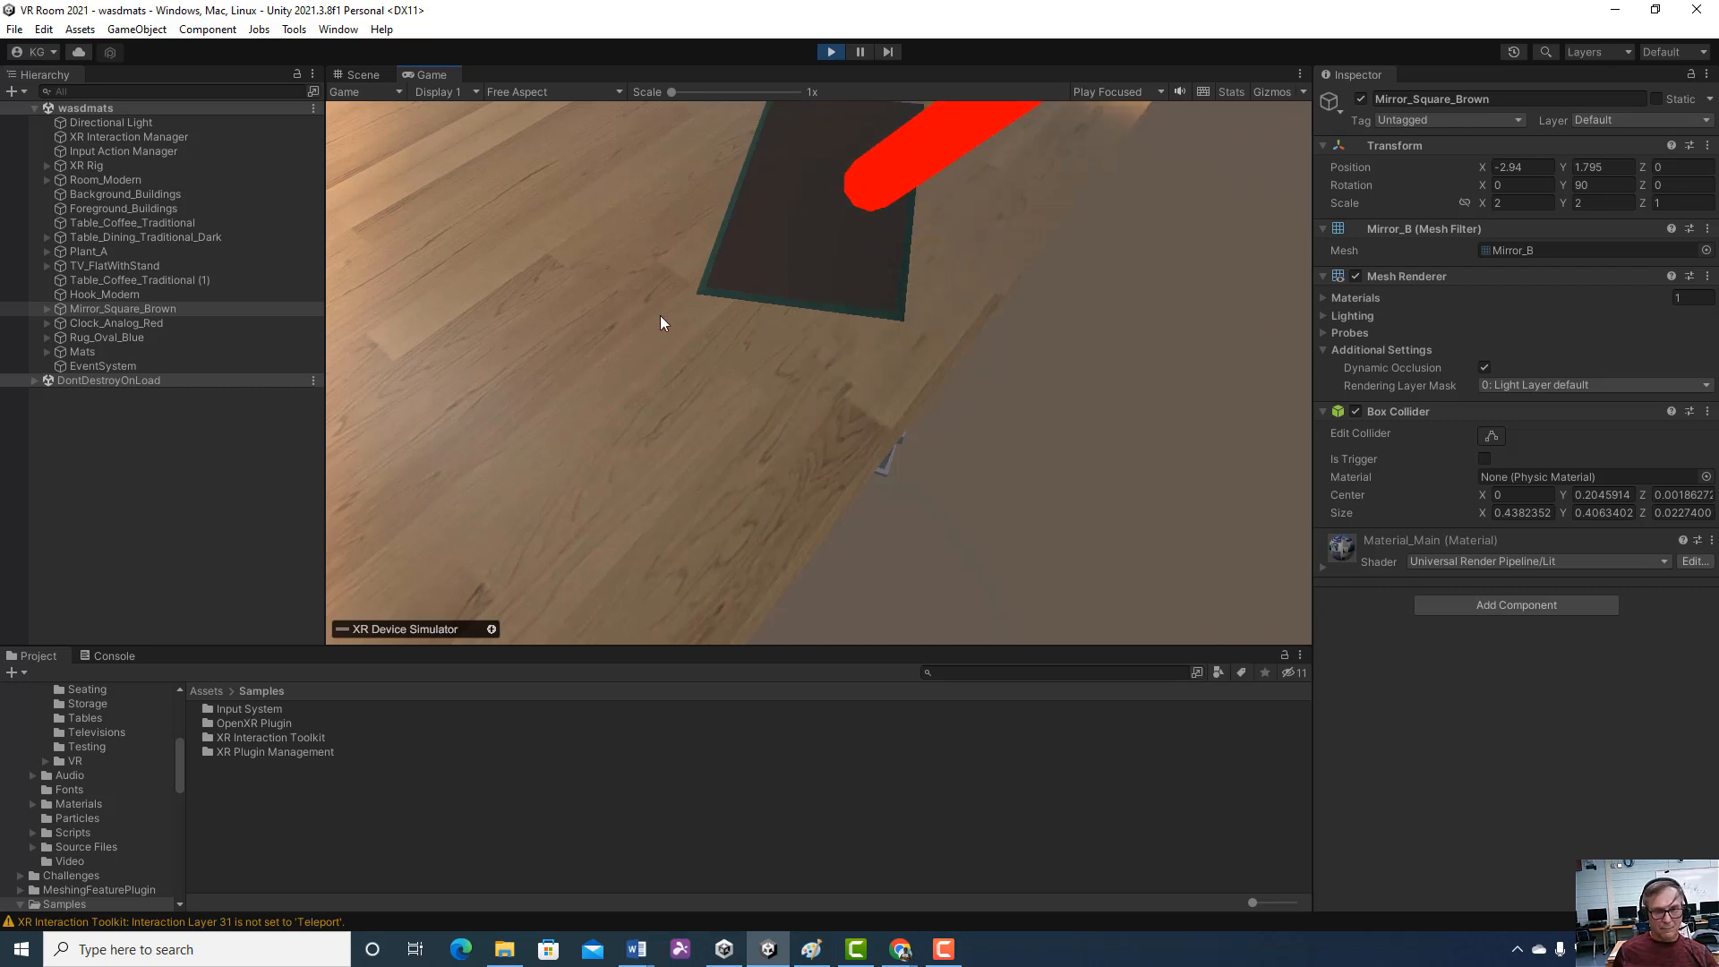
Test steering the controller rays around the mat at the floor's open edge and switching the simulated device
{"action": "key", "text": "s"}
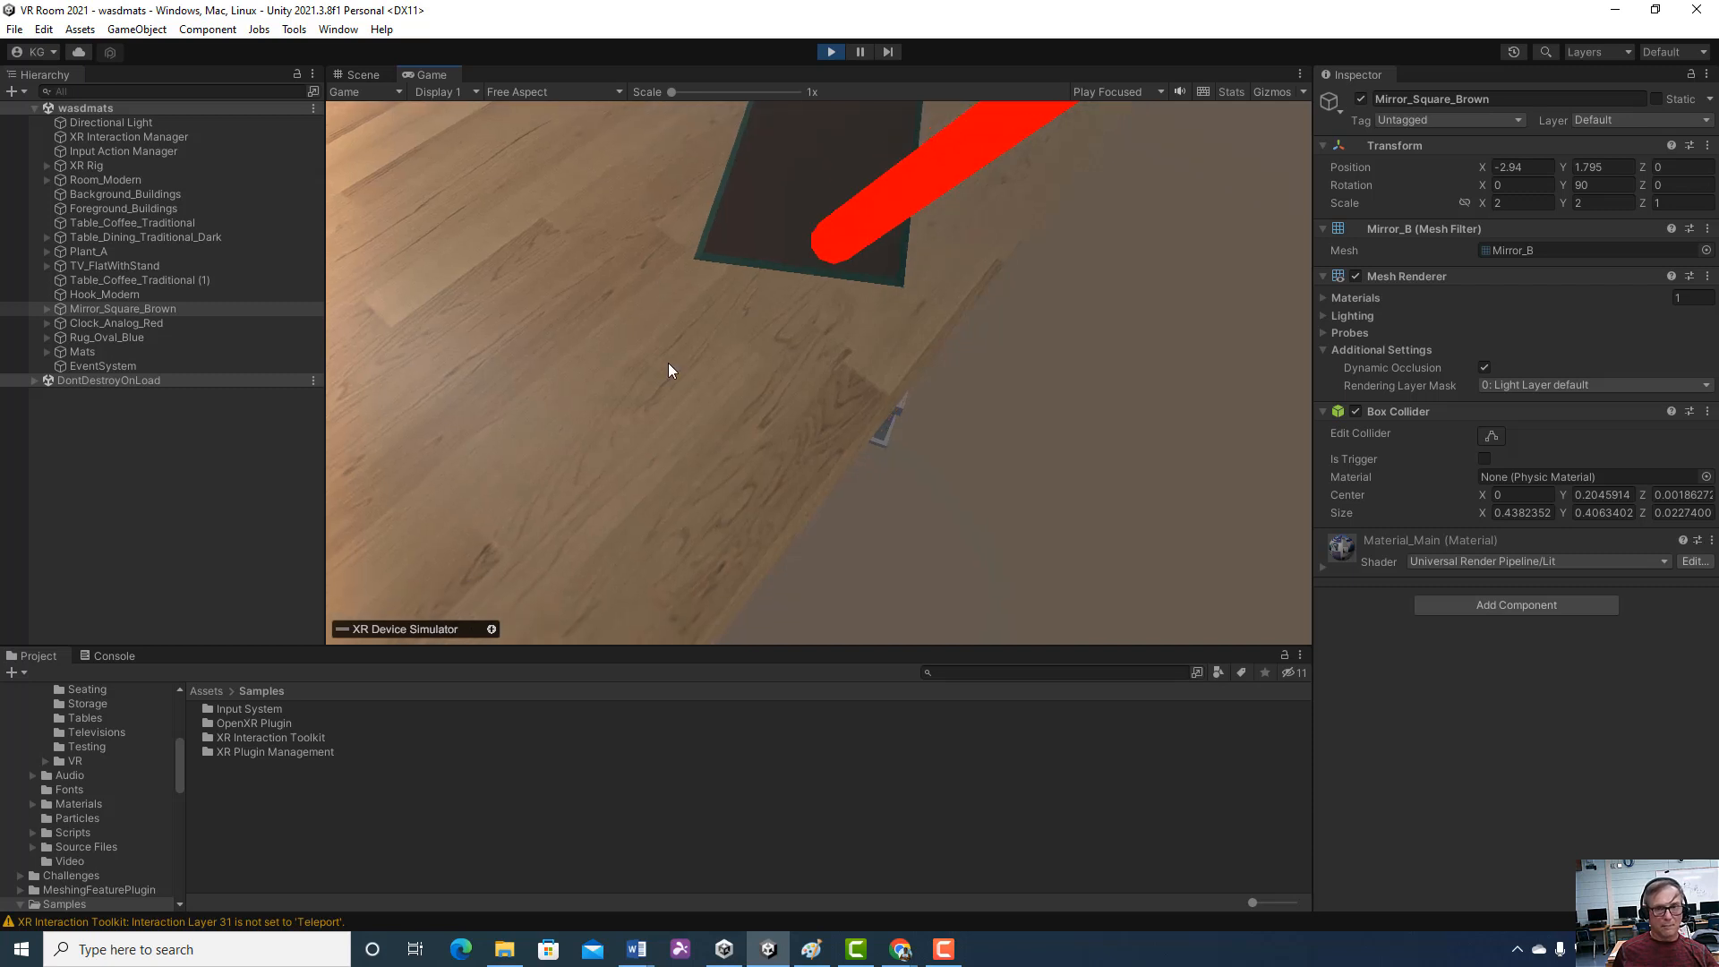
{"action": "key", "text": "w"}
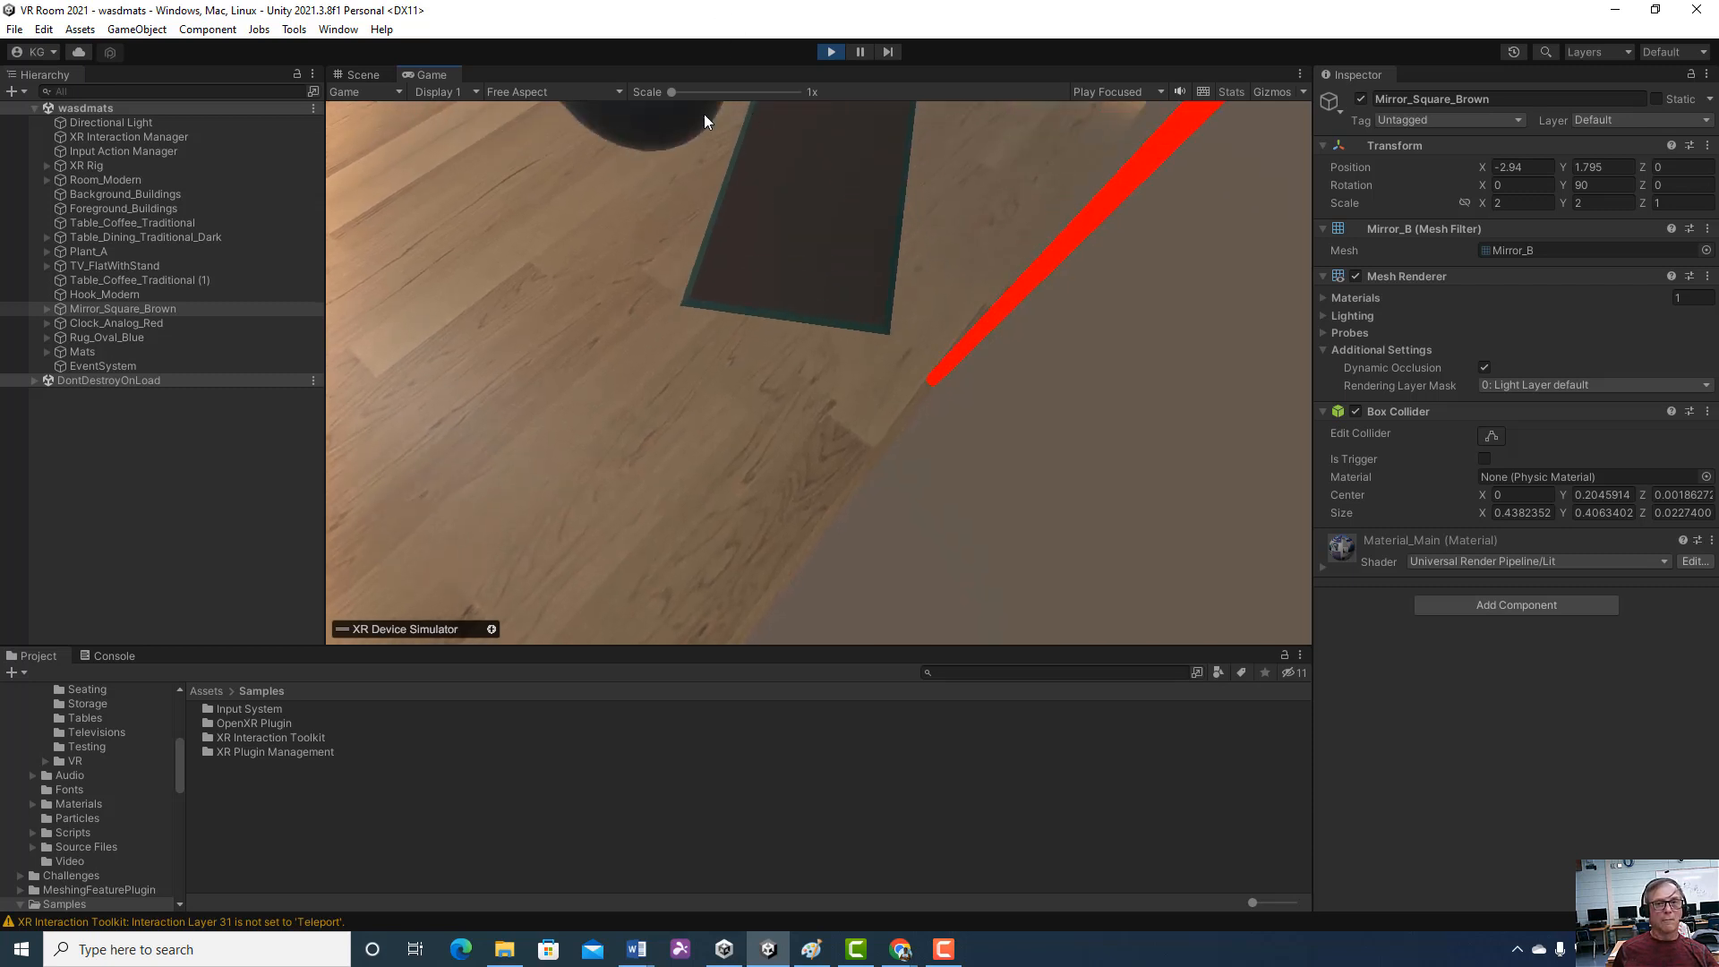
{"action": "key", "text": "Tab"}
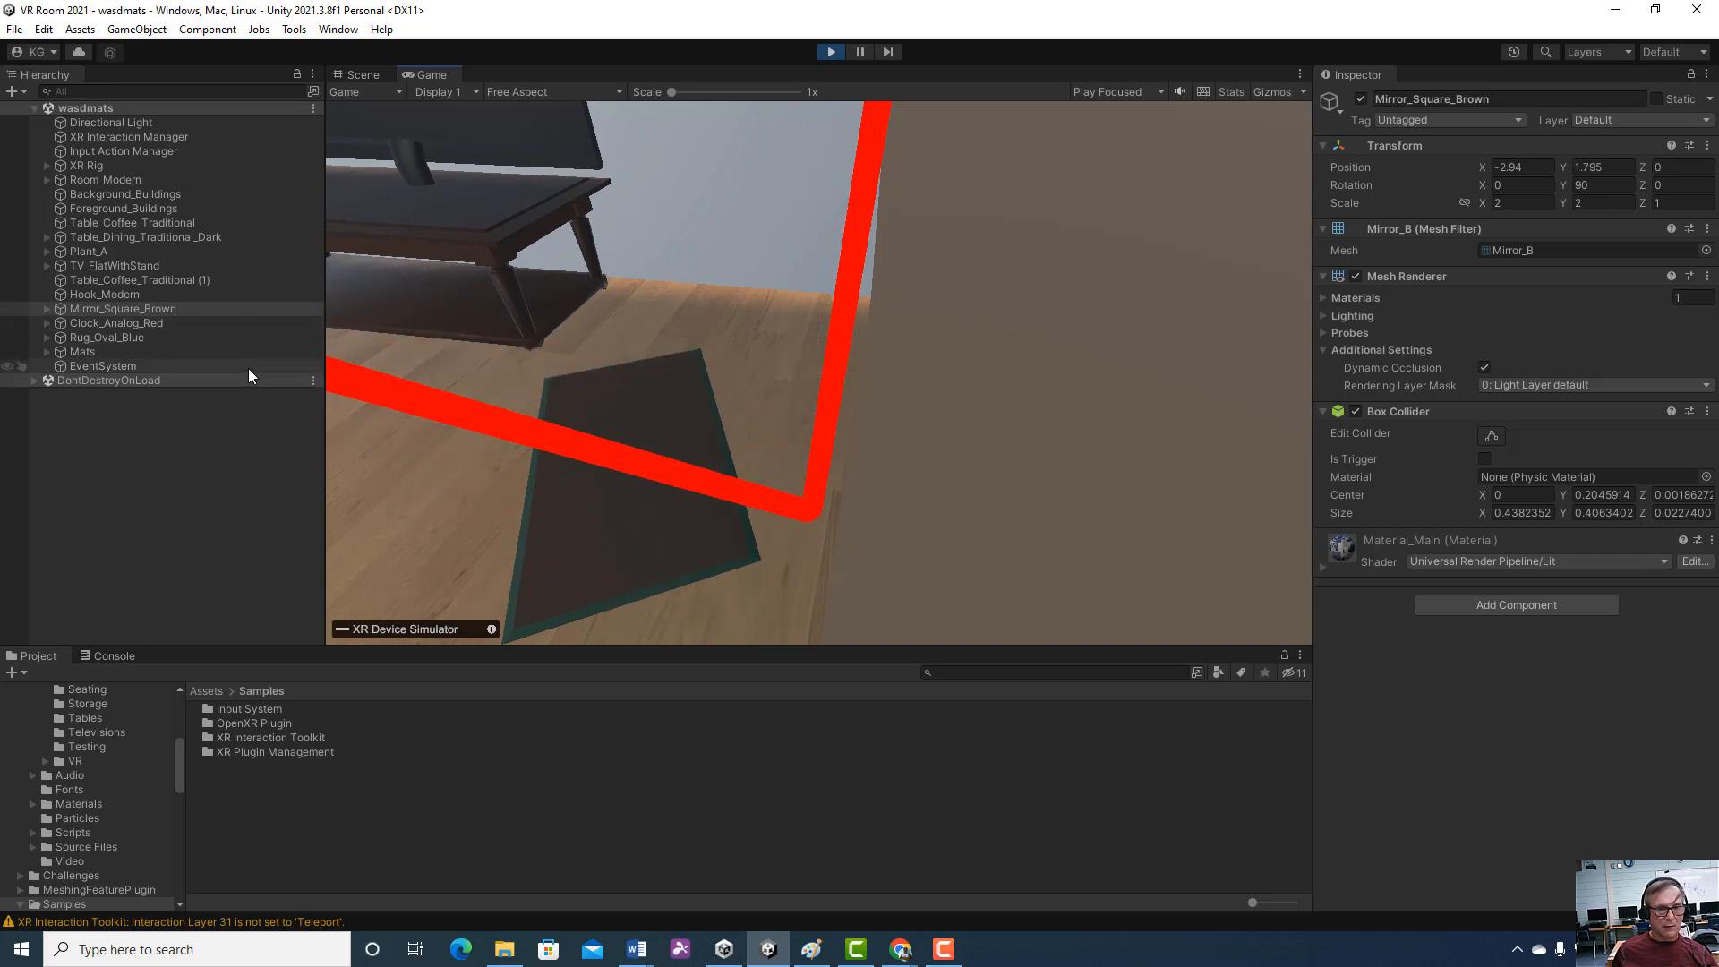
{"action": "left_click", "coordinate": [150, 381], "text": "shift"}
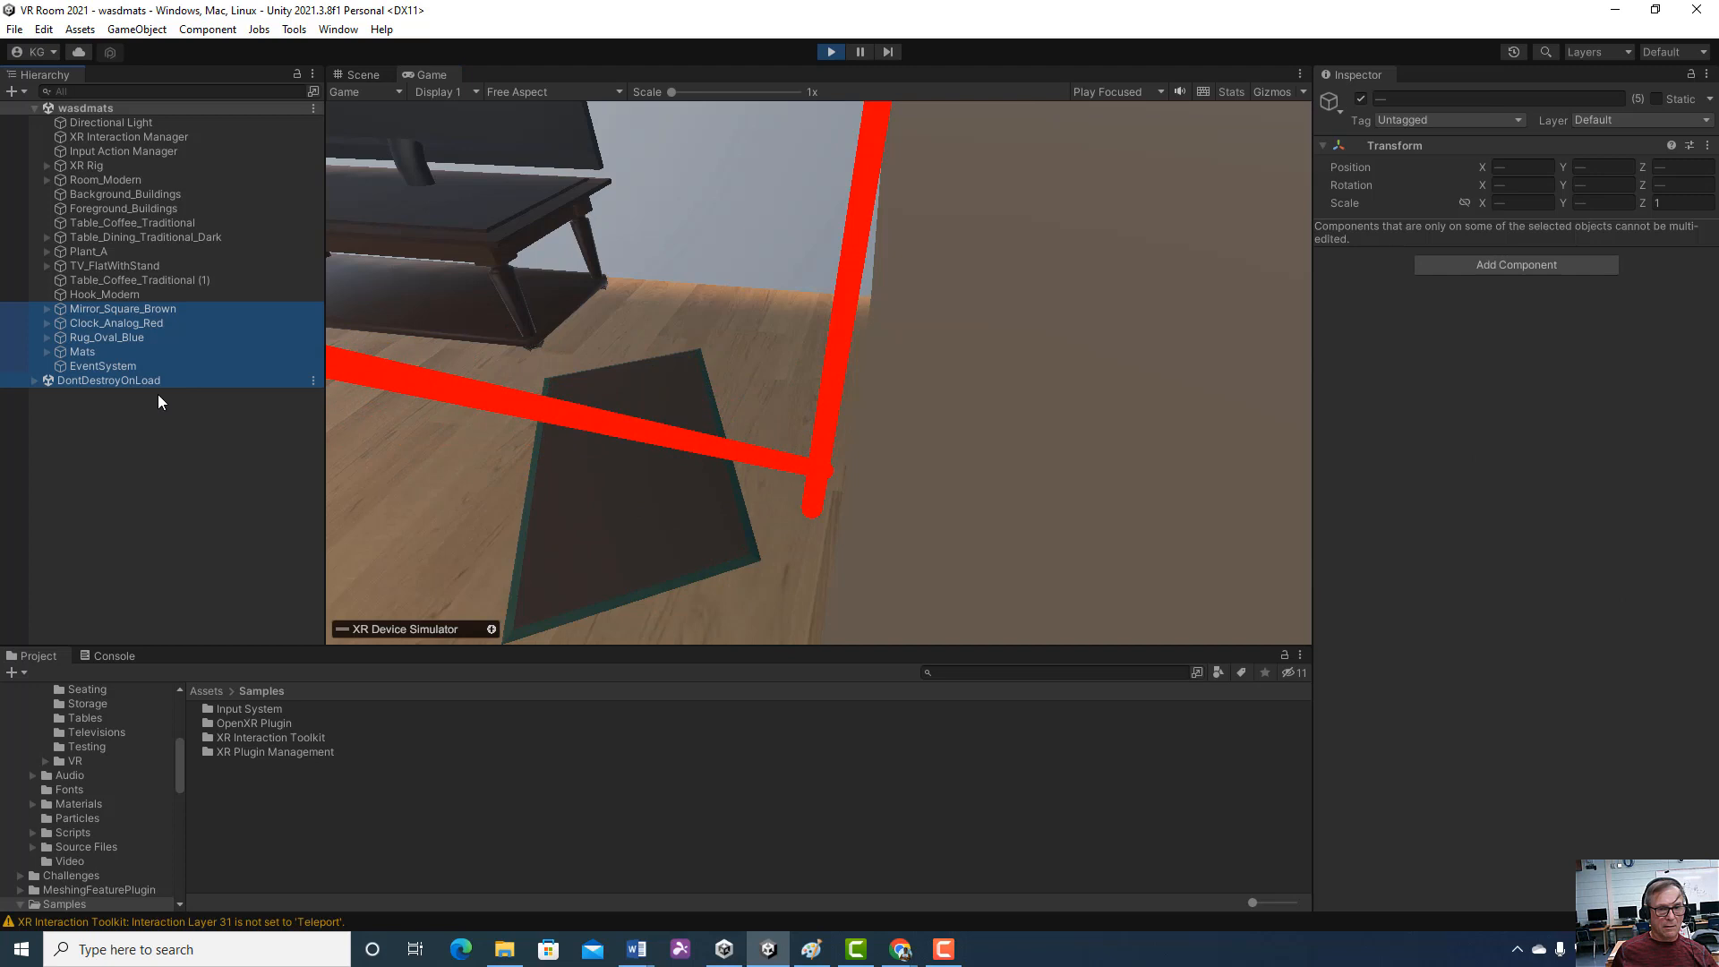
{"action": "right_click", "coordinate": [258, 410]}
{"action": "left_click", "coordinate": [512, 438]}
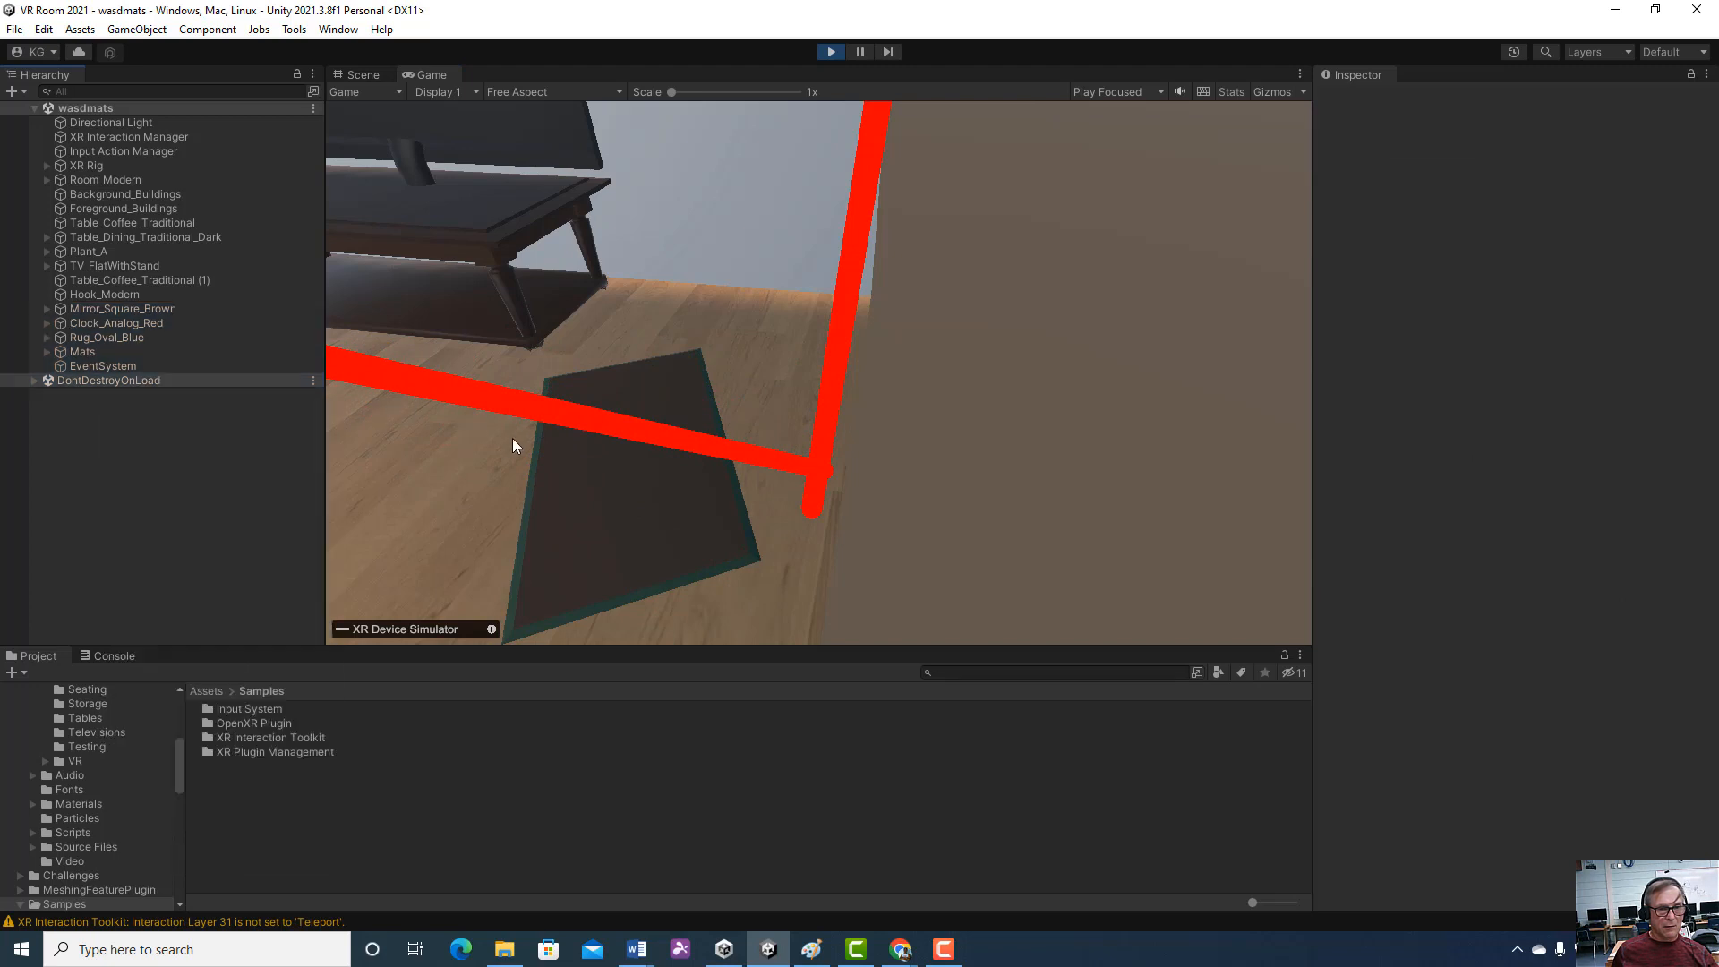
Tilt and turn the headset view around the mat by the TV stand and swing it back to face the room
{"action": "right_click_drag", "start_coordinate": [512, 438], "coordinate": [399, 489]}
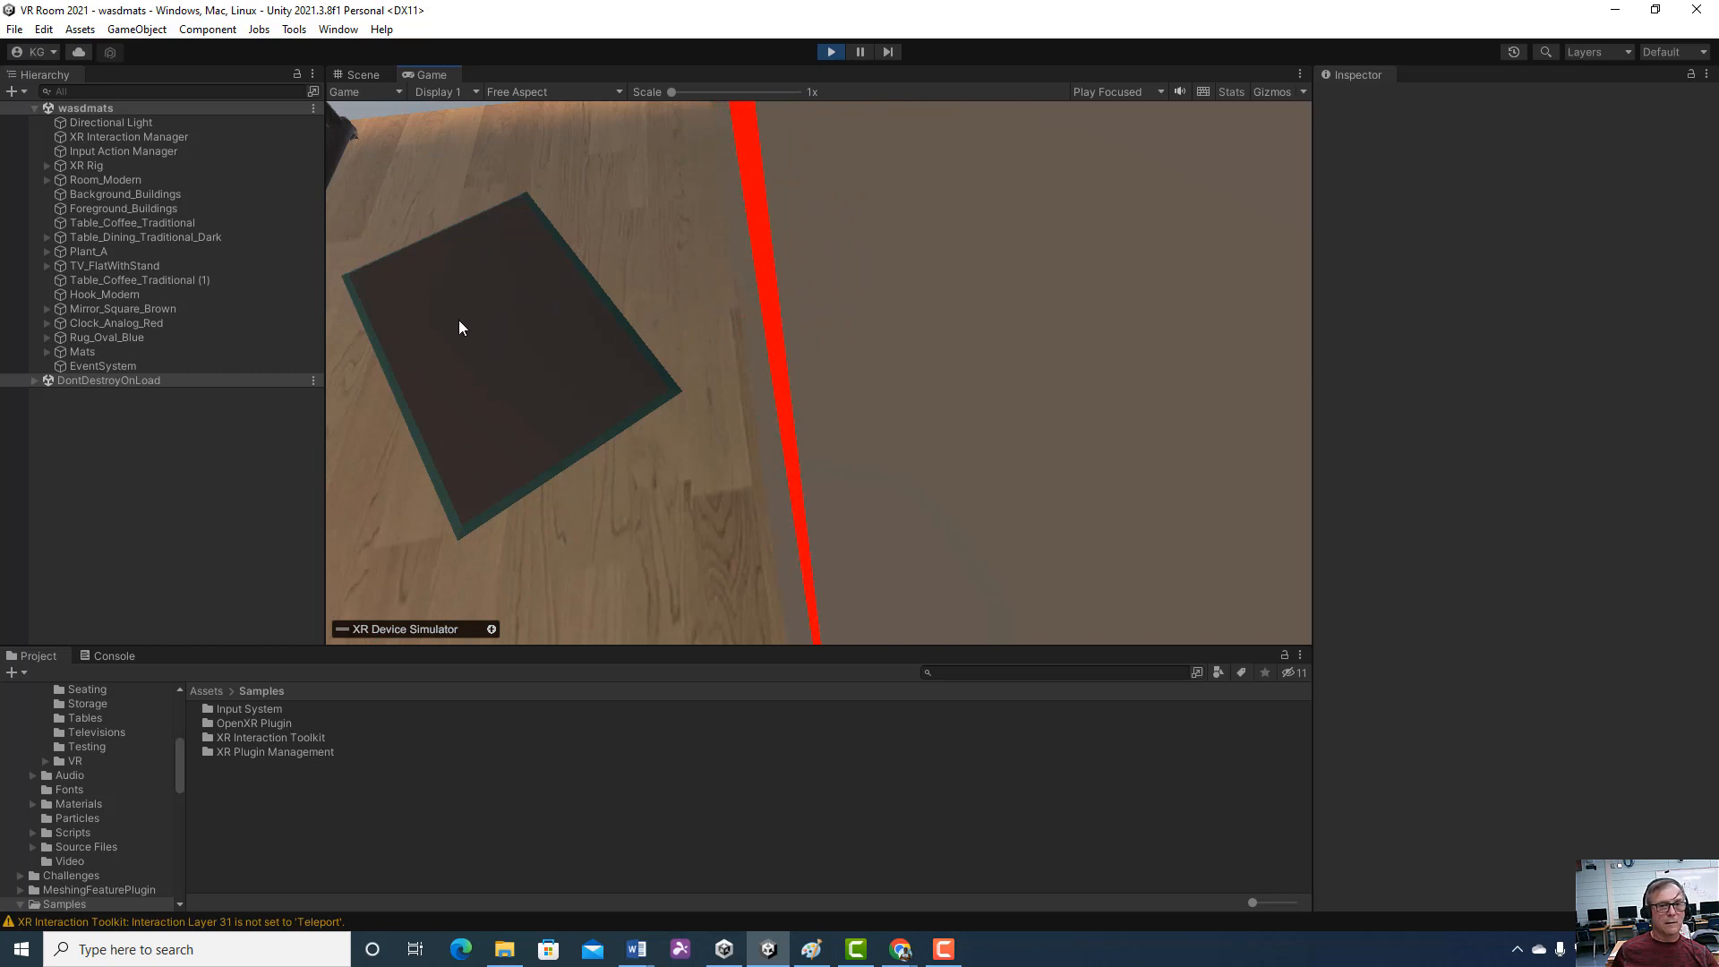
{"action": "right_click_drag", "start_coordinate": [650, 368], "coordinate": [602, 303]}
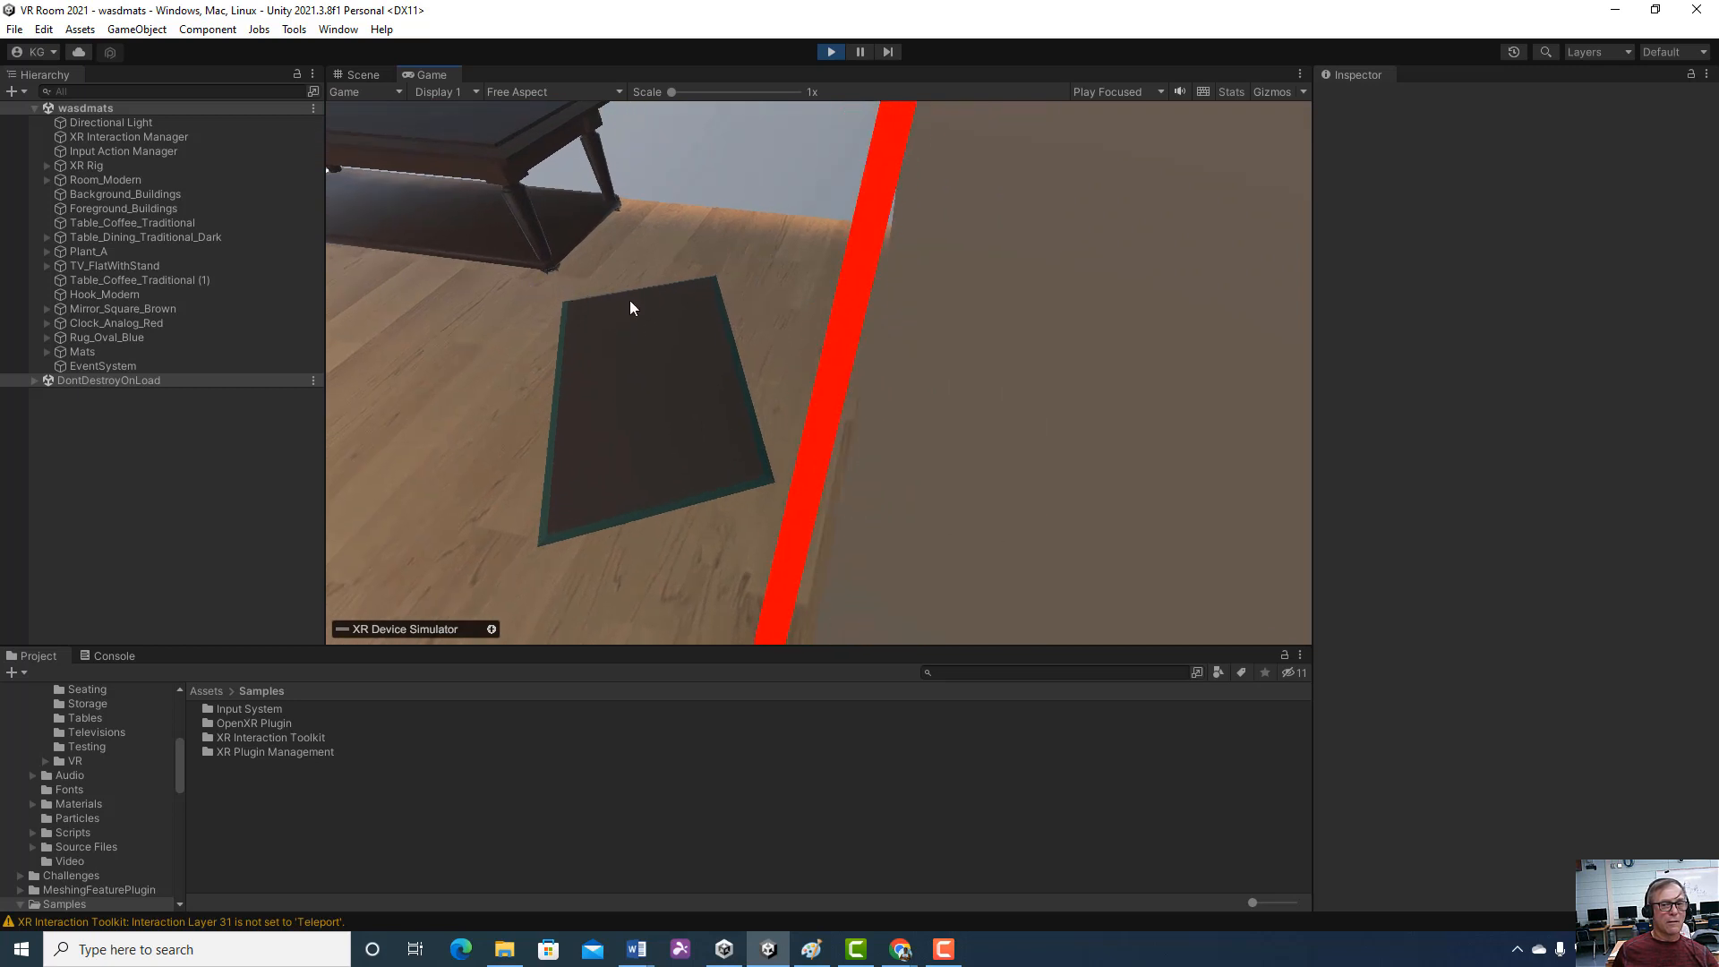
{"action": "key", "text": "w"}
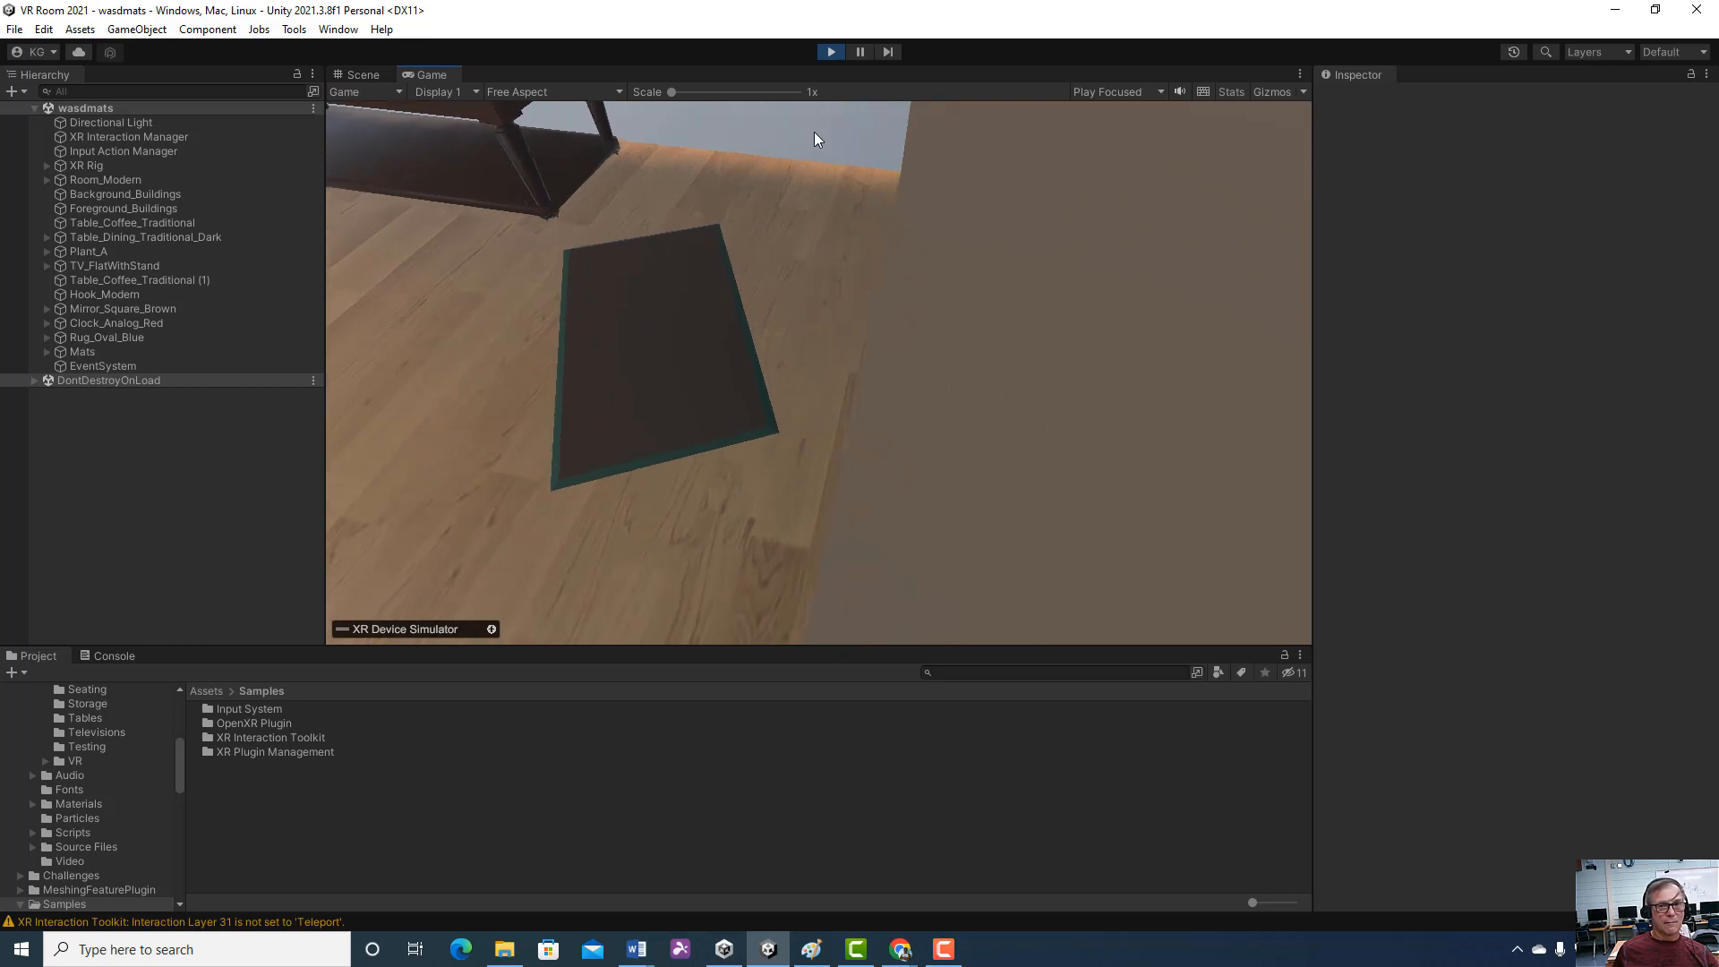
{"action": "right_click_drag", "start_coordinate": [811, 198], "coordinate": [454, 41]}
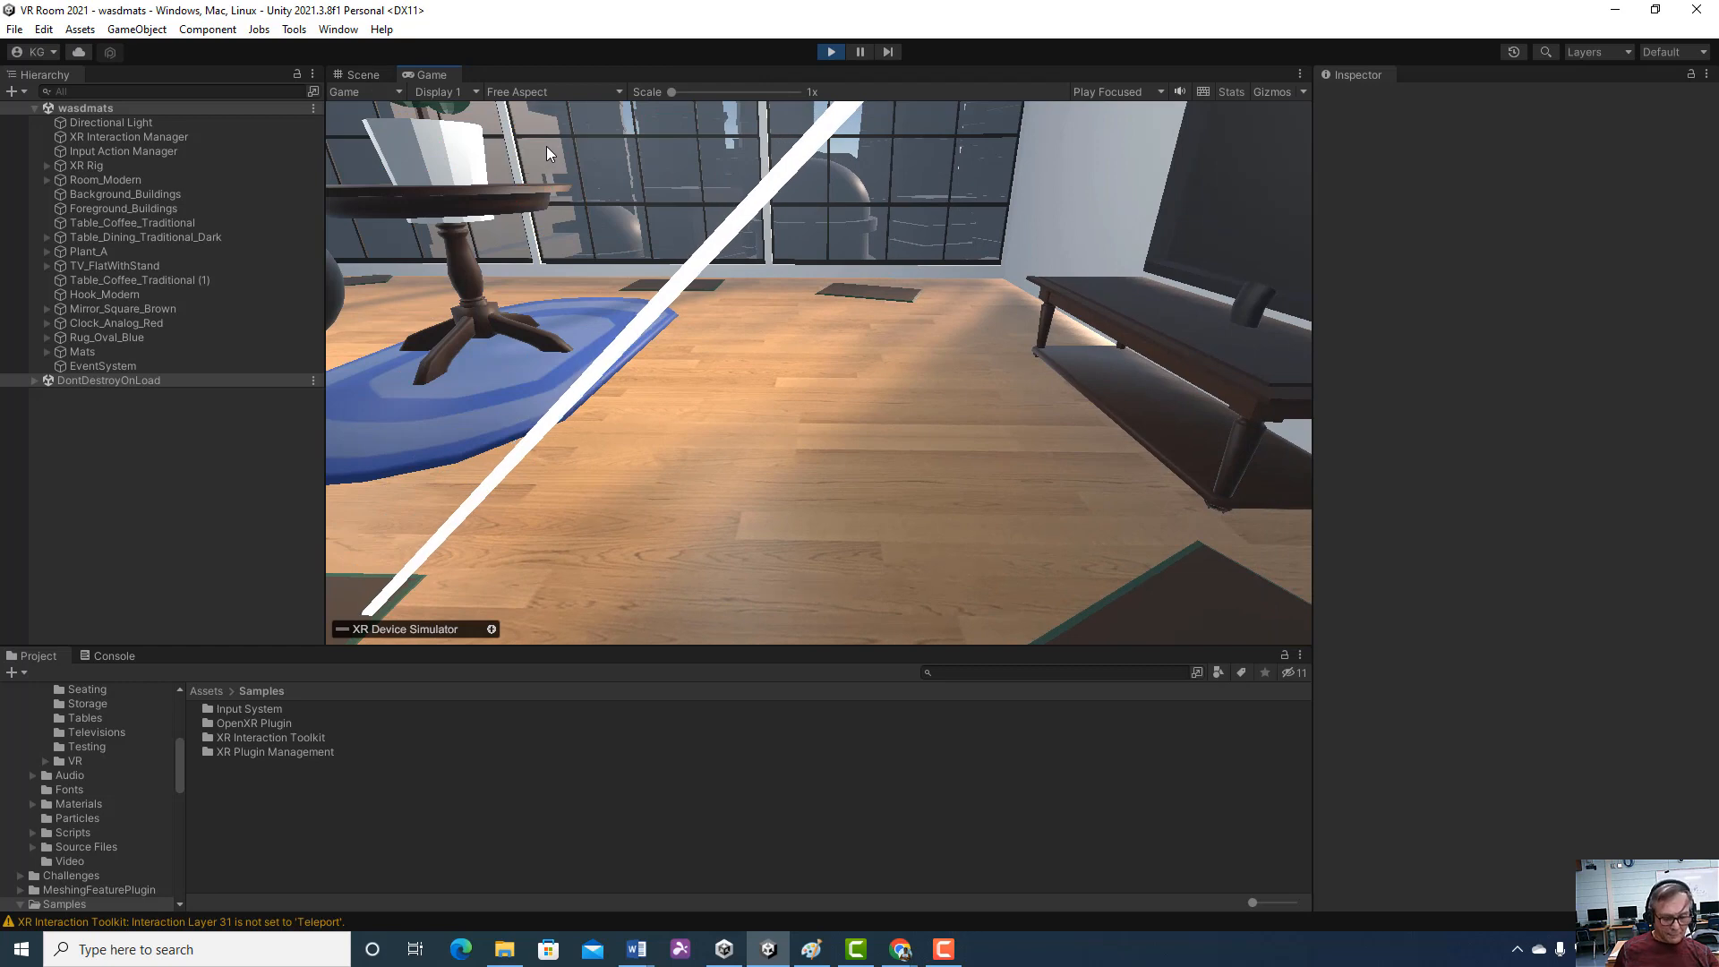
Test turning the view right and back left beside the TV stand while aiming the controller's ray at the mat
{"action": "key", "text": "d"}
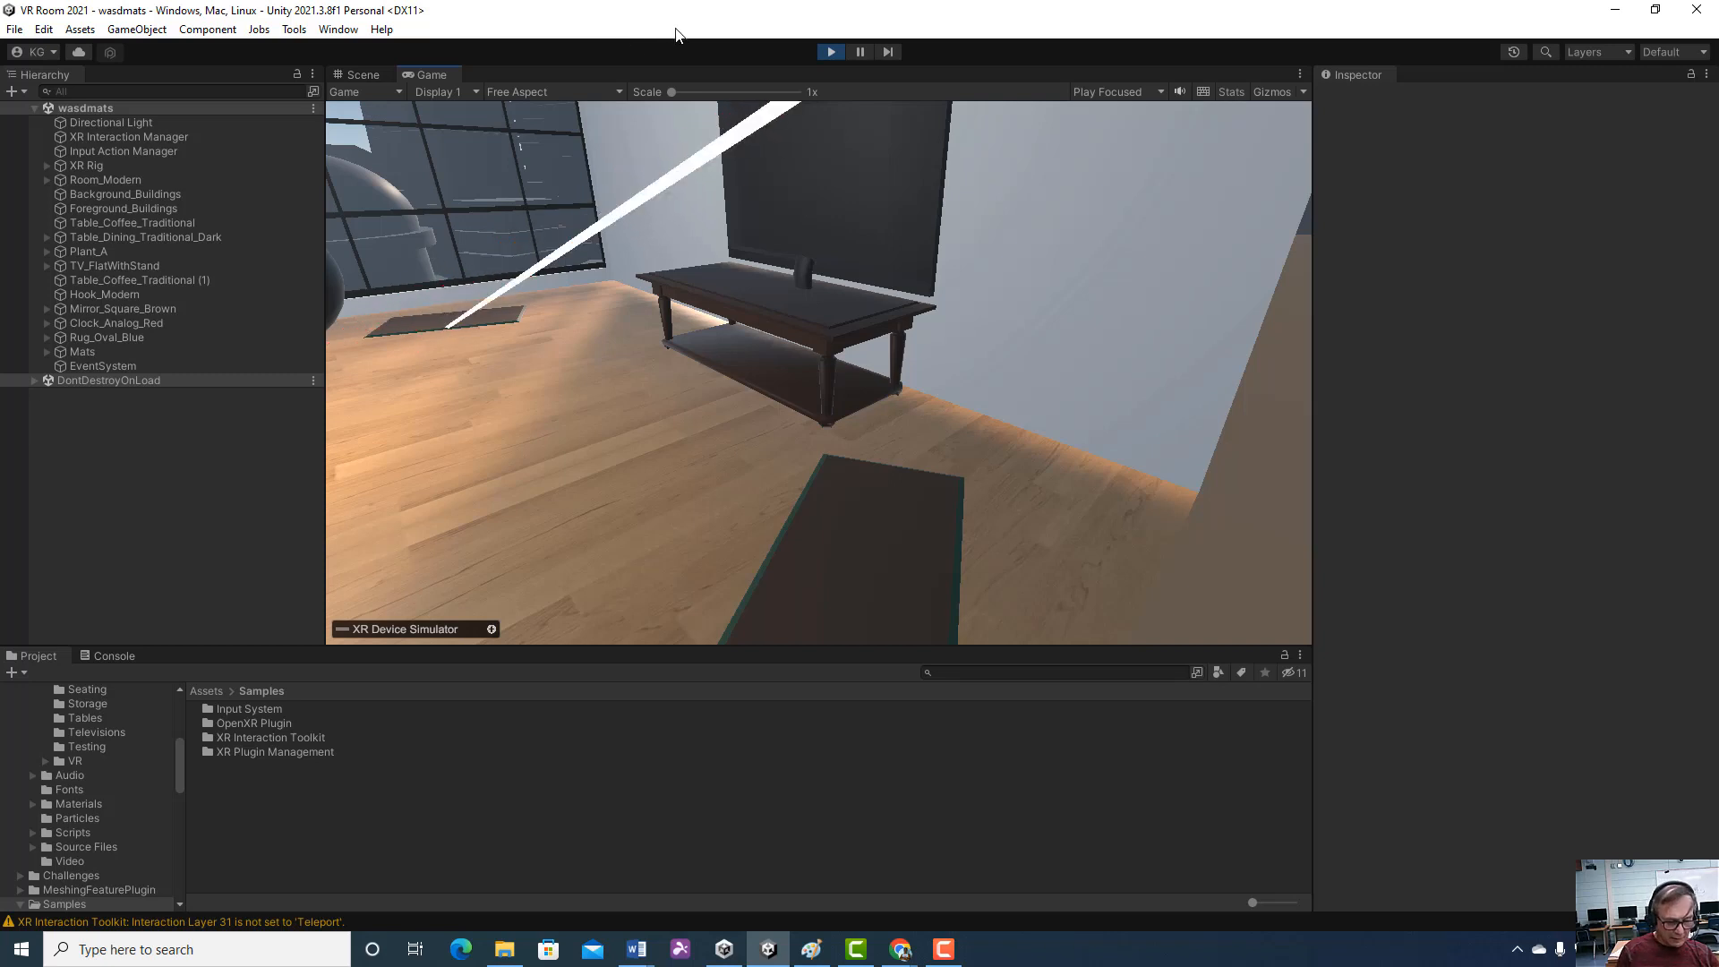
{"action": "key", "text": "d"}
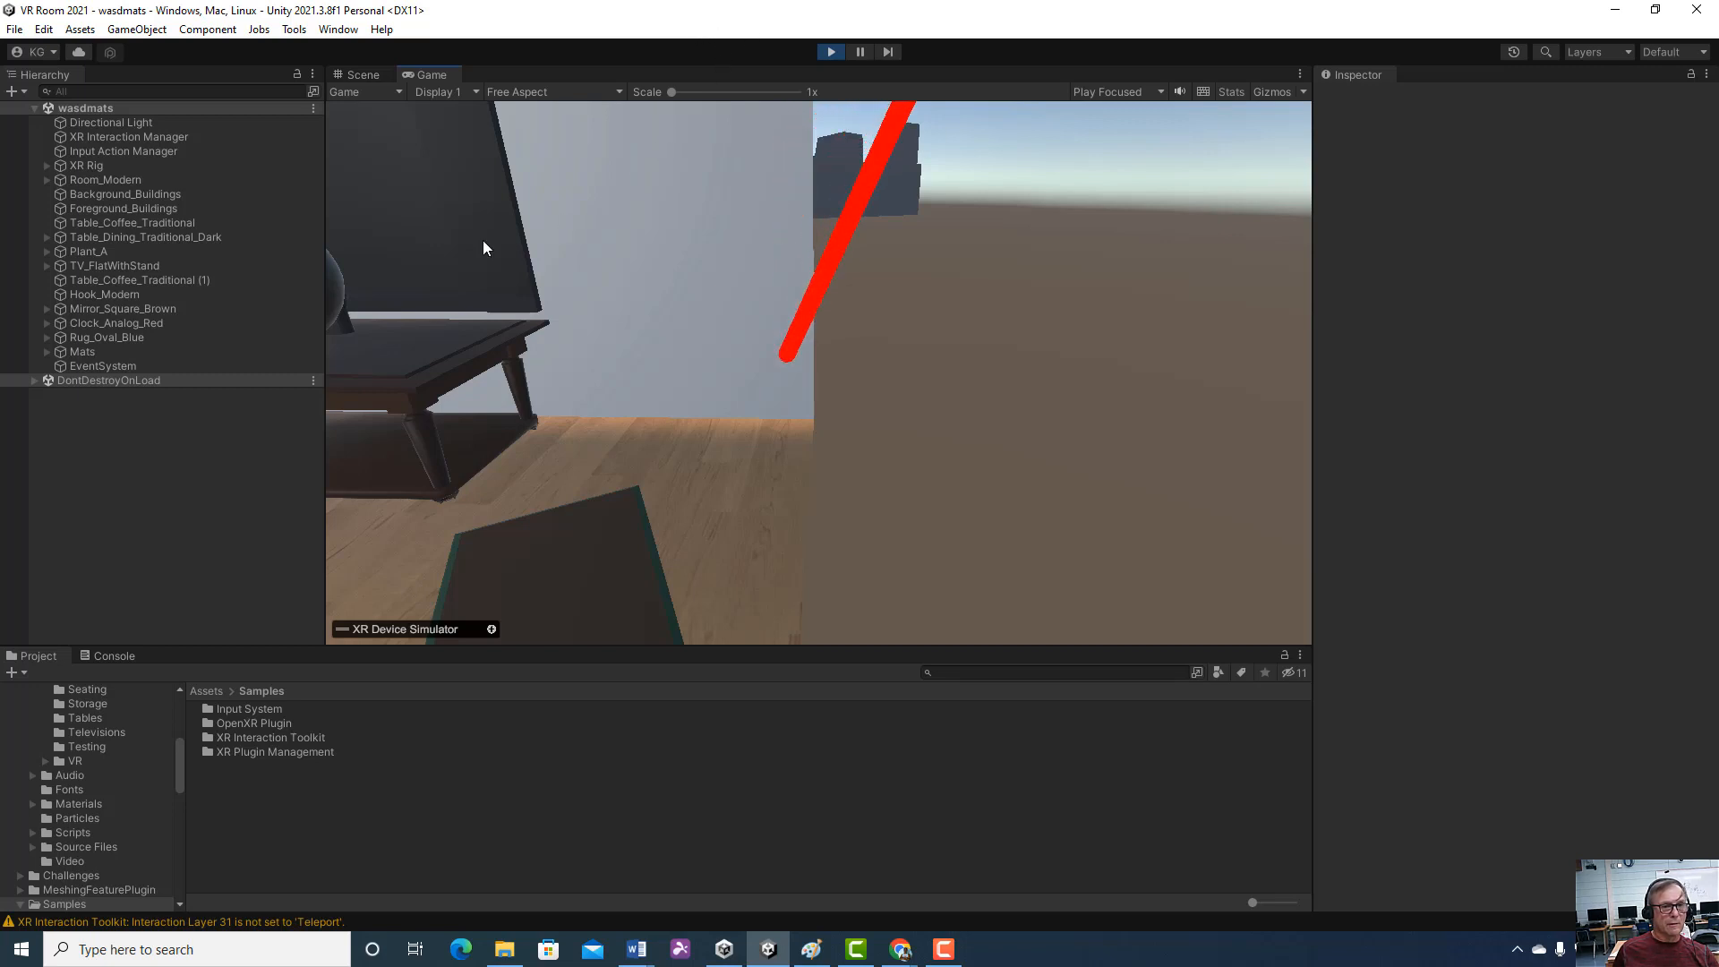
{"action": "key", "text": "a"}
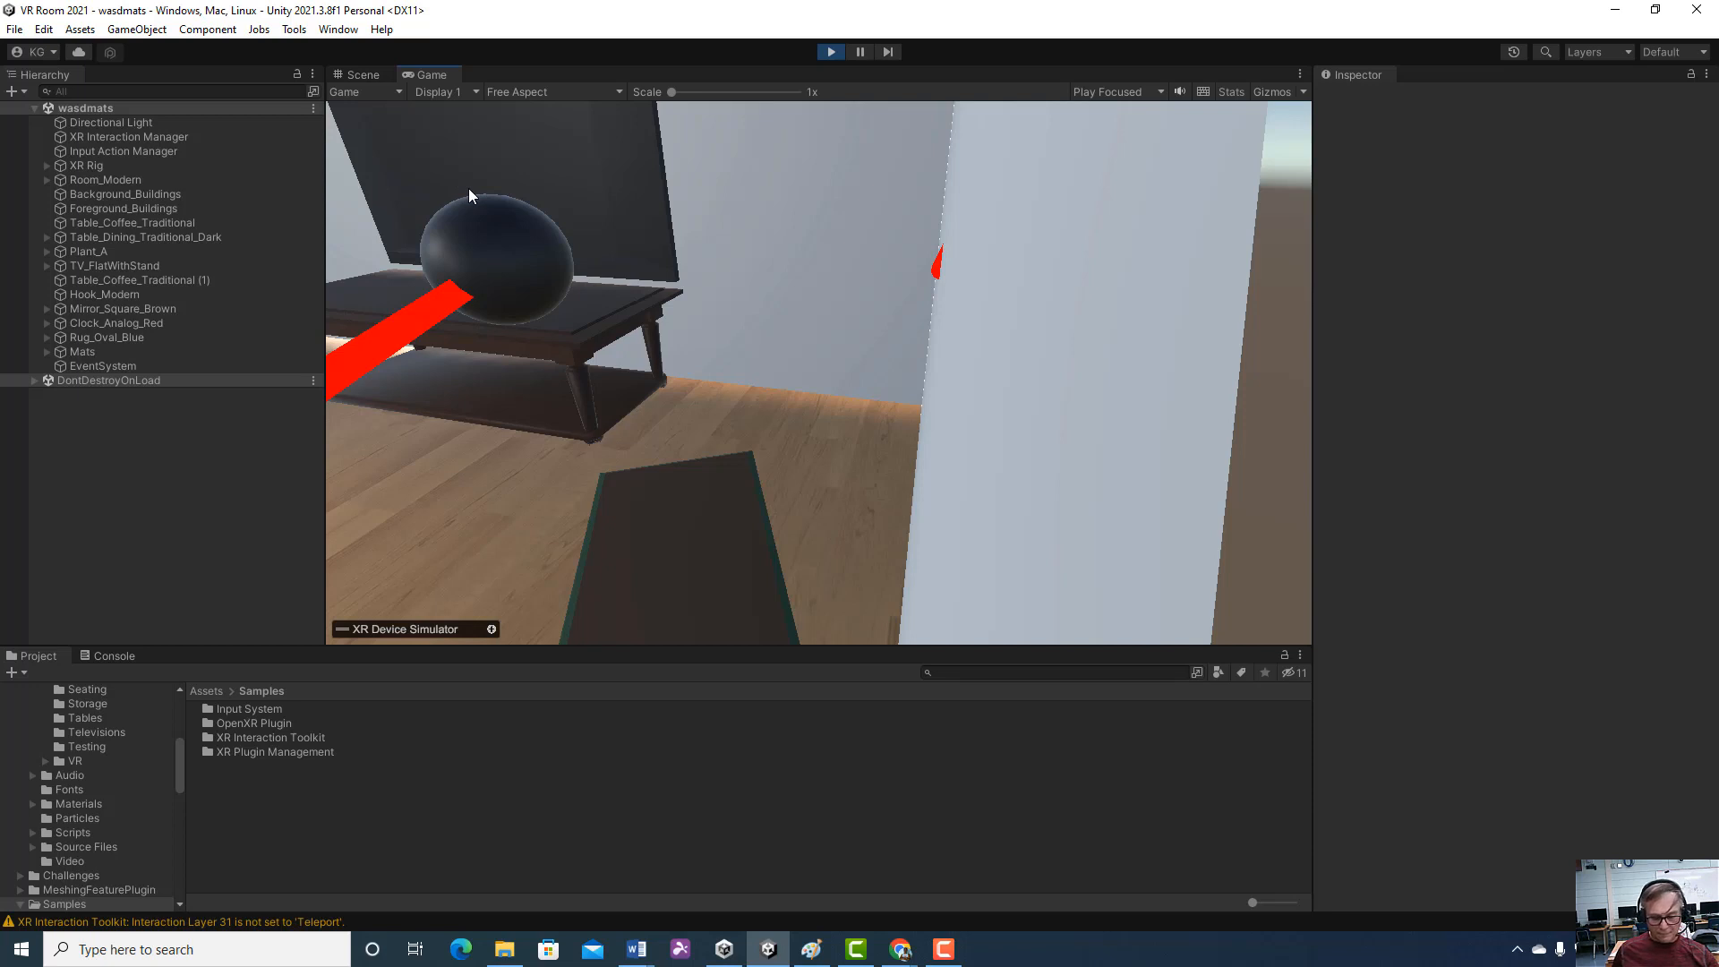
{"action": "right_click_drag", "start_coordinate": [469, 188], "coordinate": [333, 163]}
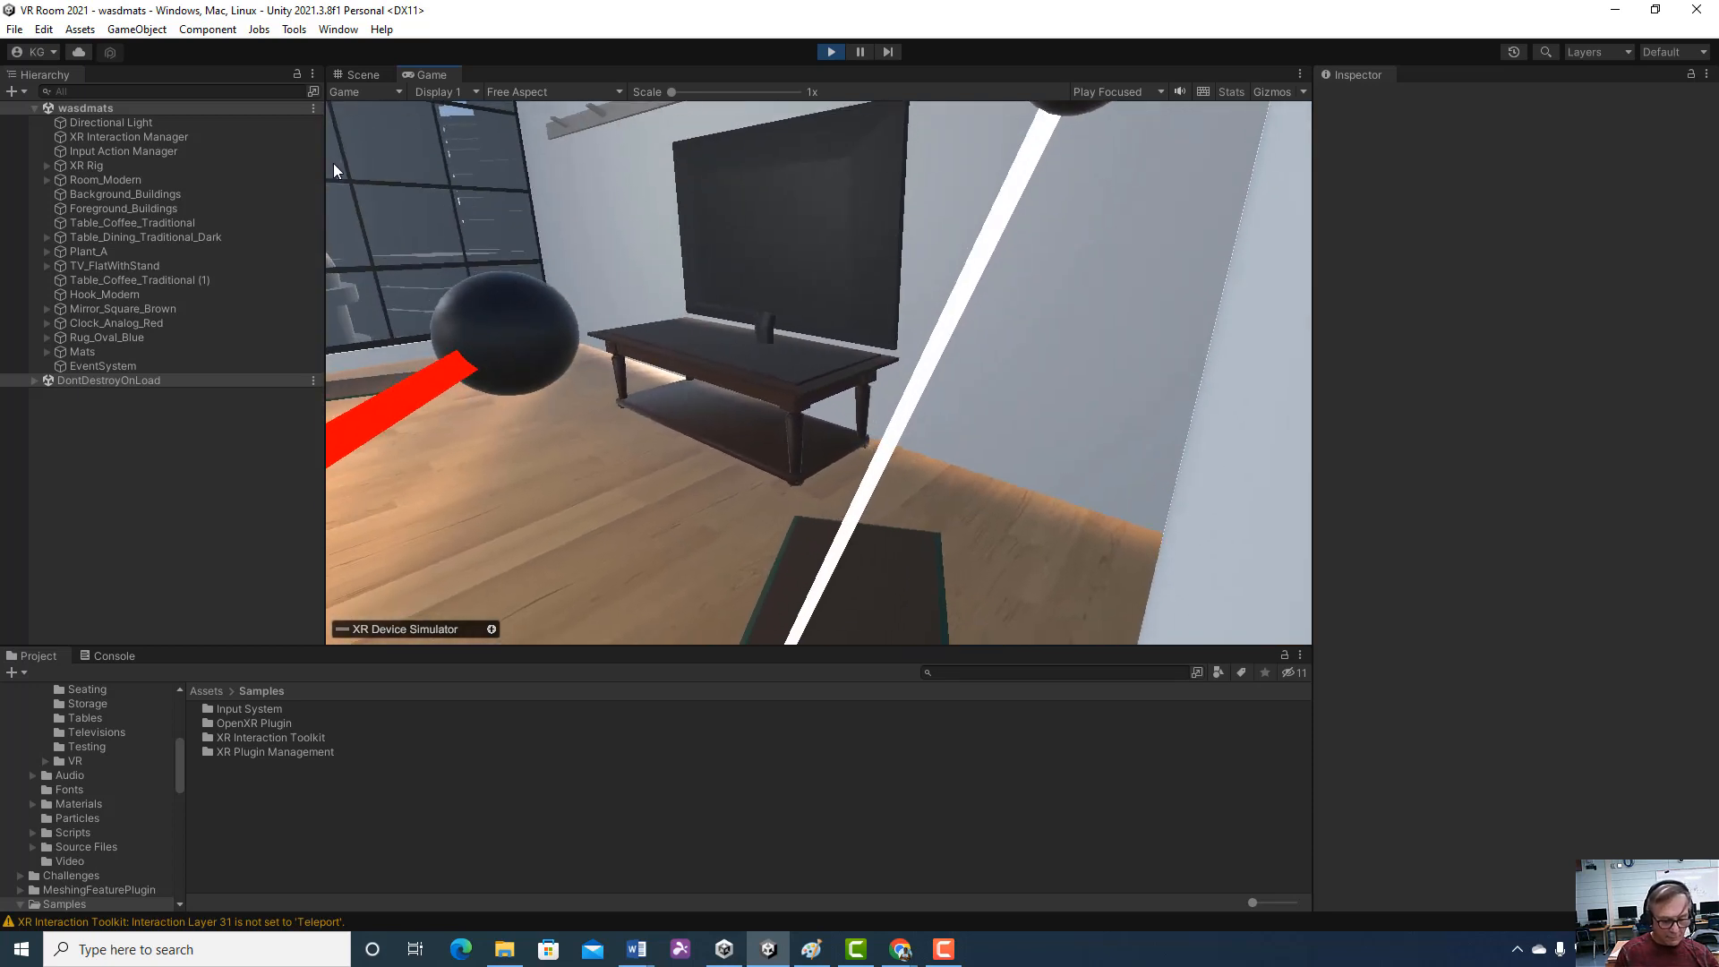
{"action": "key", "text": "d"}
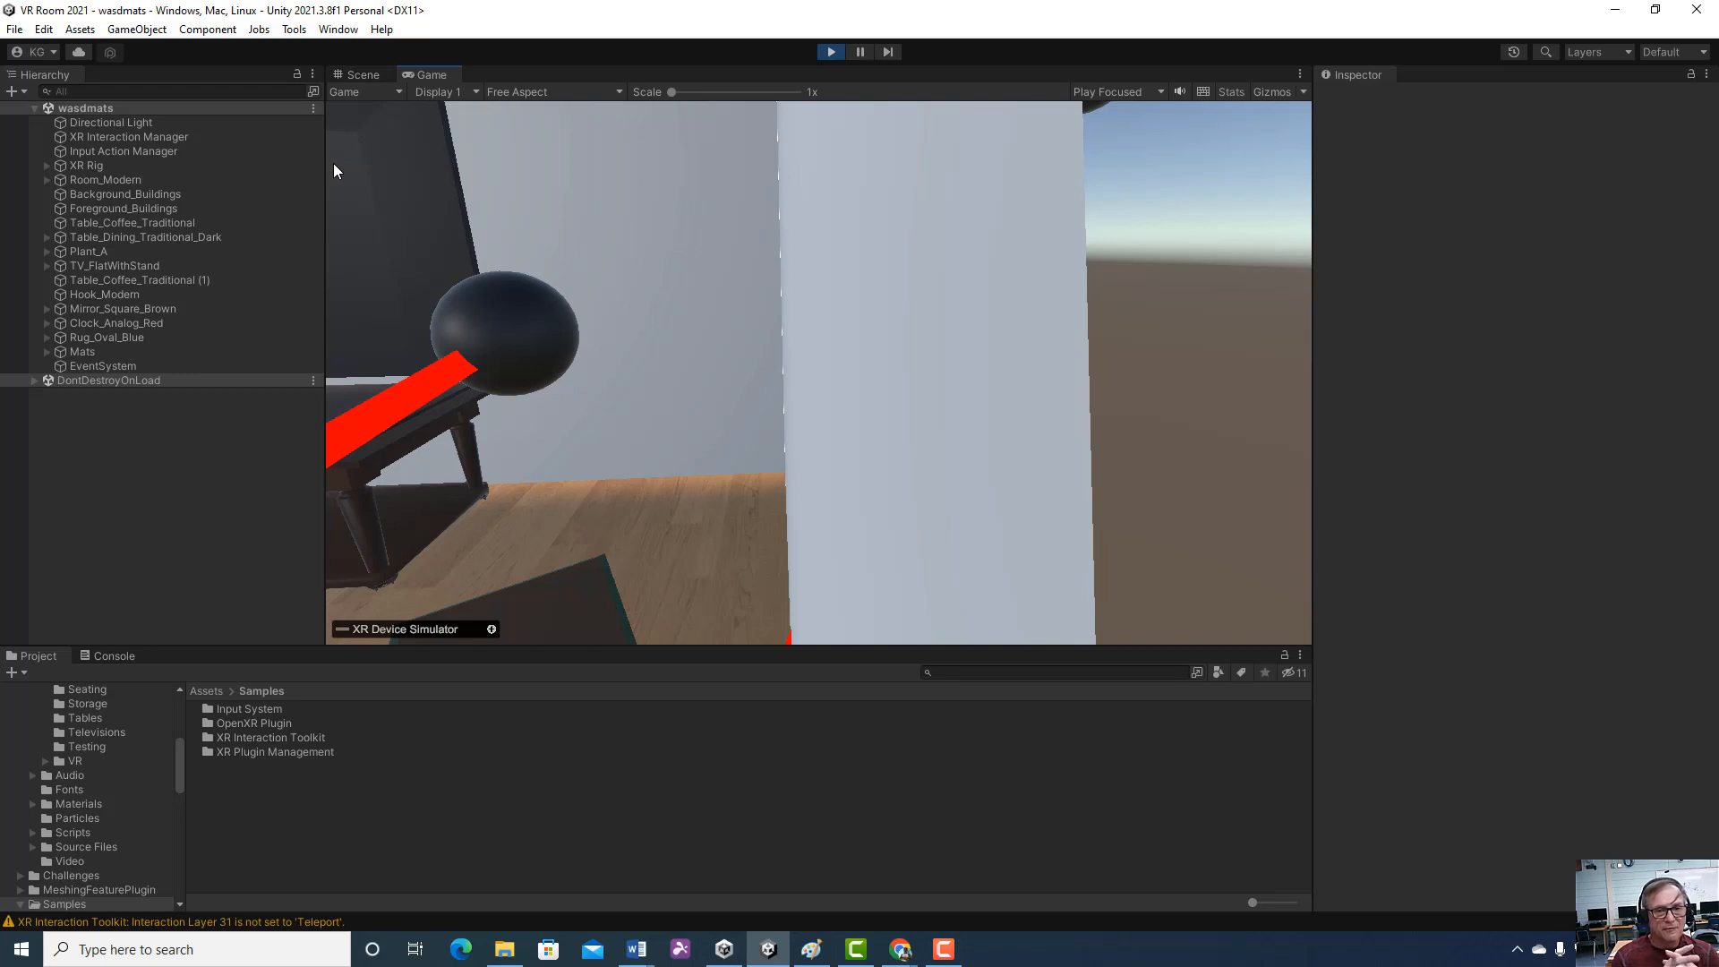
{"action": "right_click_drag", "start_coordinate": [333, 163], "coordinate": [646, 3]}
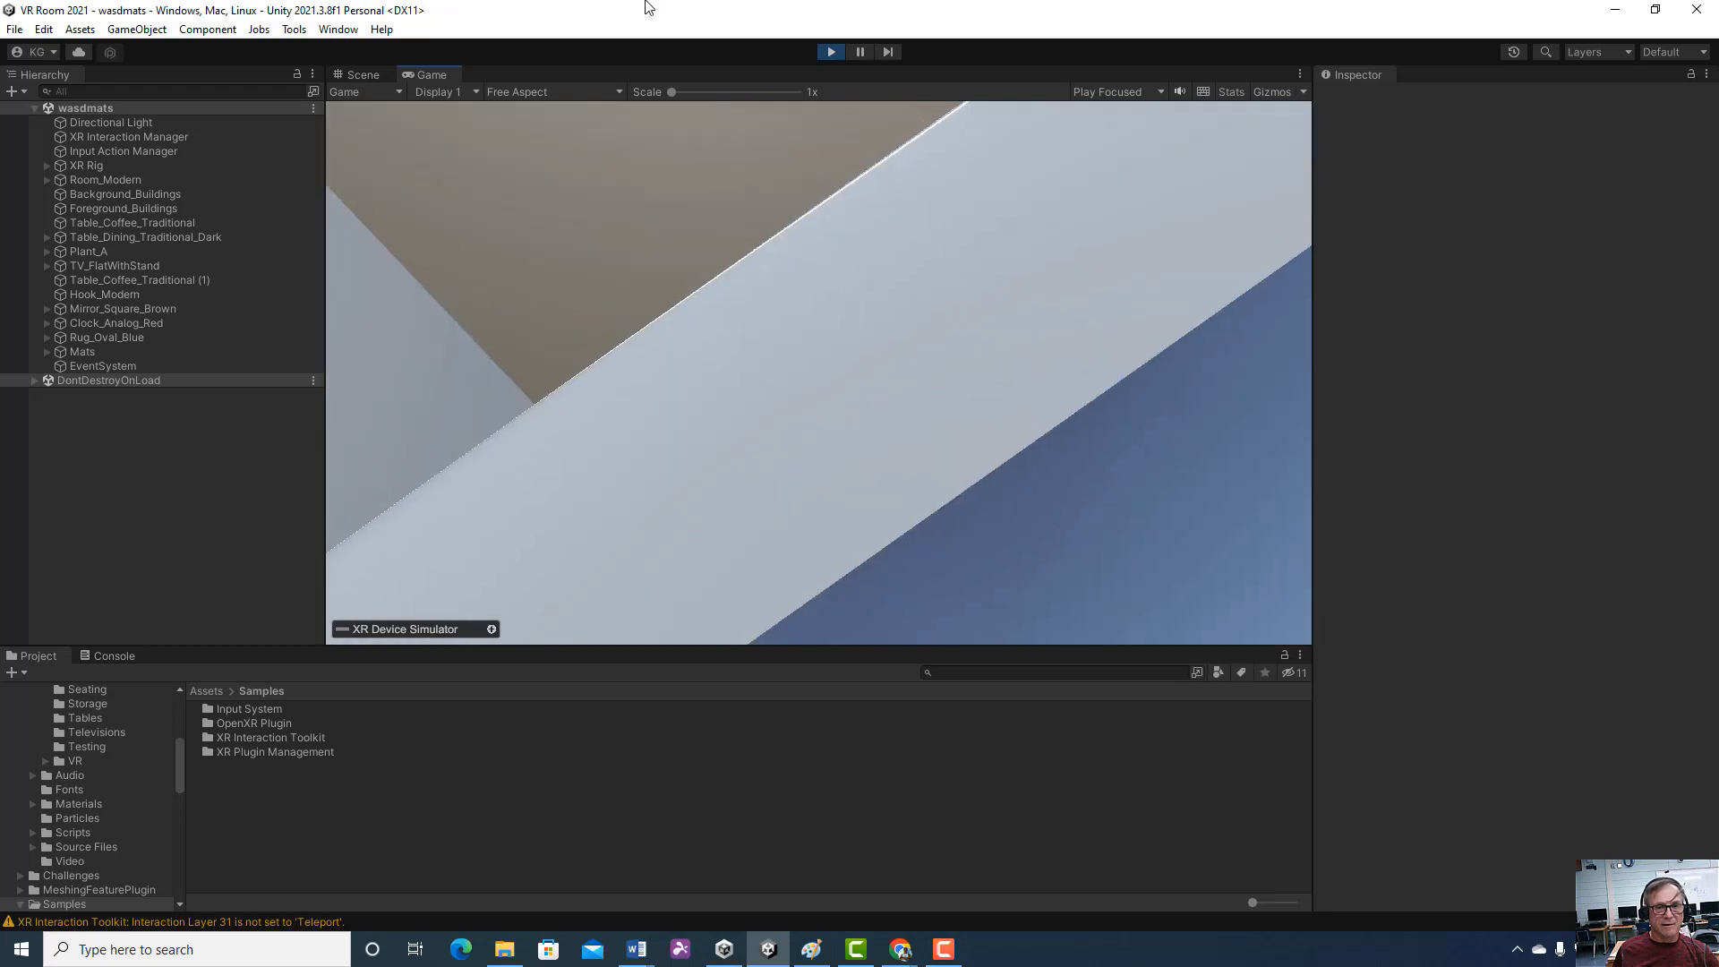
Widen the Game view by narrowing the Hierarchy, and test moving the simulated controller over the rug and plant table
{"action": "left_click_drag", "start_coordinate": [325, 286], "coordinate": [89, 262]}
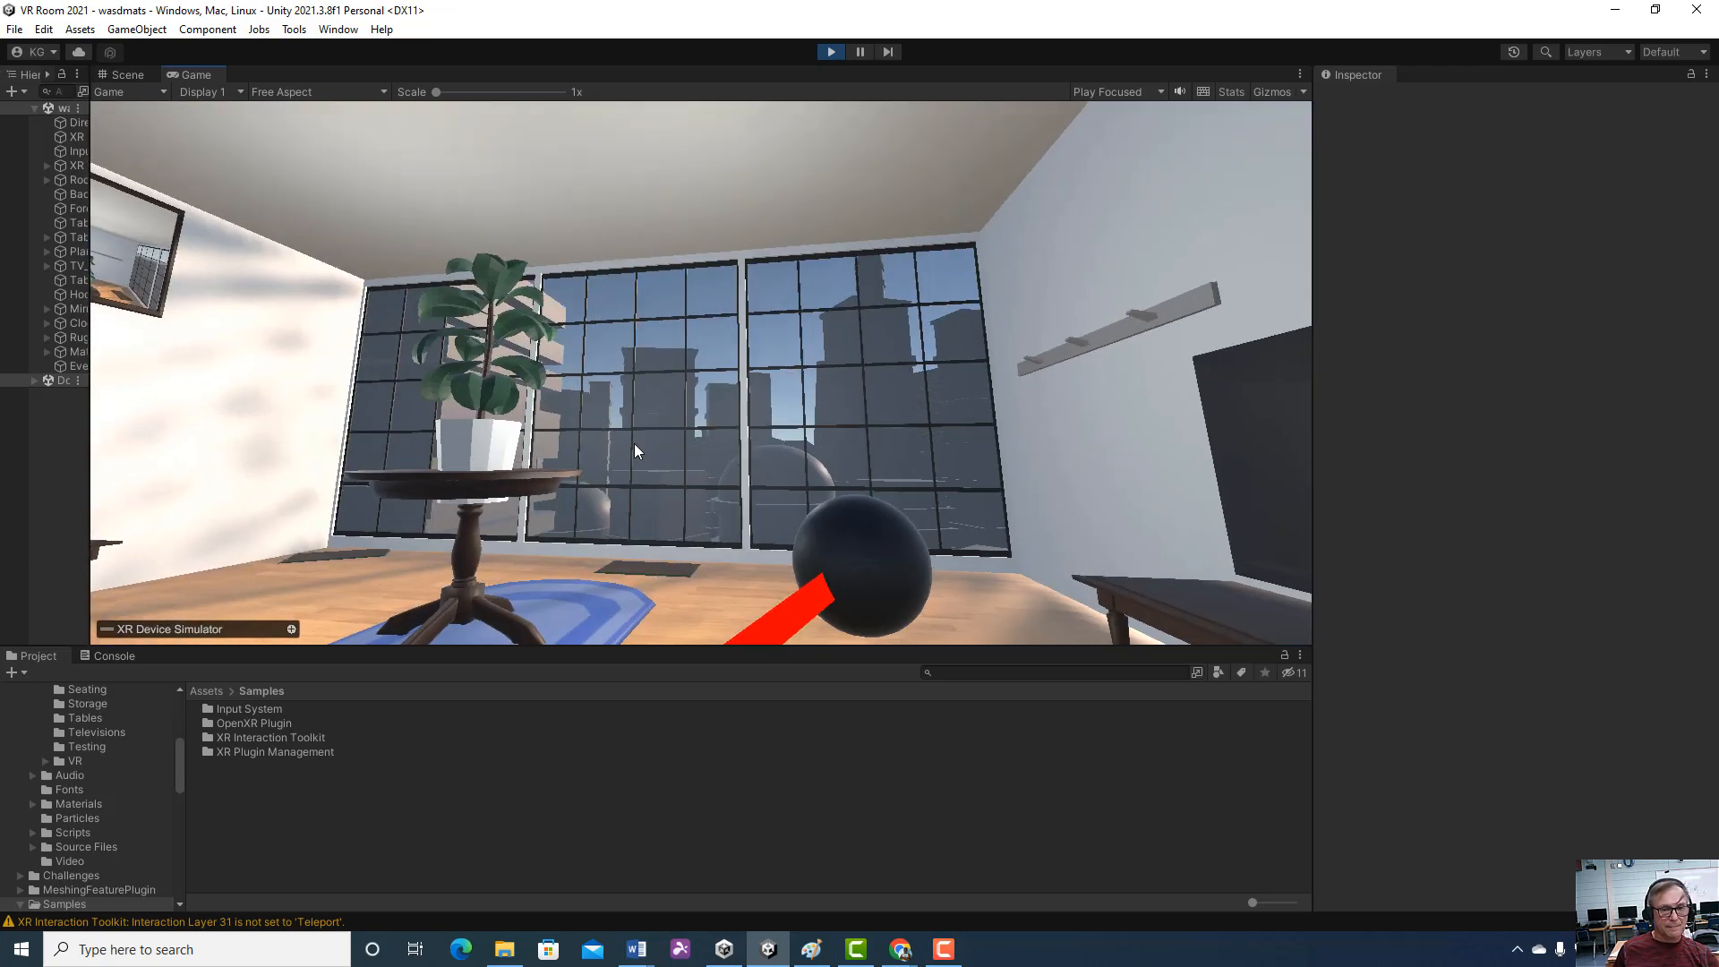
{"action": "right_click_drag", "start_coordinate": [654, 462], "coordinate": [628, 494]}
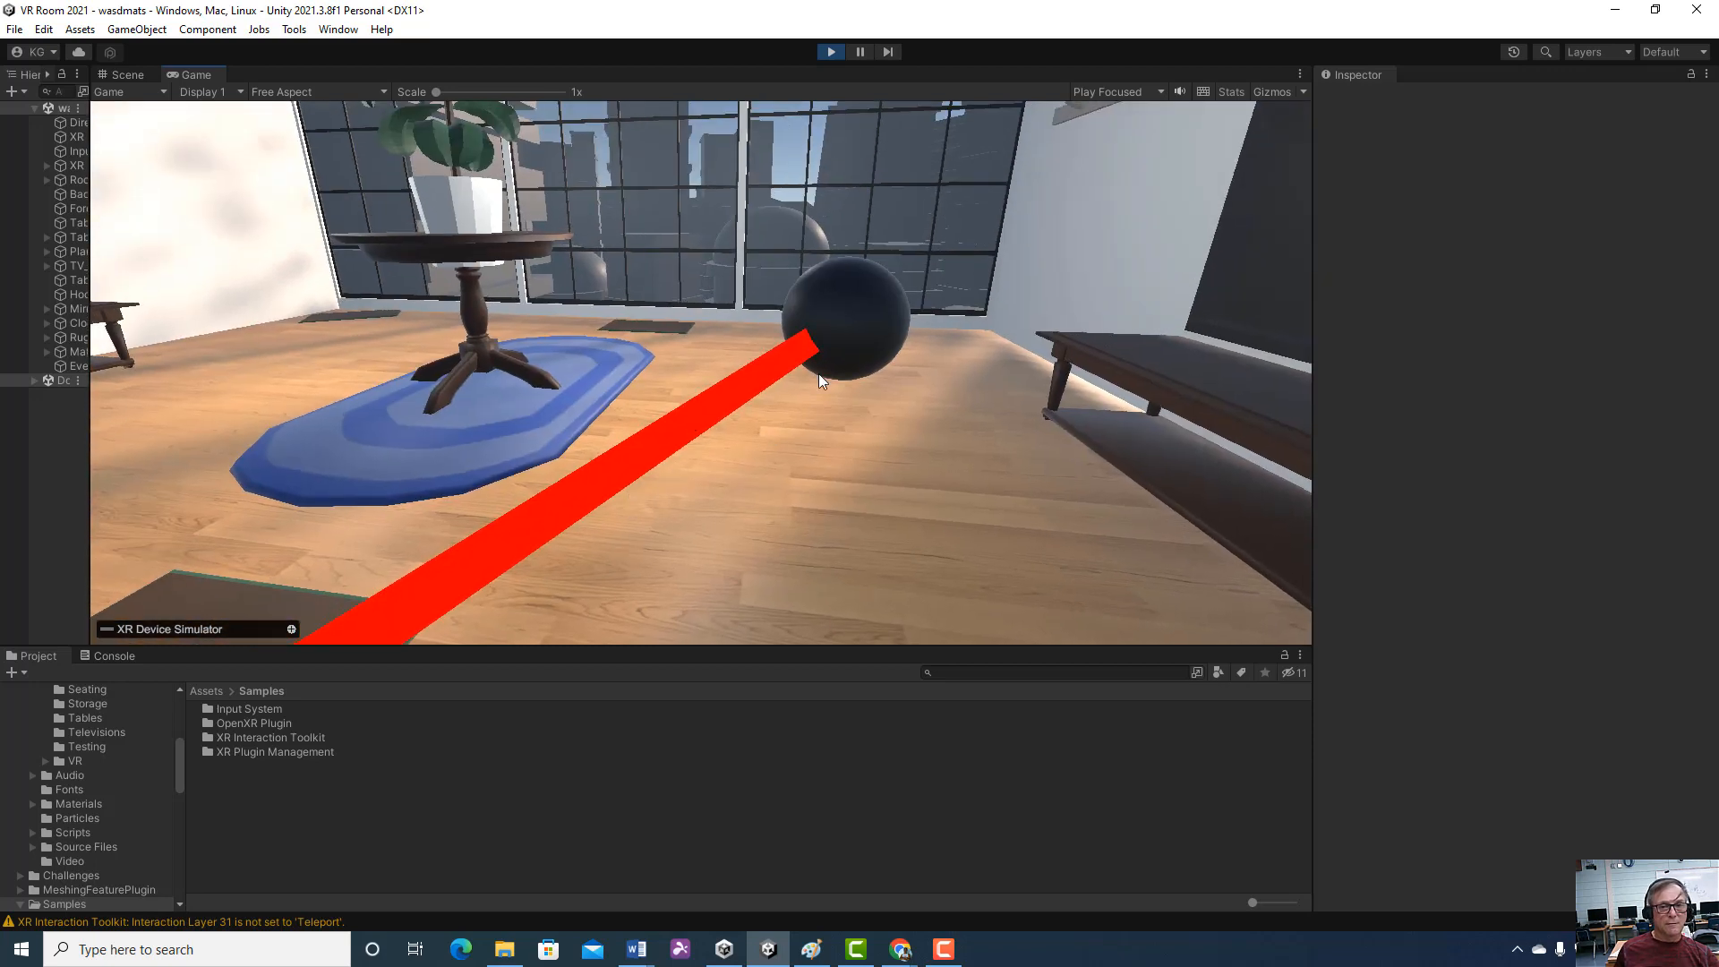
{"action": "key", "text": "space"}
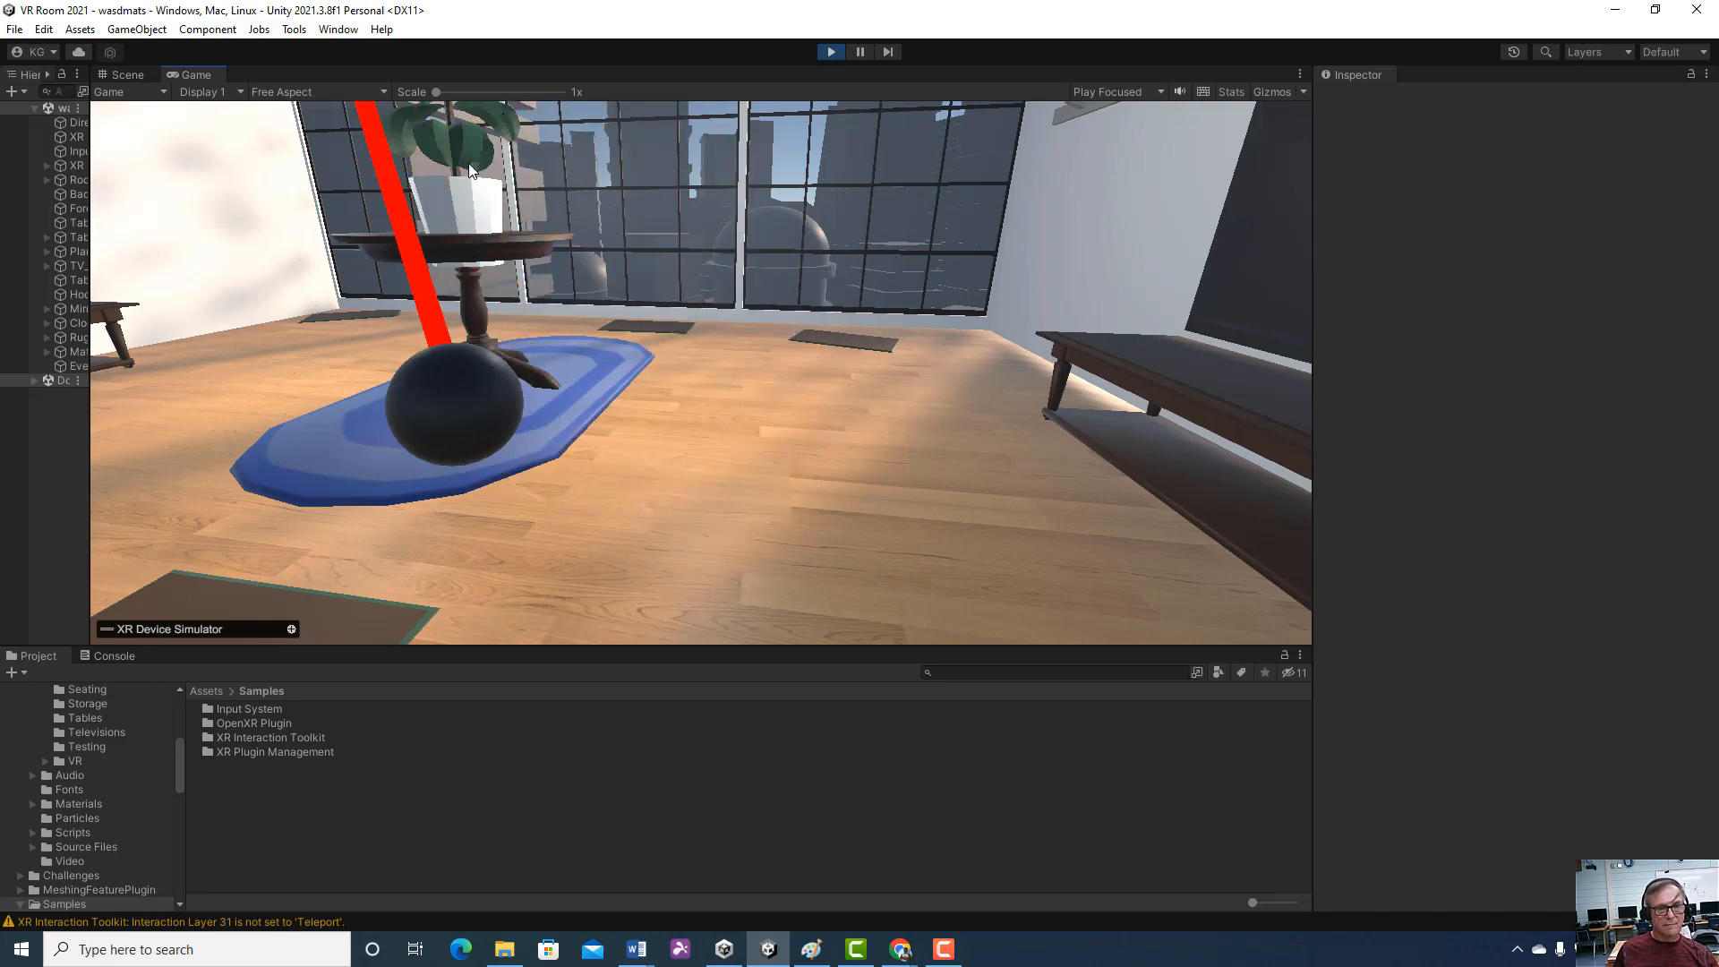
Test turning the view toward the TV stand, aiming the controller ray at the mat and moving right past it, and stop the play test
{"action": "right_click_drag", "start_coordinate": [530, 179], "coordinate": [374, 177]}
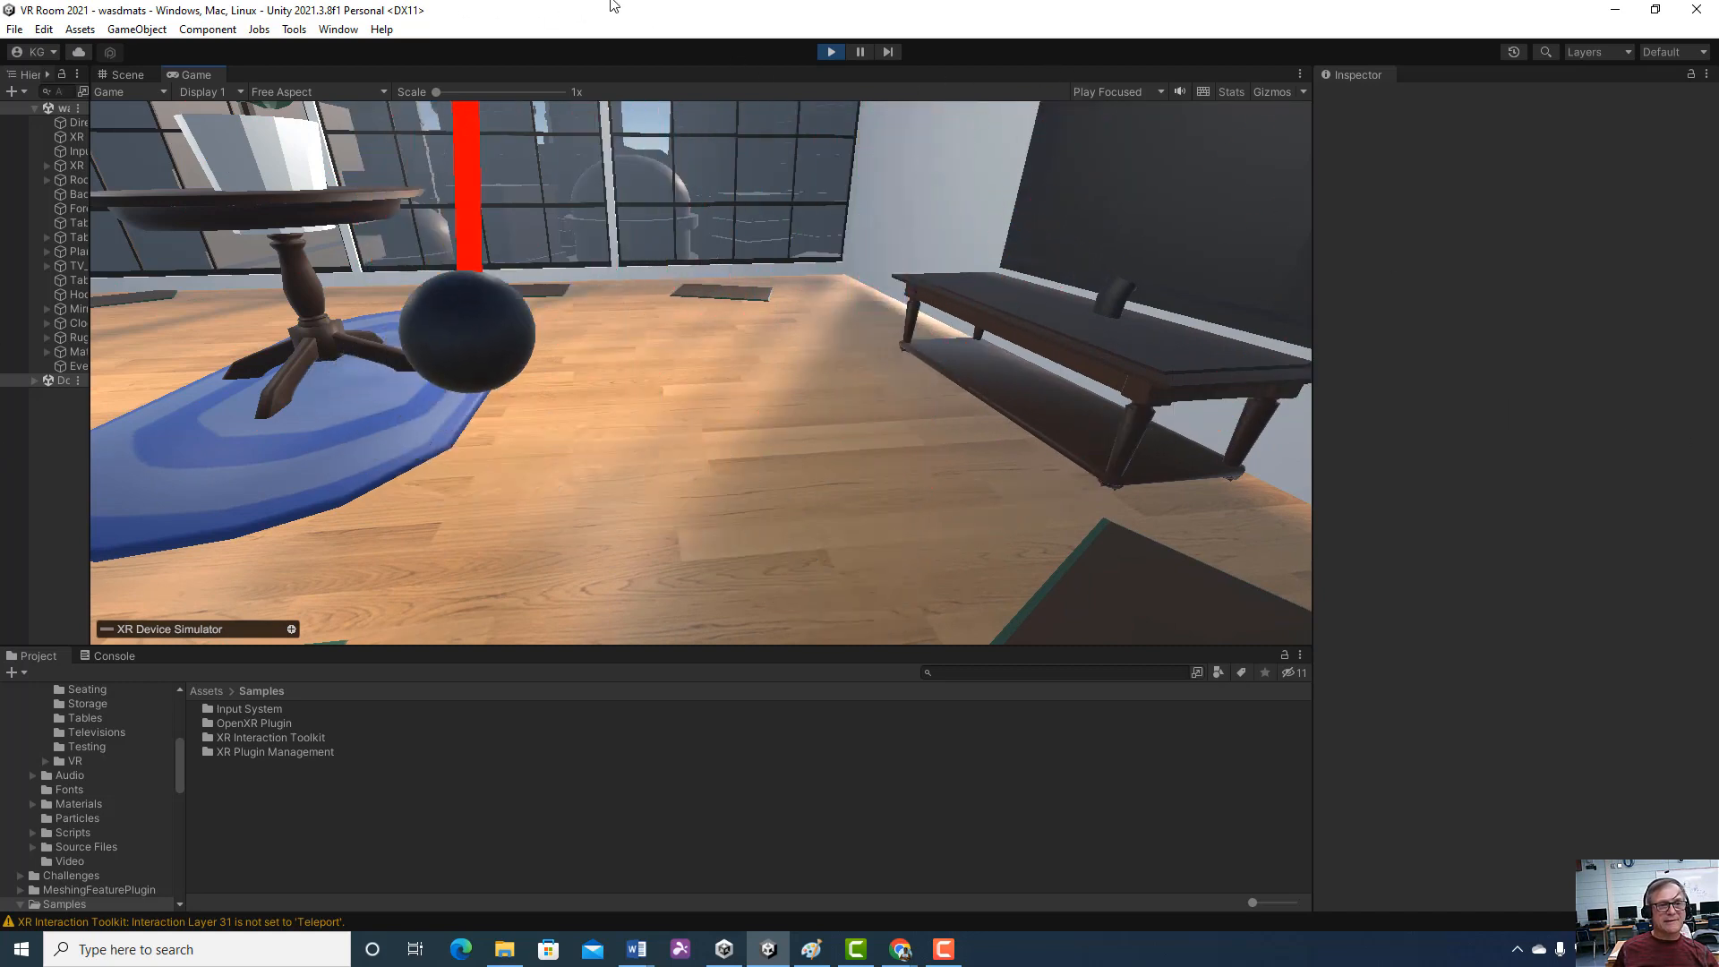
{"action": "right_click_drag", "start_coordinate": [651, 8], "coordinate": [663, 127]}
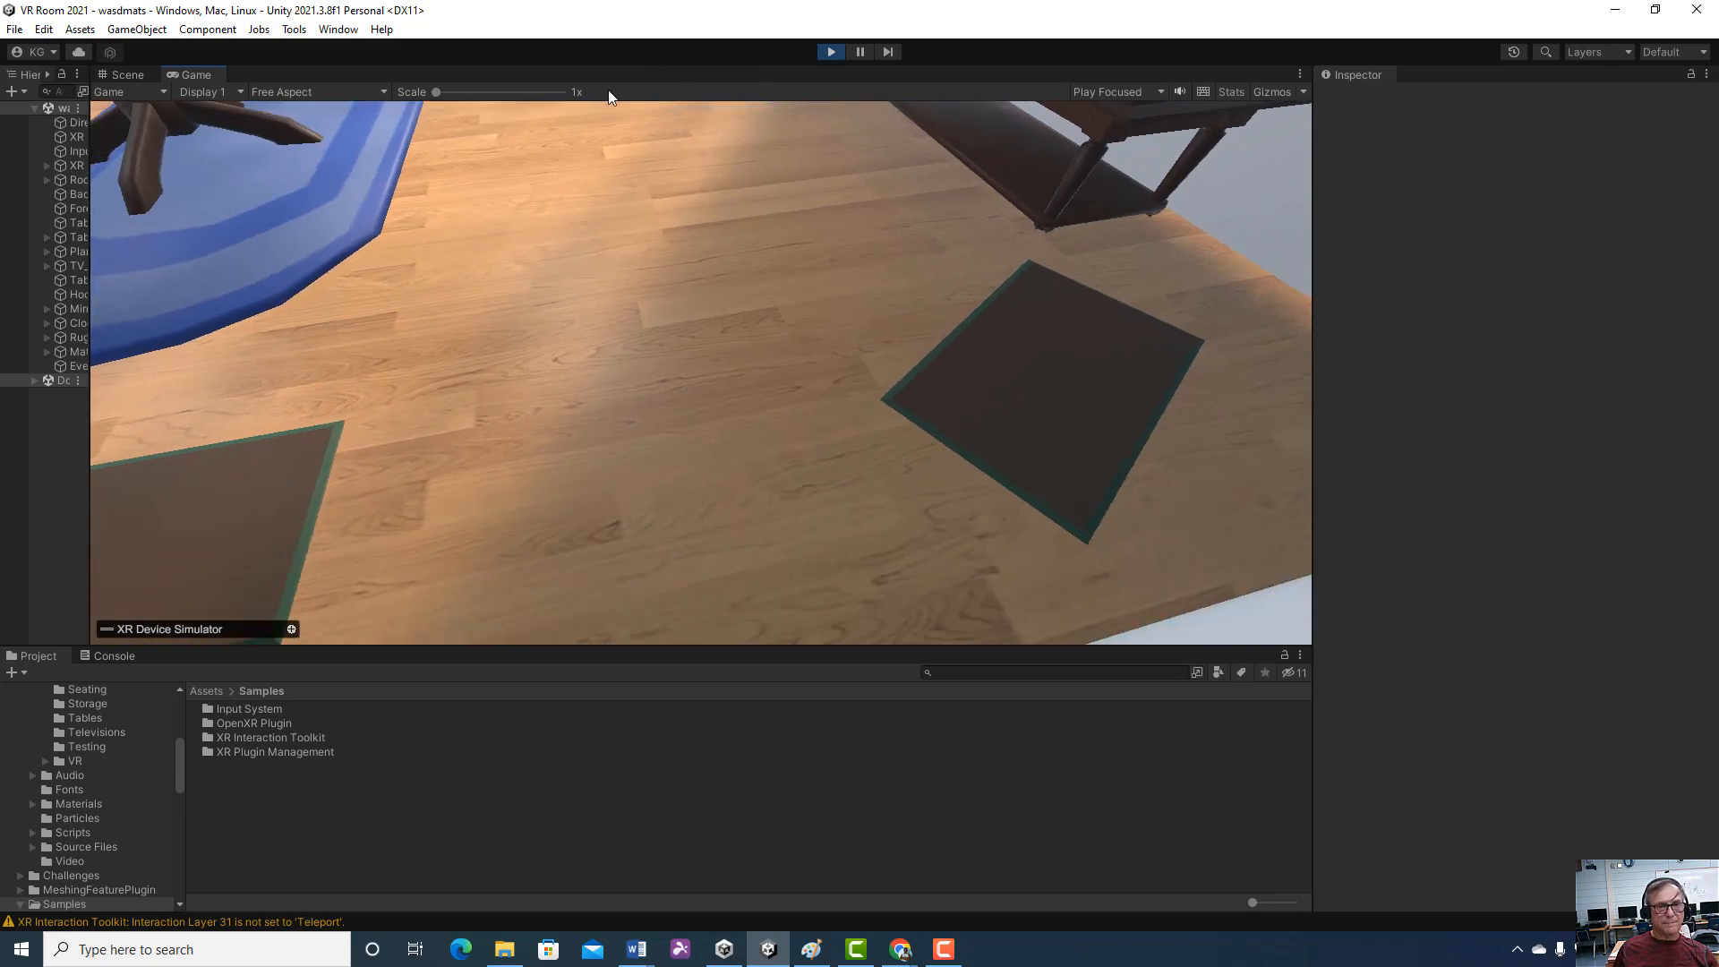
{"action": "right_click_drag", "start_coordinate": [529, 255], "coordinate": [556, 159]}
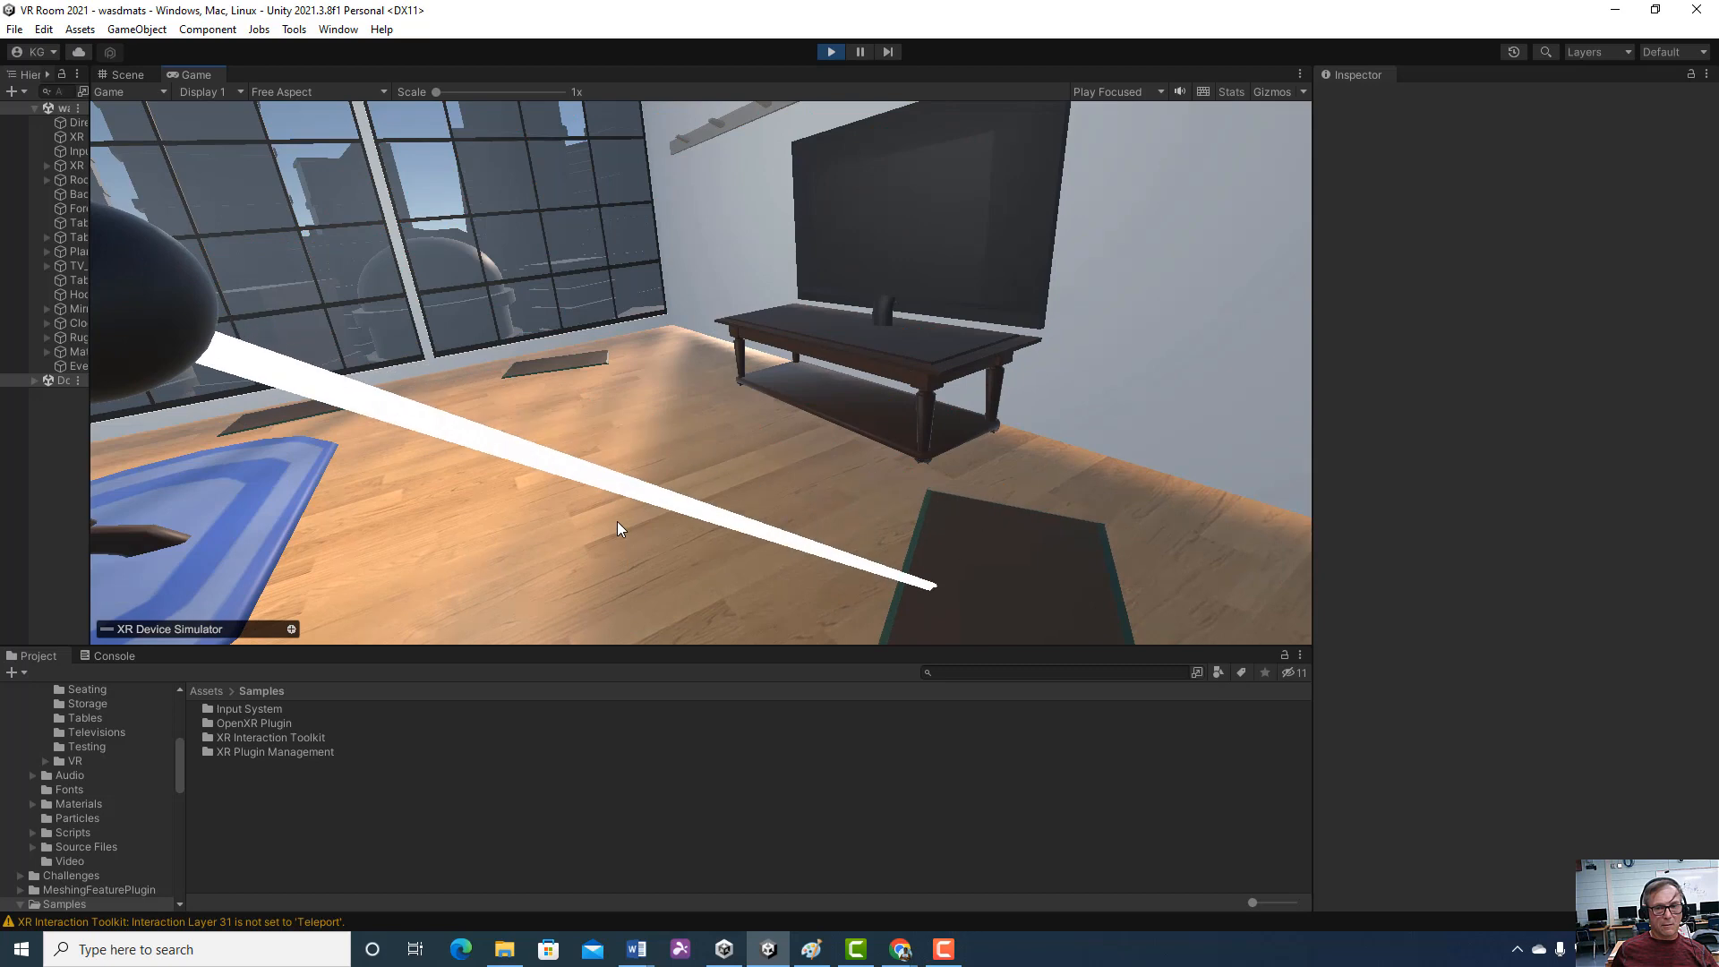
{"action": "key", "text": "d"}
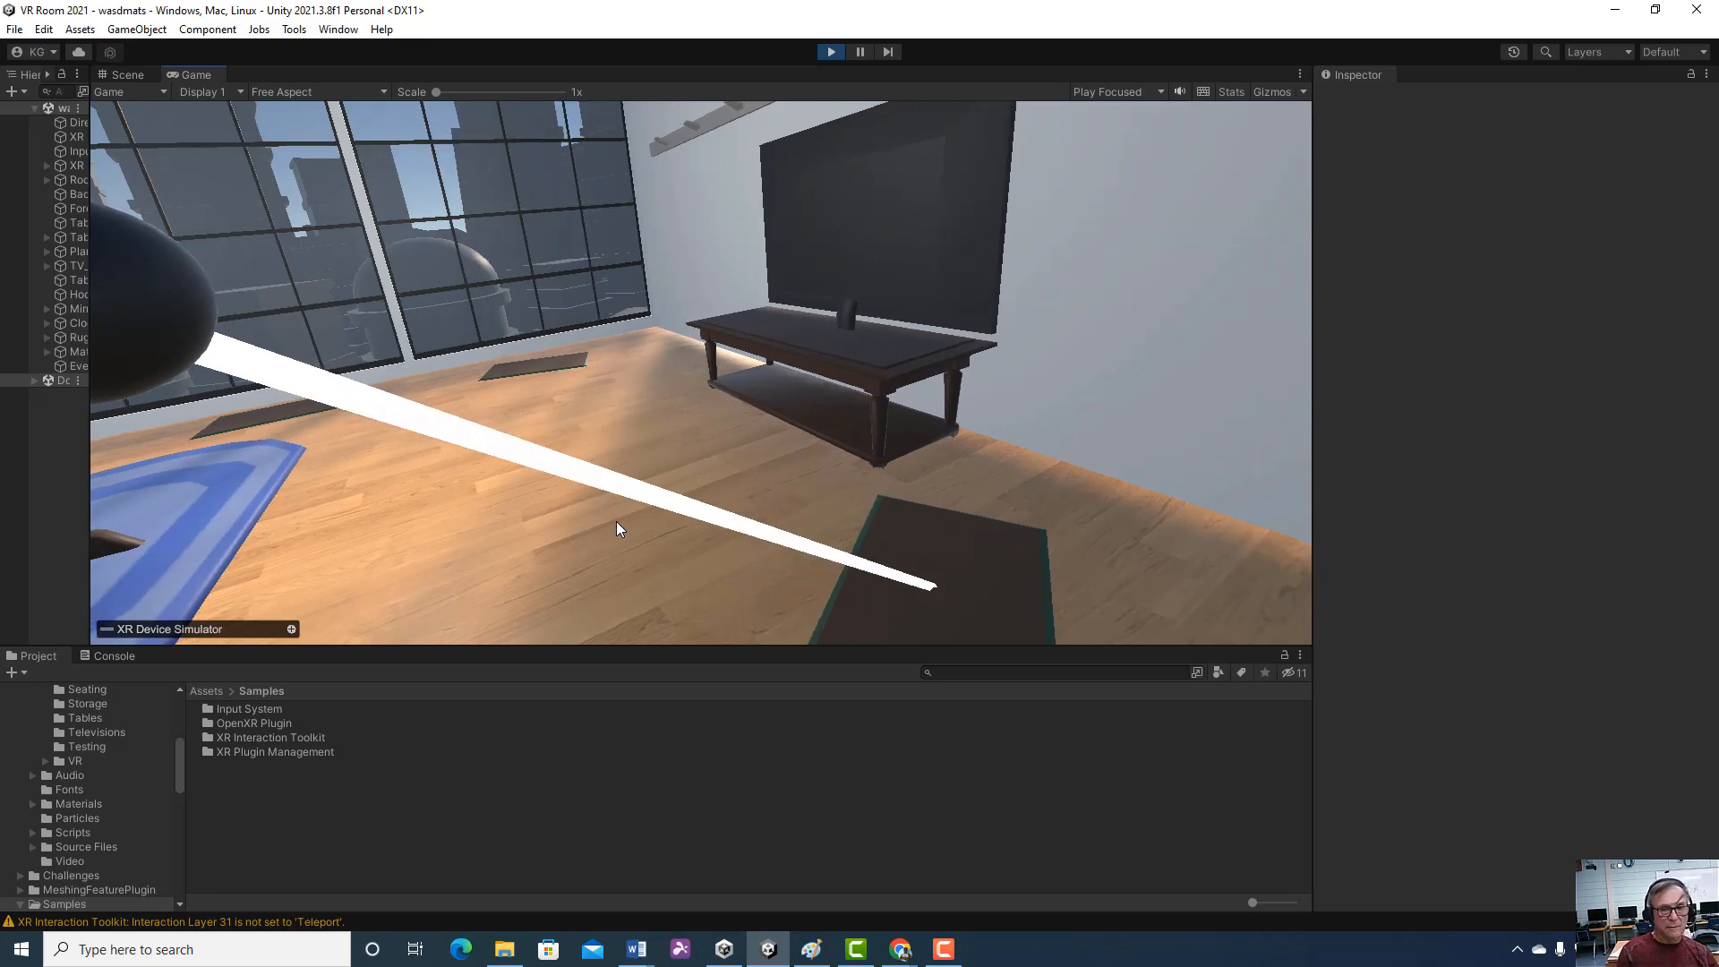
{"action": "key", "text": "d"}
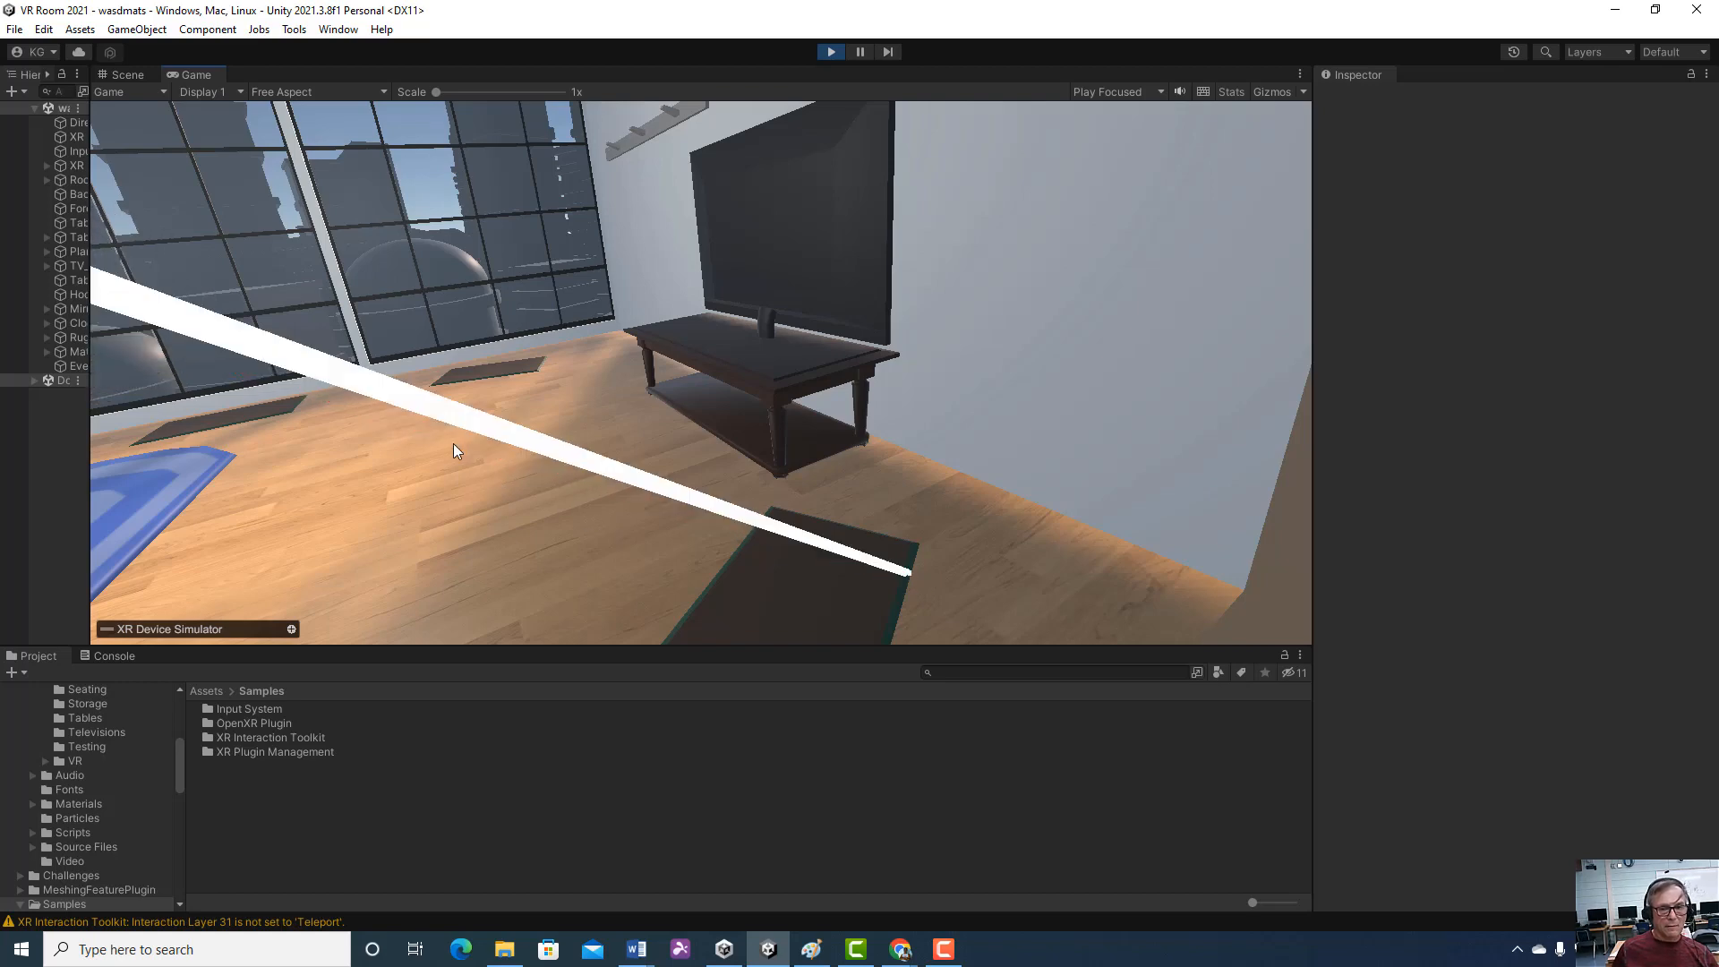
{"action": "key", "text": "d"}
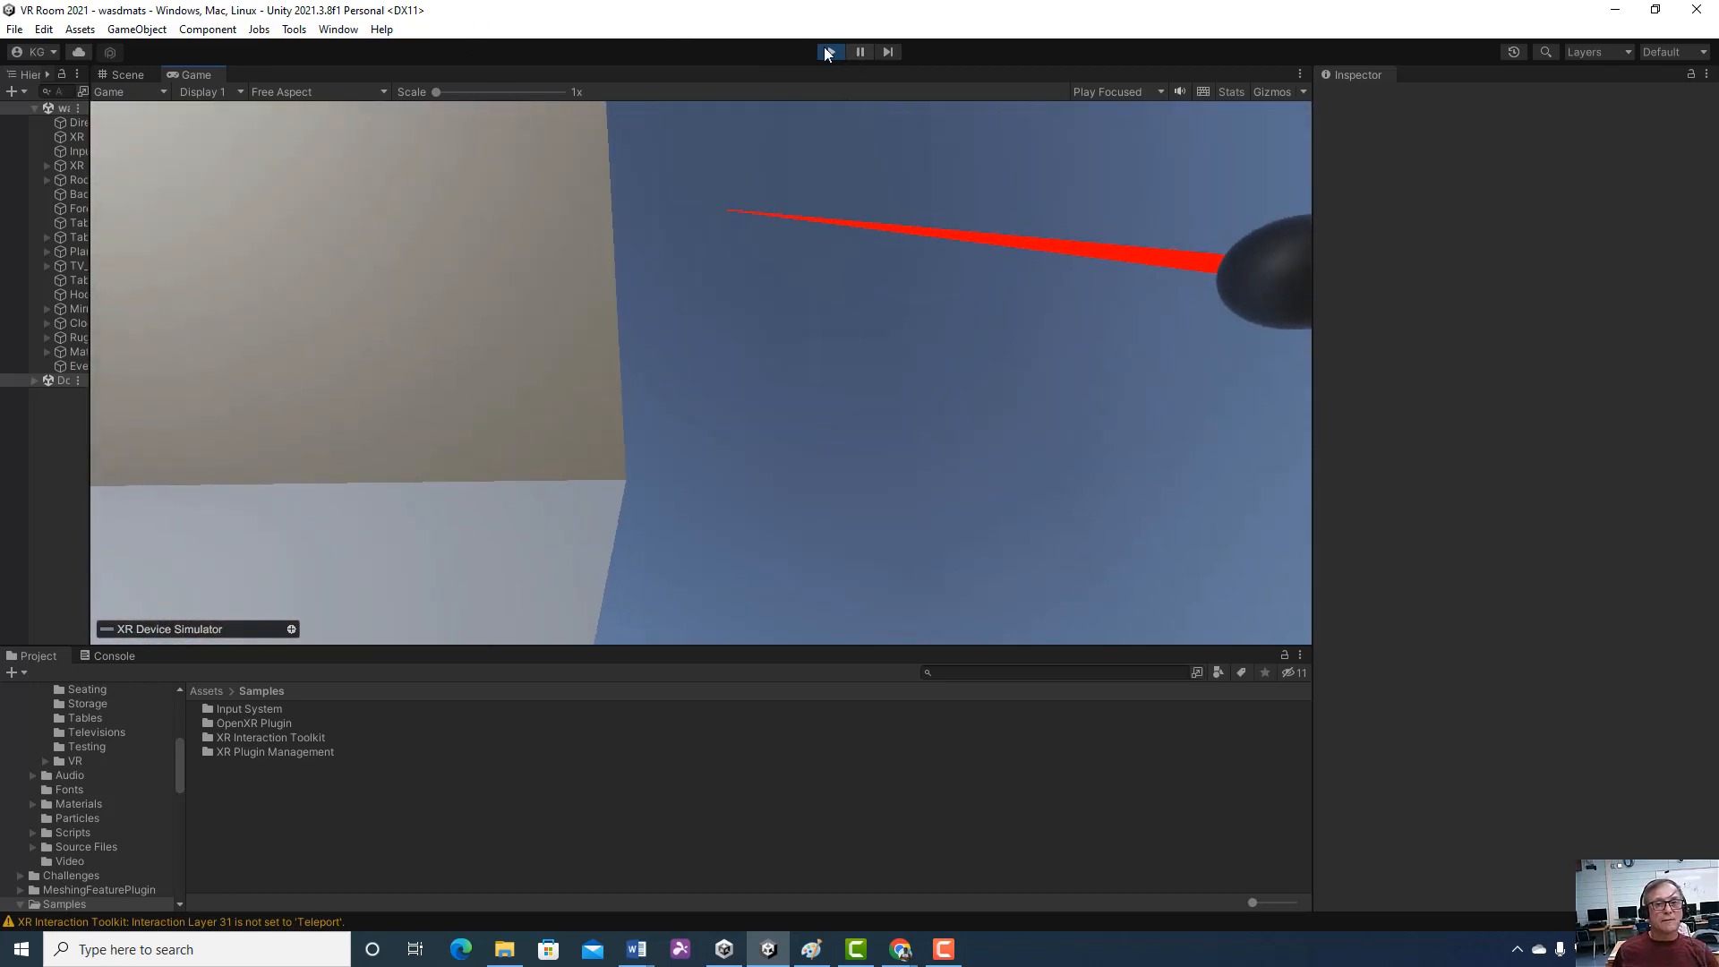
{"action": "left_click", "coordinate": [828, 52]}
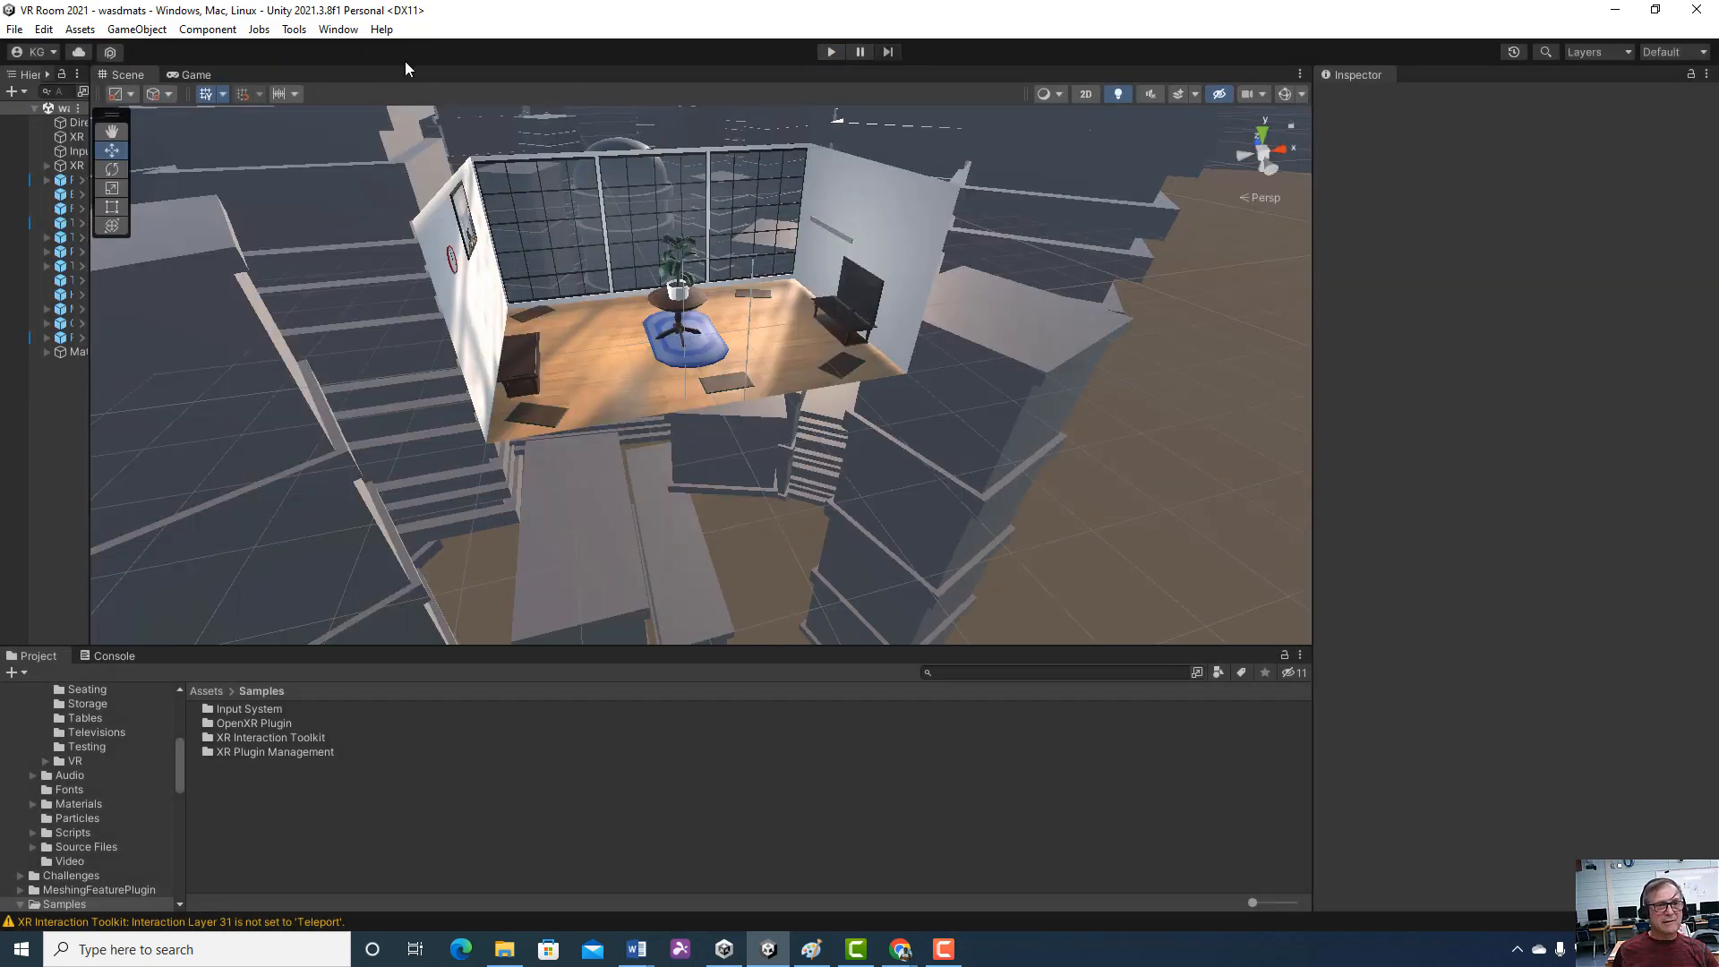
Review the installed samples of the XR Plugin Management, XR Interaction Toolkit and OpenXR Plugin packages, and close the package list
{"action": "left_click", "coordinate": [333, 30]}
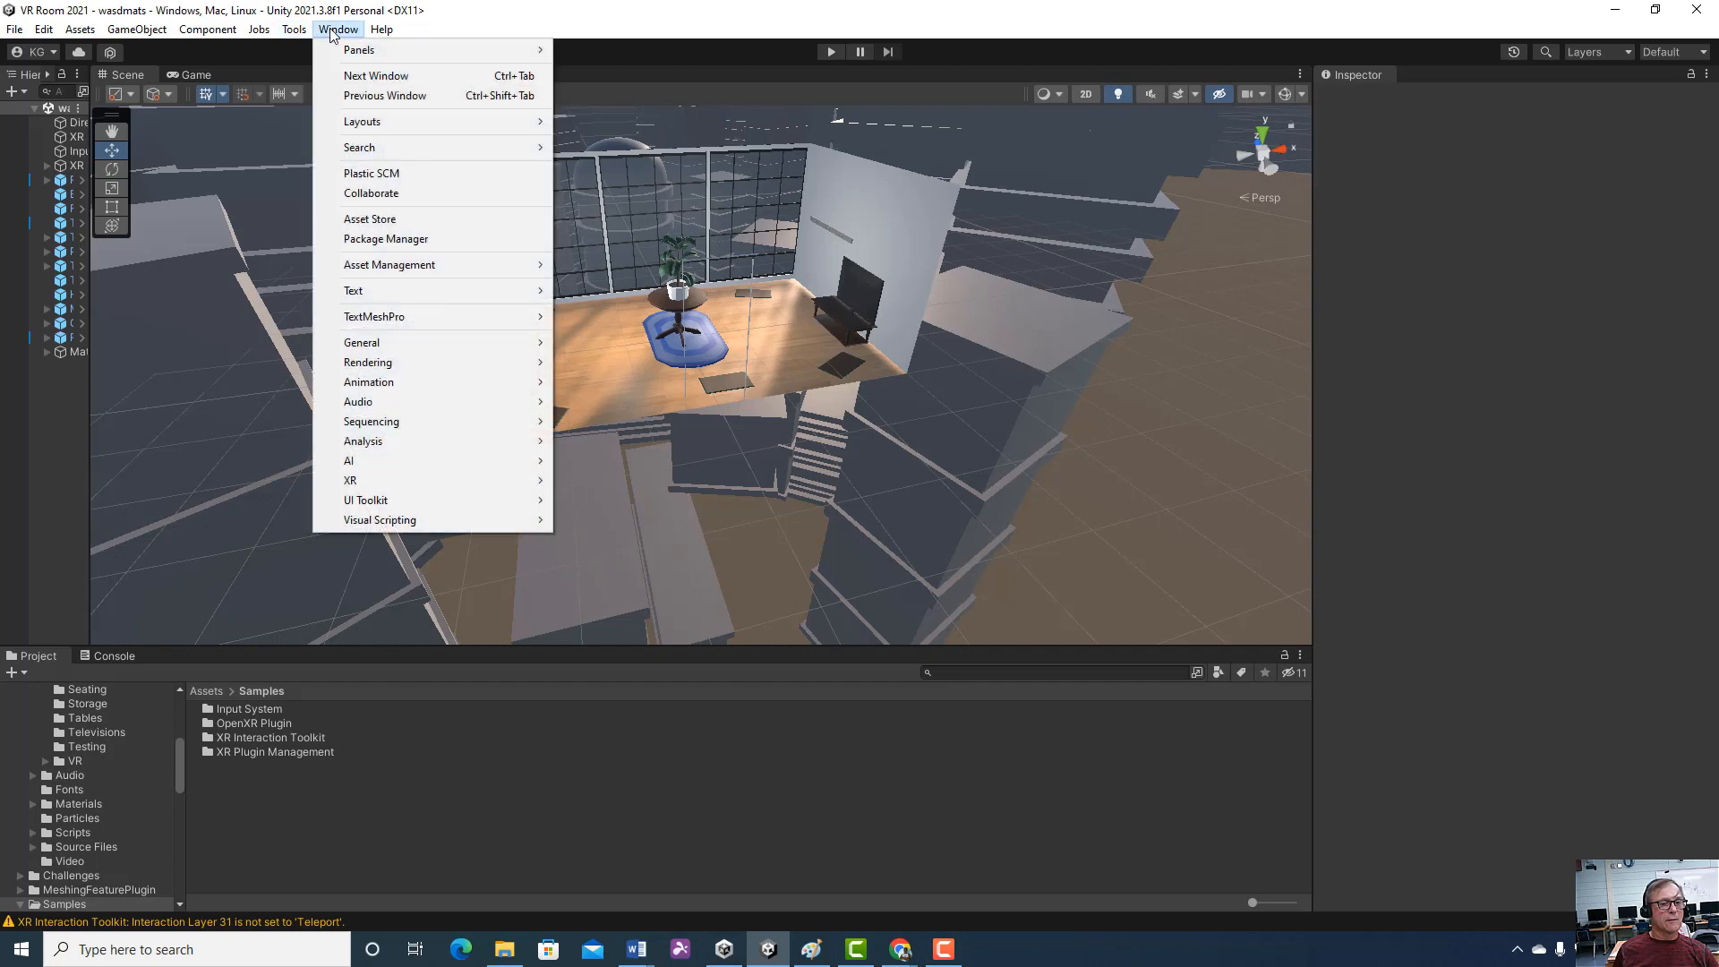
{"action": "left_click", "coordinate": [421, 240]}
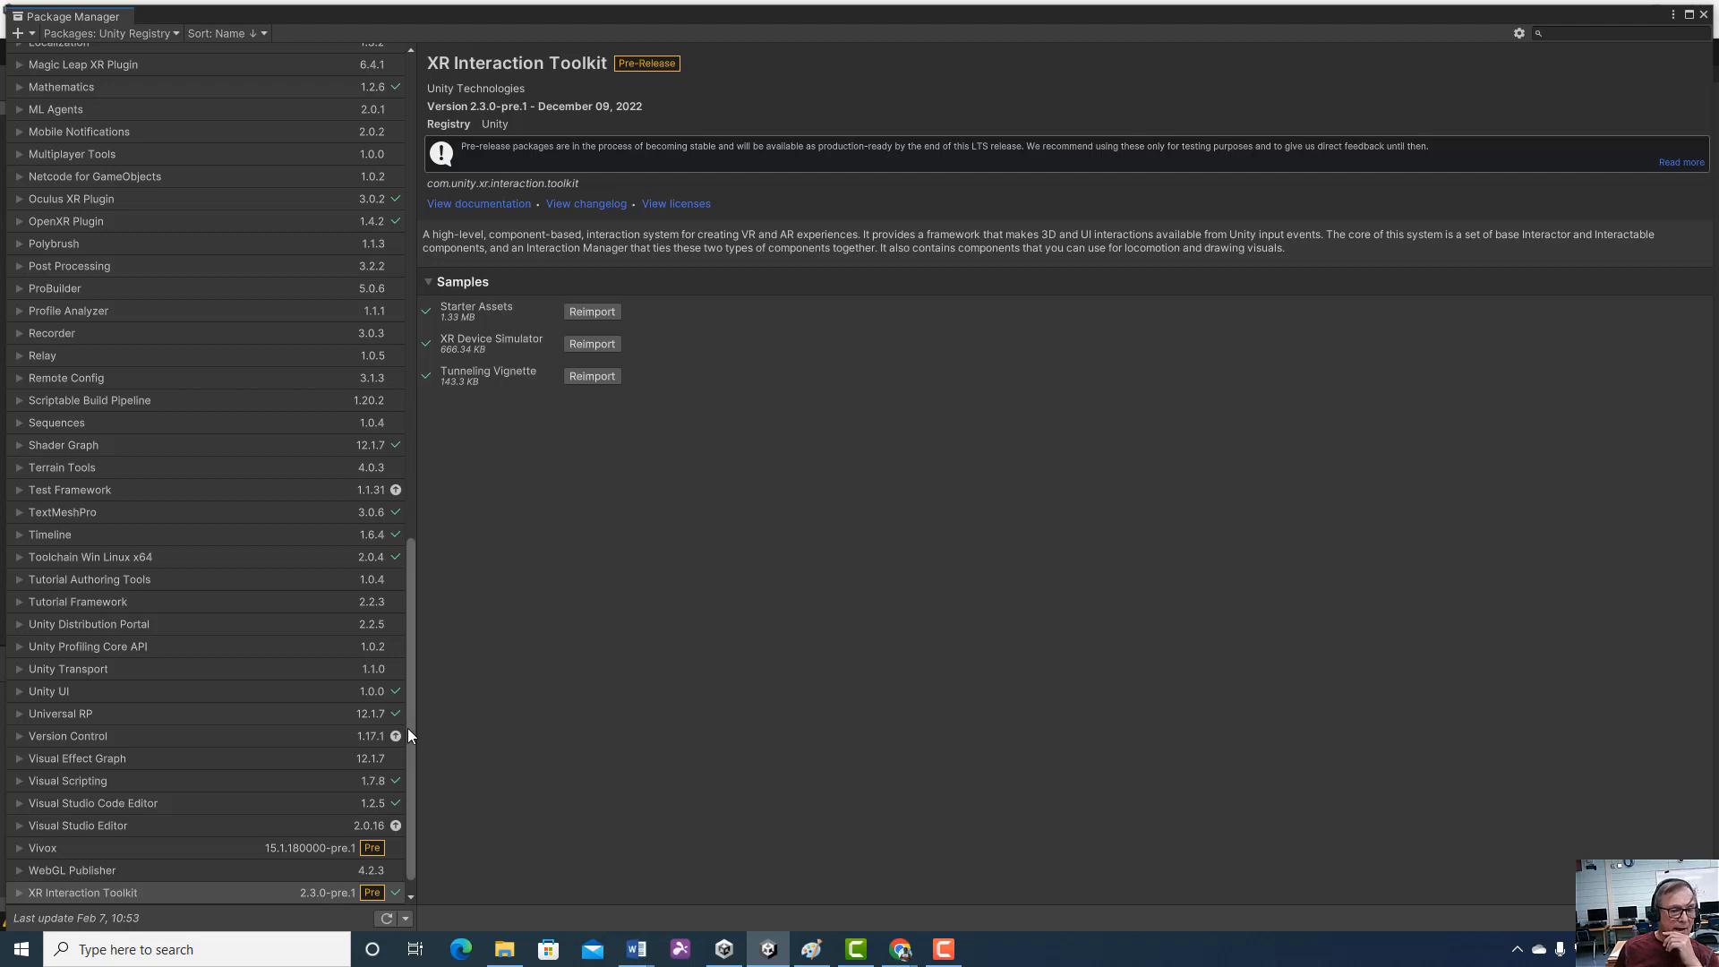
{"action": "scroll", "coordinate": [410, 770], "scroll_direction": "down", "scroll_amount": 1}
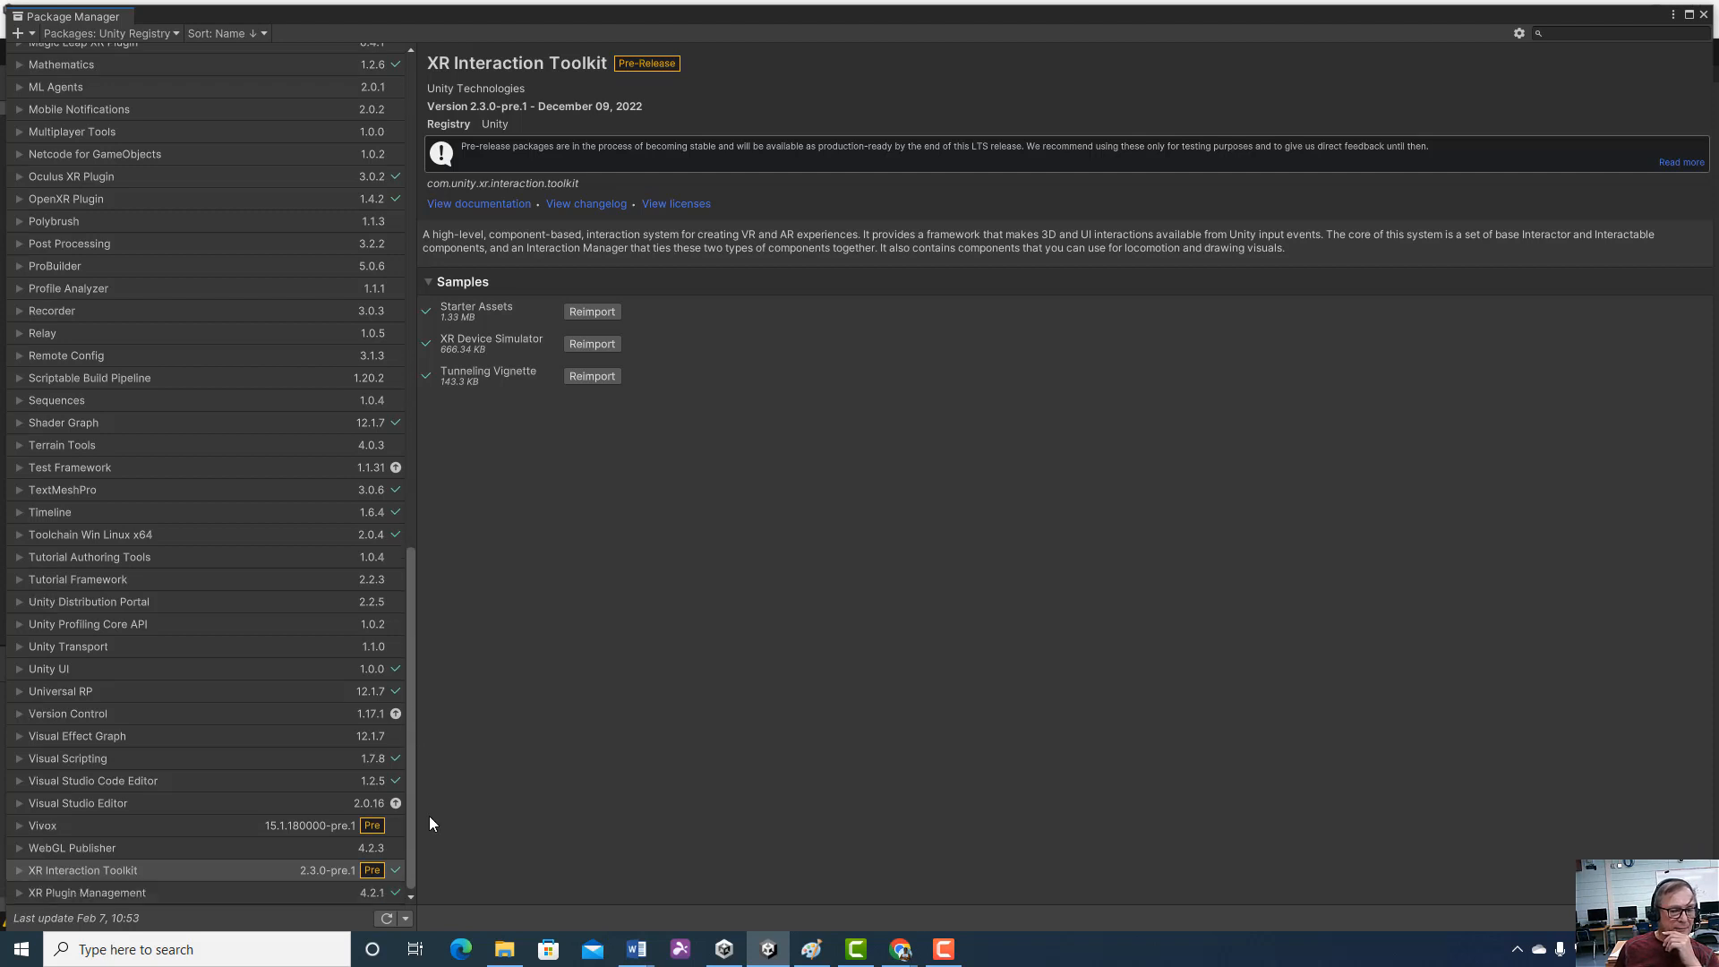
{"action": "left_click", "coordinate": [157, 890]}
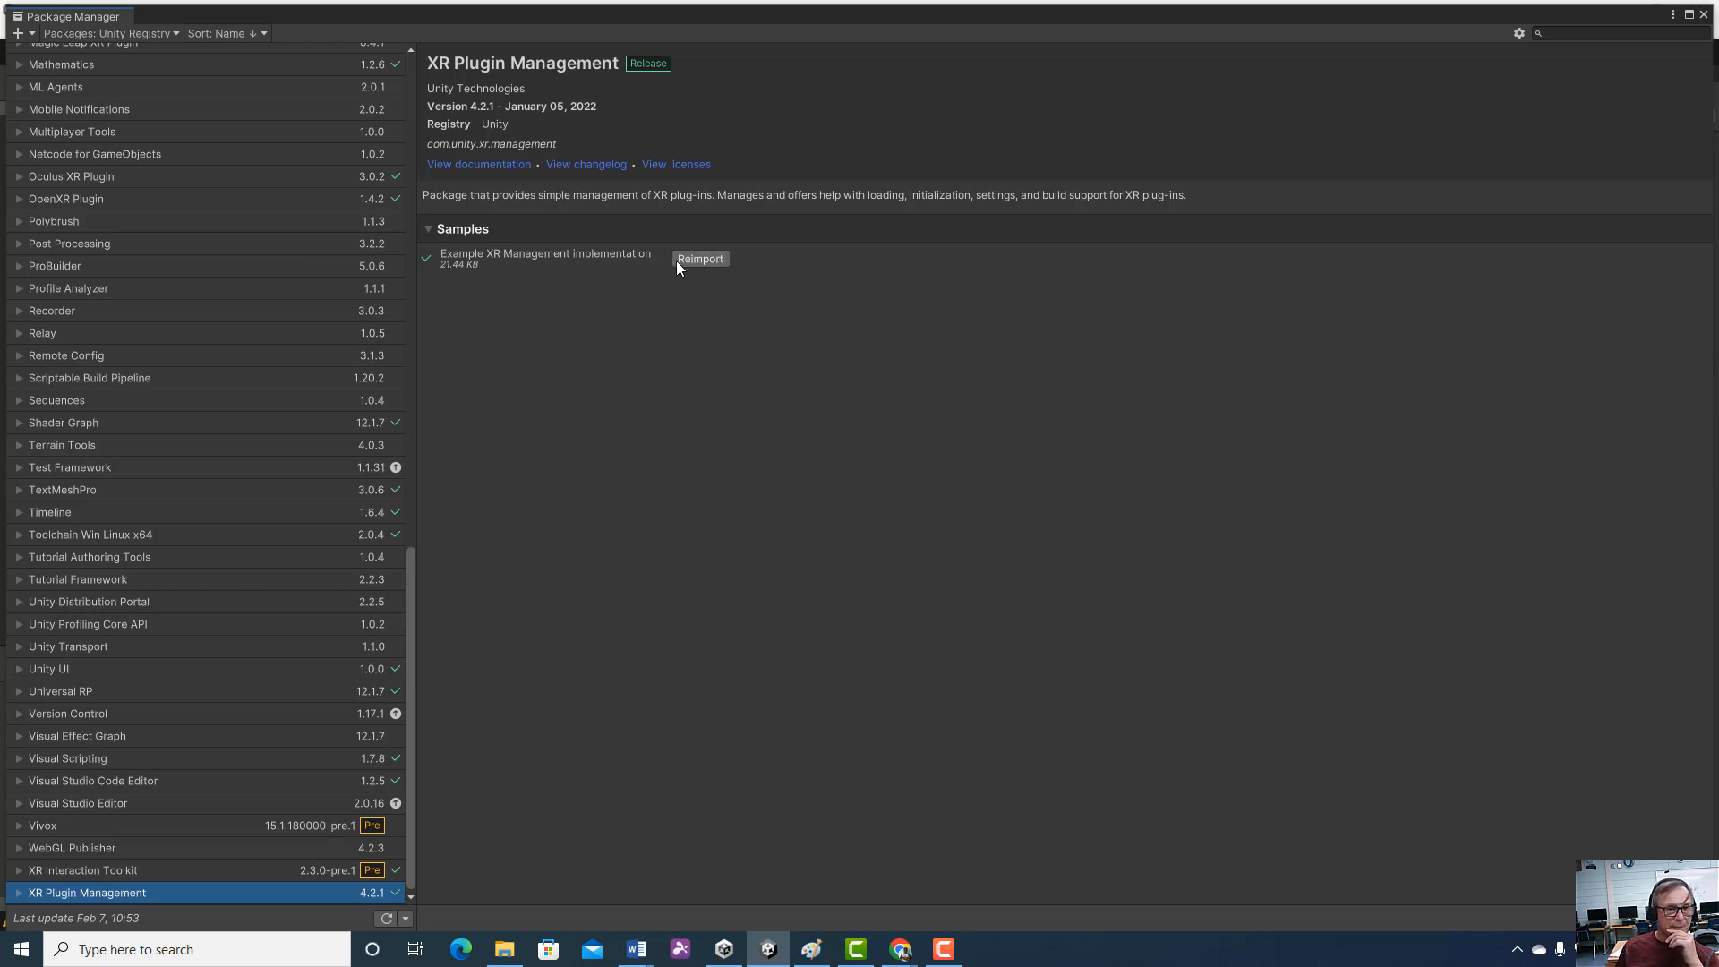
{"action": "left_click", "coordinate": [95, 872]}
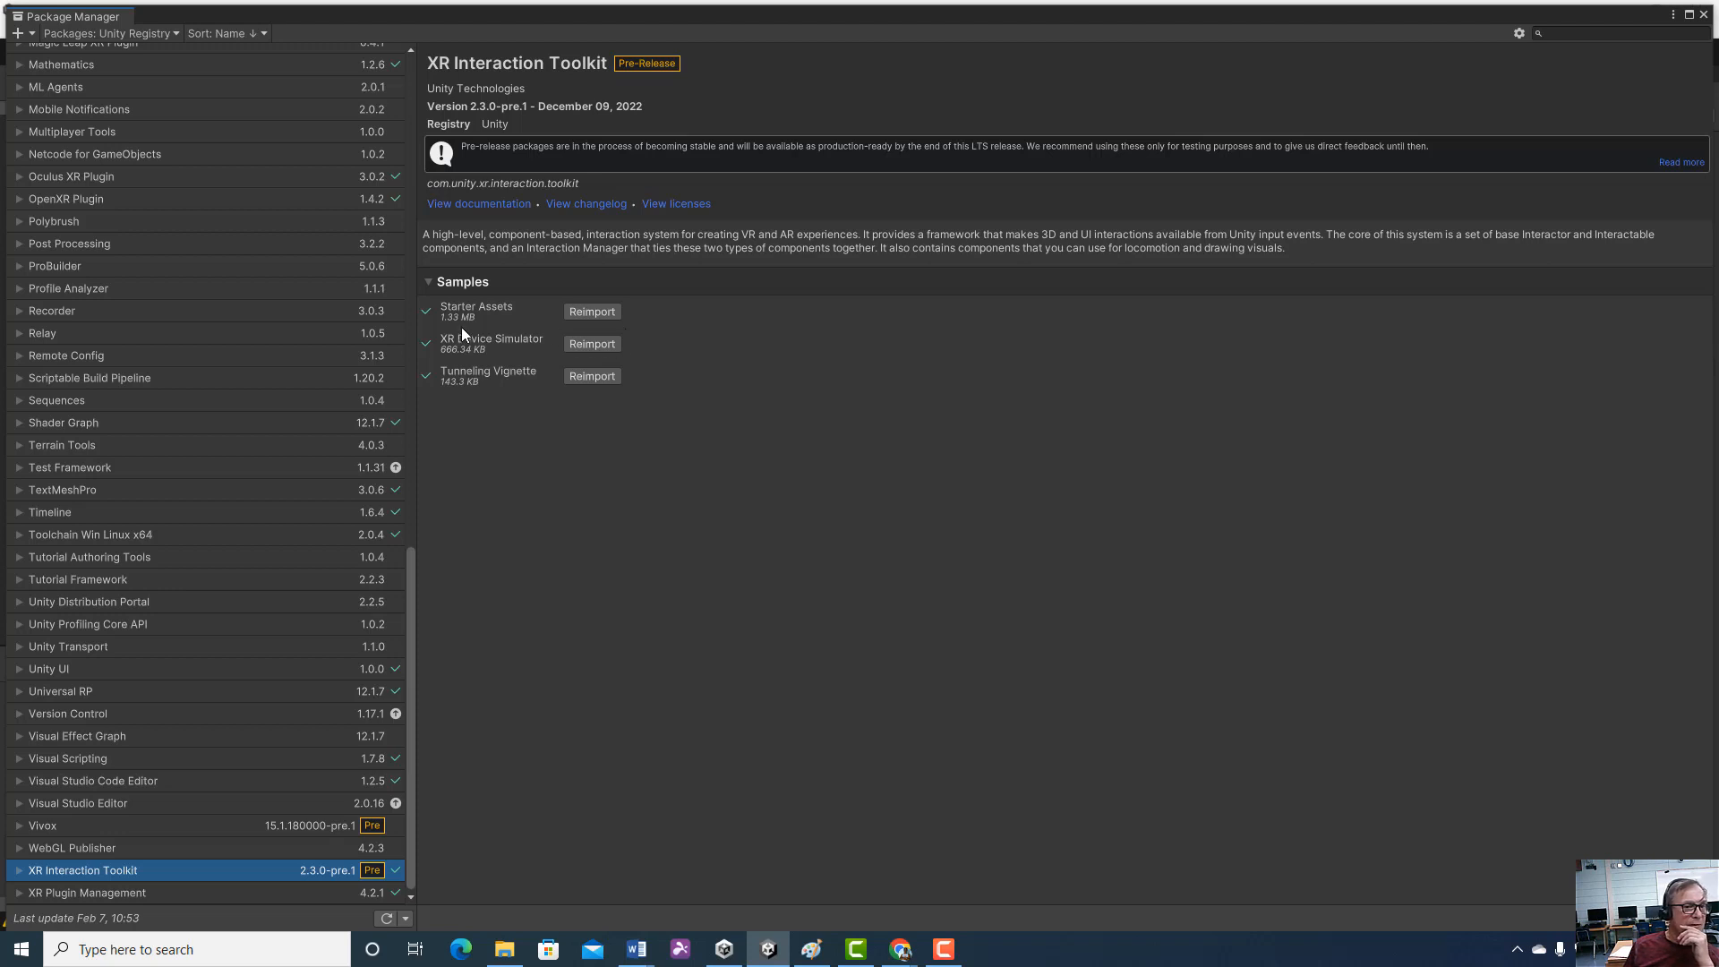
{"action": "left_click", "coordinate": [111, 197]}
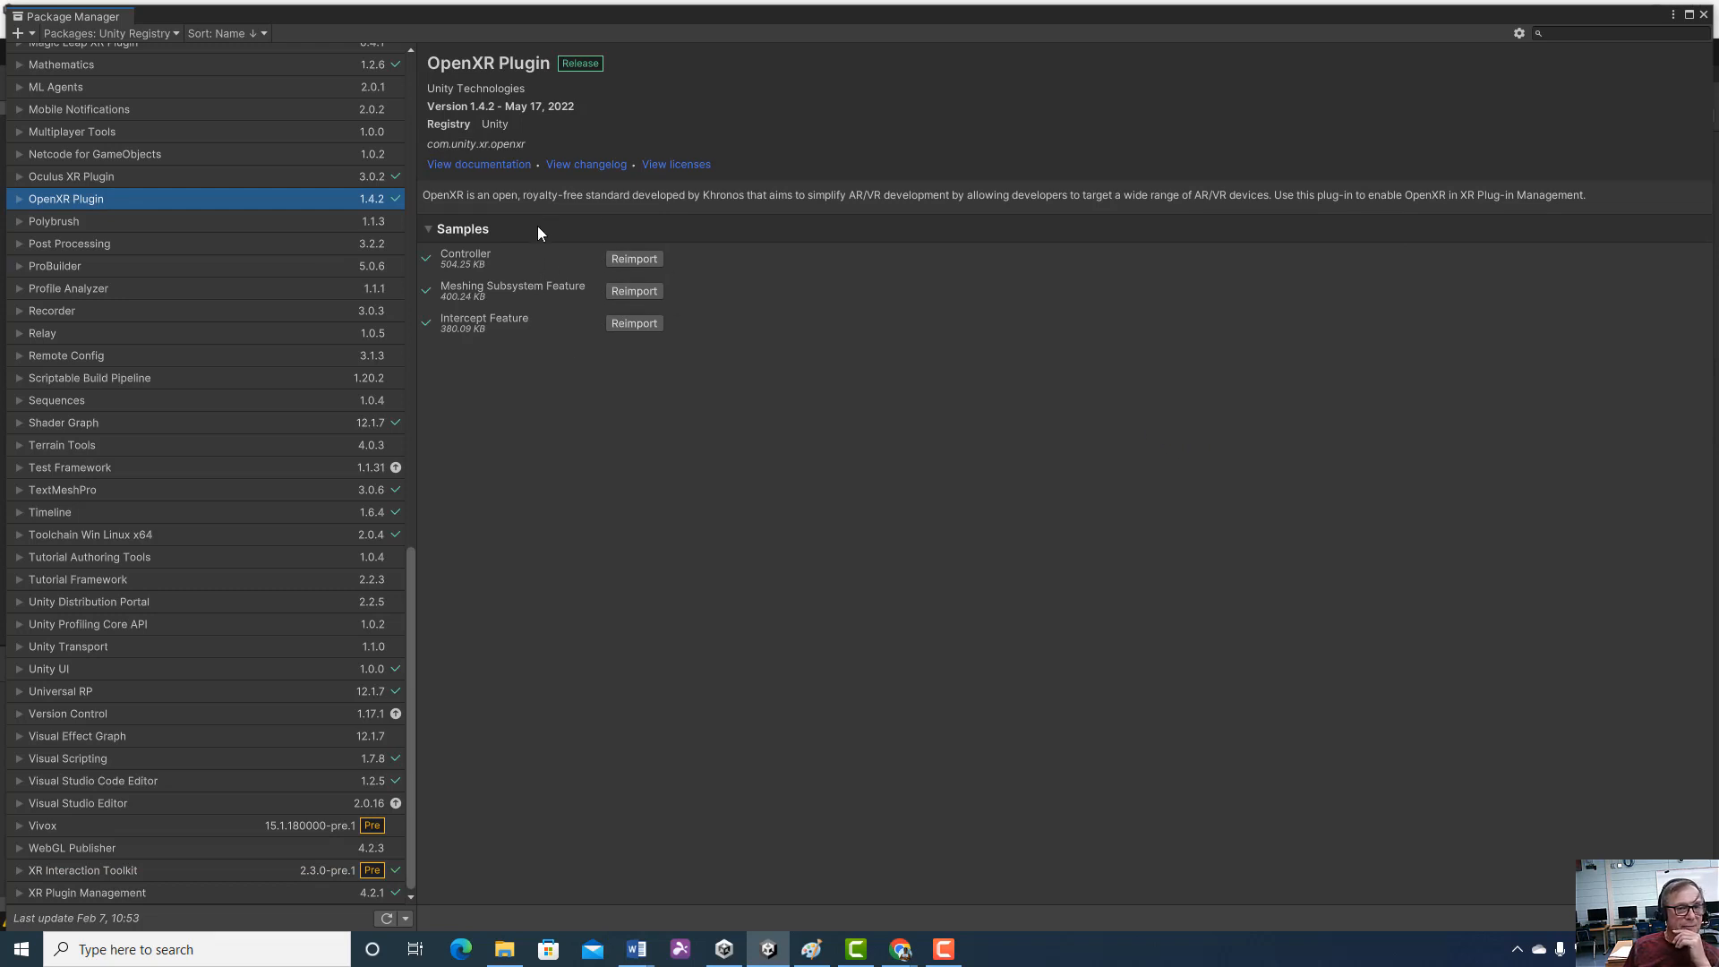
{"action": "left_click", "coordinate": [139, 873]}
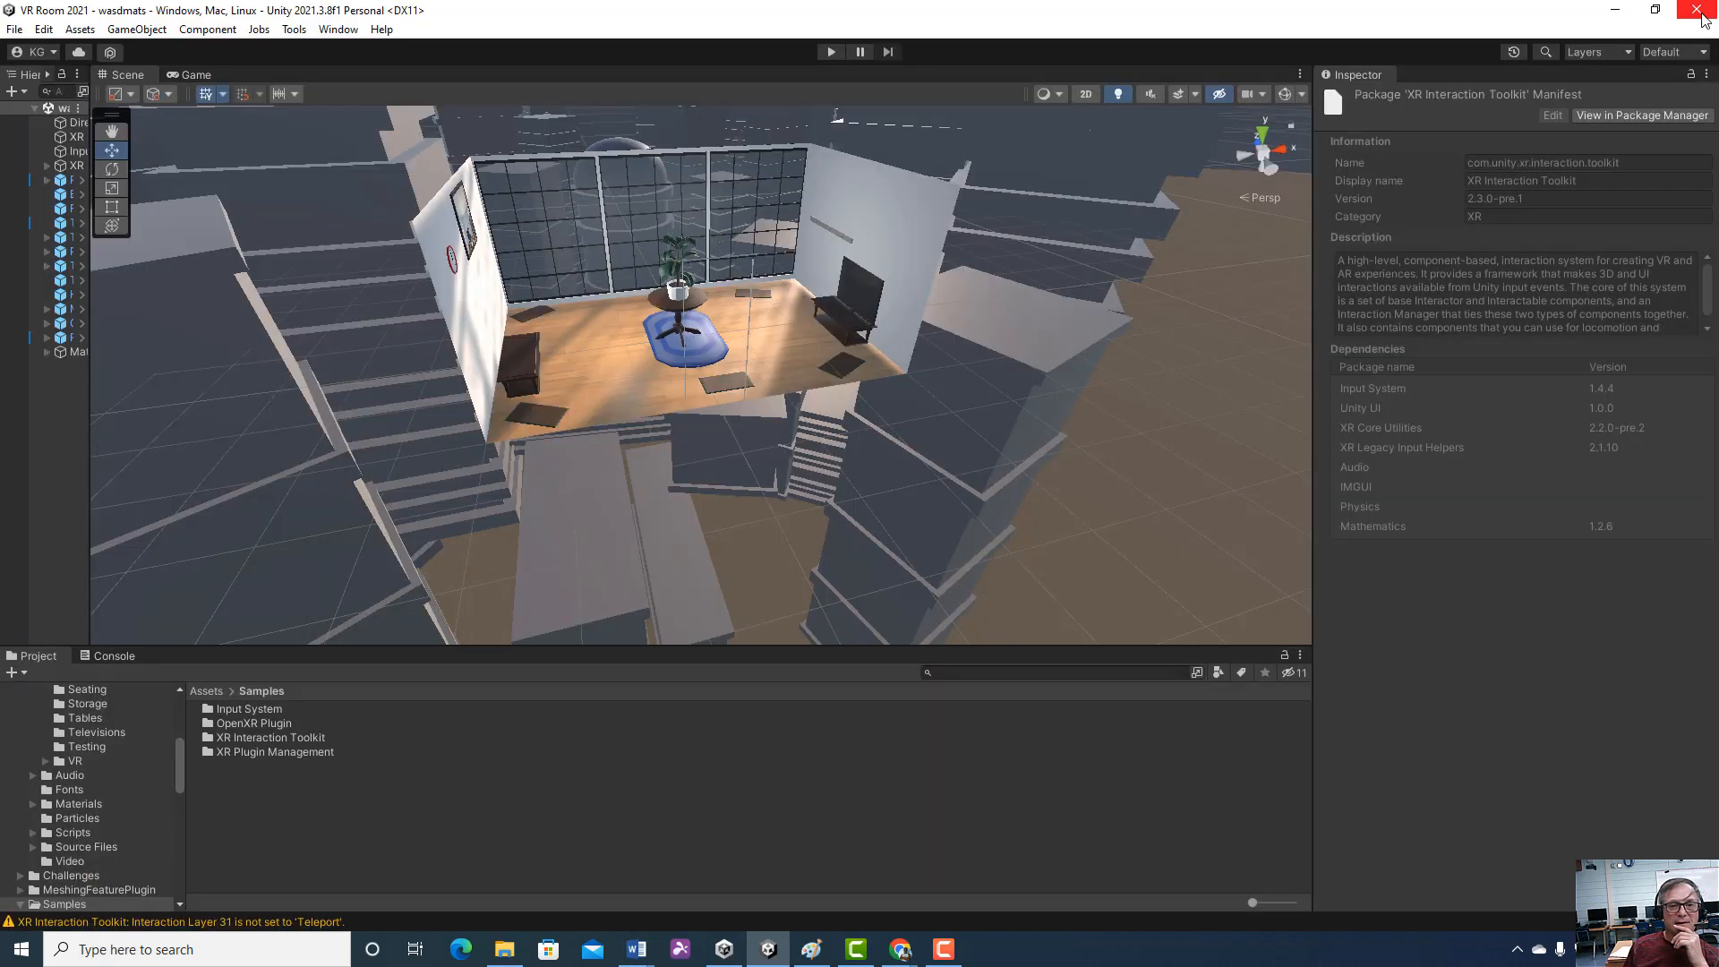
{"action": "left_click", "coordinate": [1708, 7]}
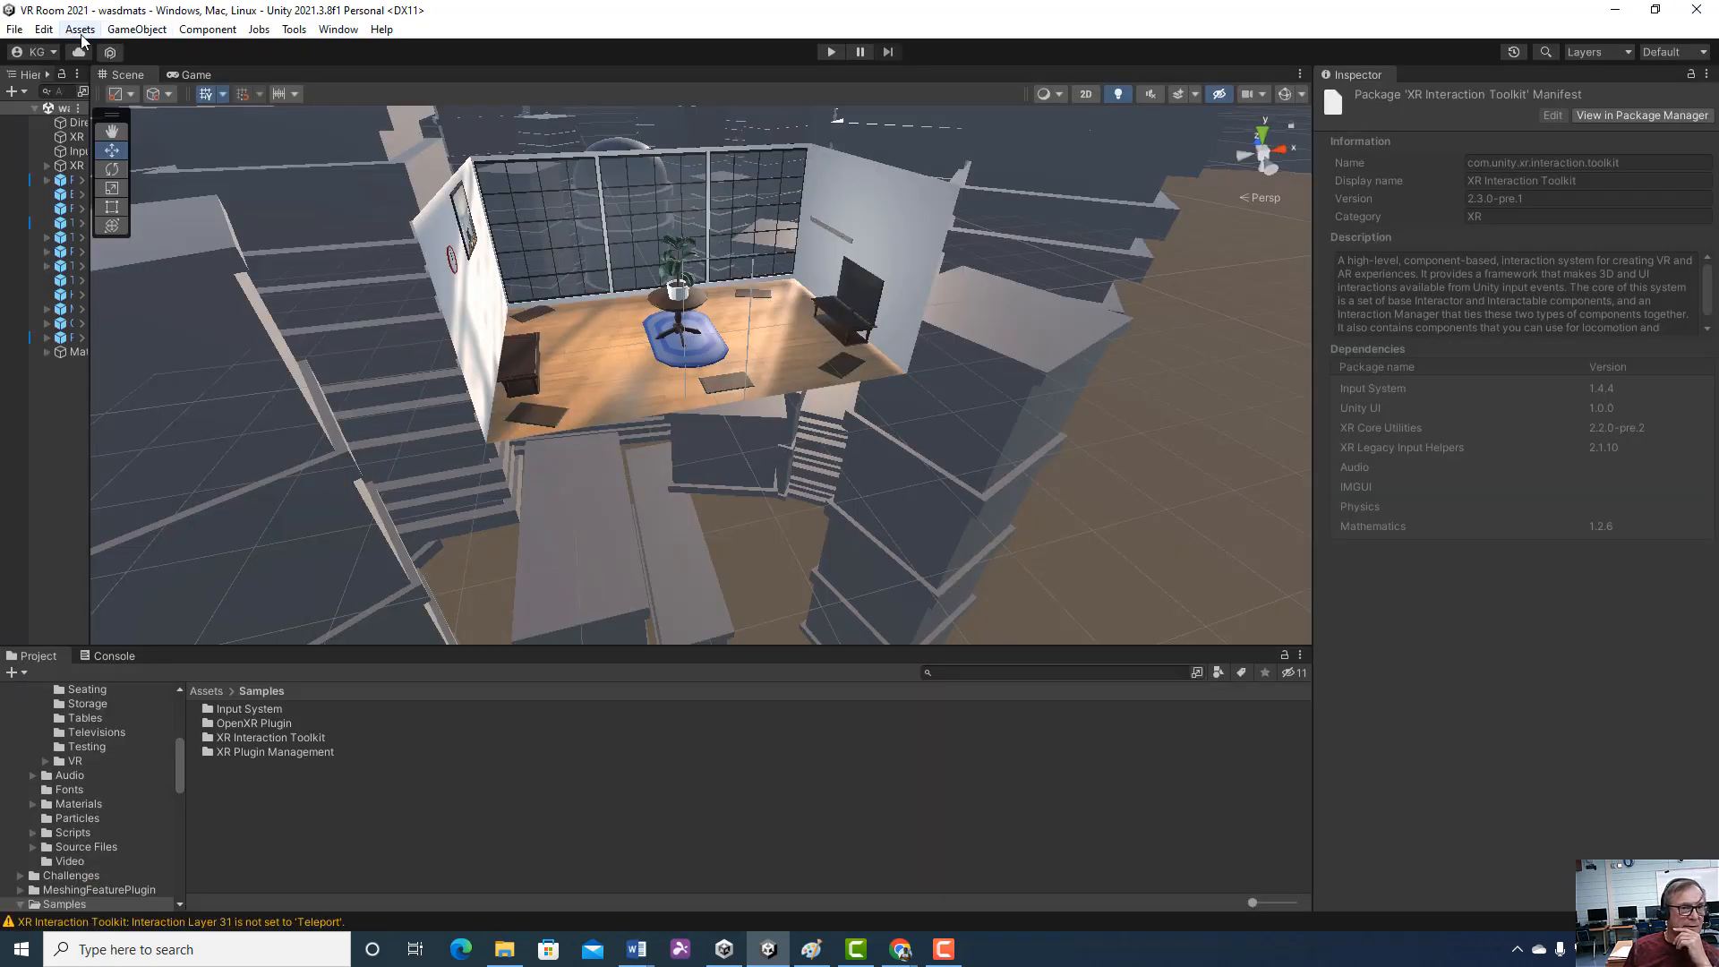
Check the XR Device Simulator options in the project's XR Interaction Toolkit settings, and close the settings
{"action": "left_click", "coordinate": [44, 30]}
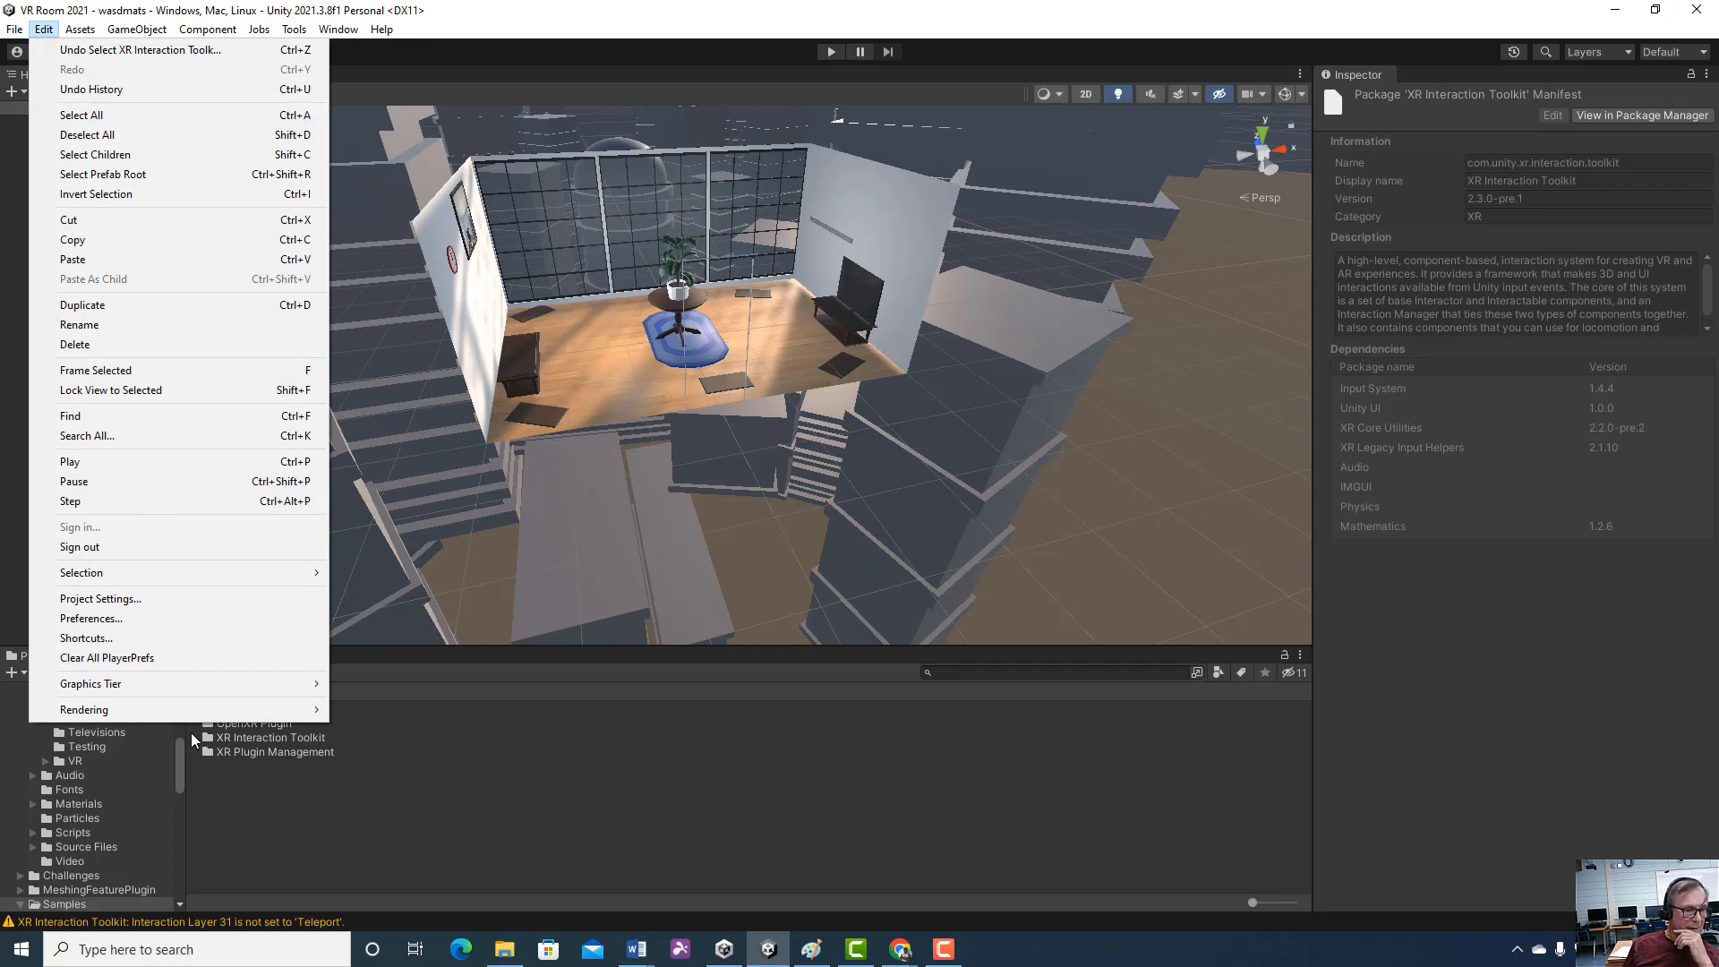
{"action": "left_click", "coordinate": [152, 598]}
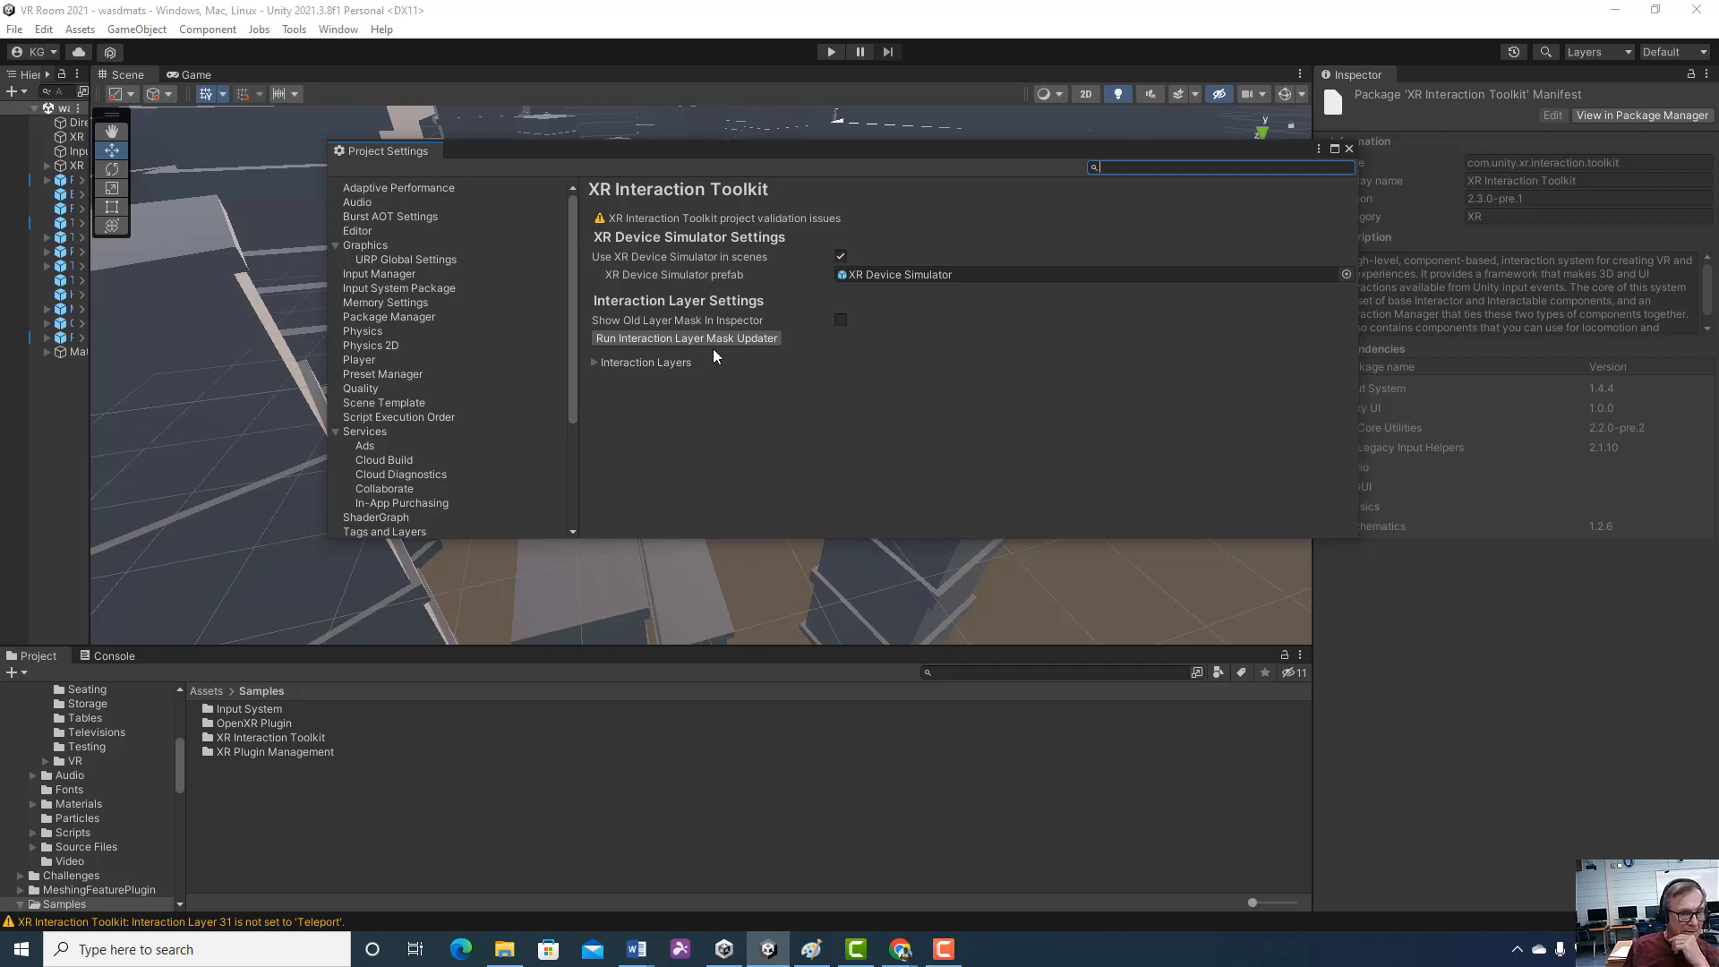
{"action": "left_click", "coordinate": [564, 373]}
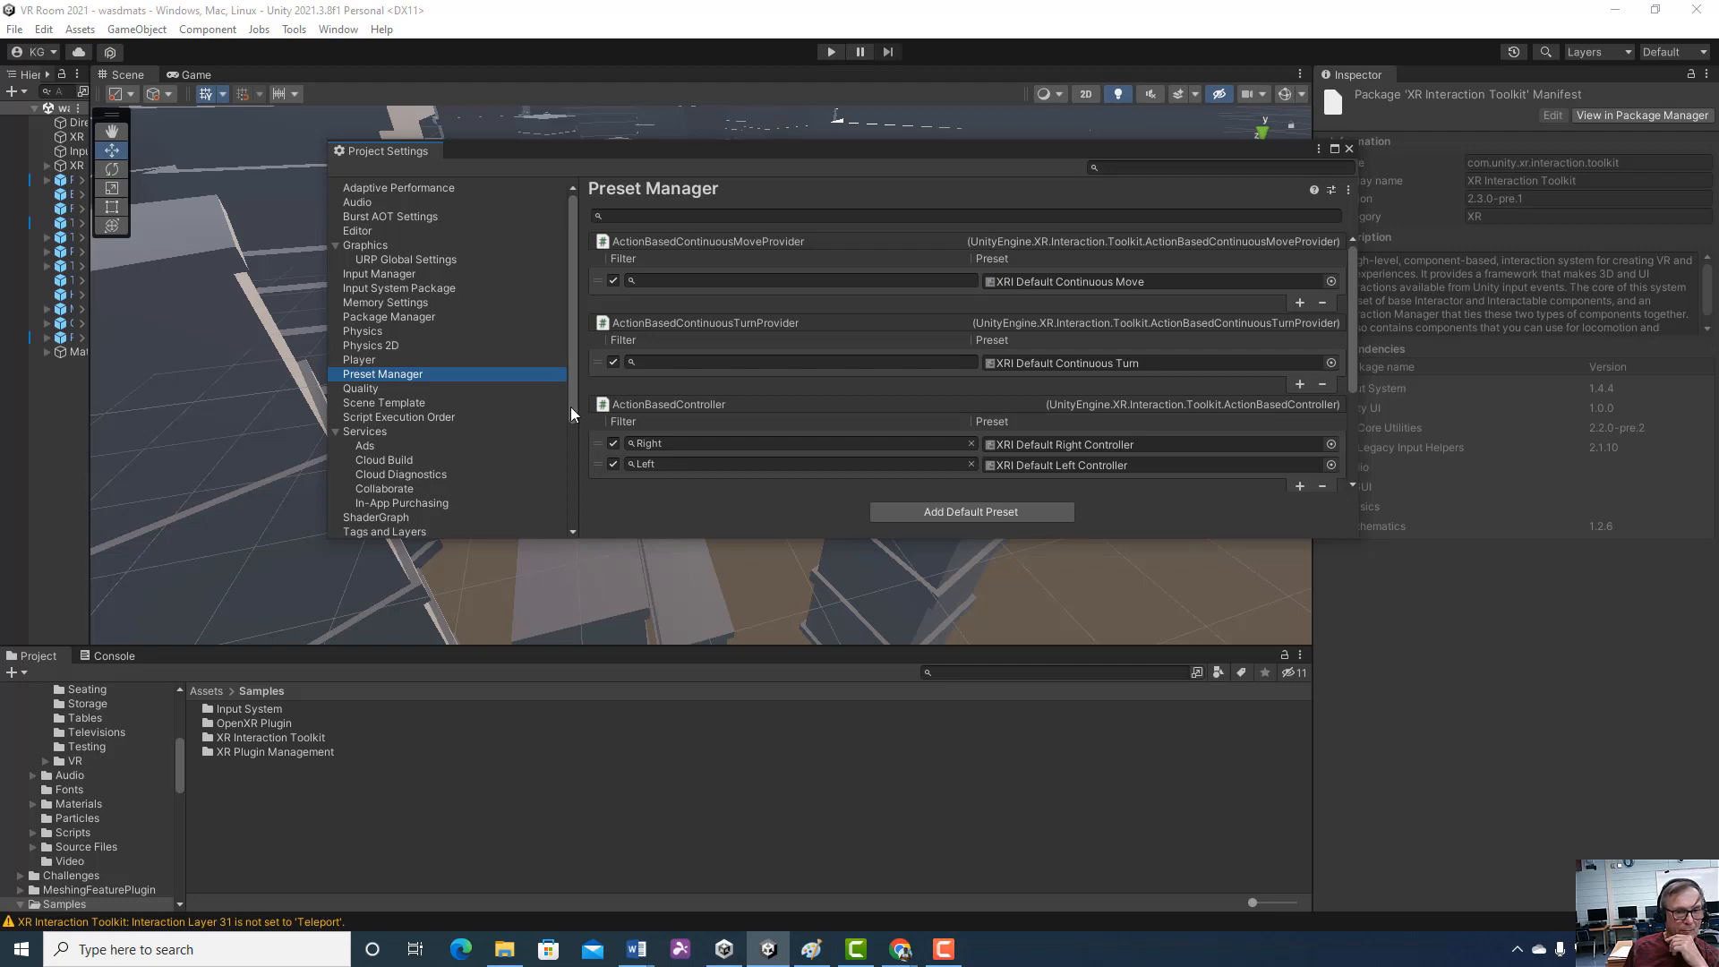
{"action": "left_click_drag", "start_coordinate": [571, 406], "coordinate": [572, 528]}
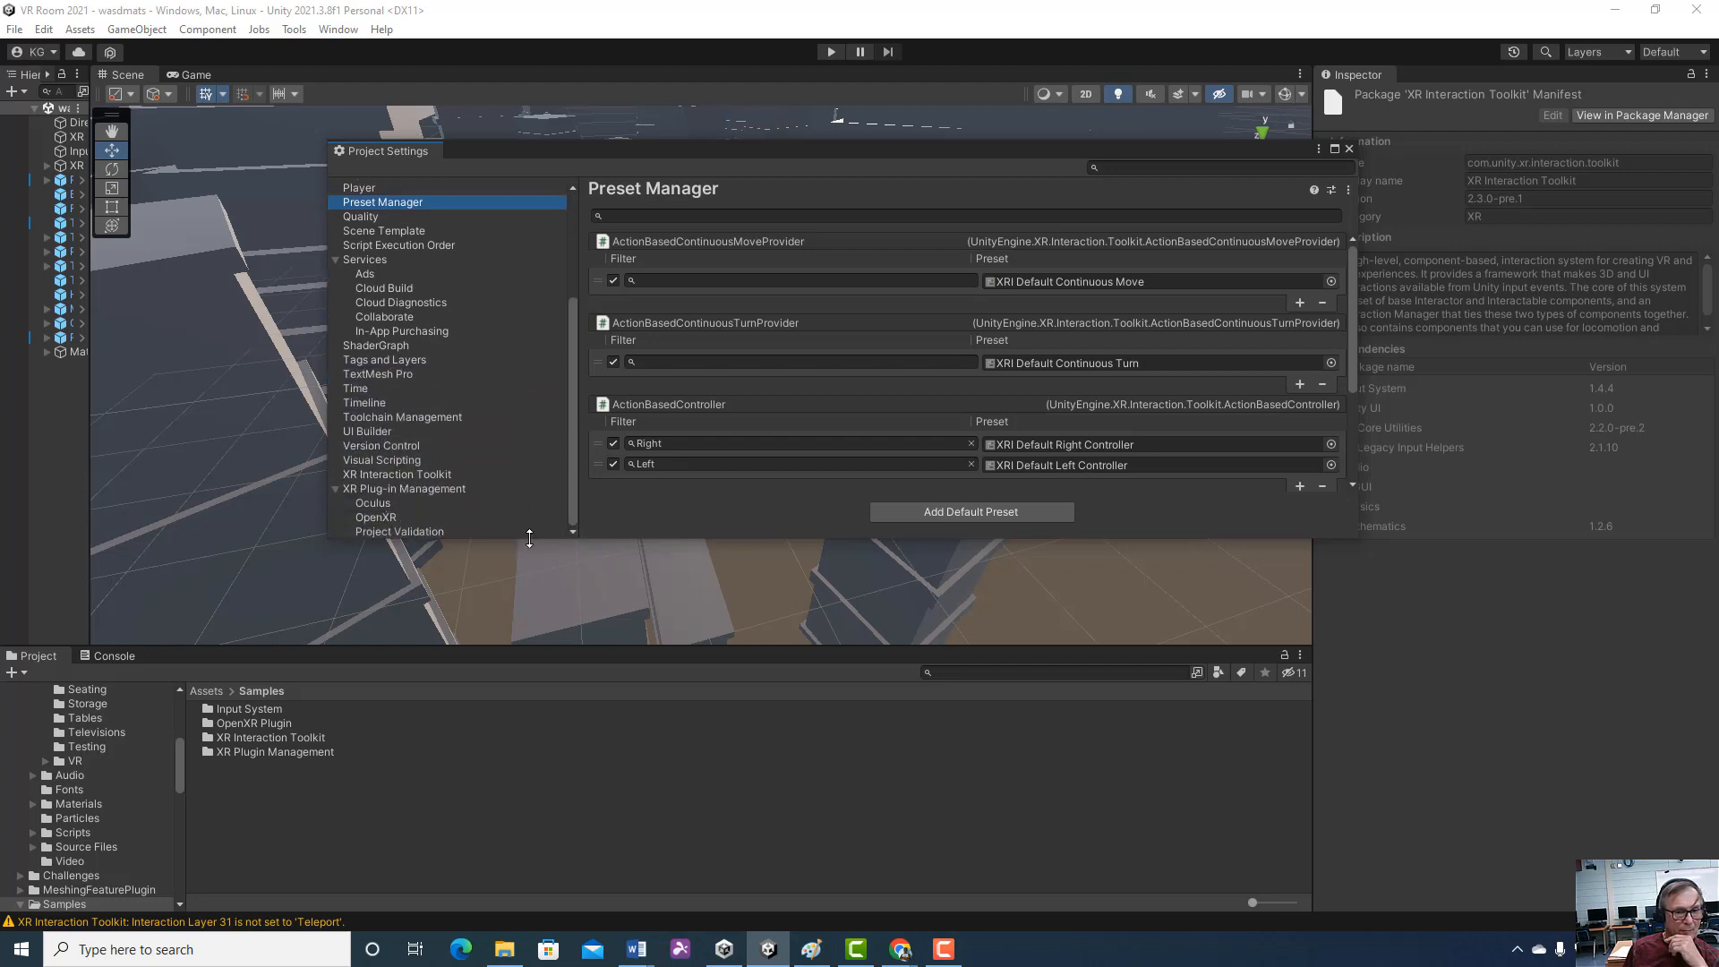
{"action": "left_click", "coordinate": [446, 492]}
{"action": "left_click", "coordinate": [445, 474]}
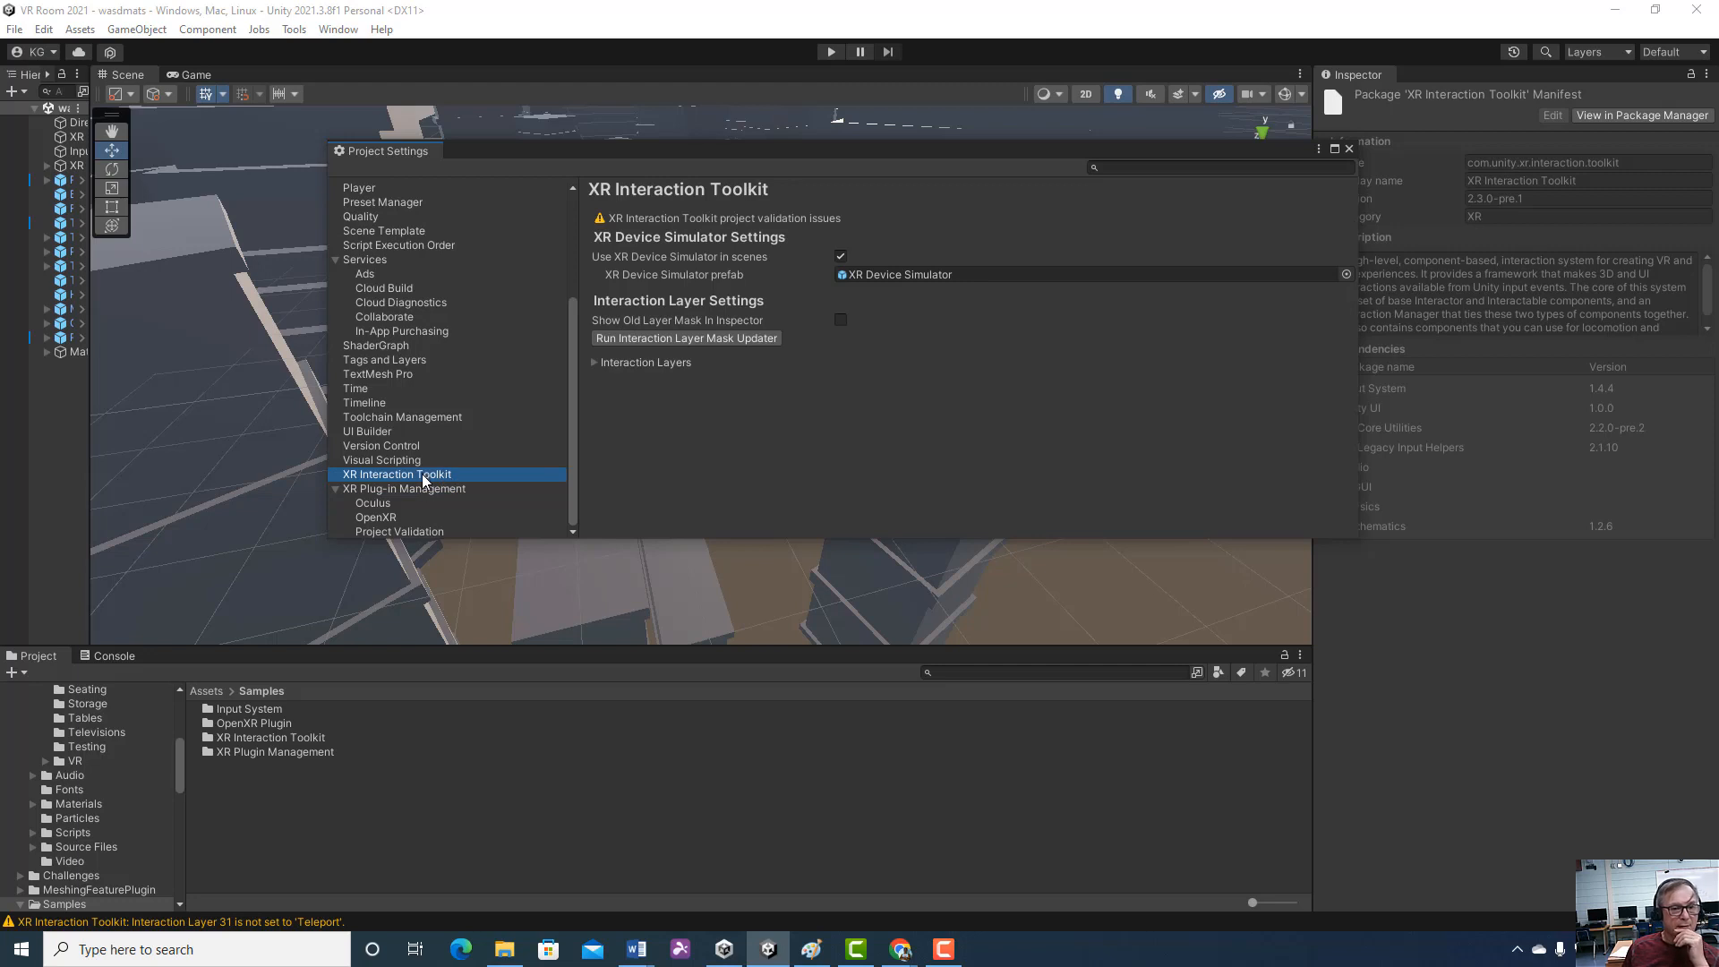
{"action": "left_click", "coordinate": [43, 29]}
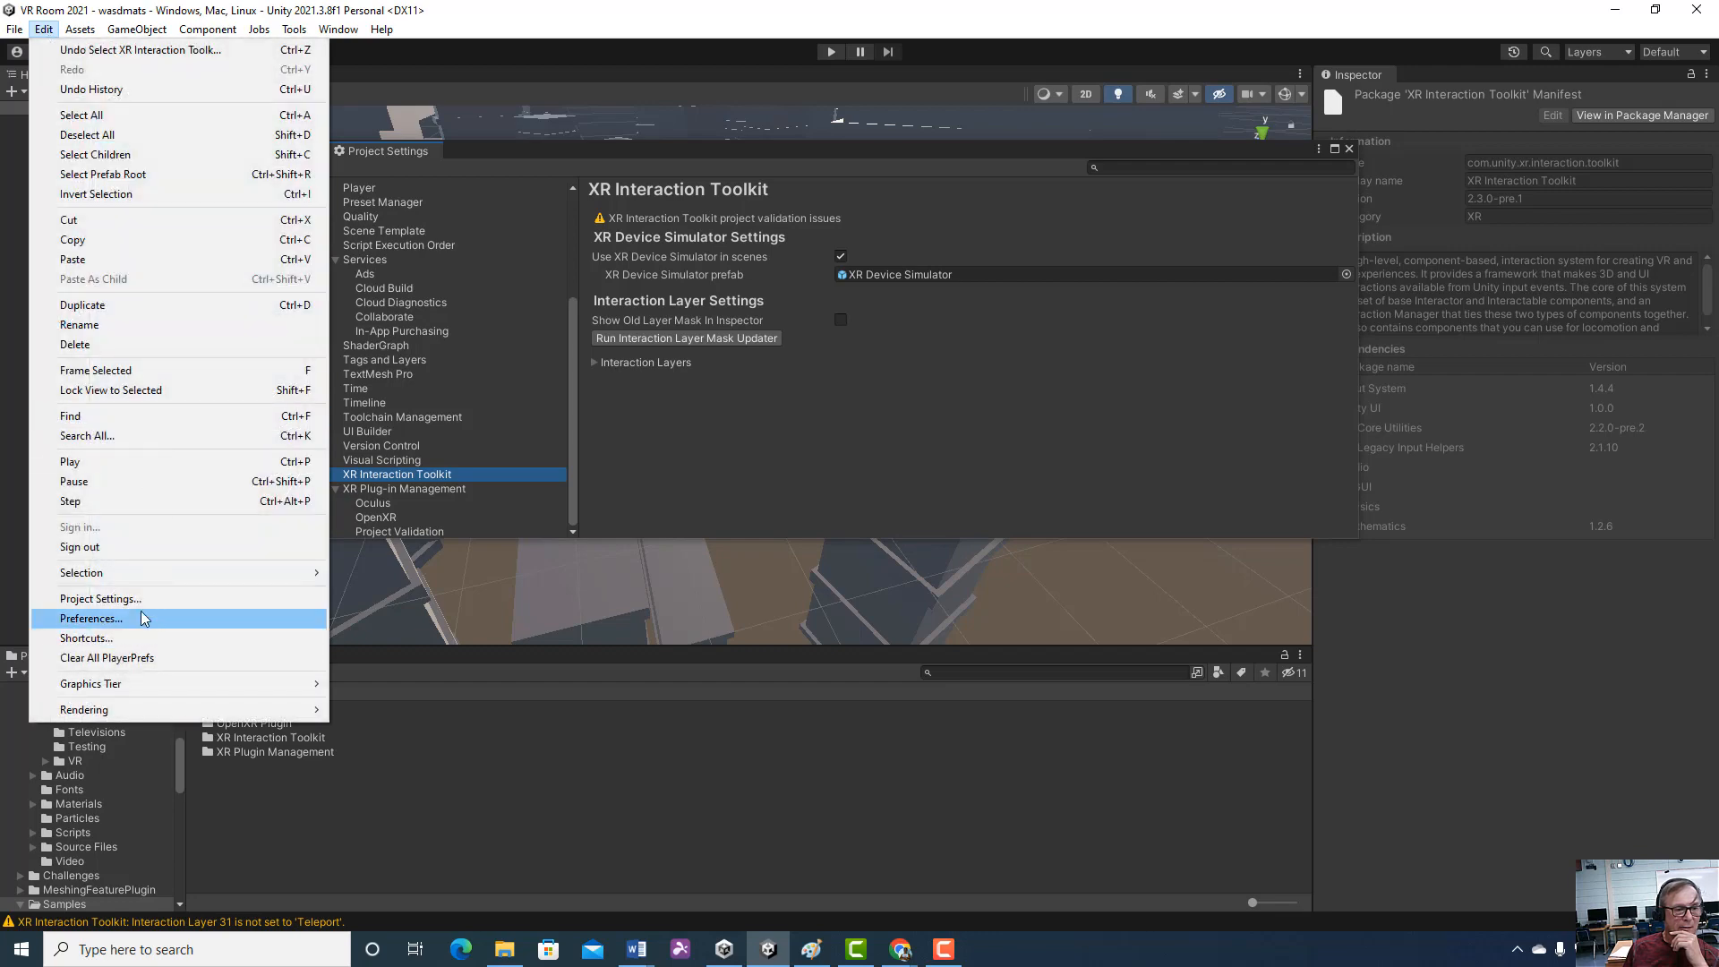
{"action": "left_click", "coordinate": [685, 431]}
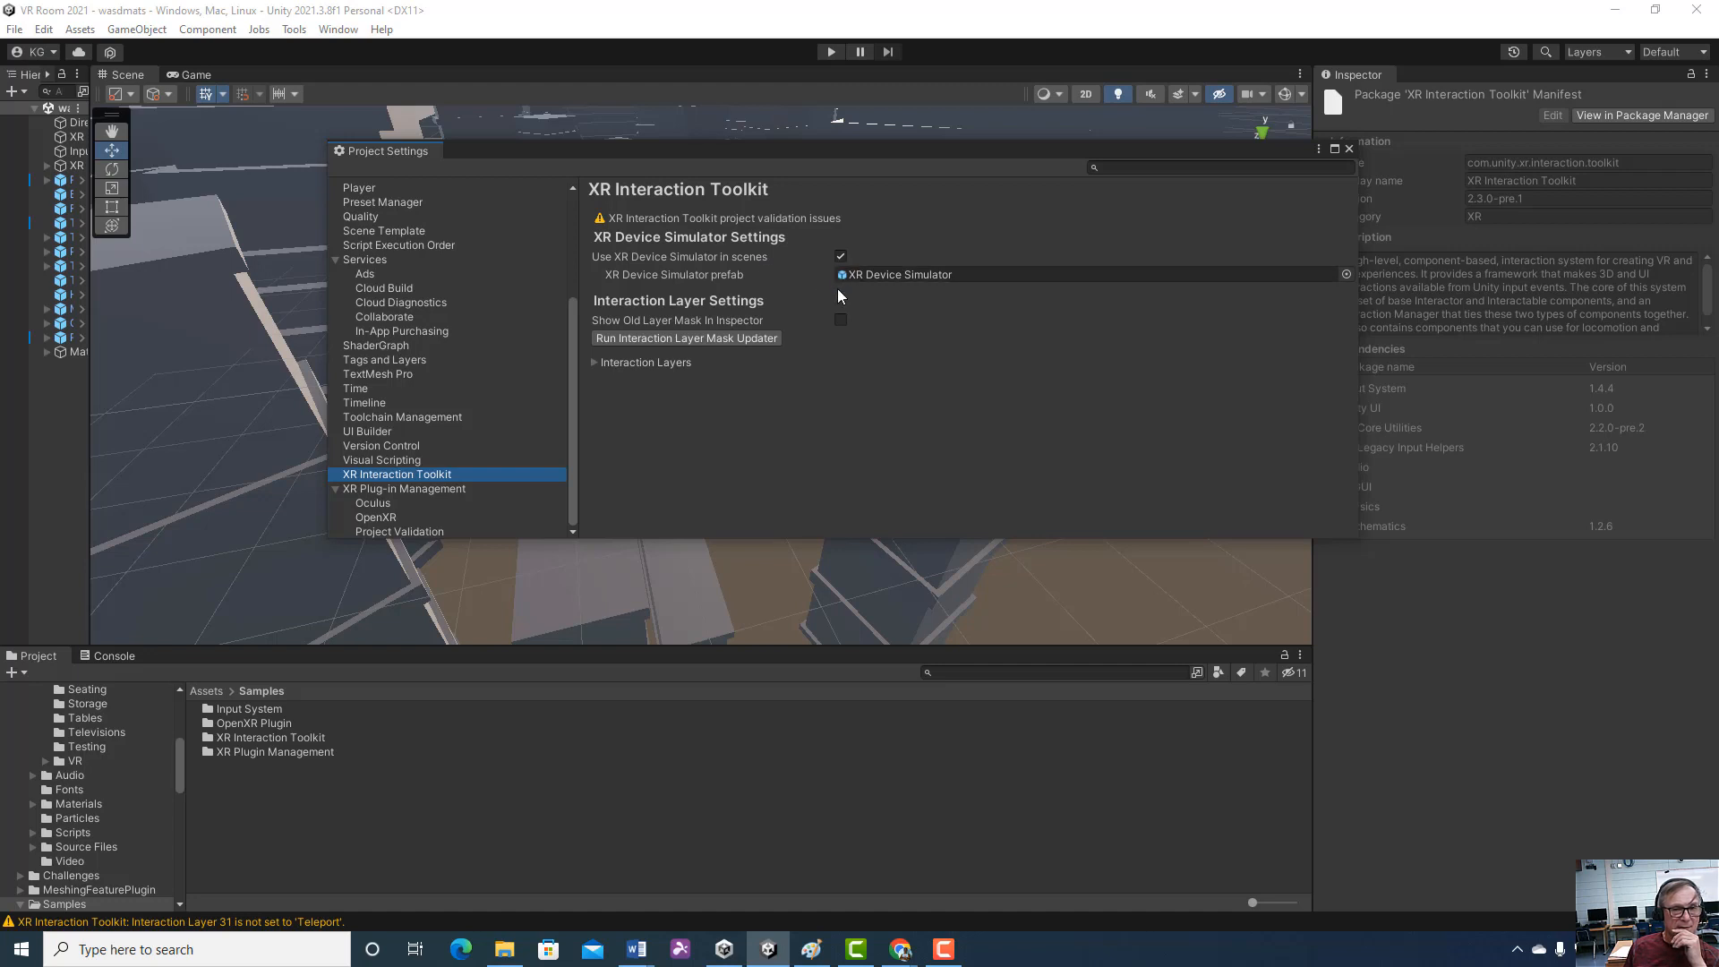
{"action": "left_click", "coordinate": [1351, 148]}
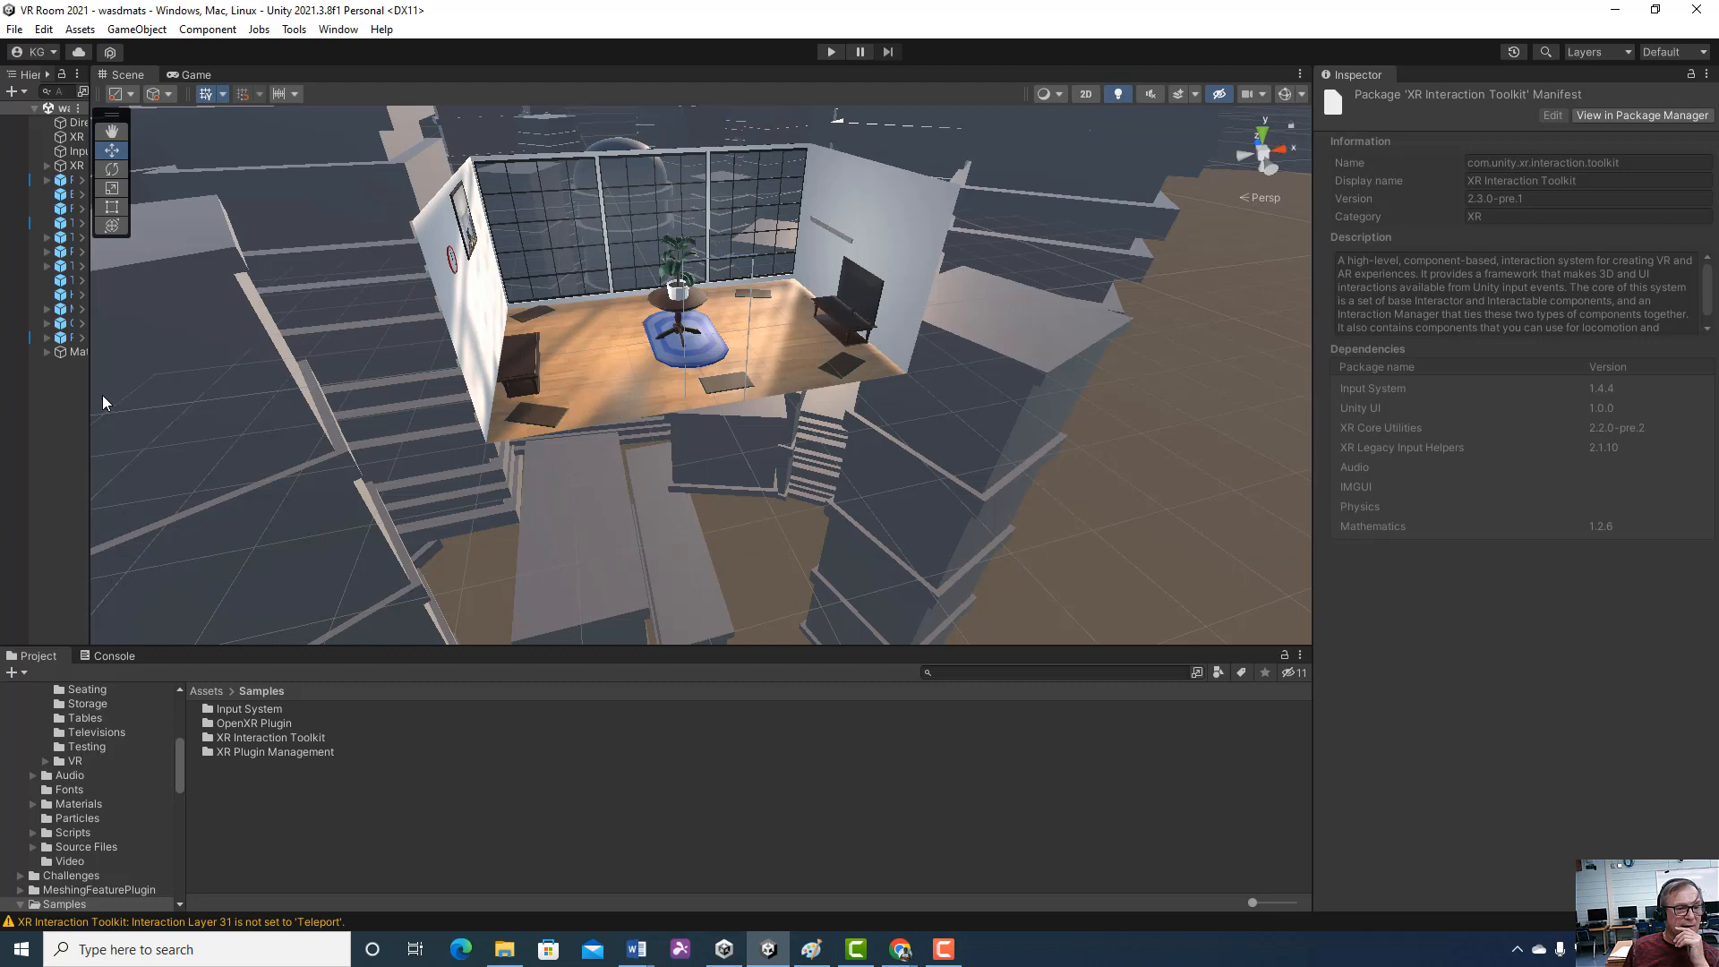
Widen the Hierarchy to show full object names, and open the 2.3.0-pre.1 folder of the XR Interaction Toolkit samples
{"action": "left_click_drag", "start_coordinate": [92, 381], "coordinate": [411, 382]}
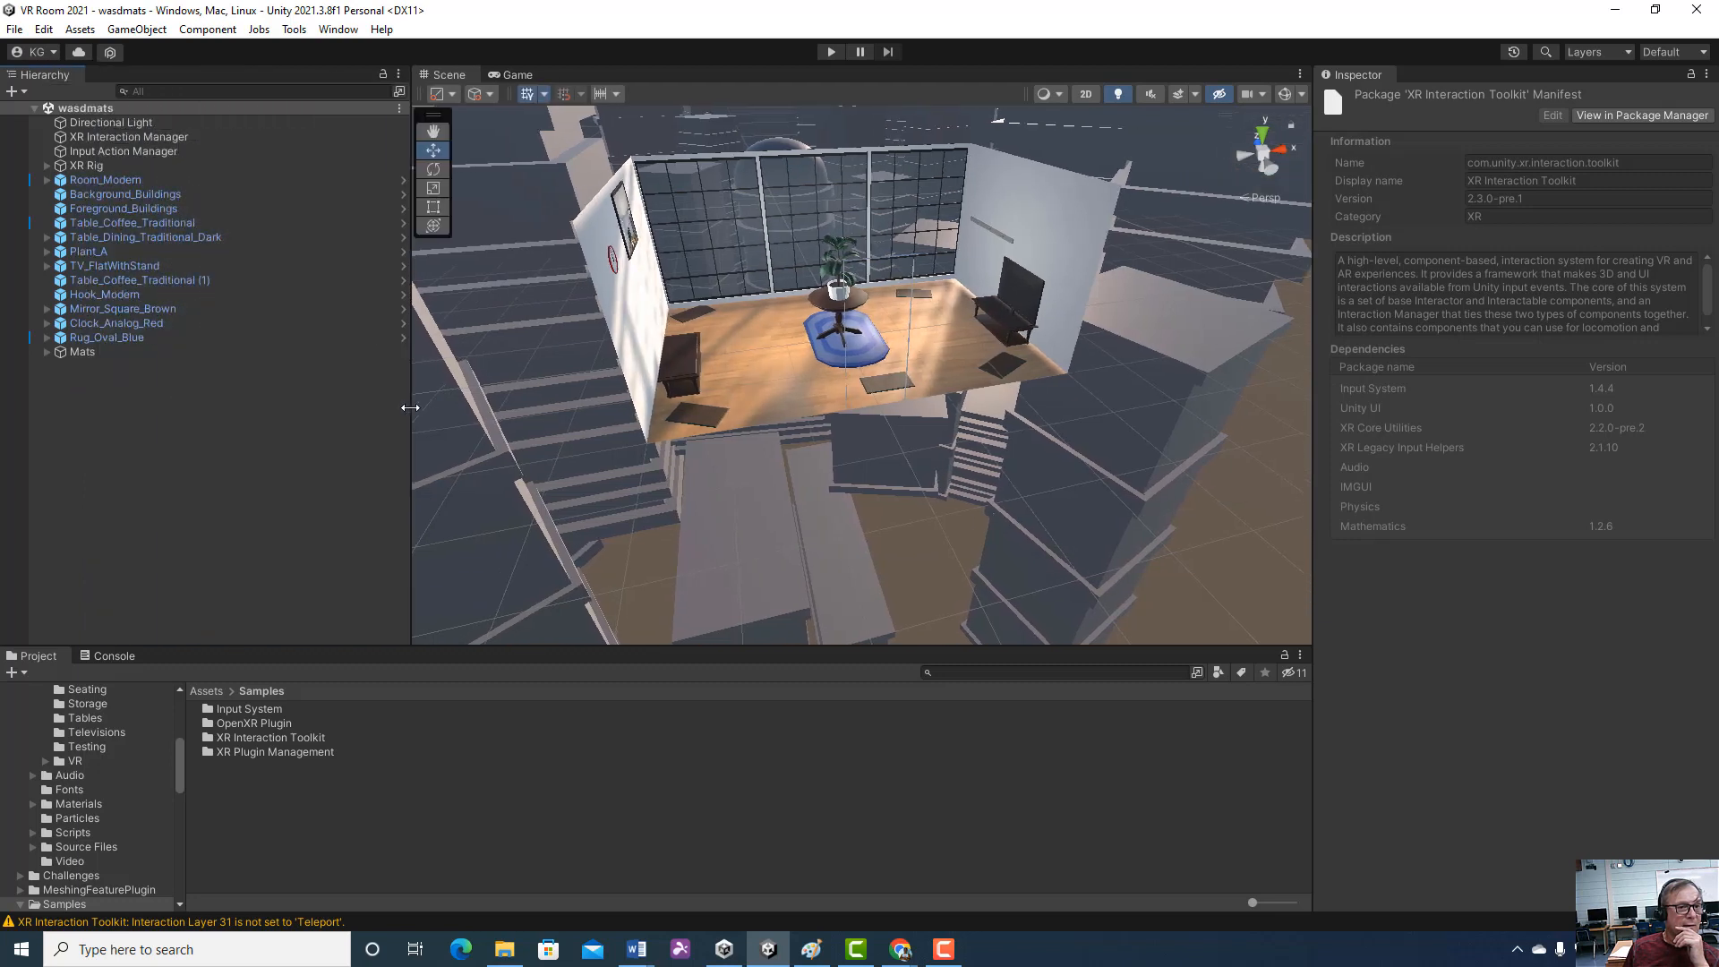
{"action": "left_click", "coordinate": [294, 325]}
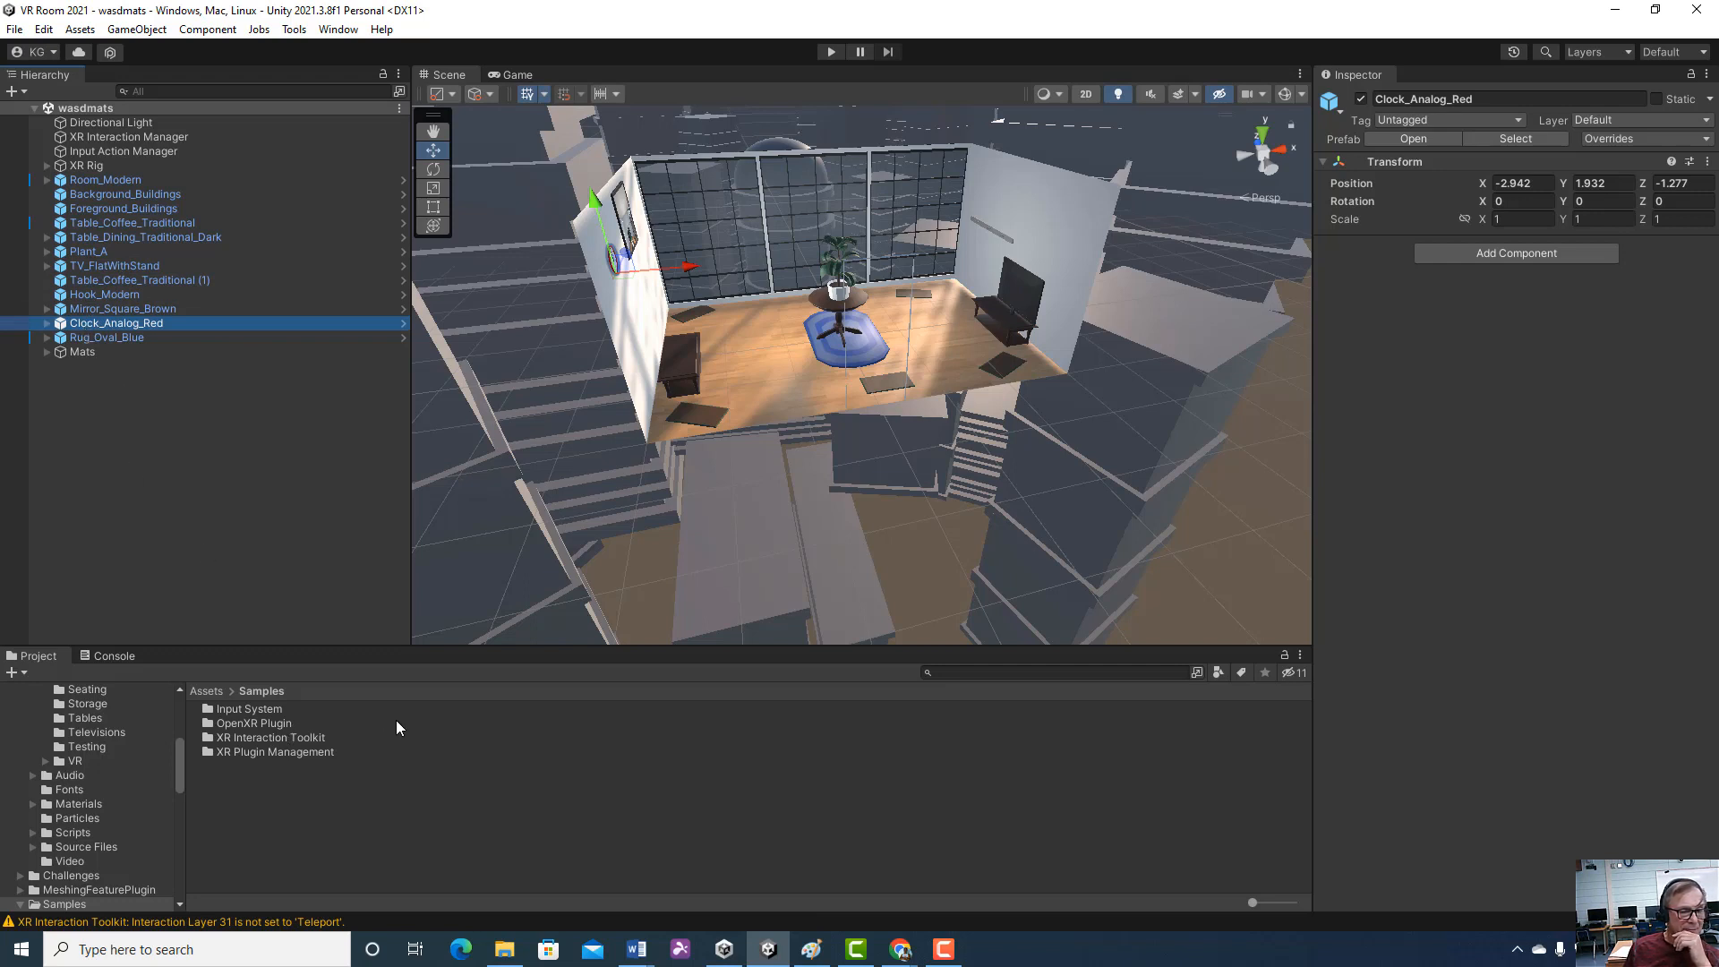
{"action": "left_click", "coordinate": [308, 739]}
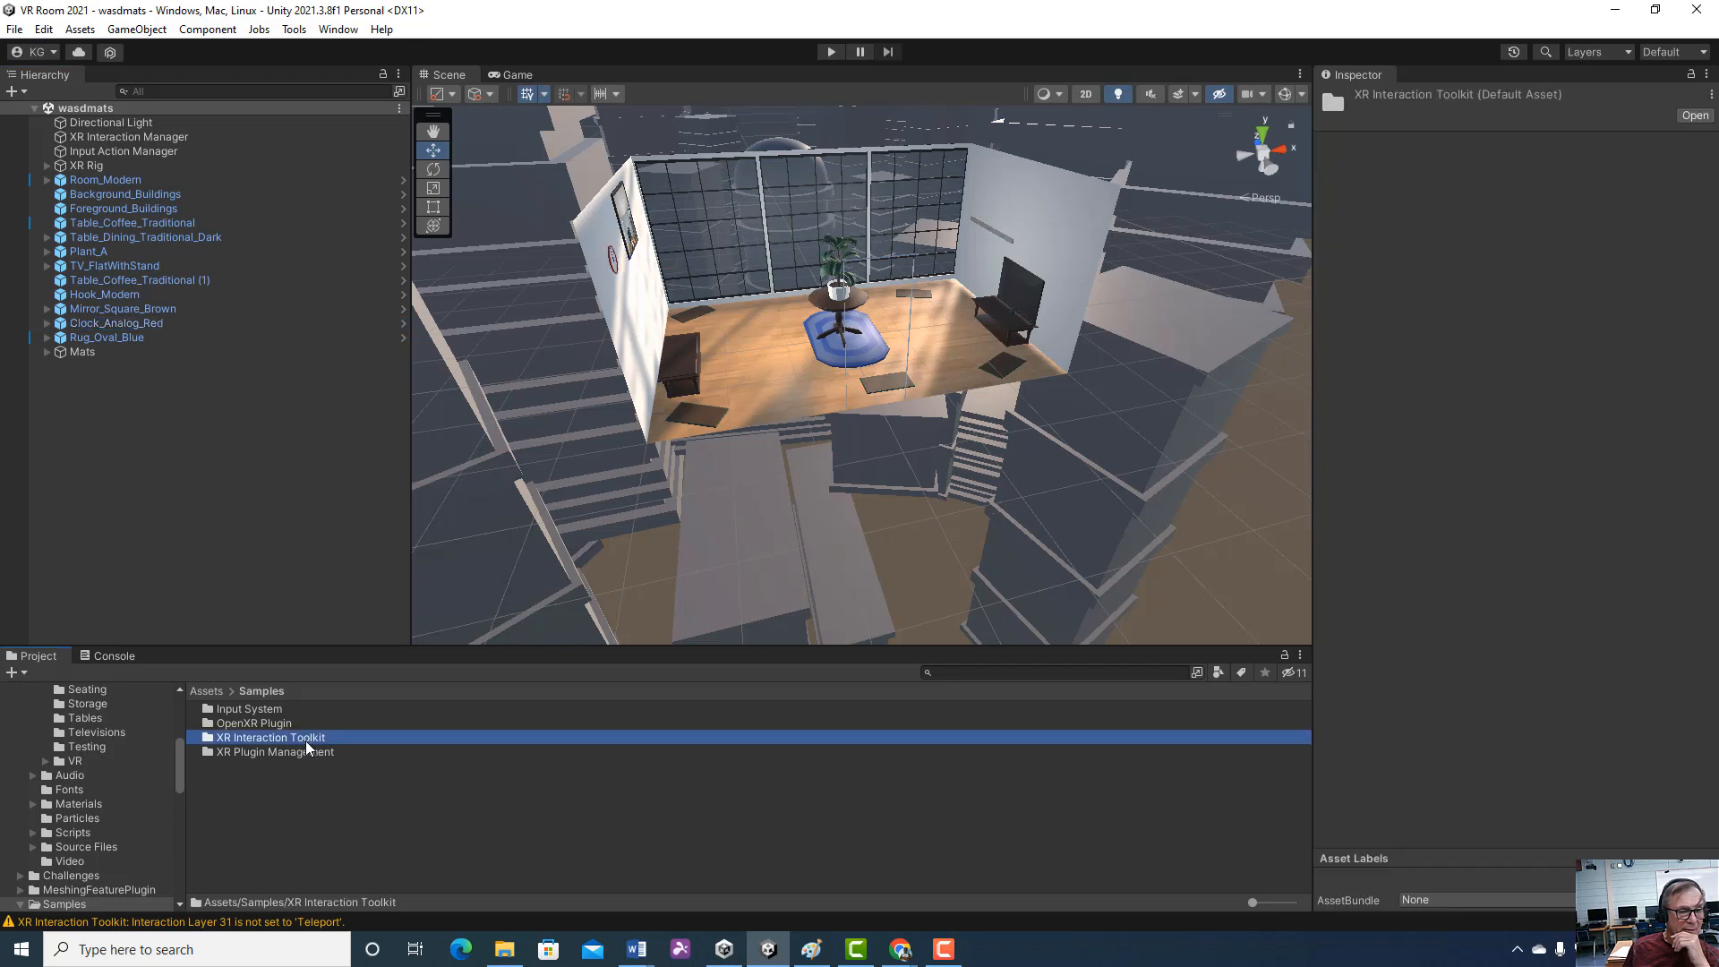
{"action": "left_click", "coordinate": [305, 739]}
{"action": "left_click", "coordinate": [270, 690]}
{"action": "double_click", "coordinate": [208, 741]}
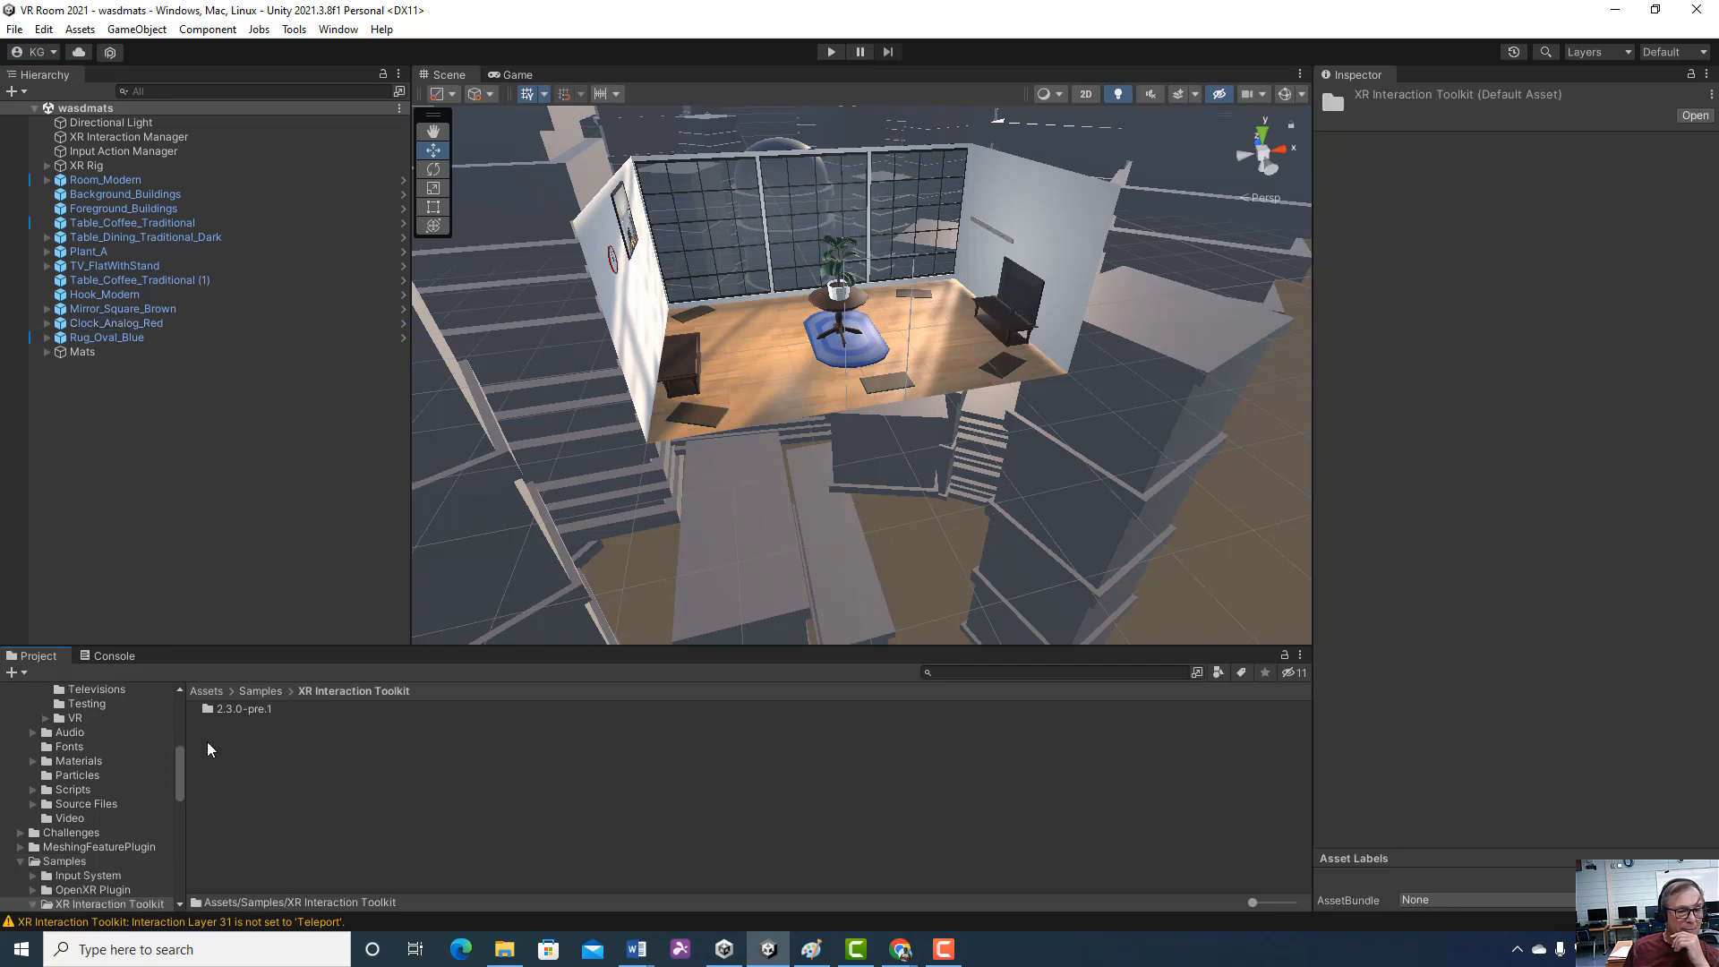
{"action": "double_click", "coordinate": [240, 709]}
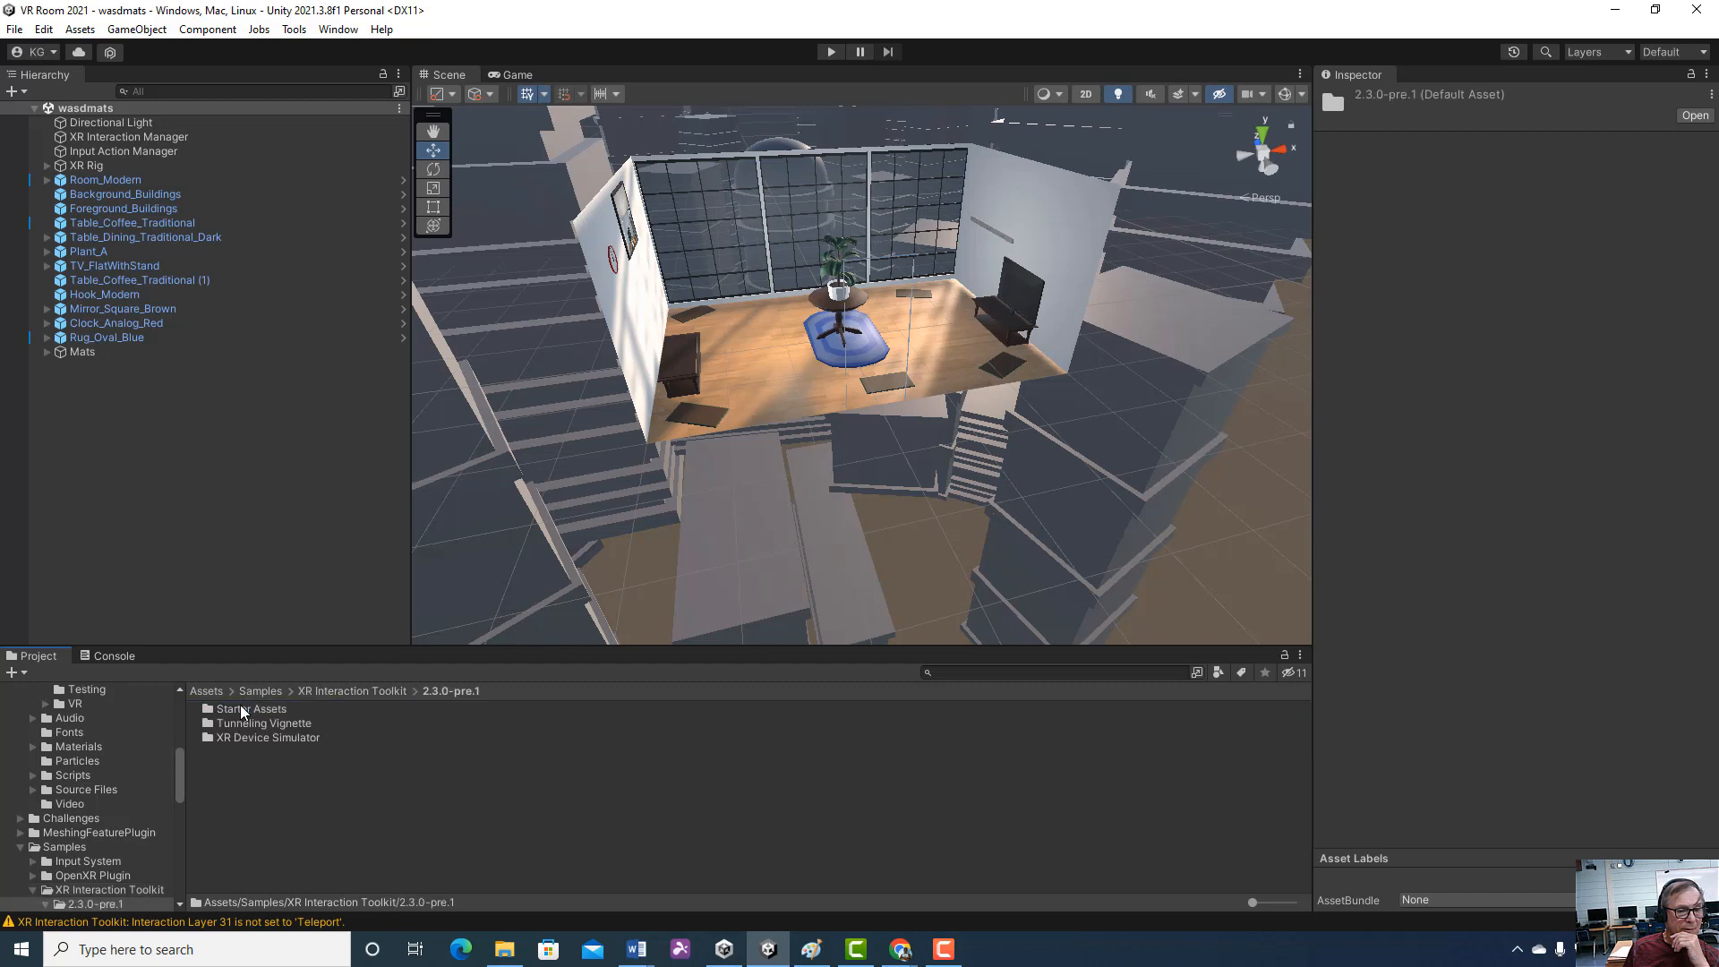
Look through the contents of the Tunneling Vignette and XR Device Simulator sample folders
{"action": "double_click", "coordinate": [287, 726]}
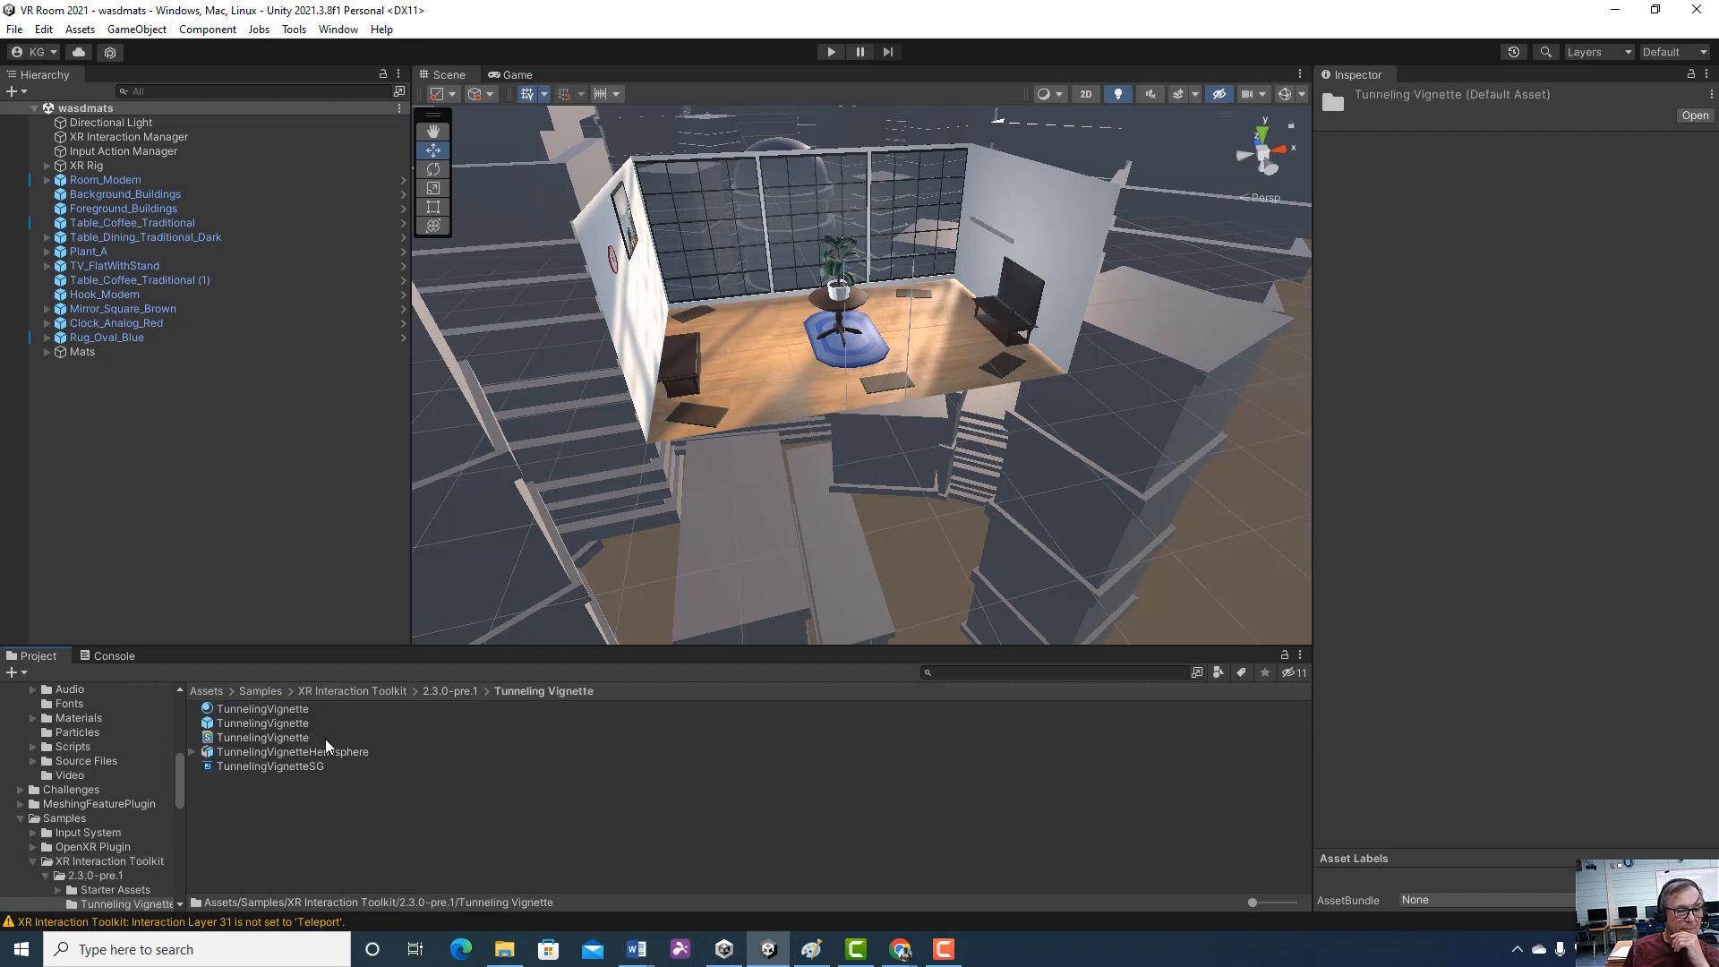
{"action": "left_click", "coordinate": [433, 687]}
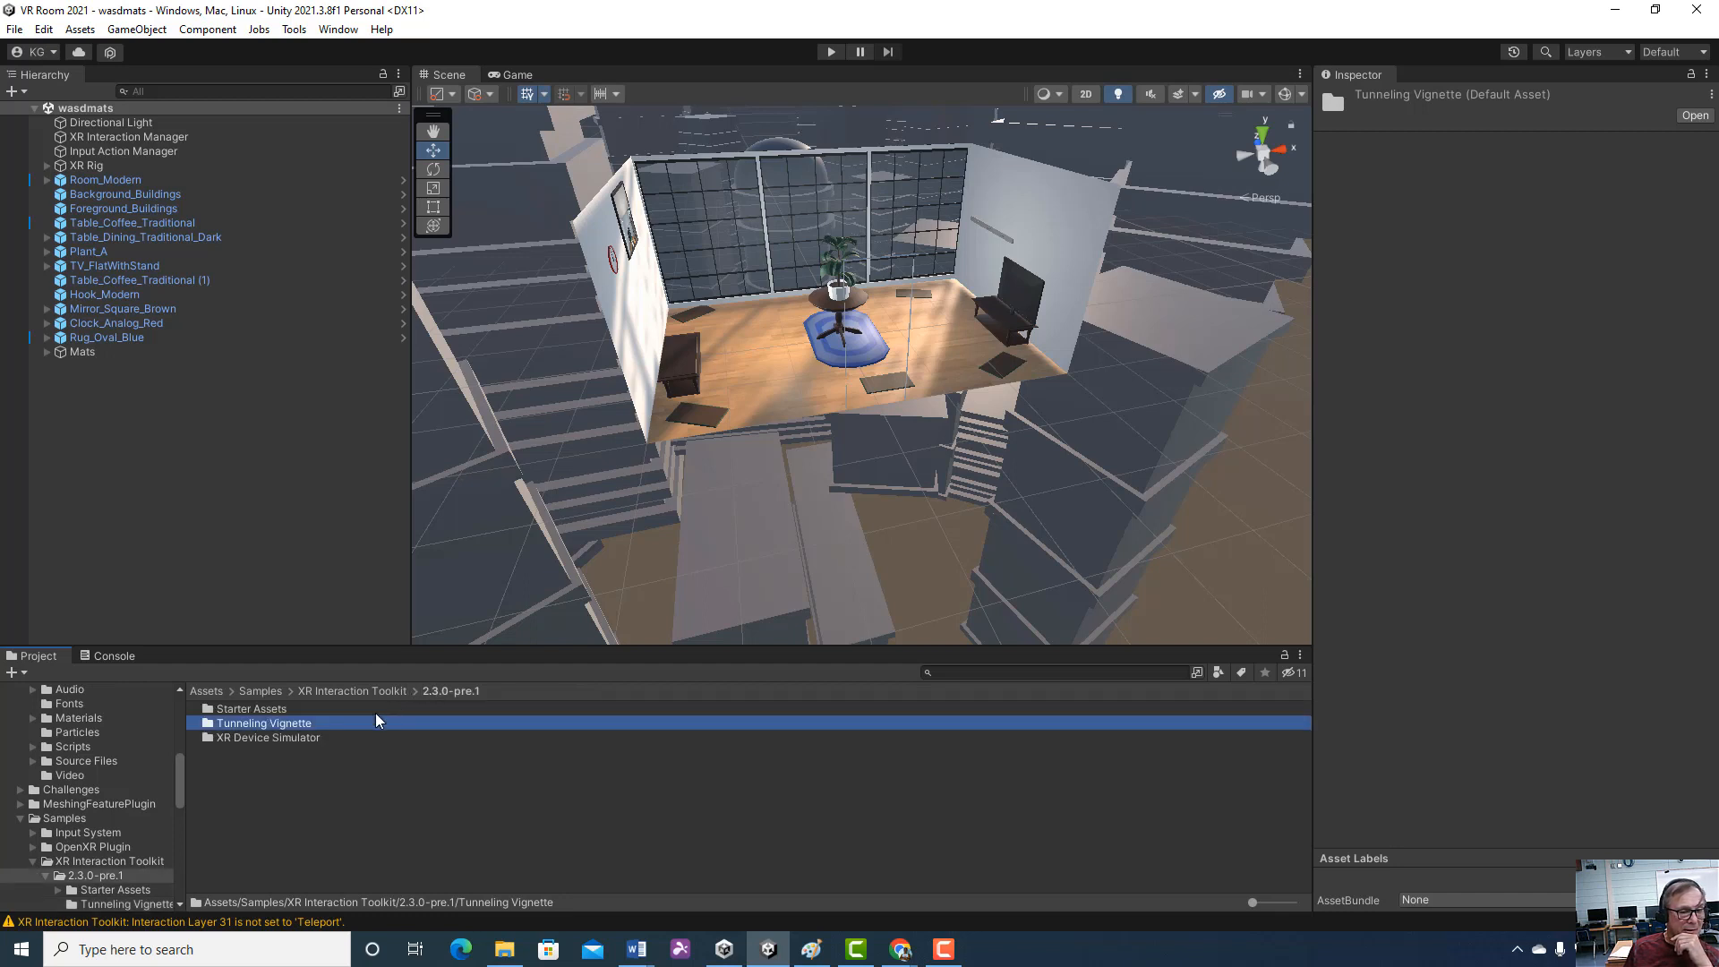
{"action": "double_click", "coordinate": [269, 738]}
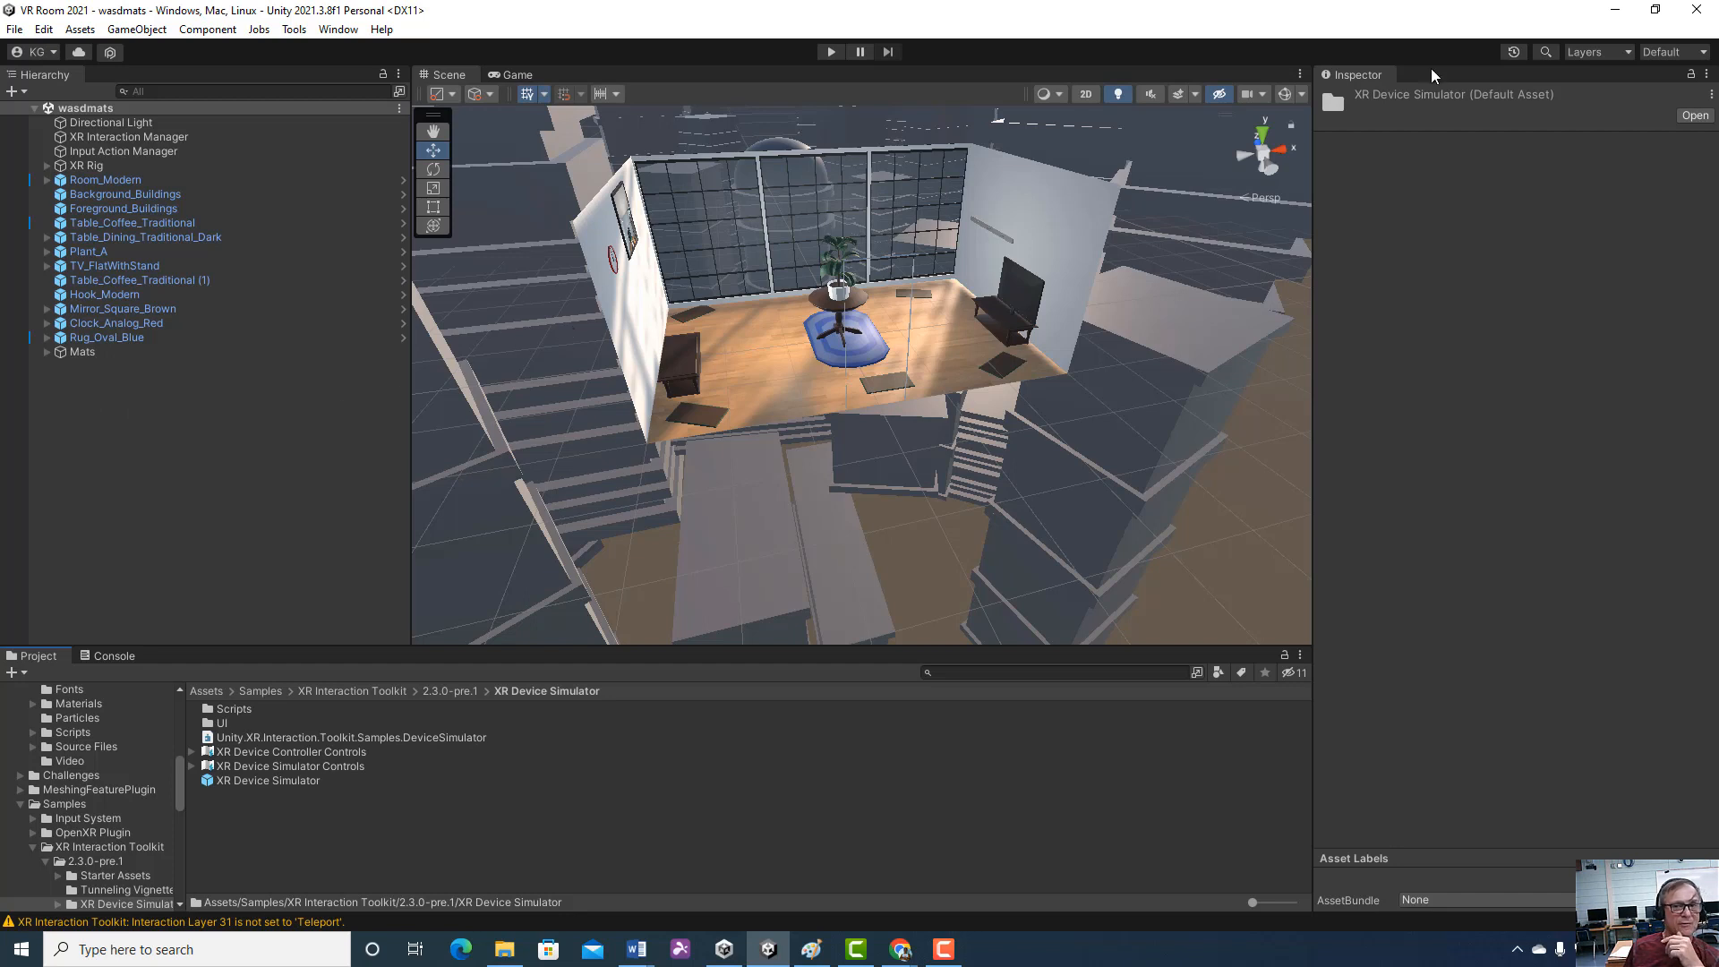
Play the scene, move forward, left, backward and right through the room with keyboard movement, and stop playing
{"action": "left_click", "coordinate": [830, 51]}
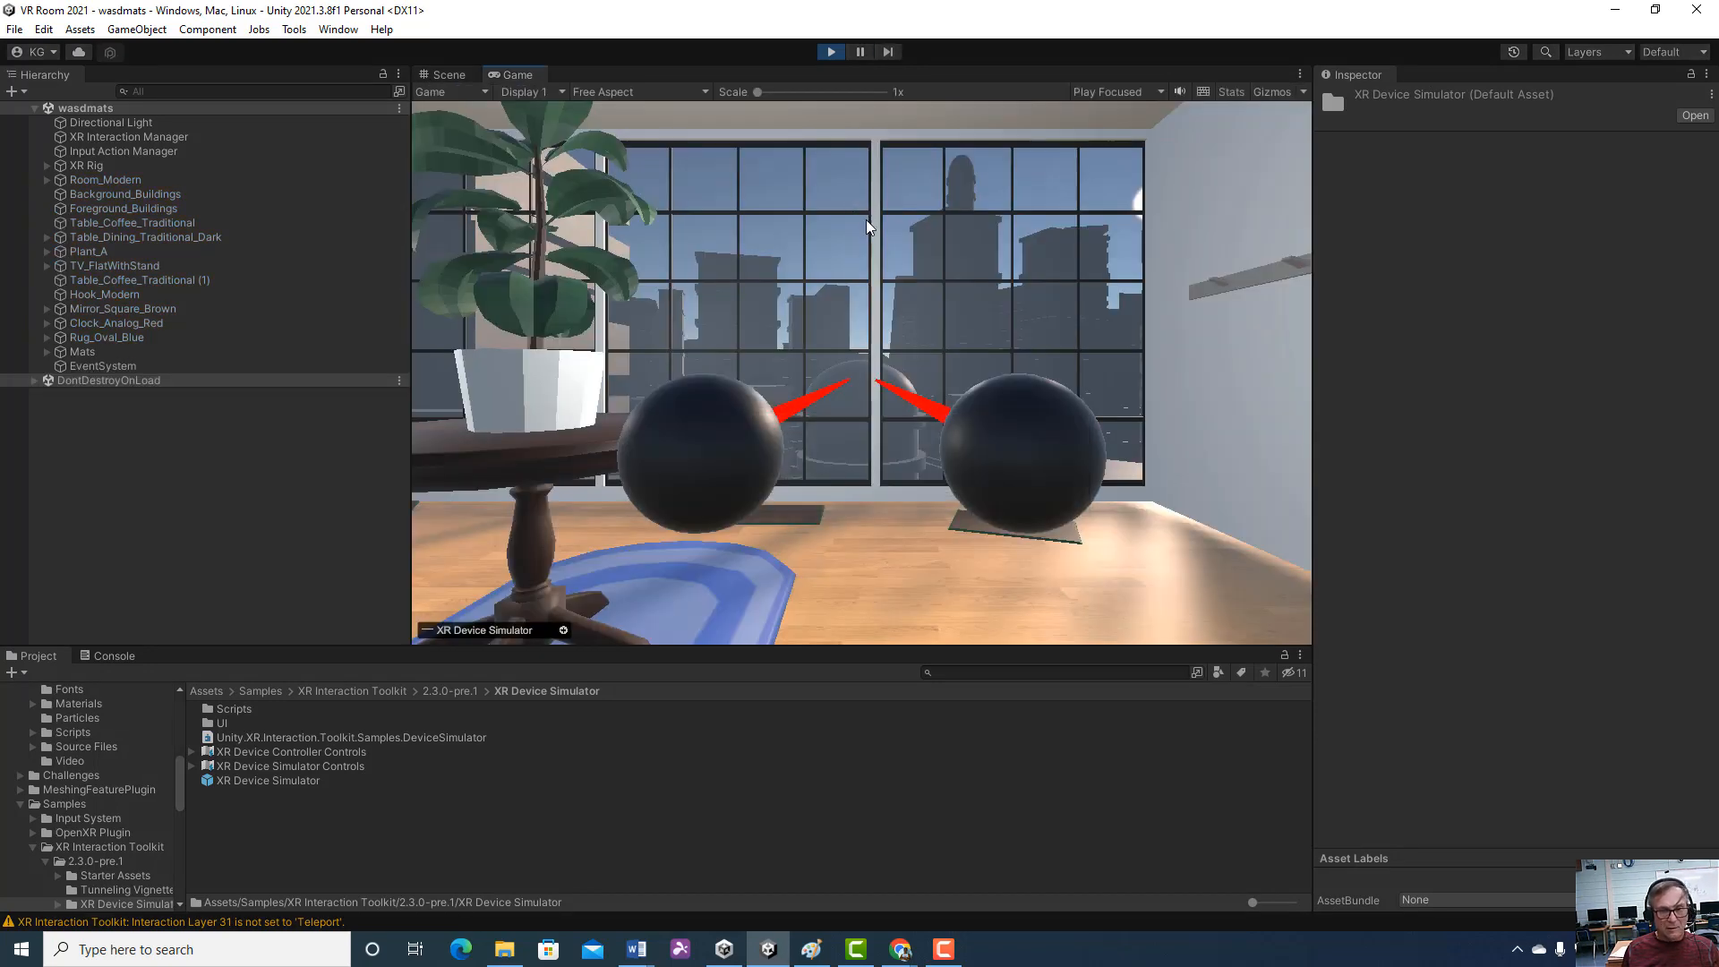
{"action": "key", "text": "w"}
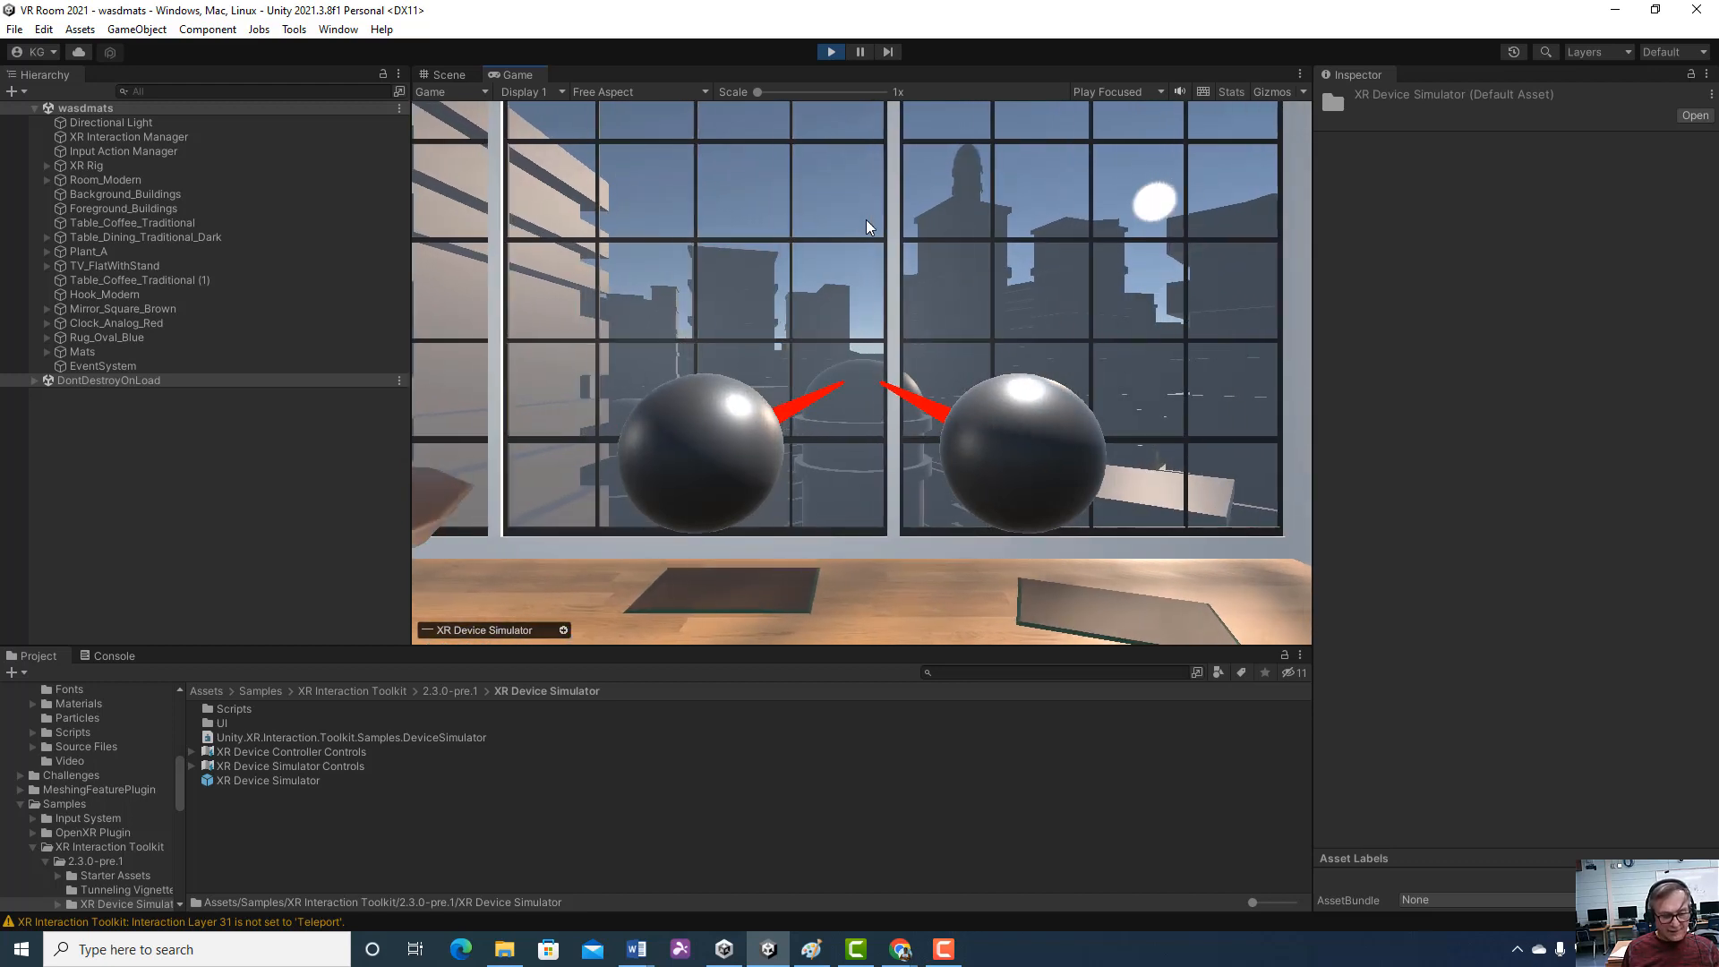
{"action": "key", "text": "a"}
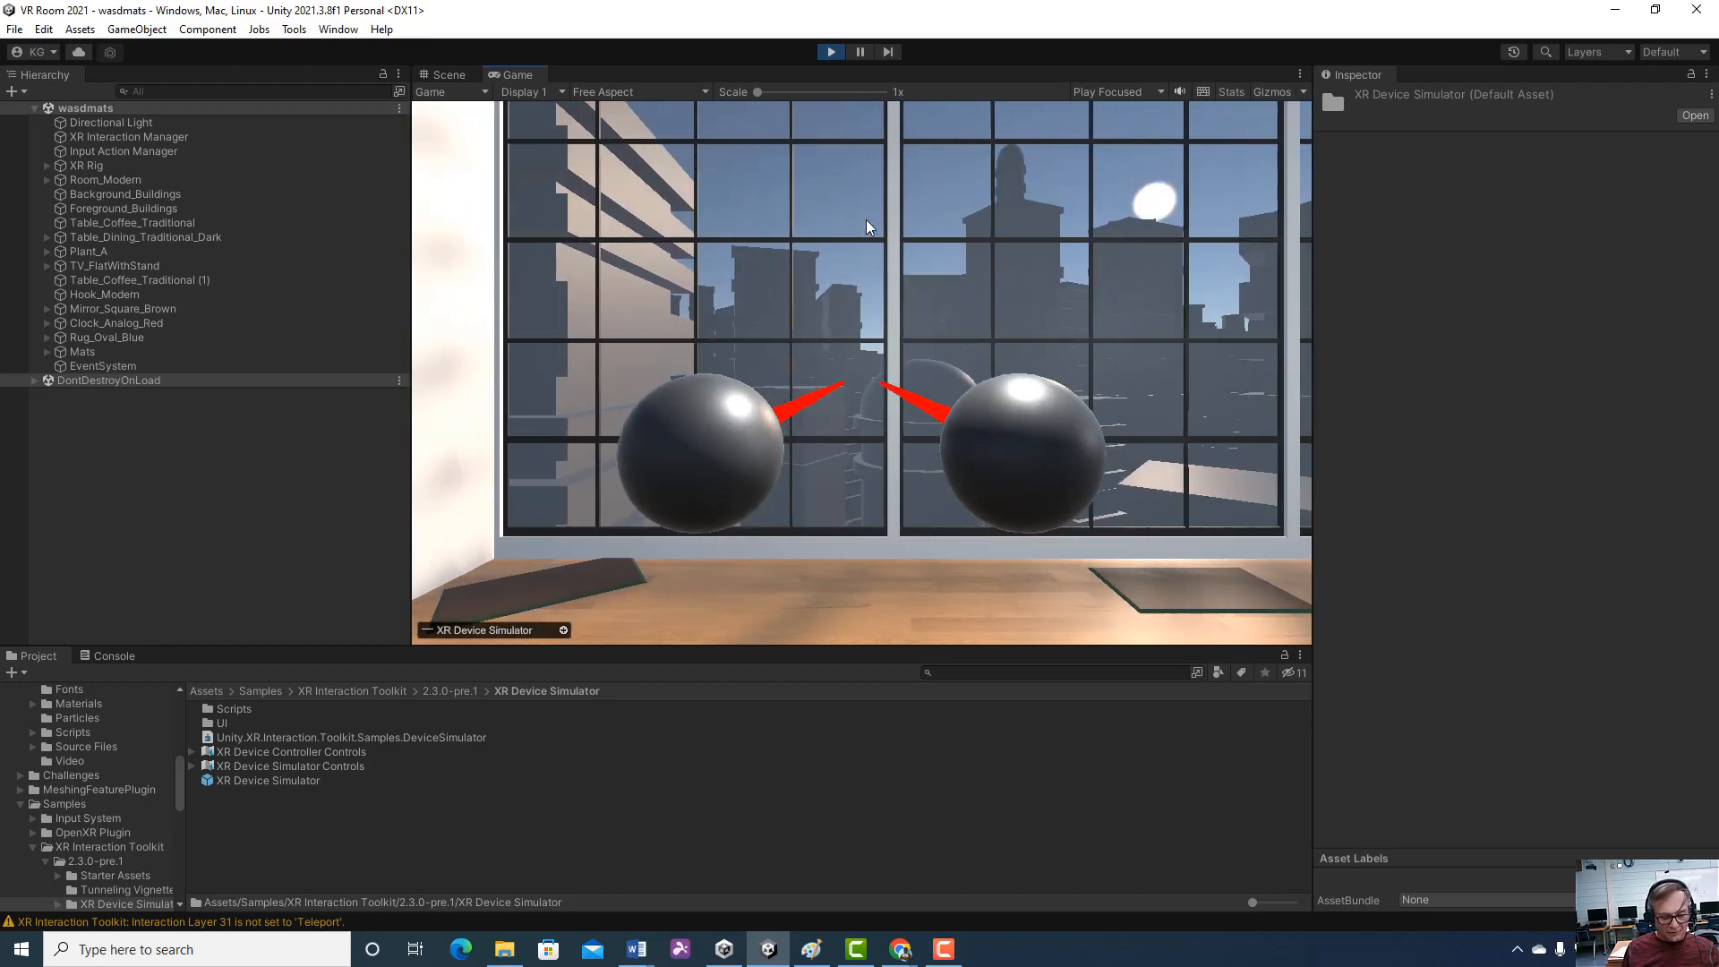
{"action": "key", "text": "s"}
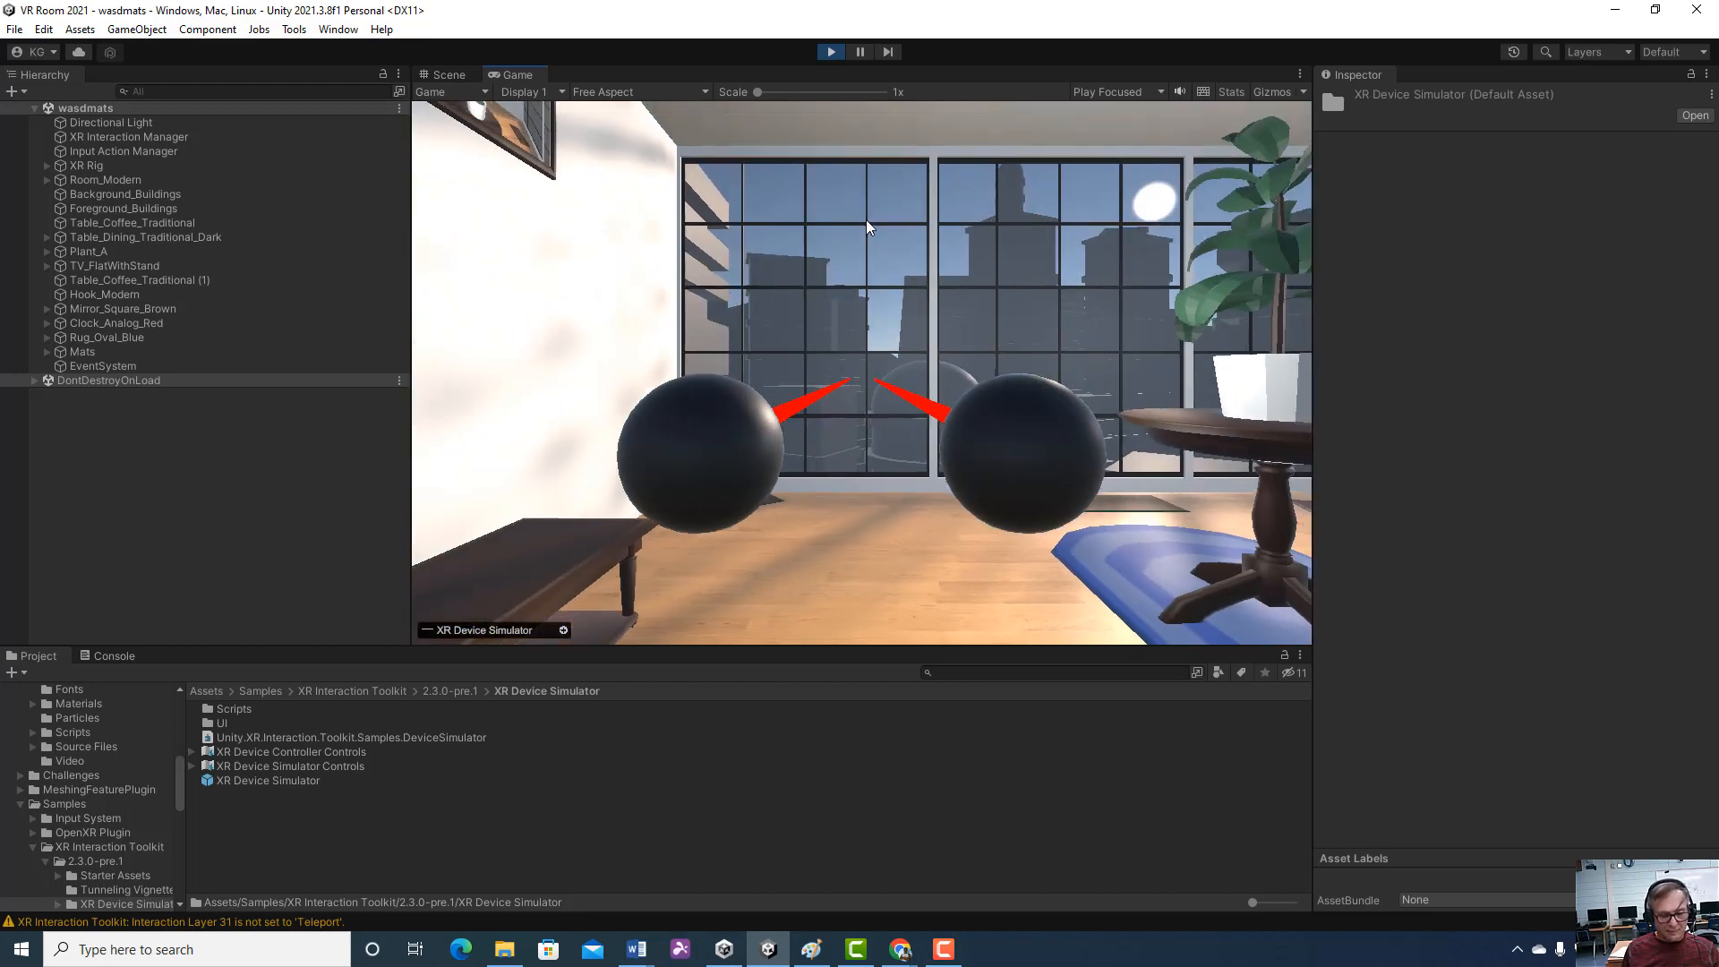
{"action": "key", "text": "d"}
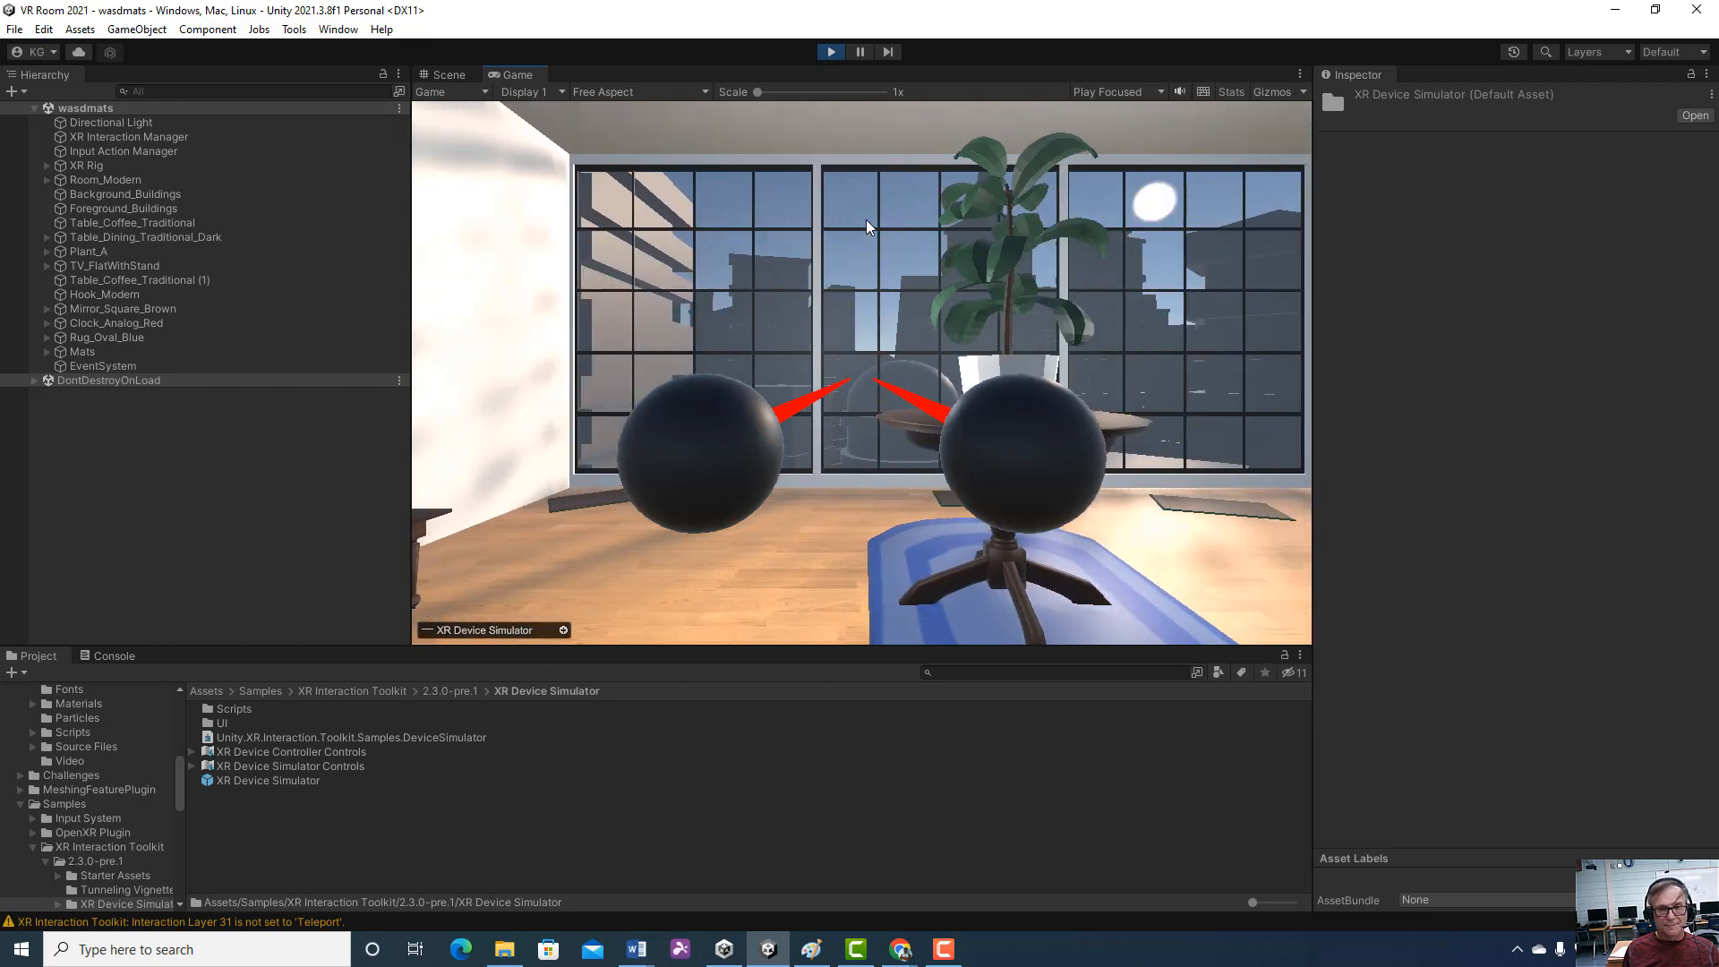
{"action": "key", "text": "d"}
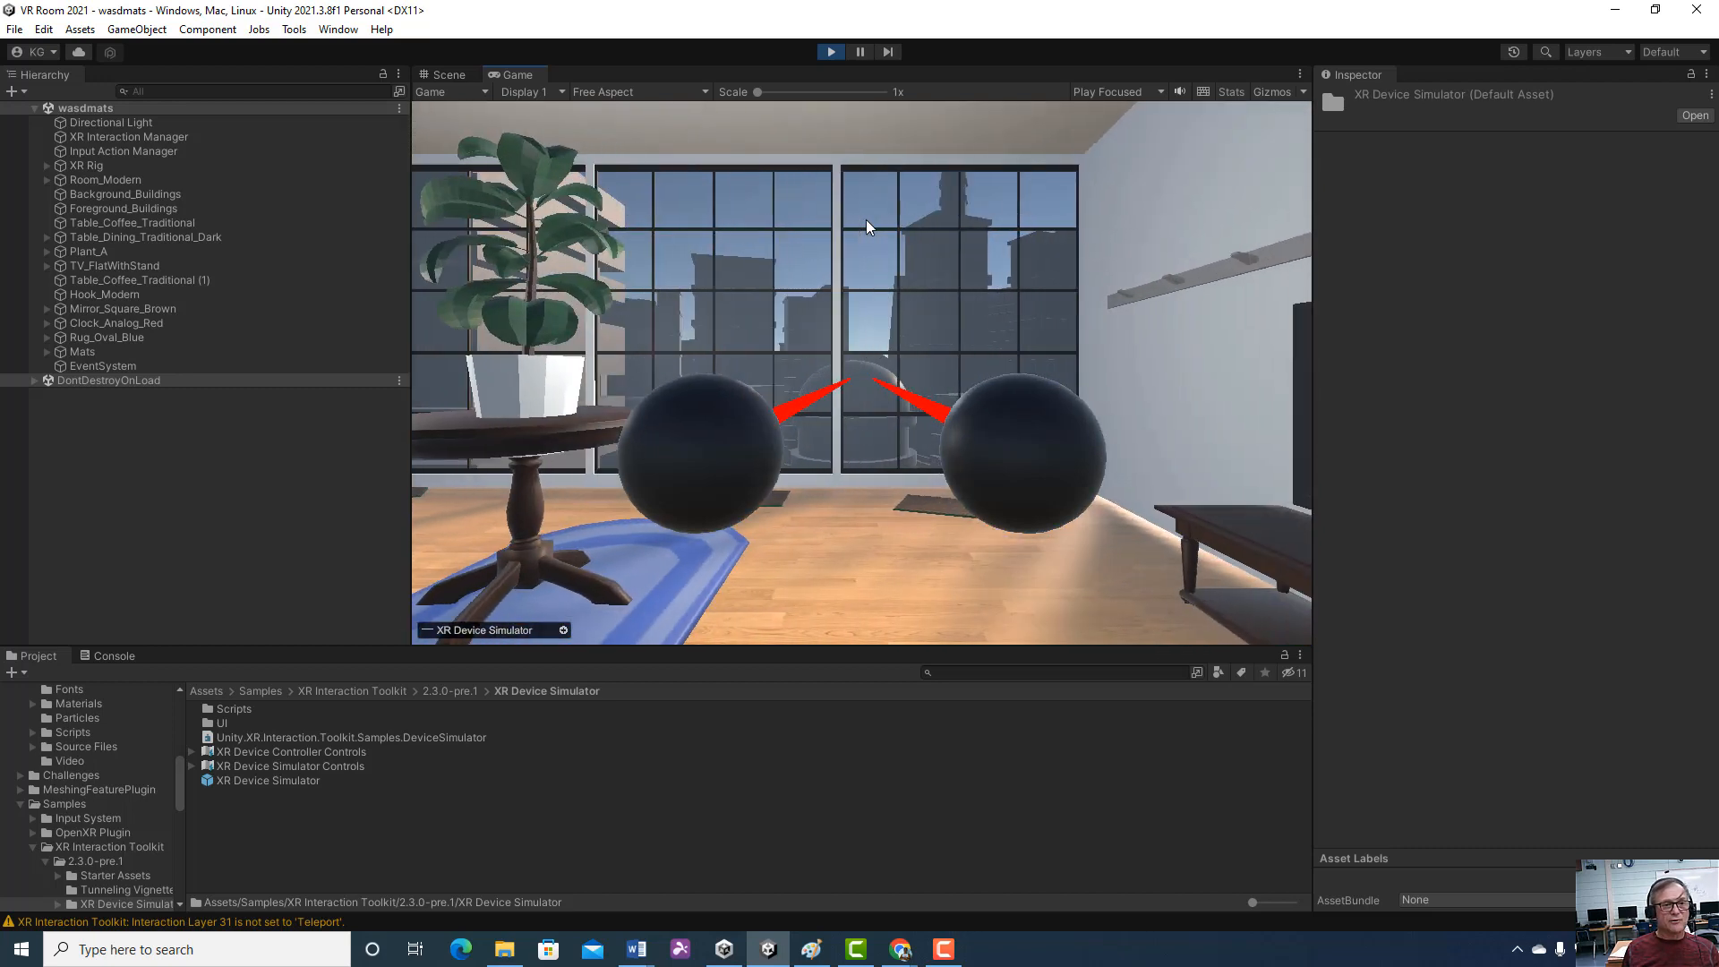
{"action": "left_click", "coordinate": [825, 57]}
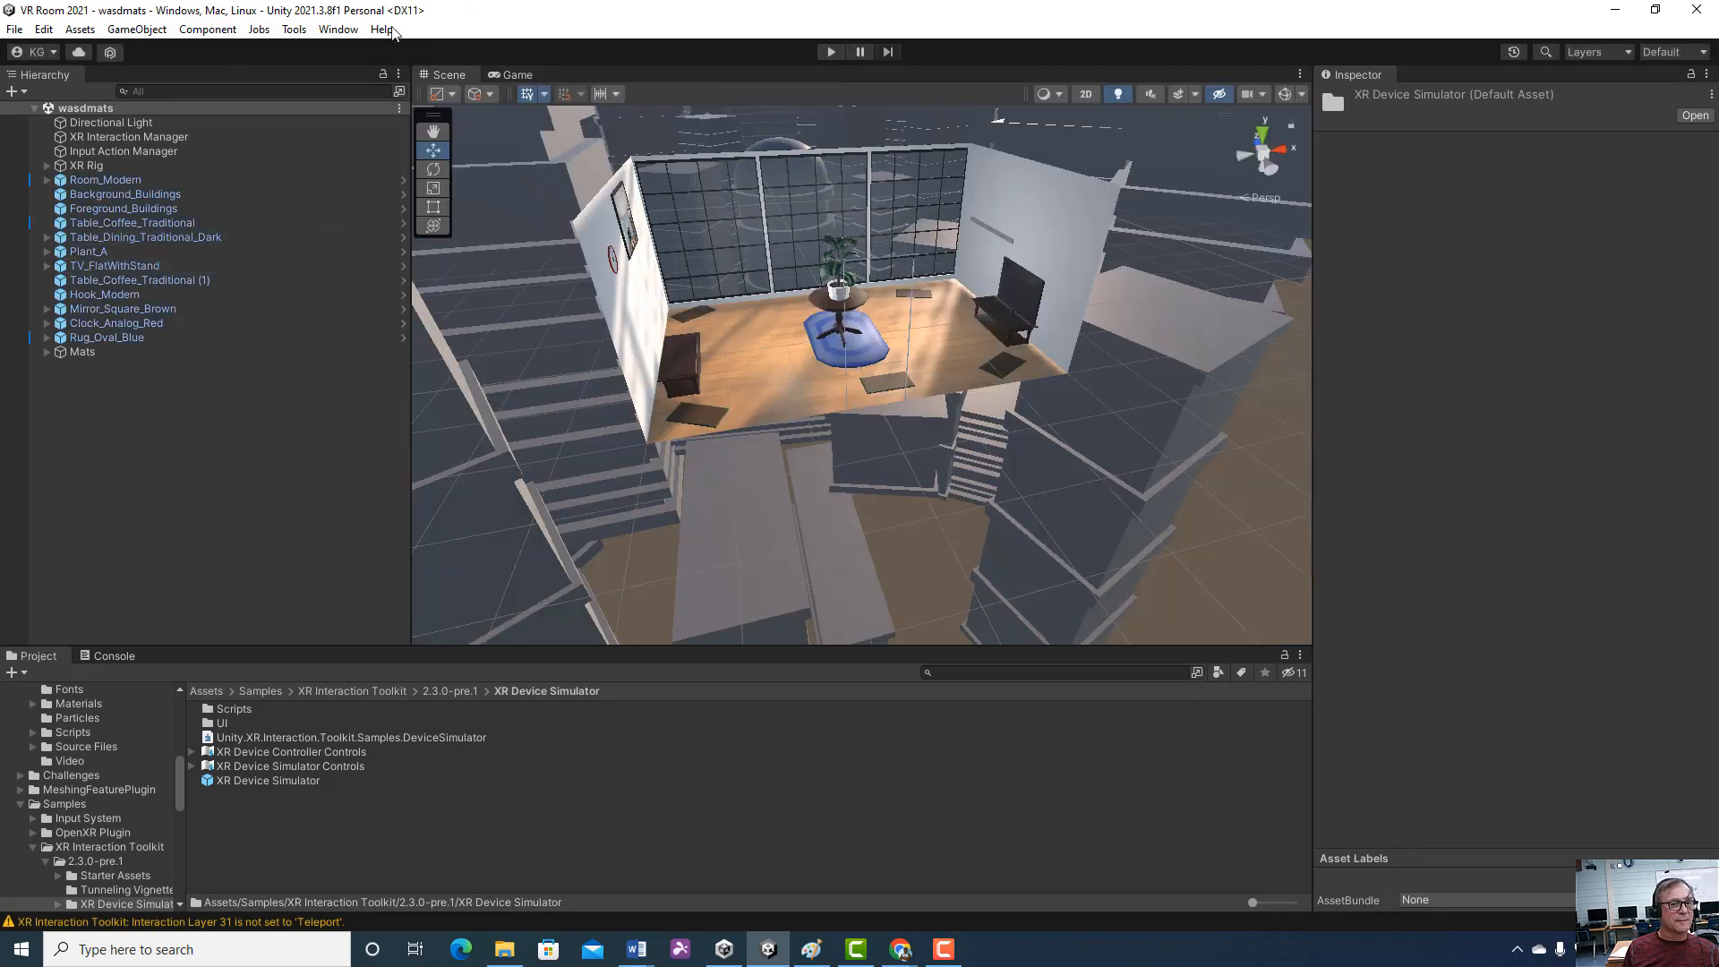
Filter the package list to packages in the project, check the Oculus XR Plugin package, and close the list
{"action": "left_click", "coordinate": [338, 30]}
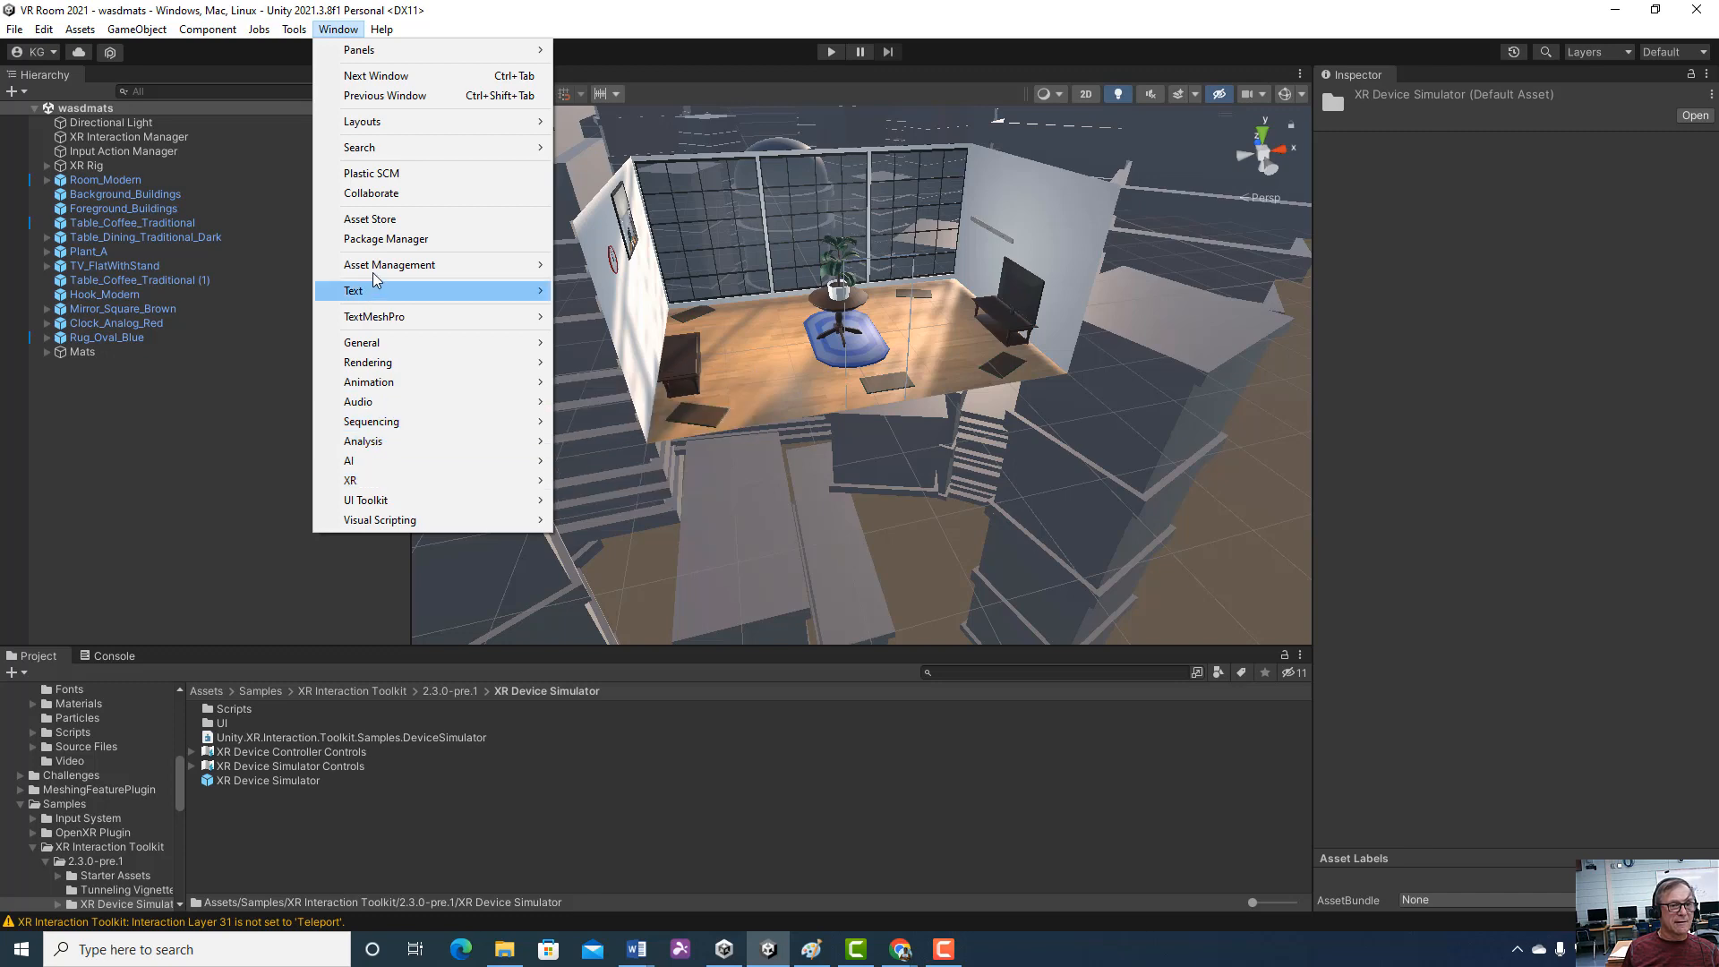
{"action": "left_click", "coordinate": [378, 240]}
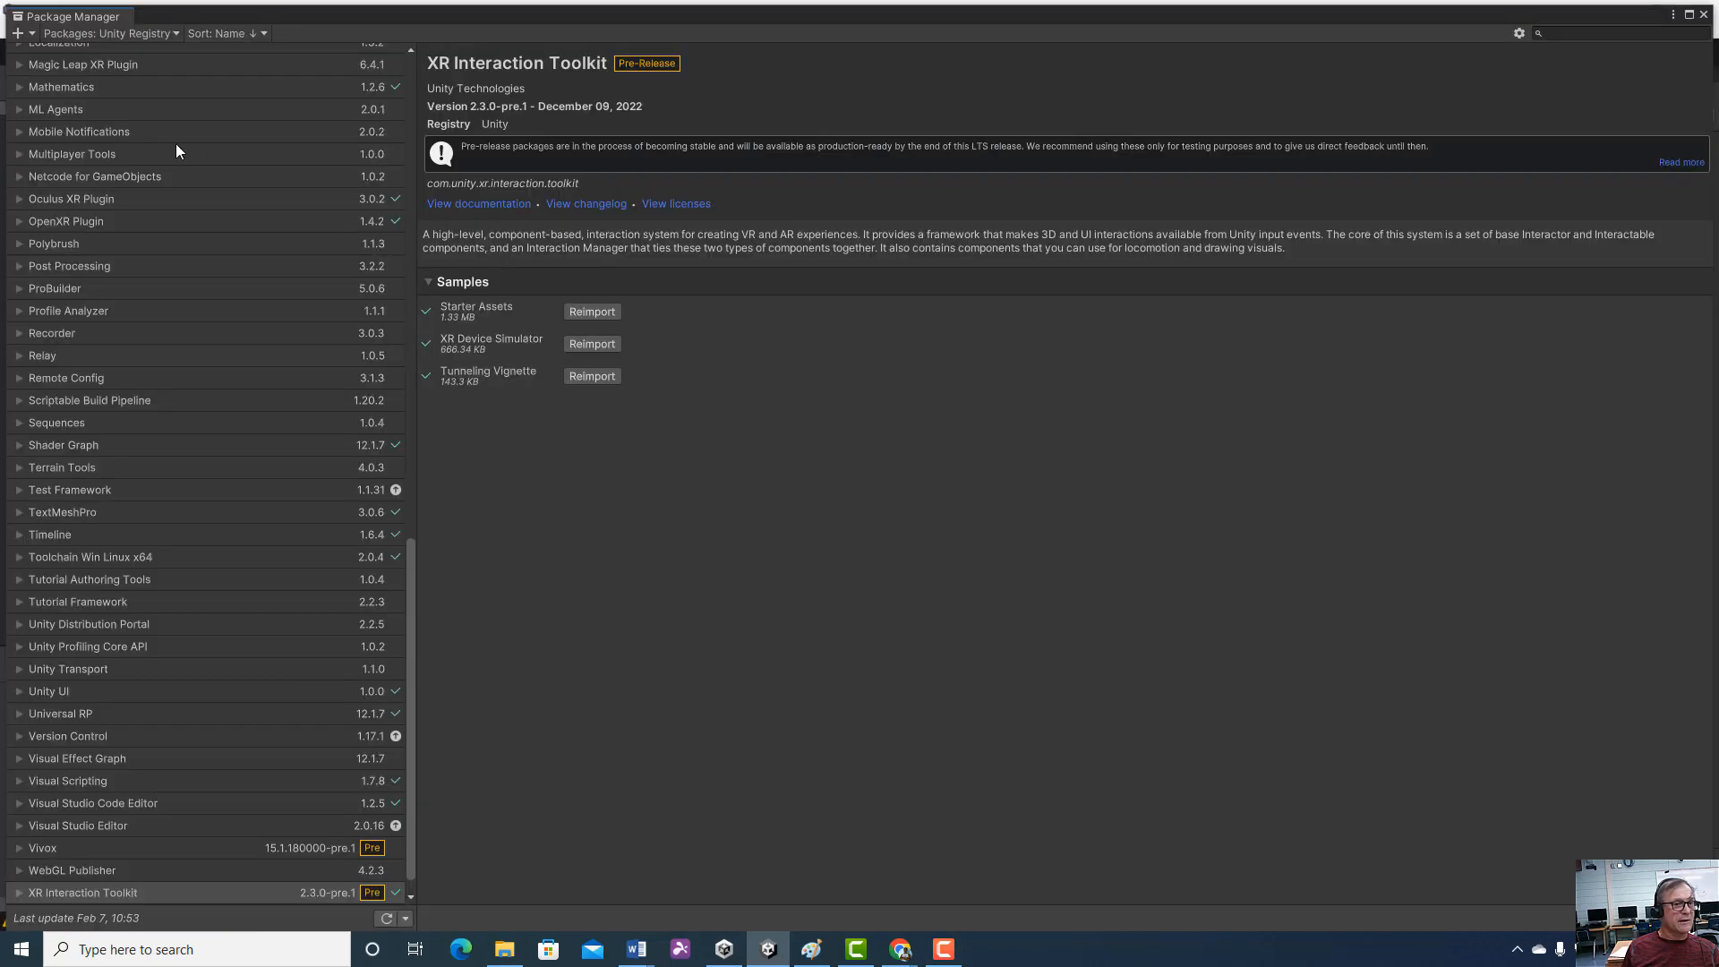
{"action": "scroll", "coordinate": [233, 283], "scroll_direction": "down", "scroll_amount": 1}
{"action": "scroll", "coordinate": [232, 283], "scroll_direction": "up", "scroll_amount": 1}
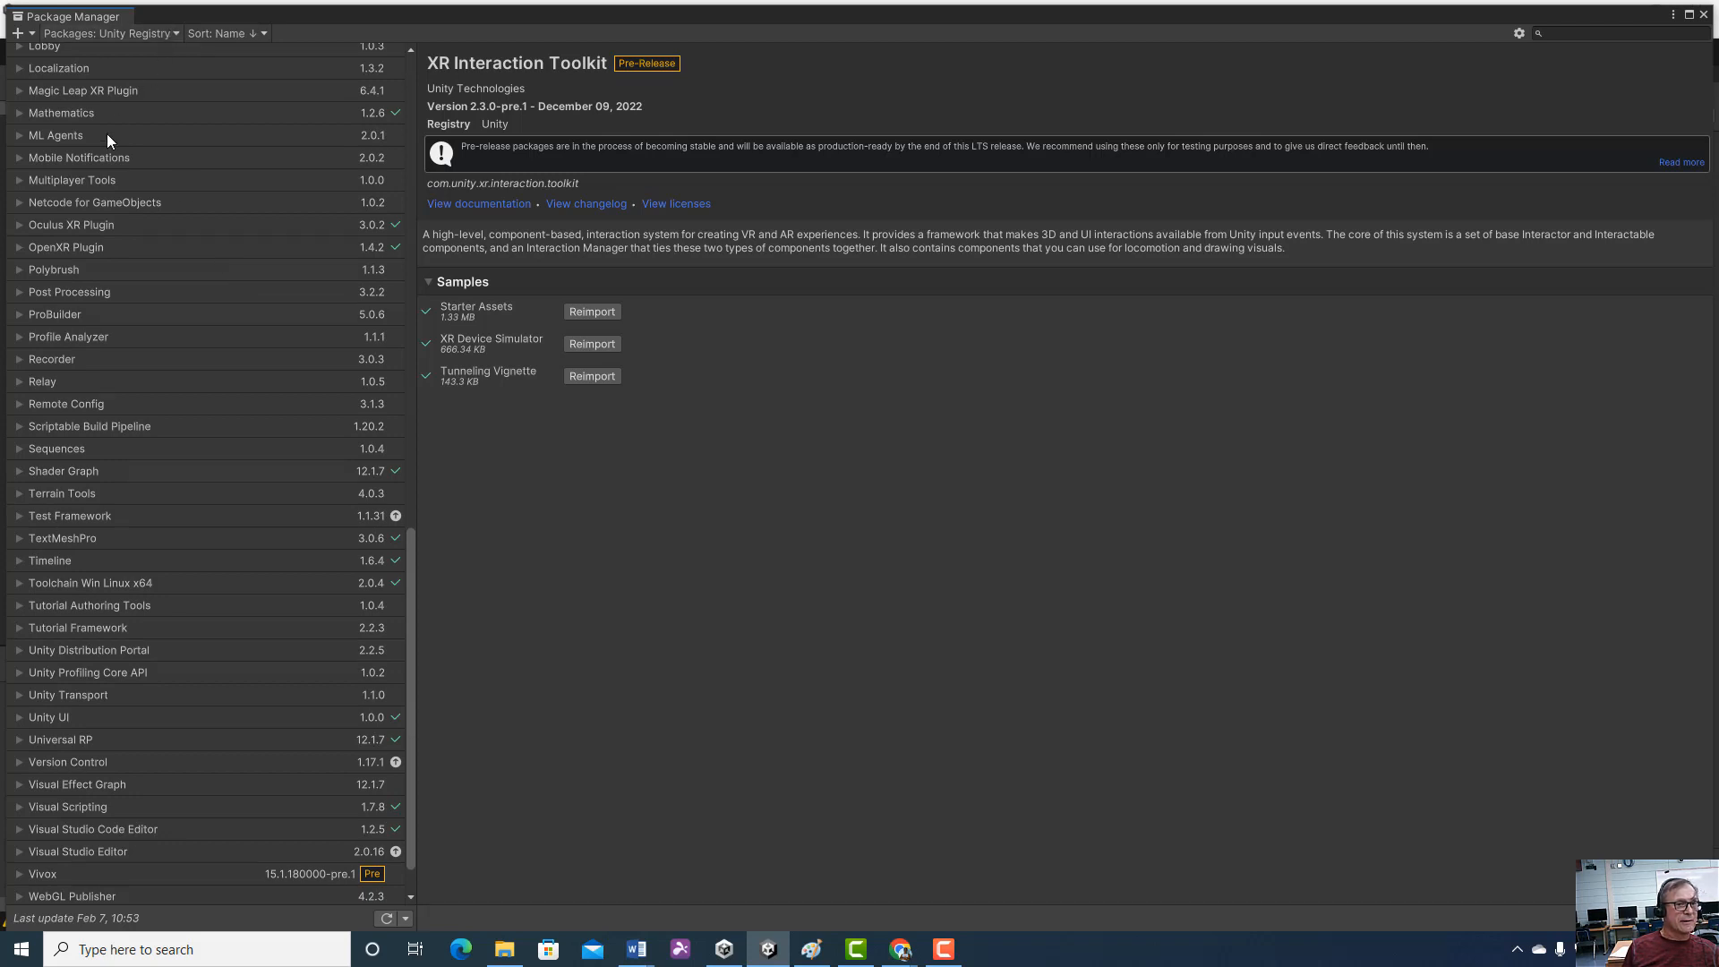
{"action": "left_click", "coordinate": [175, 33]}
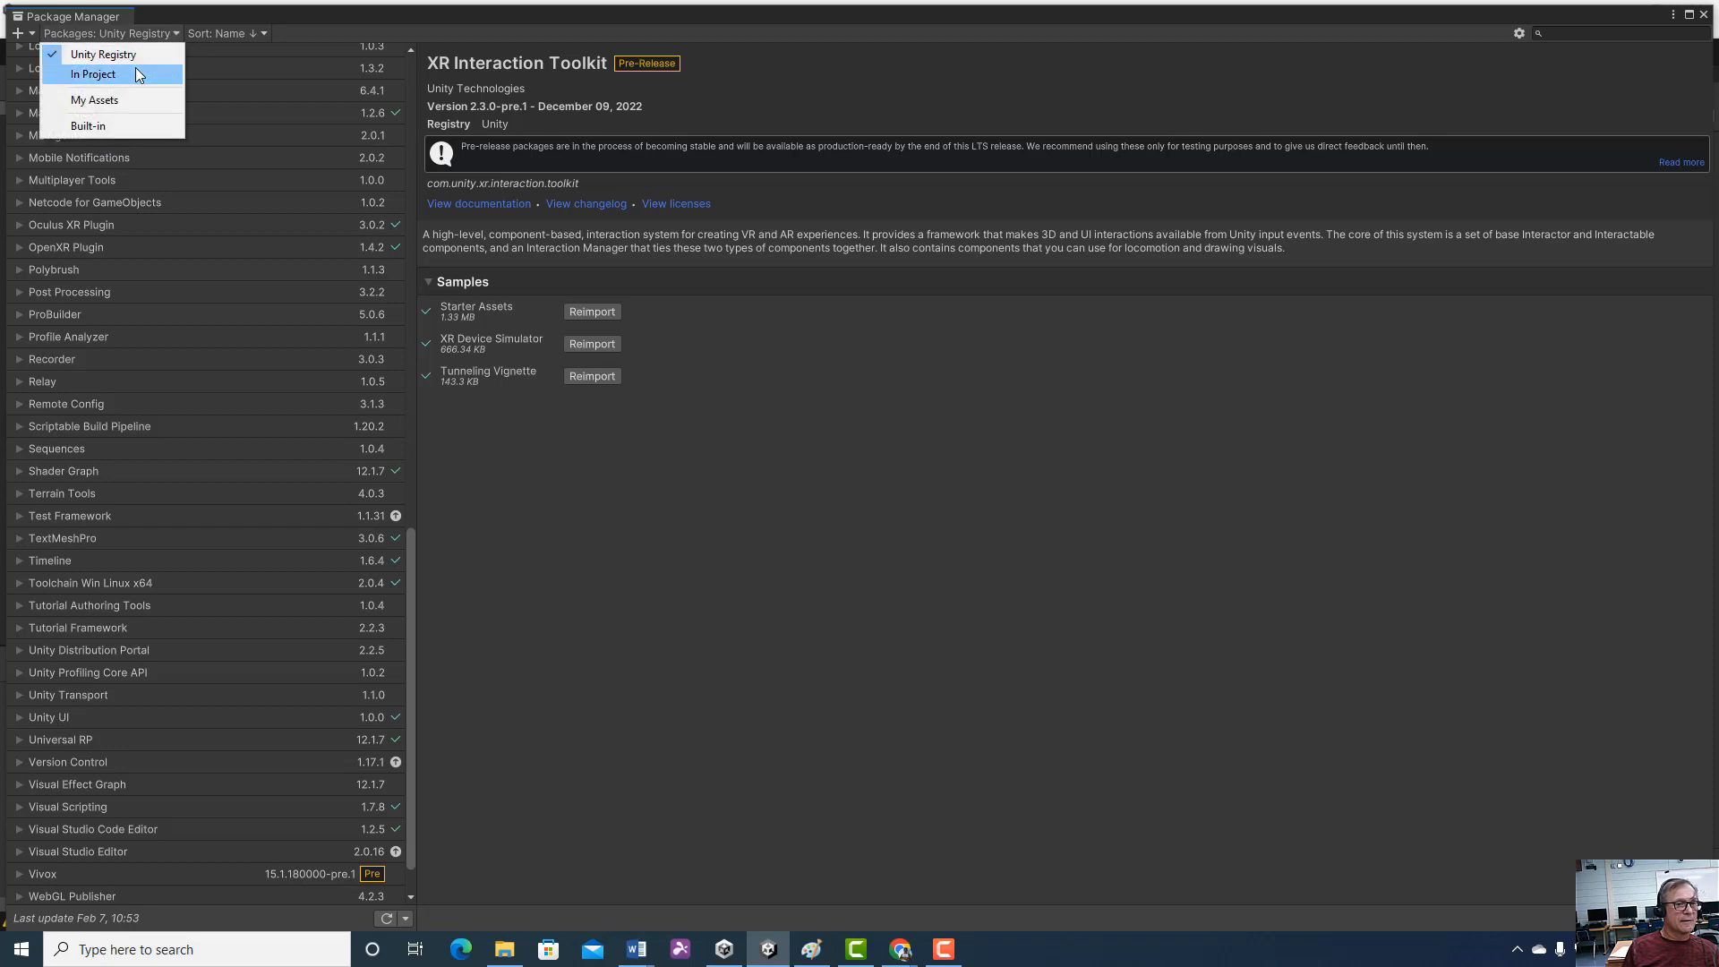
{"action": "left_click", "coordinate": [136, 72]}
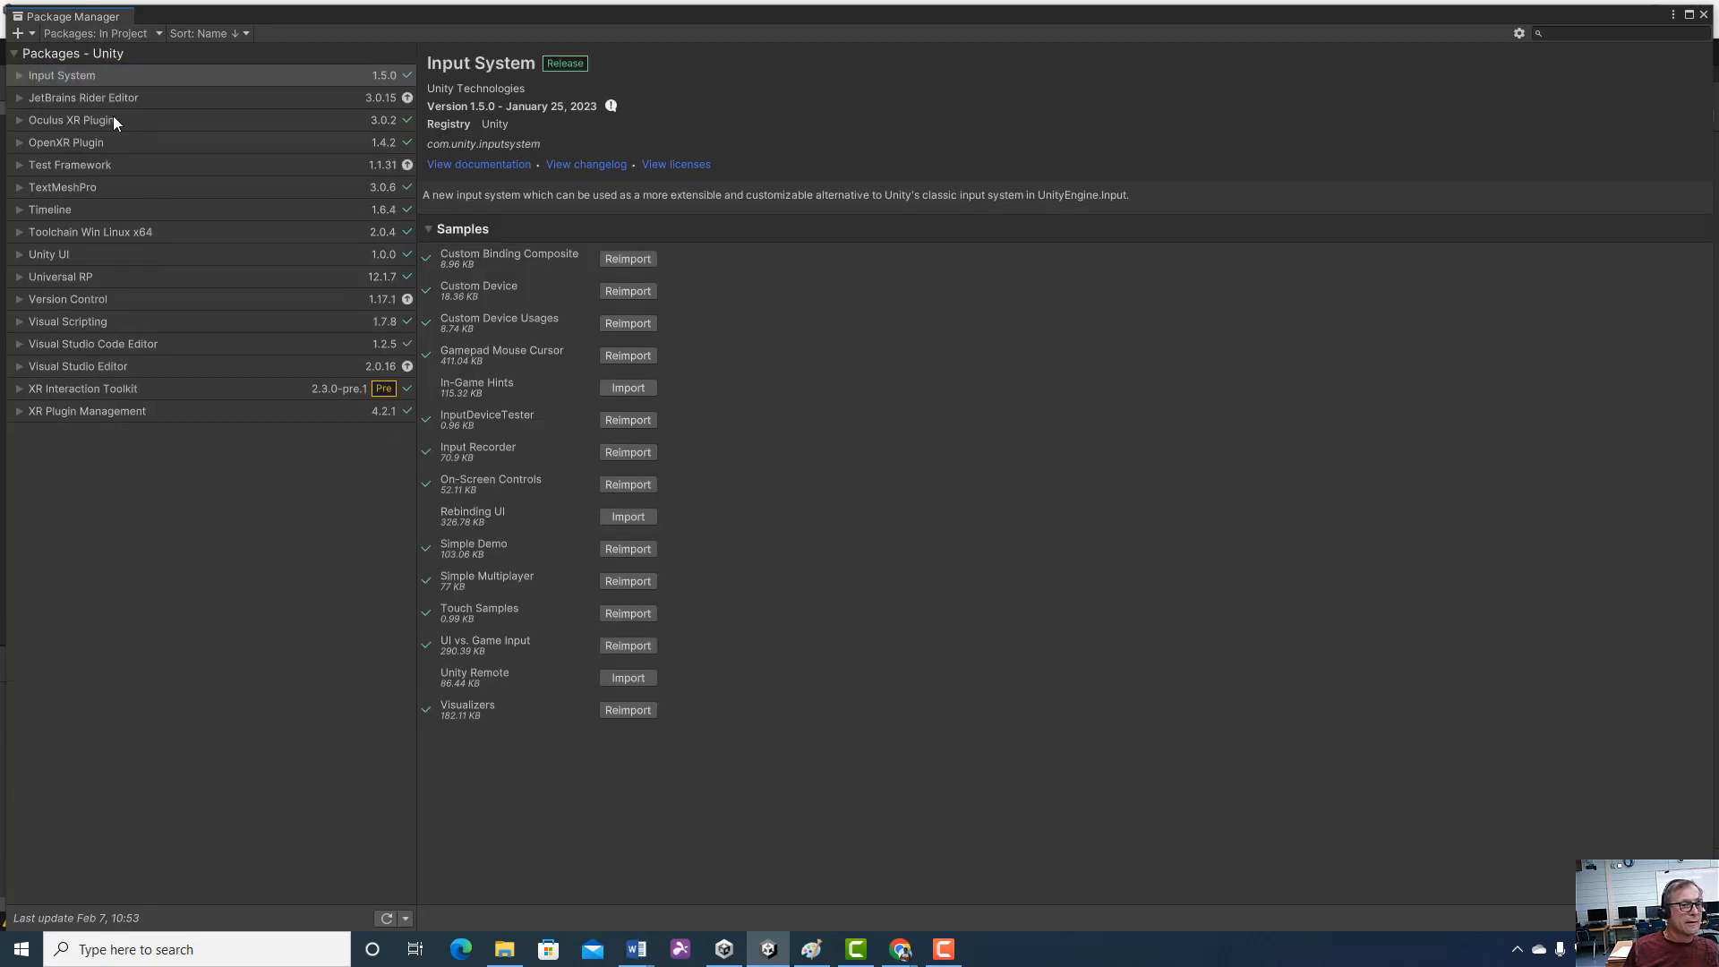
{"action": "left_click", "coordinate": [115, 122]}
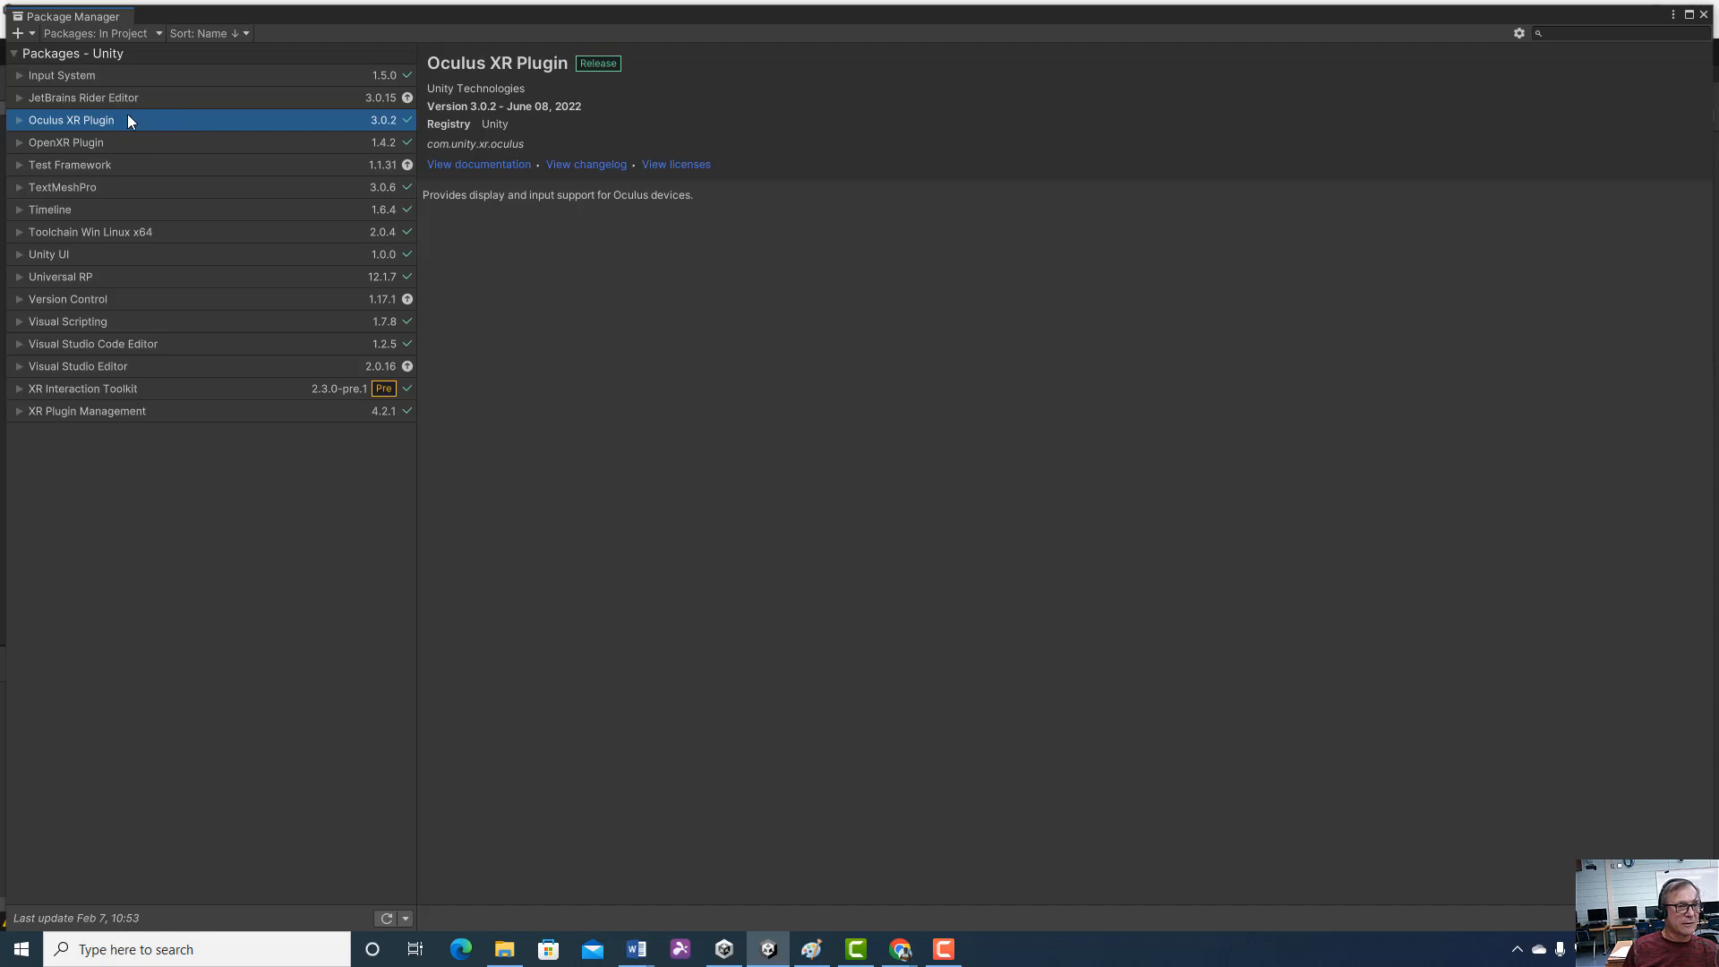
{"action": "left_click", "coordinate": [1704, 14]}
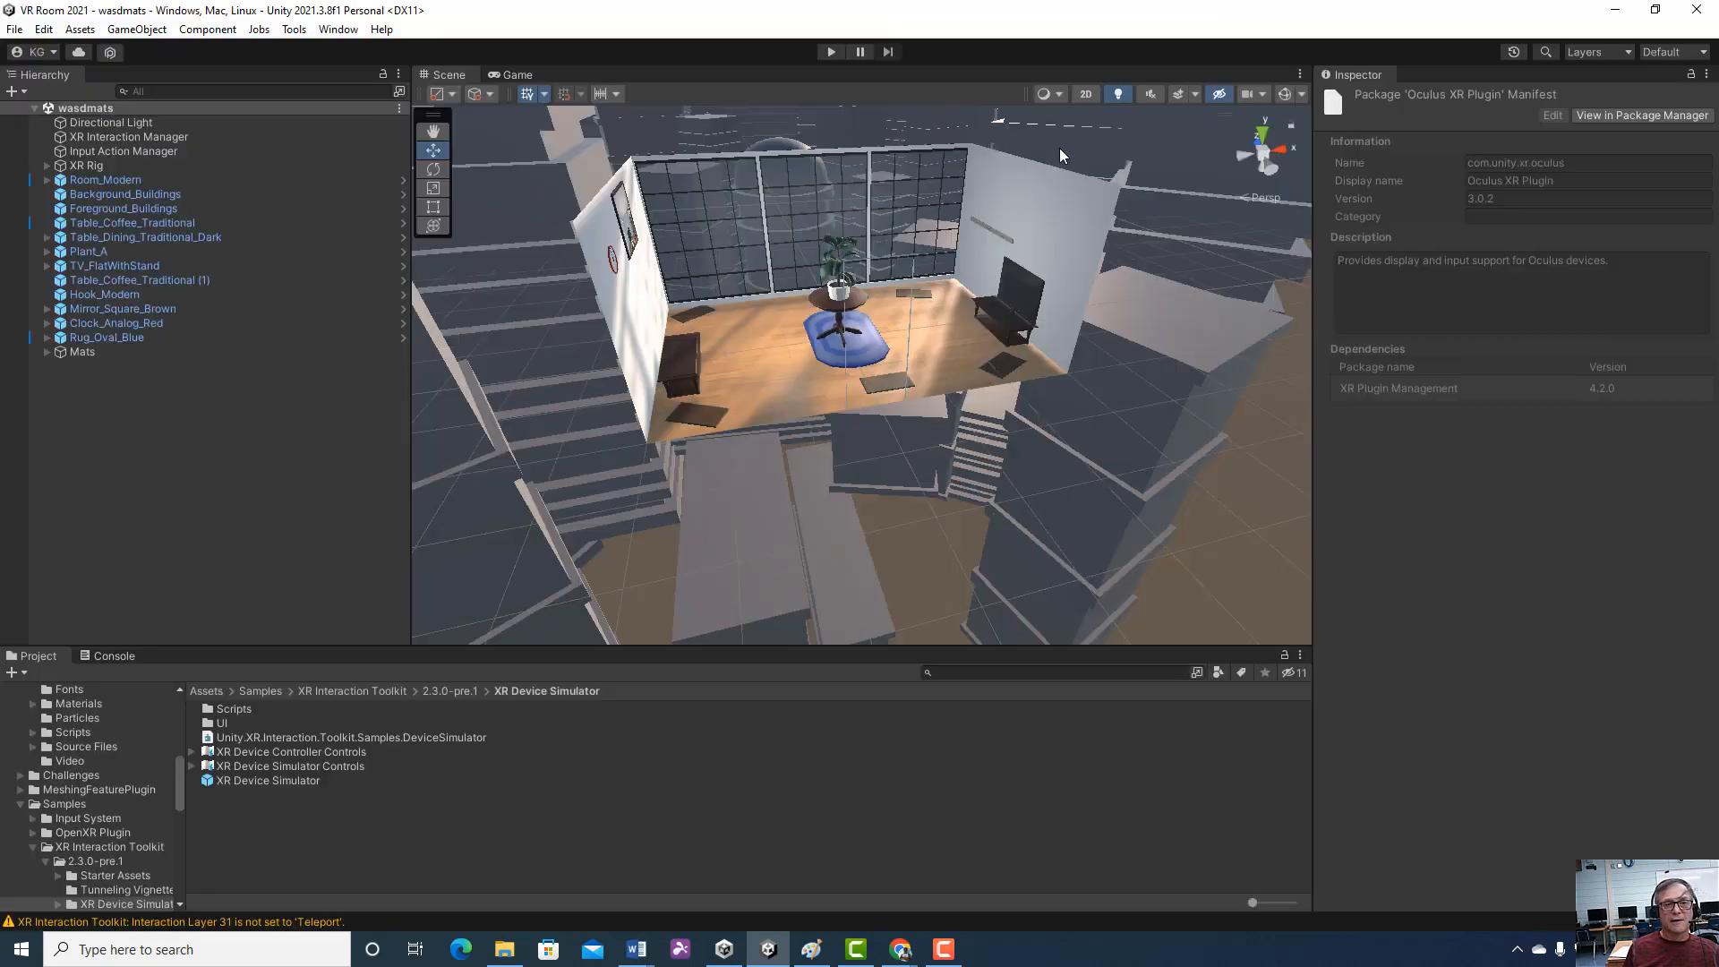
Check the project's XR Plug-in Management settings, including the Oculus platform options and the OpenXR page, and close the settings
{"action": "left_click", "coordinate": [44, 29]}
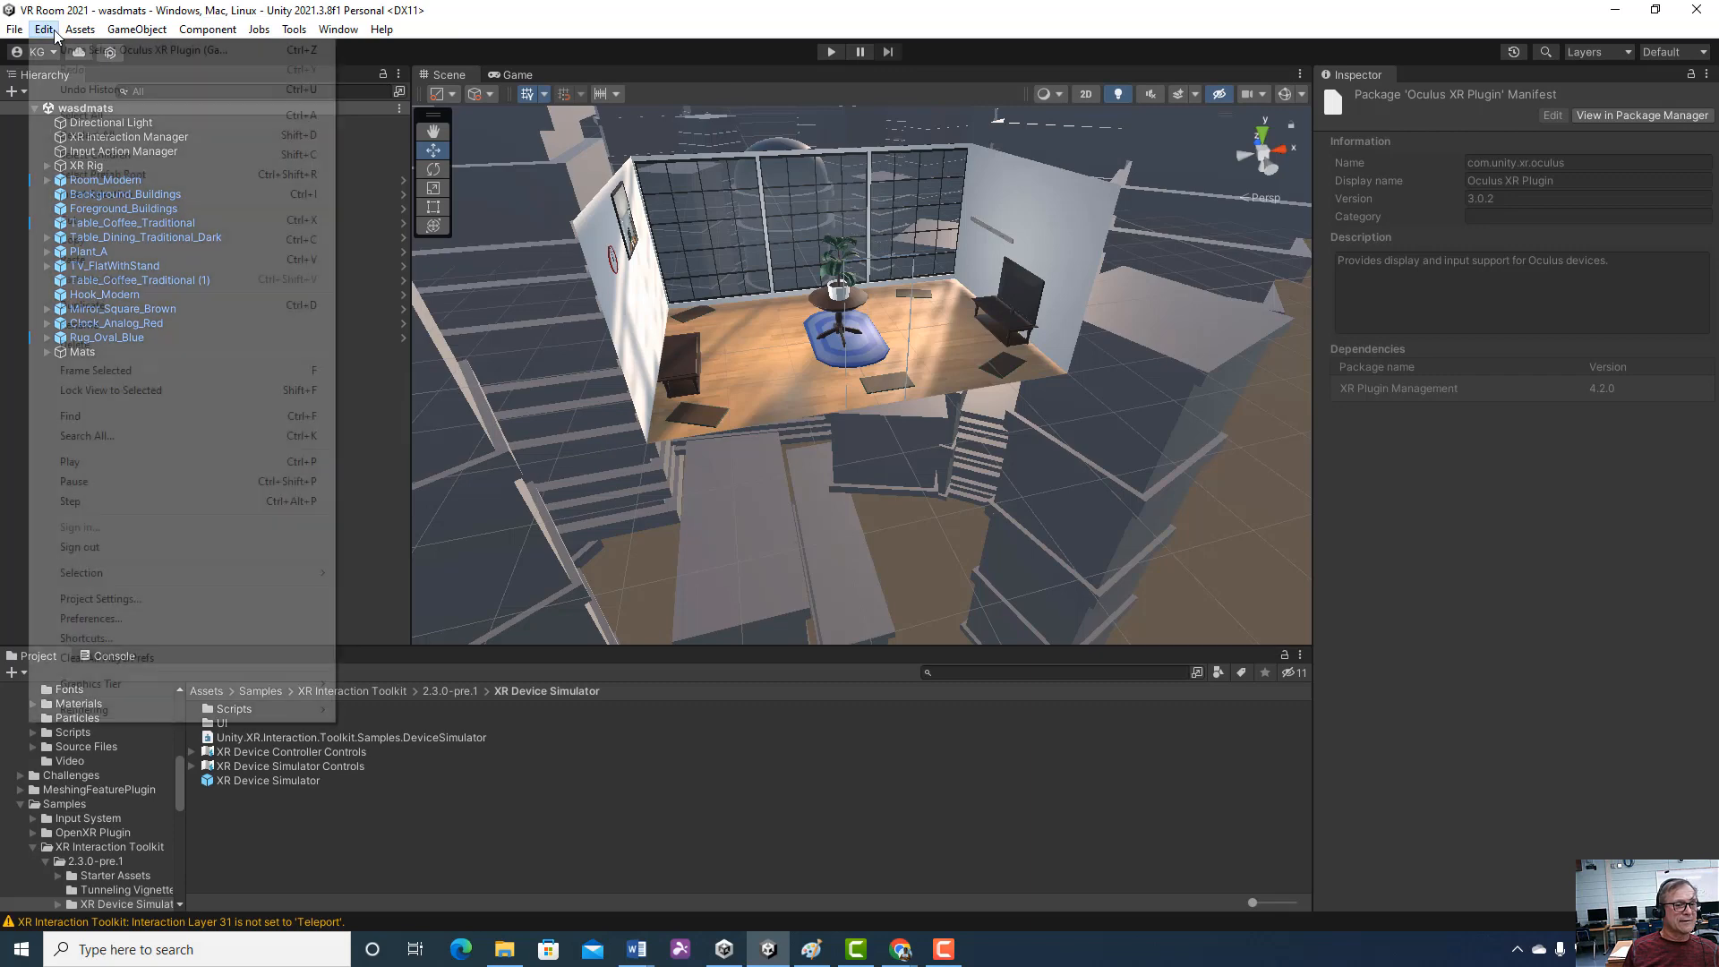
{"action": "left_click", "coordinate": [117, 596]}
{"action": "scroll", "coordinate": [469, 474], "scroll_direction": "down", "scroll_amount": 5}
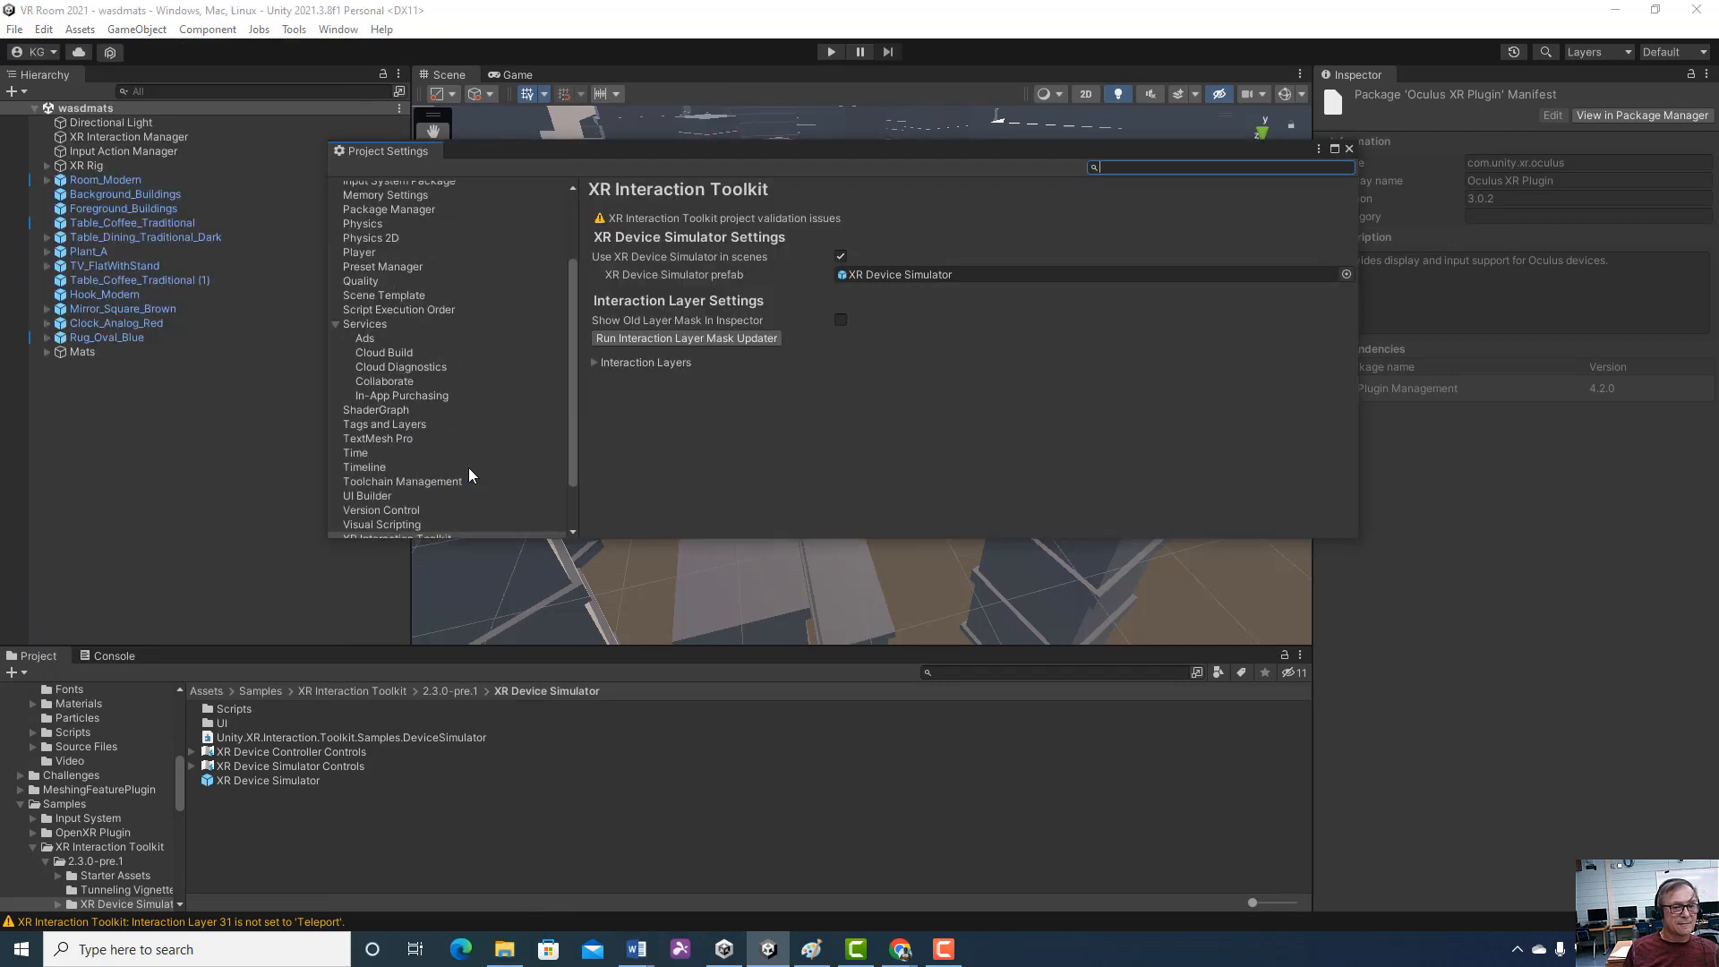
{"action": "left_click", "coordinate": [450, 490]}
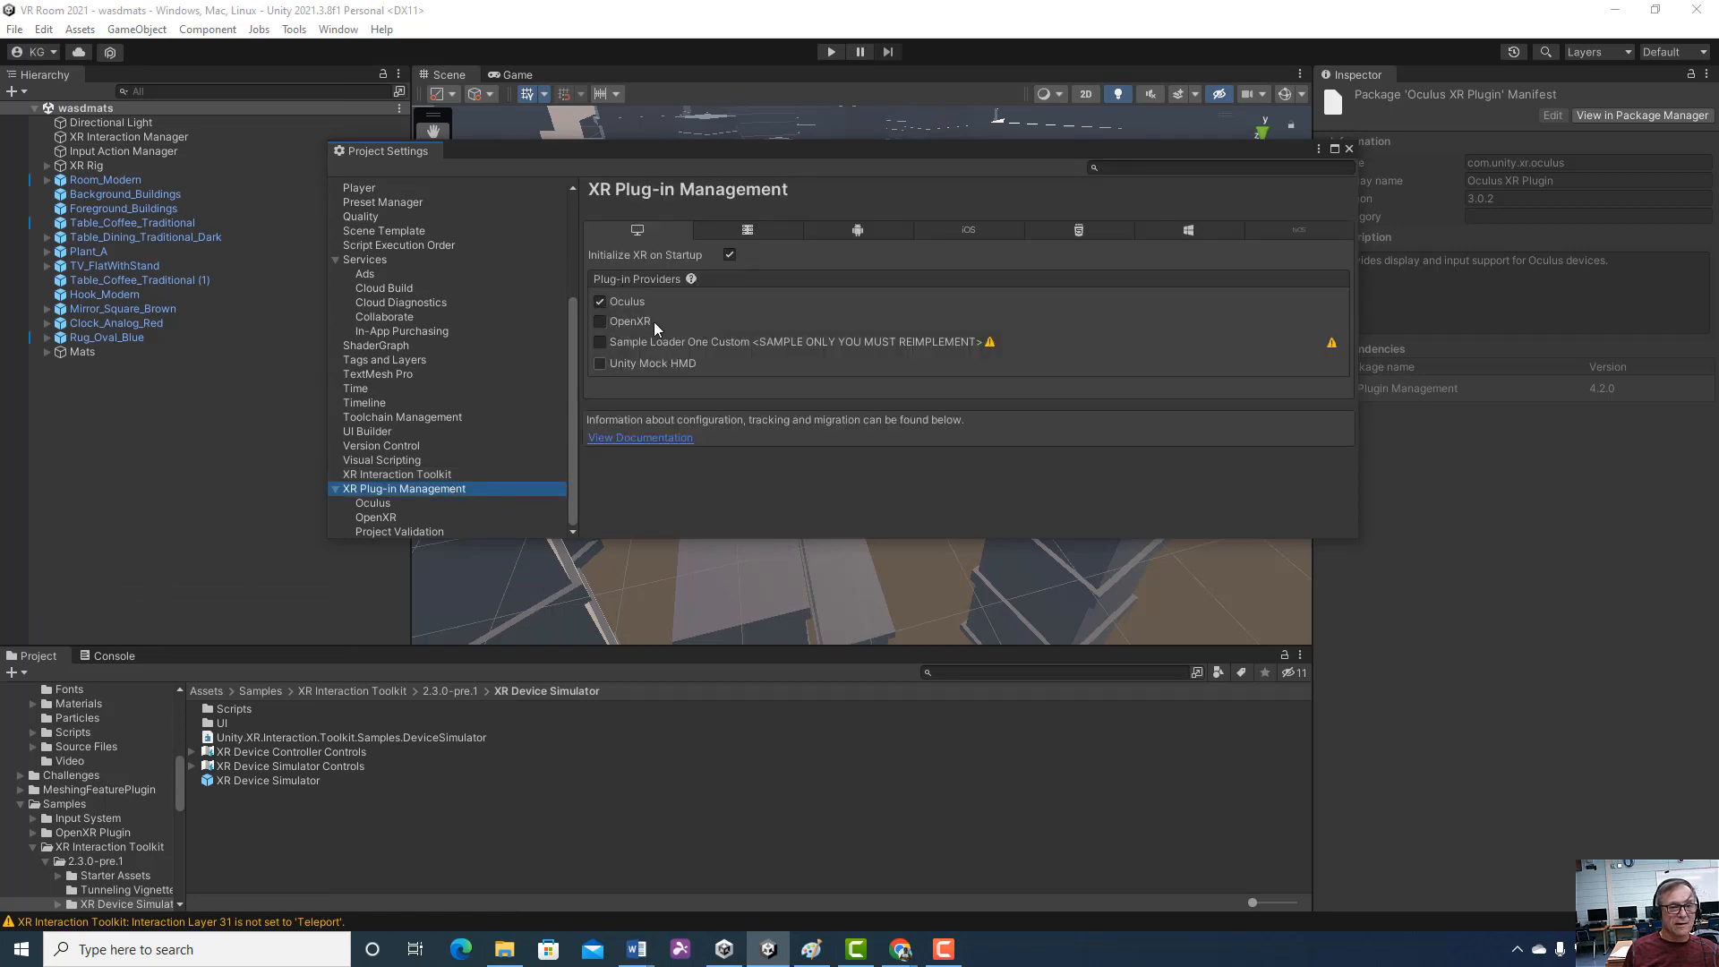
{"action": "left_click", "coordinate": [424, 504]}
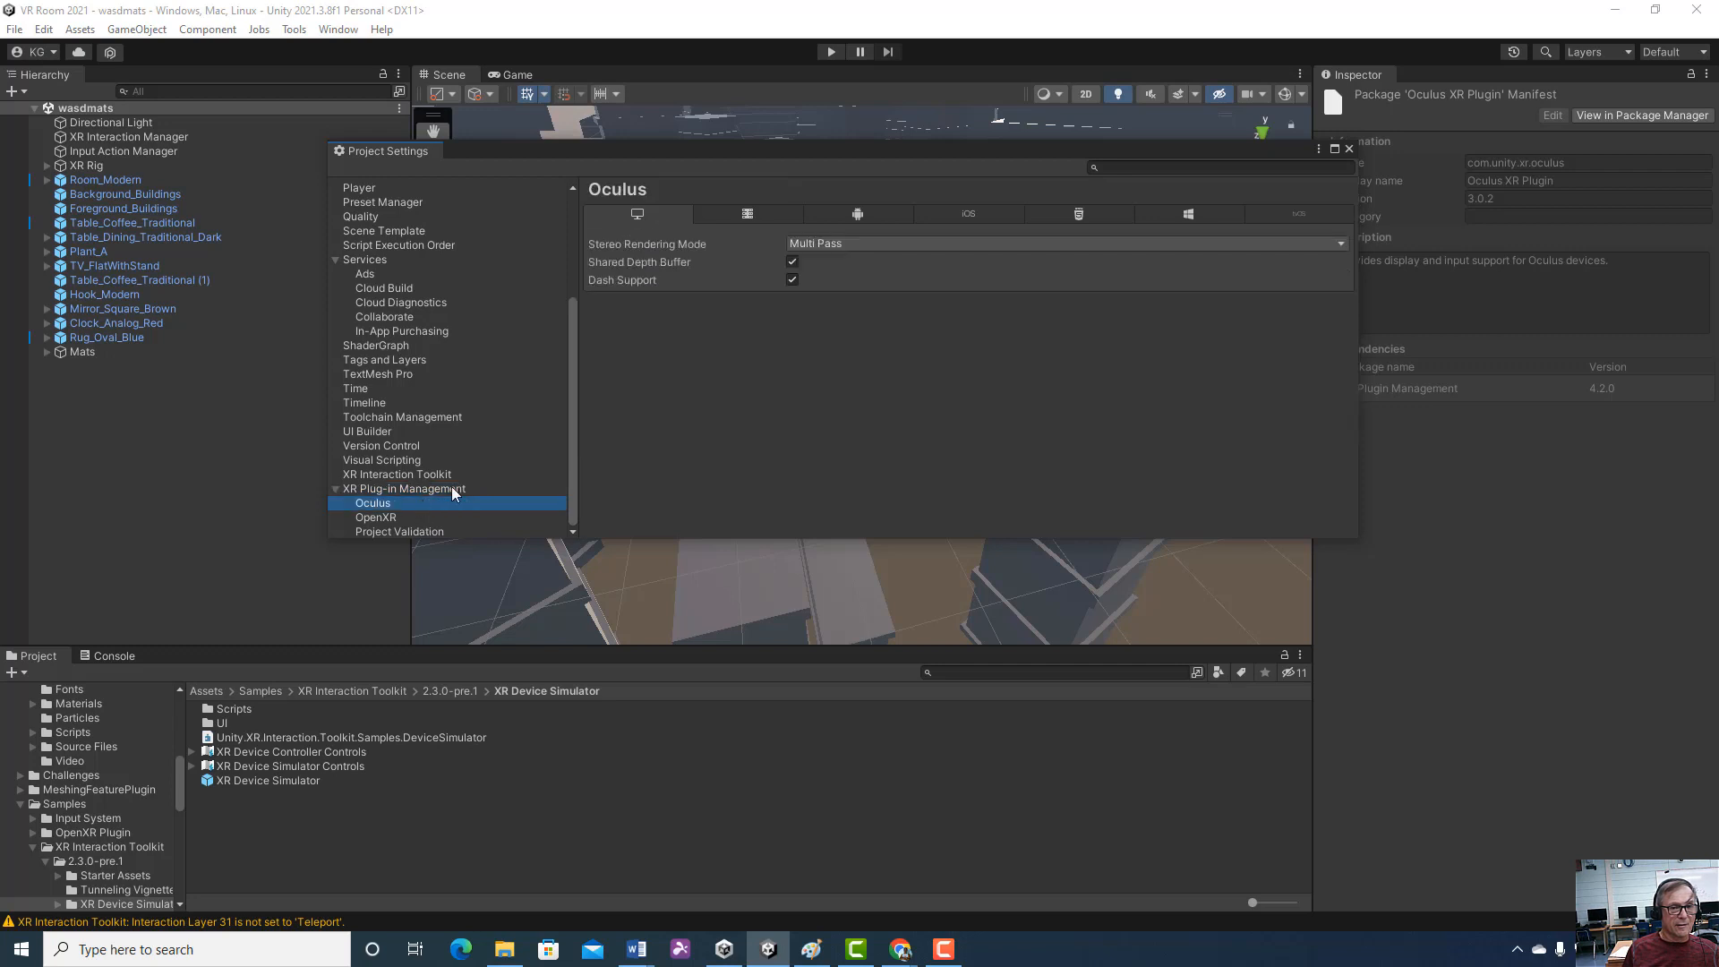
{"action": "left_click", "coordinate": [753, 210]}
{"action": "left_click", "coordinate": [850, 211]}
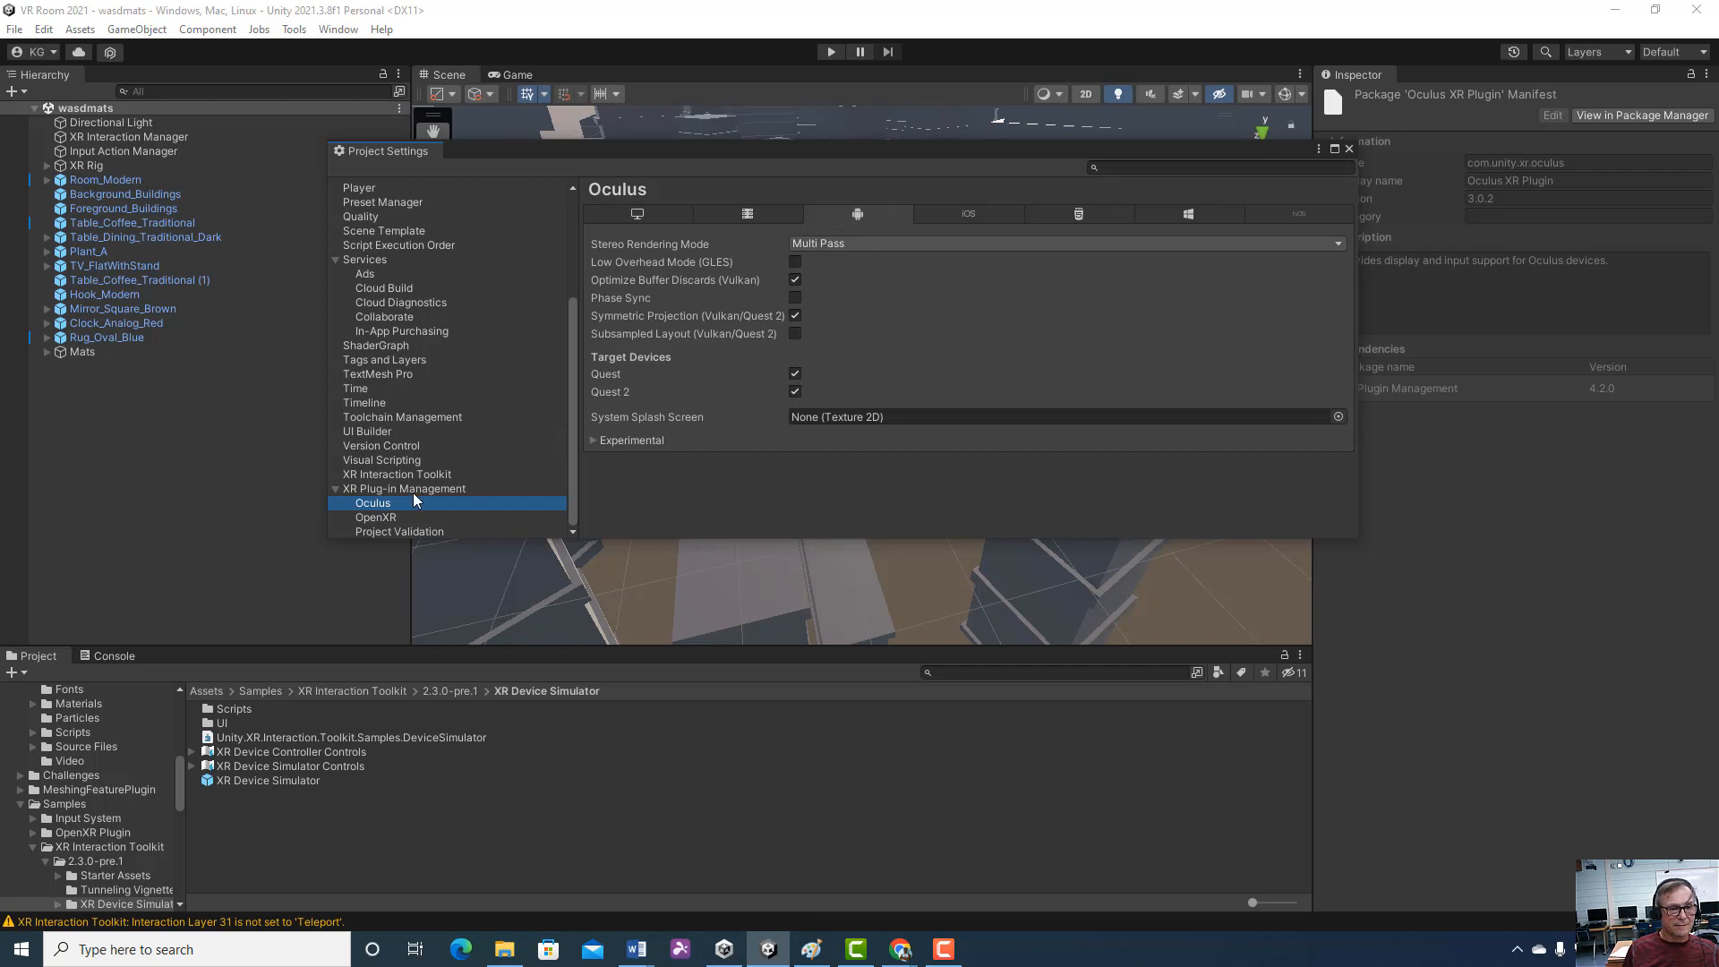
{"action": "left_click", "coordinate": [383, 517]}
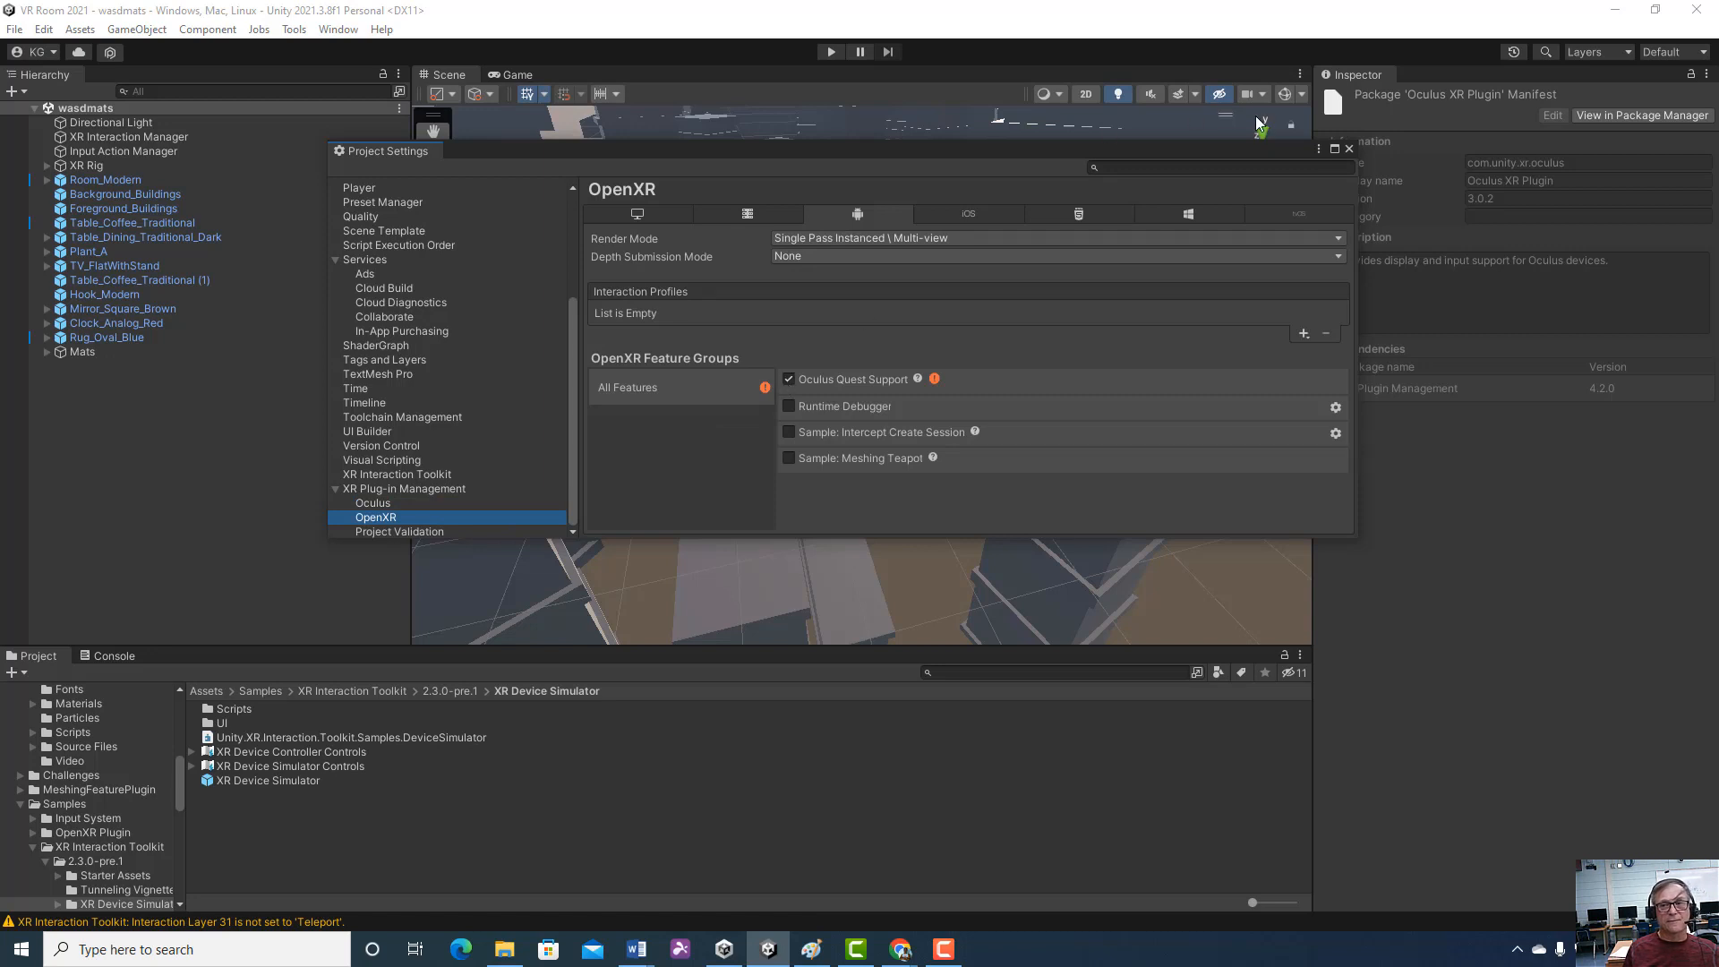
{"action": "left_click", "coordinate": [1348, 148]}
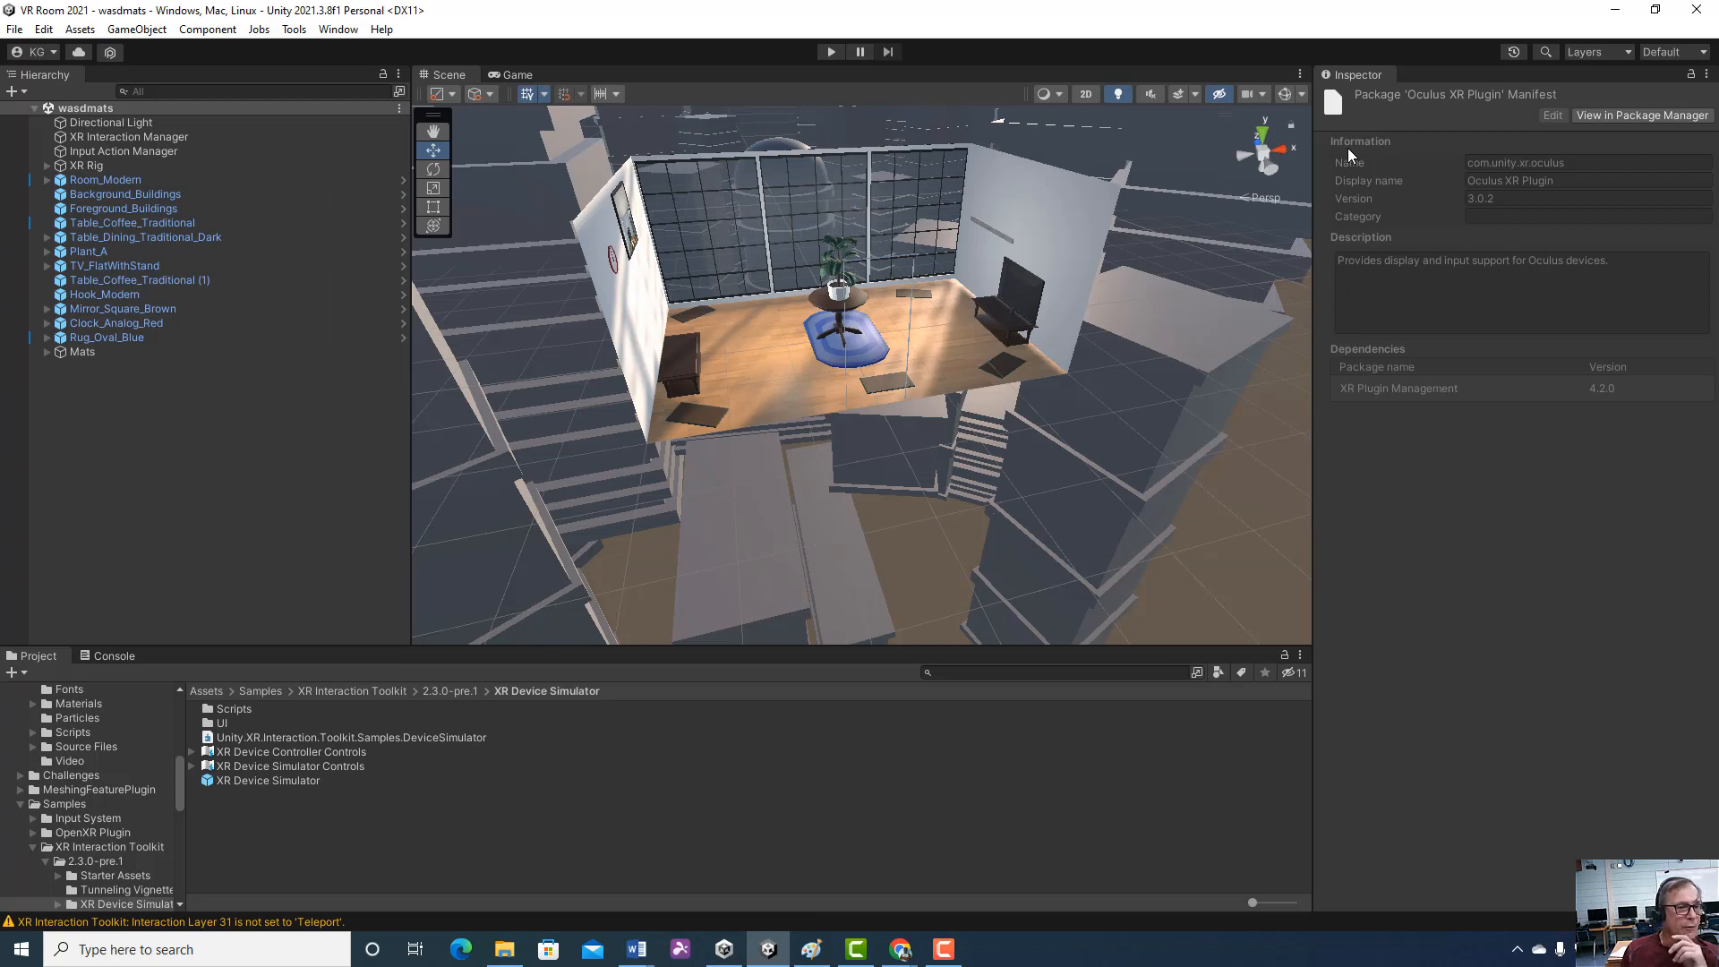
Select the XR Rig and review its XR Origin, Locomotion System, Snap Turn, Teleportation and Continuous Move Provider components
{"action": "left_click", "coordinate": [111, 166]}
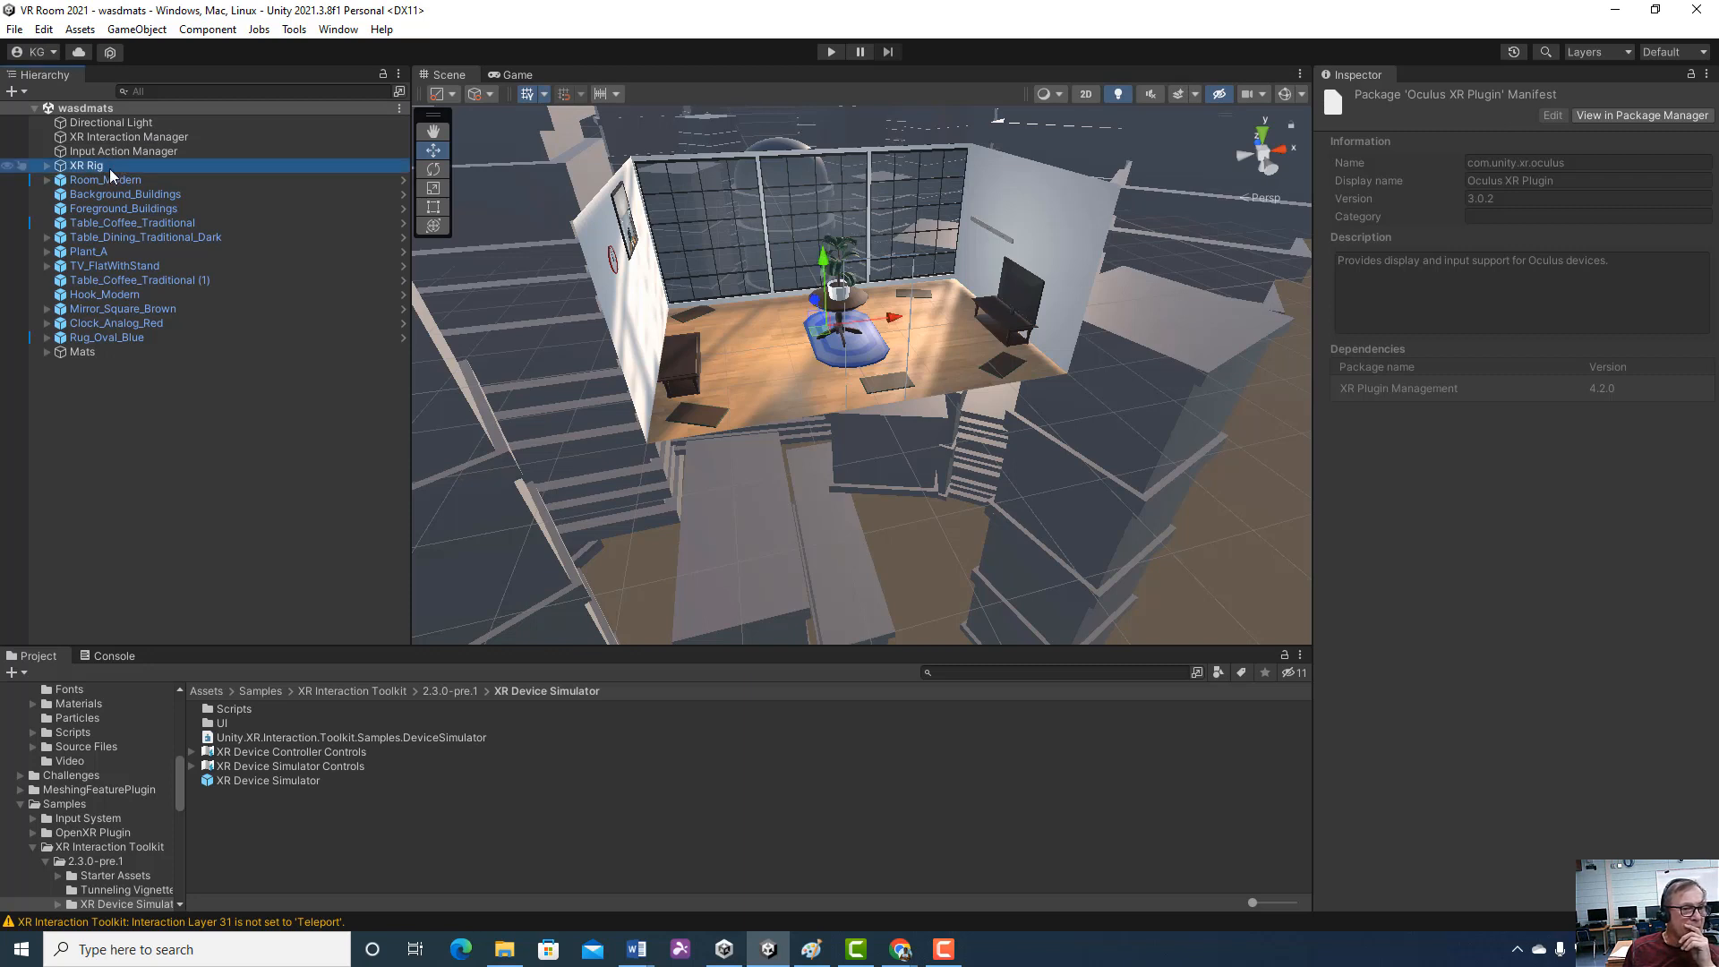
{"action": "scroll", "coordinate": [1541, 467], "scroll_direction": "down", "scroll_amount": 1}
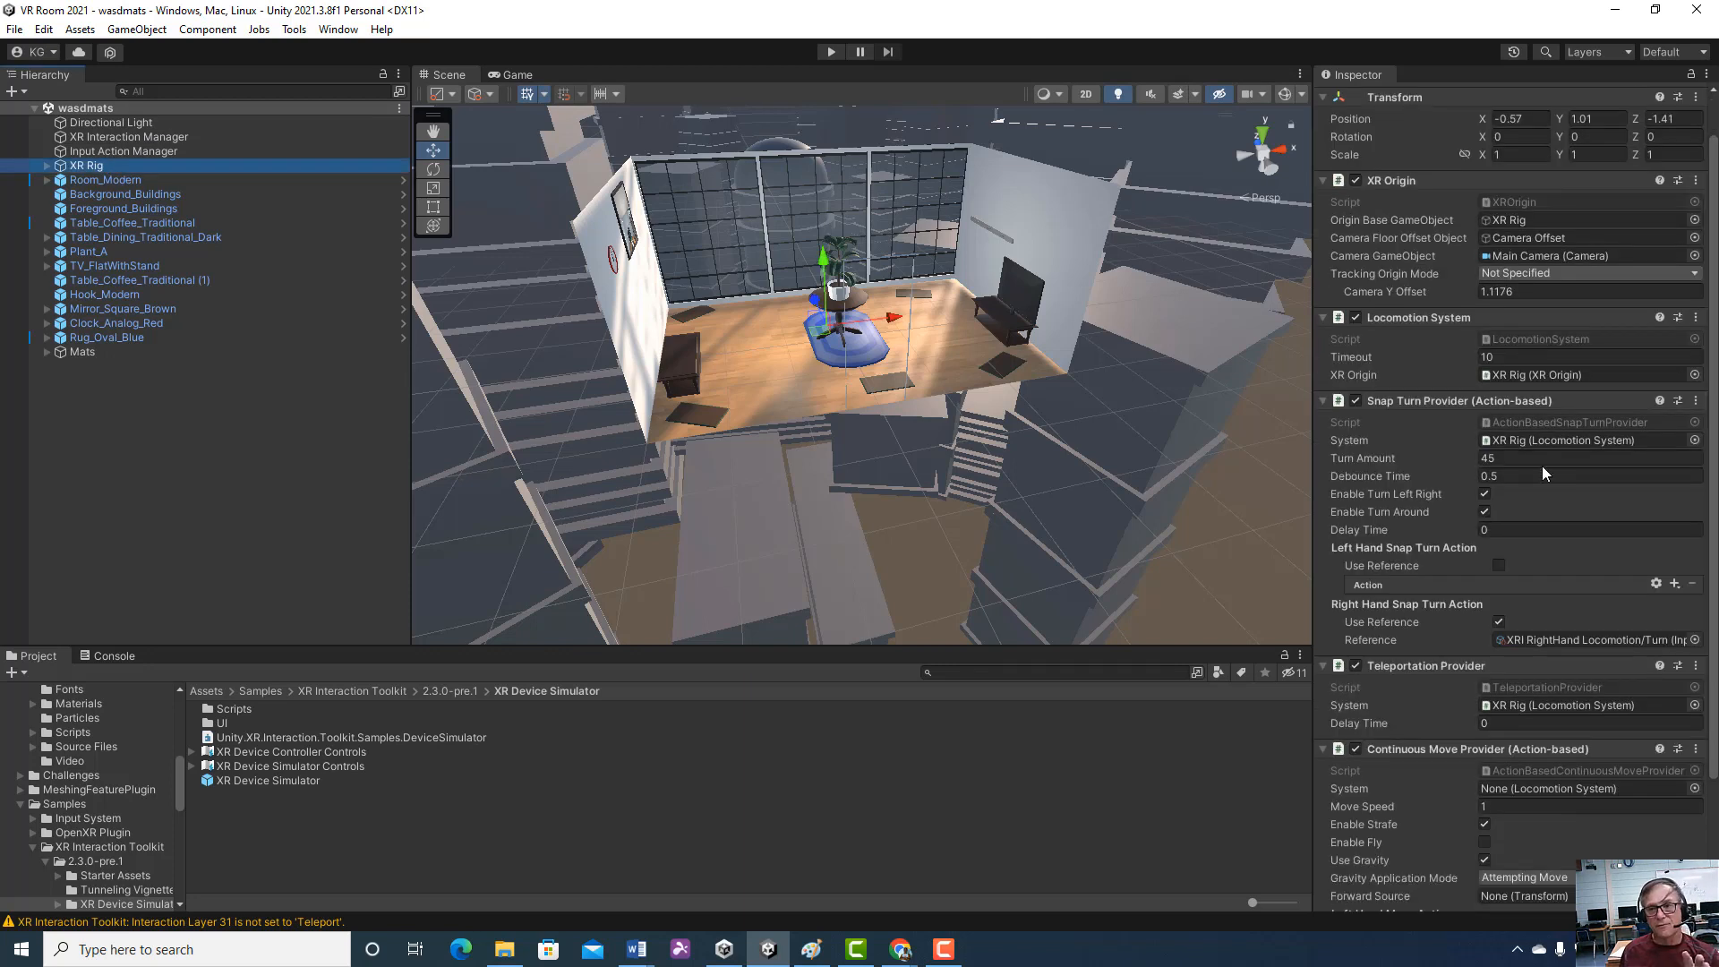
{"action": "scroll", "coordinate": [1541, 467], "scroll_direction": "up", "scroll_amount": 1}
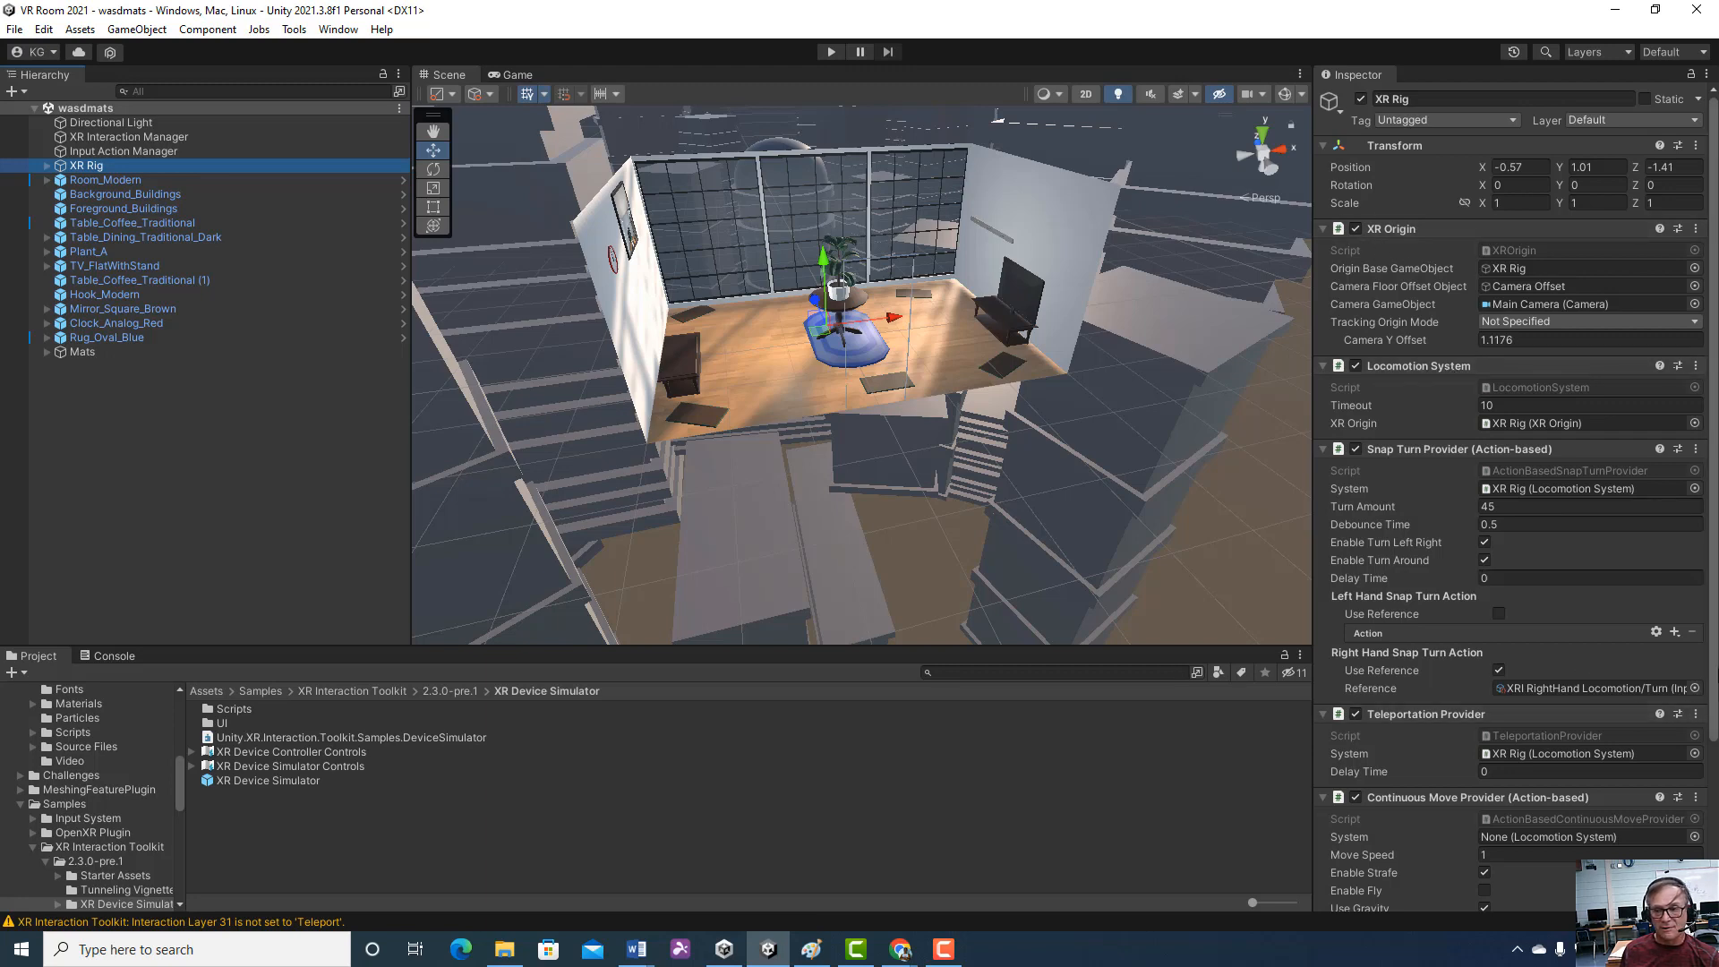
{"action": "scroll", "coordinate": [1711, 680], "scroll_direction": "down", "scroll_amount": 5}
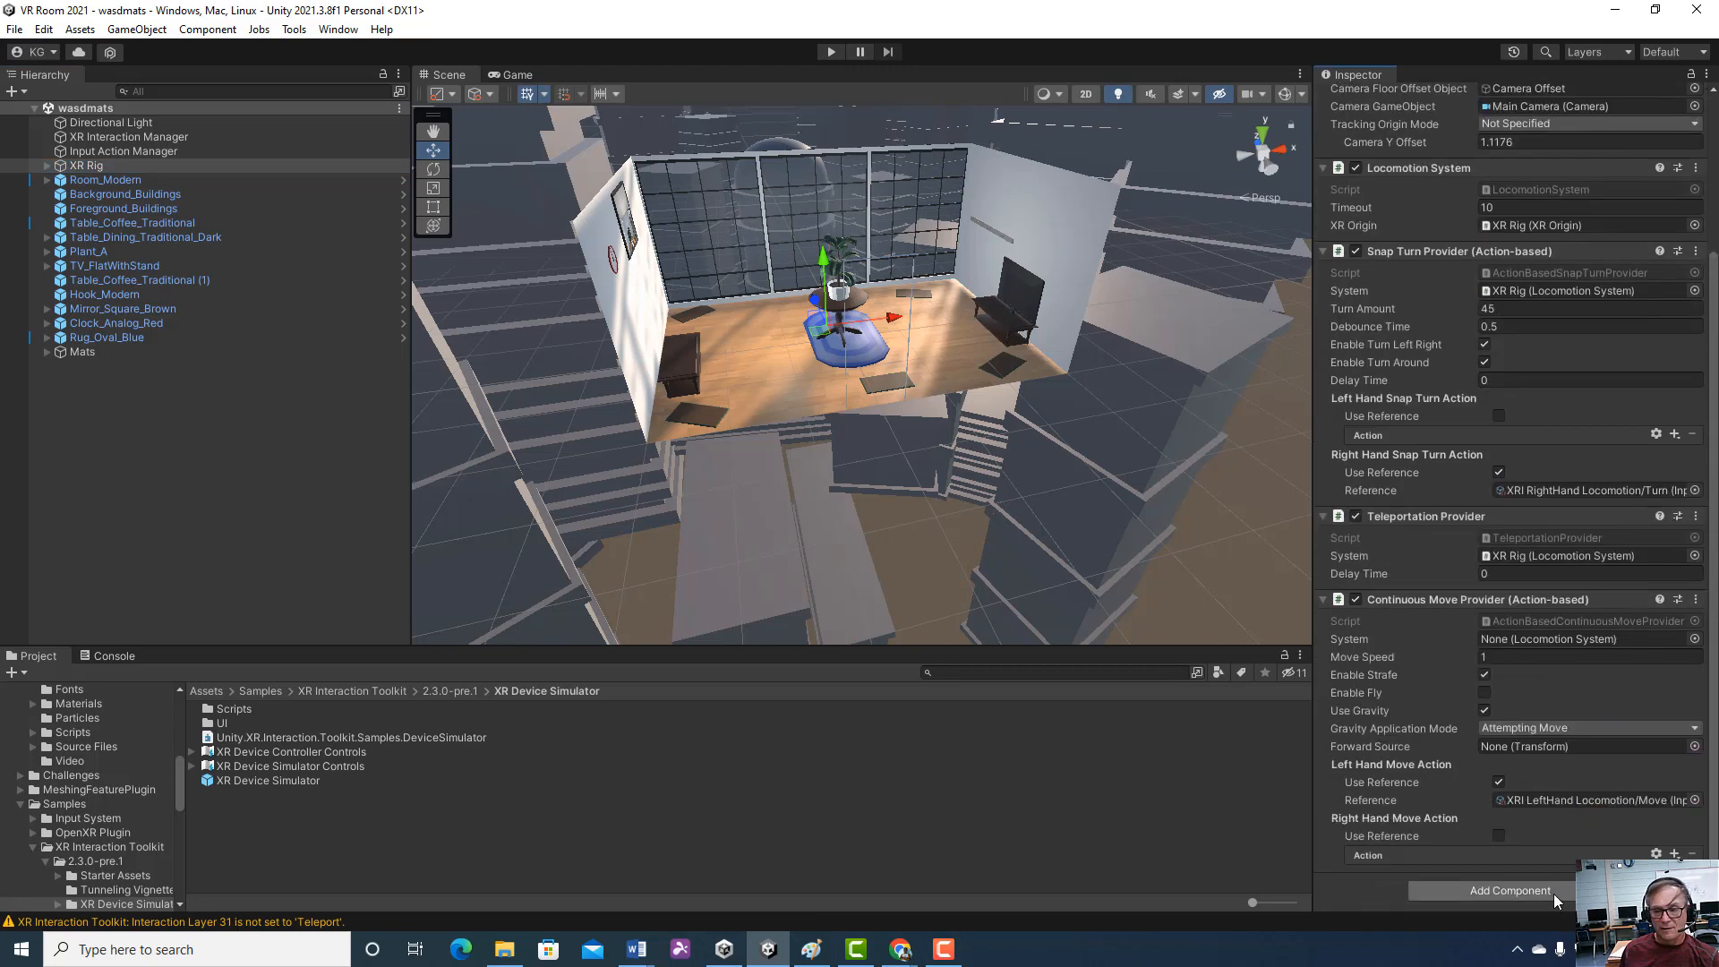
{"action": "scroll", "coordinate": [1634, 361], "scroll_direction": "up", "scroll_amount": 3}
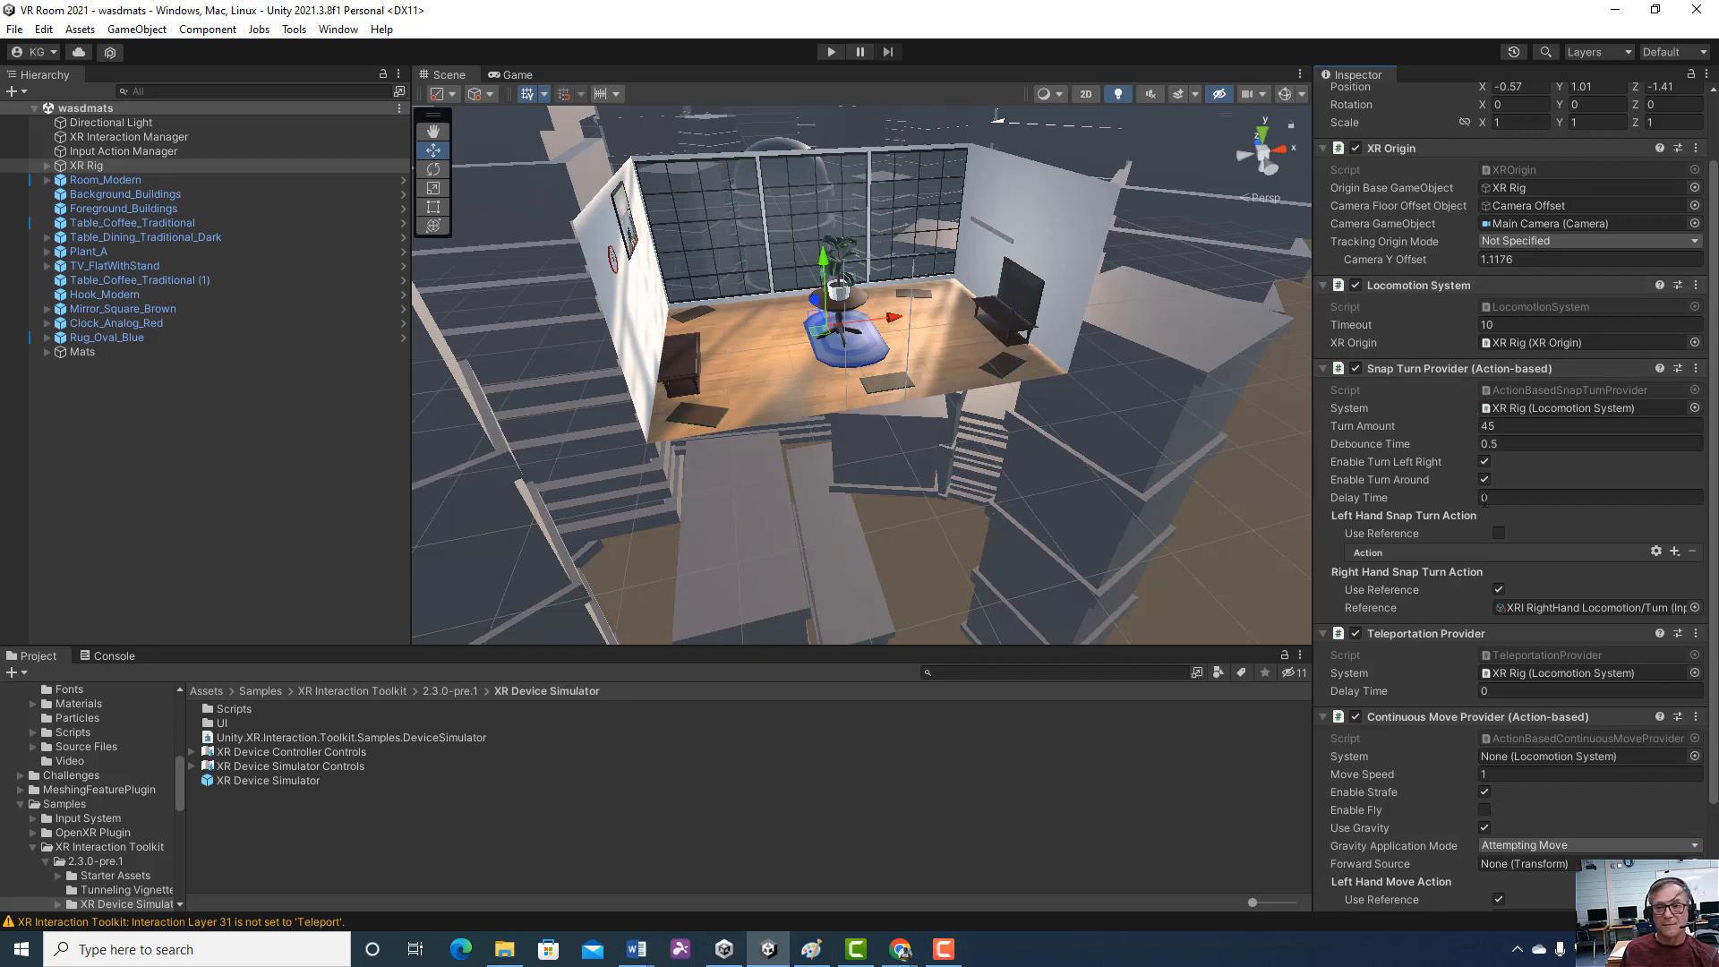
{"action": "scroll", "coordinate": [1490, 491], "scroll_direction": "down", "scroll_amount": 1}
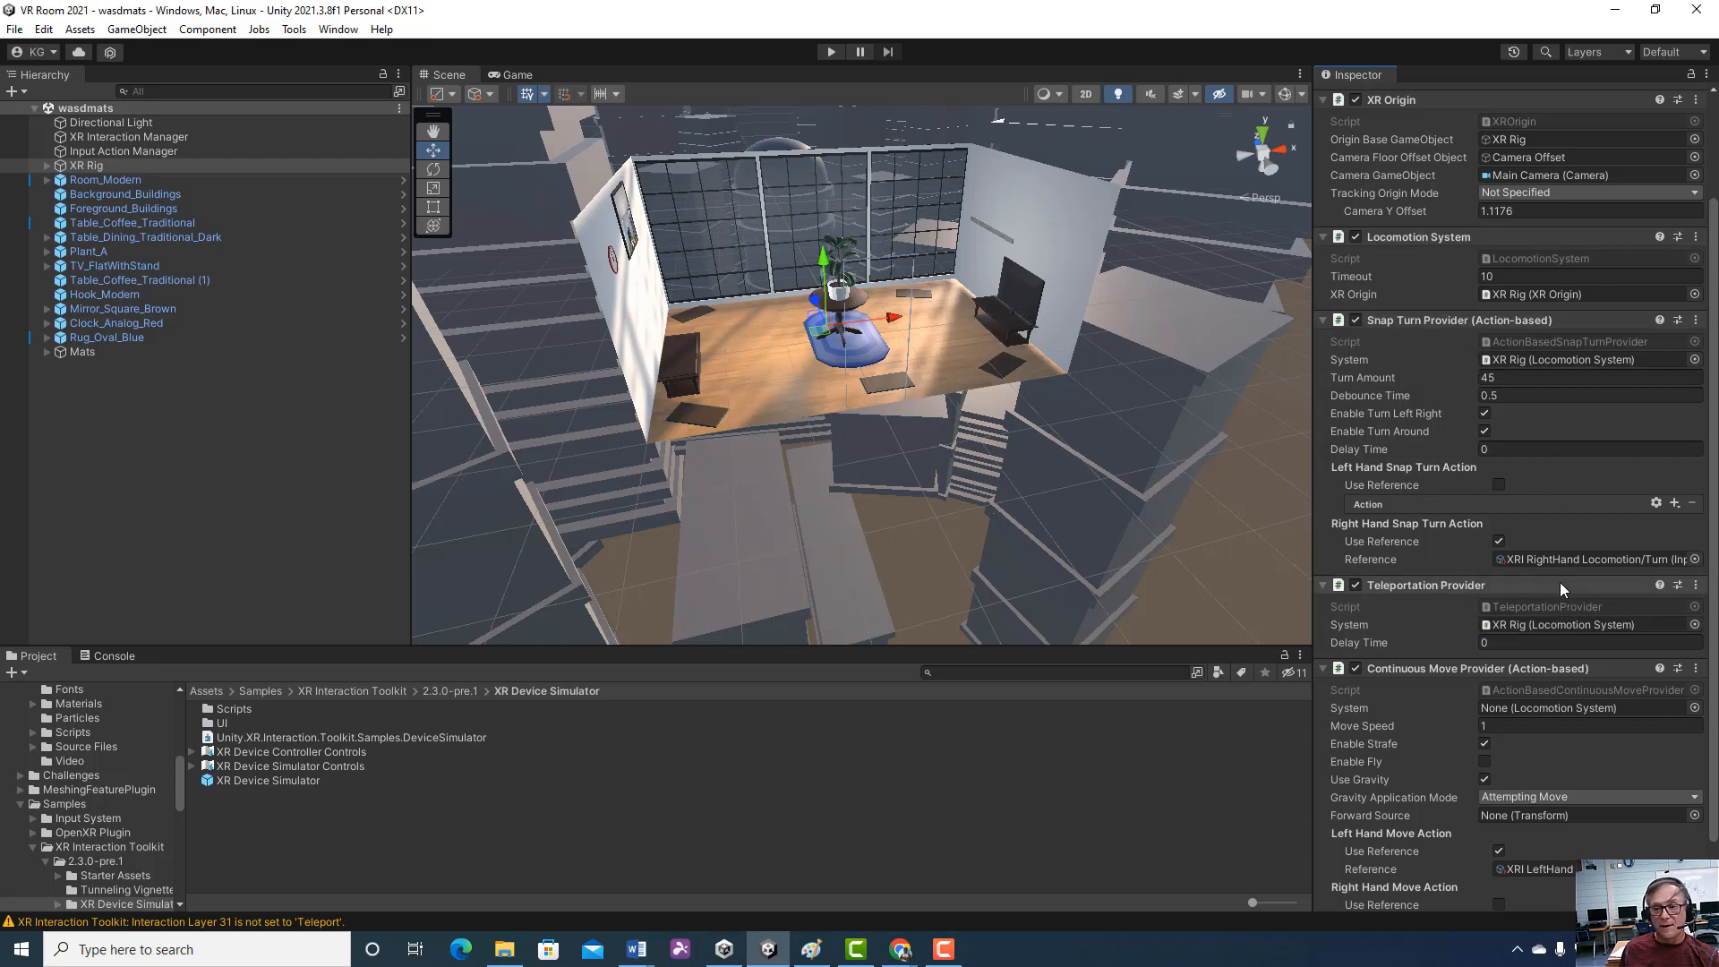
{"action": "scroll", "coordinate": [1572, 550], "scroll_direction": "down", "scroll_amount": 2}
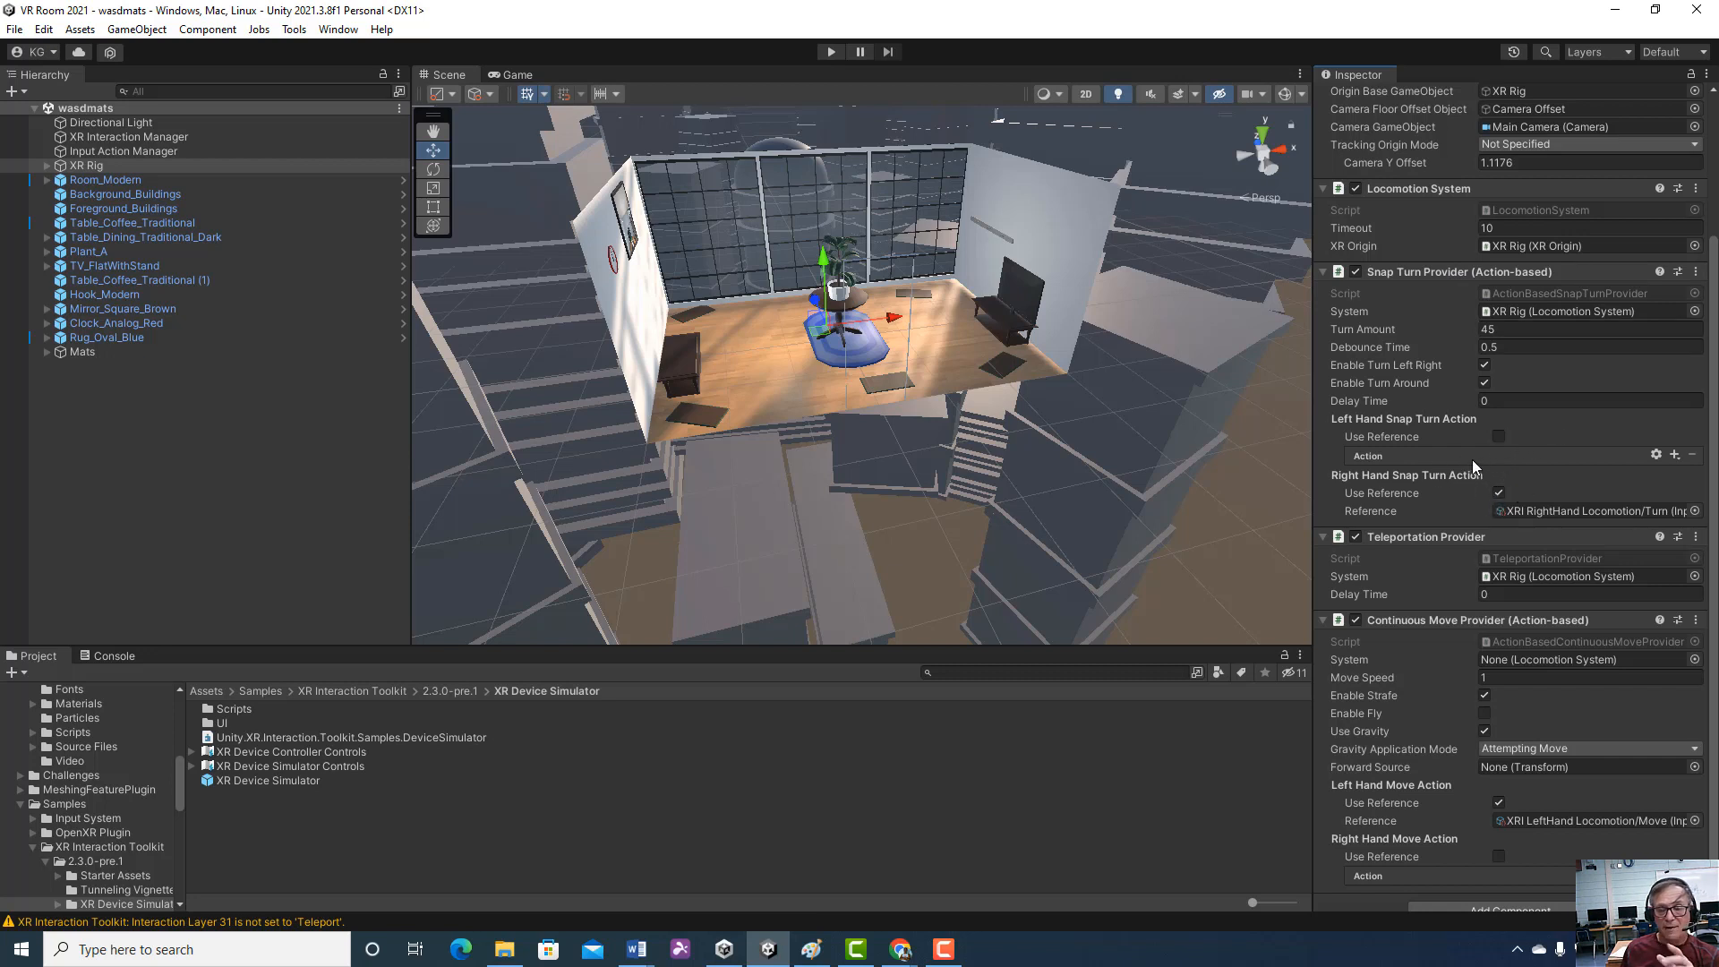
Assign the XR Rig's Locomotion System as the System of its Continuous Move Provider, and save the scene
{"action": "scroll", "coordinate": [1472, 462], "scroll_direction": "down", "scroll_amount": 1}
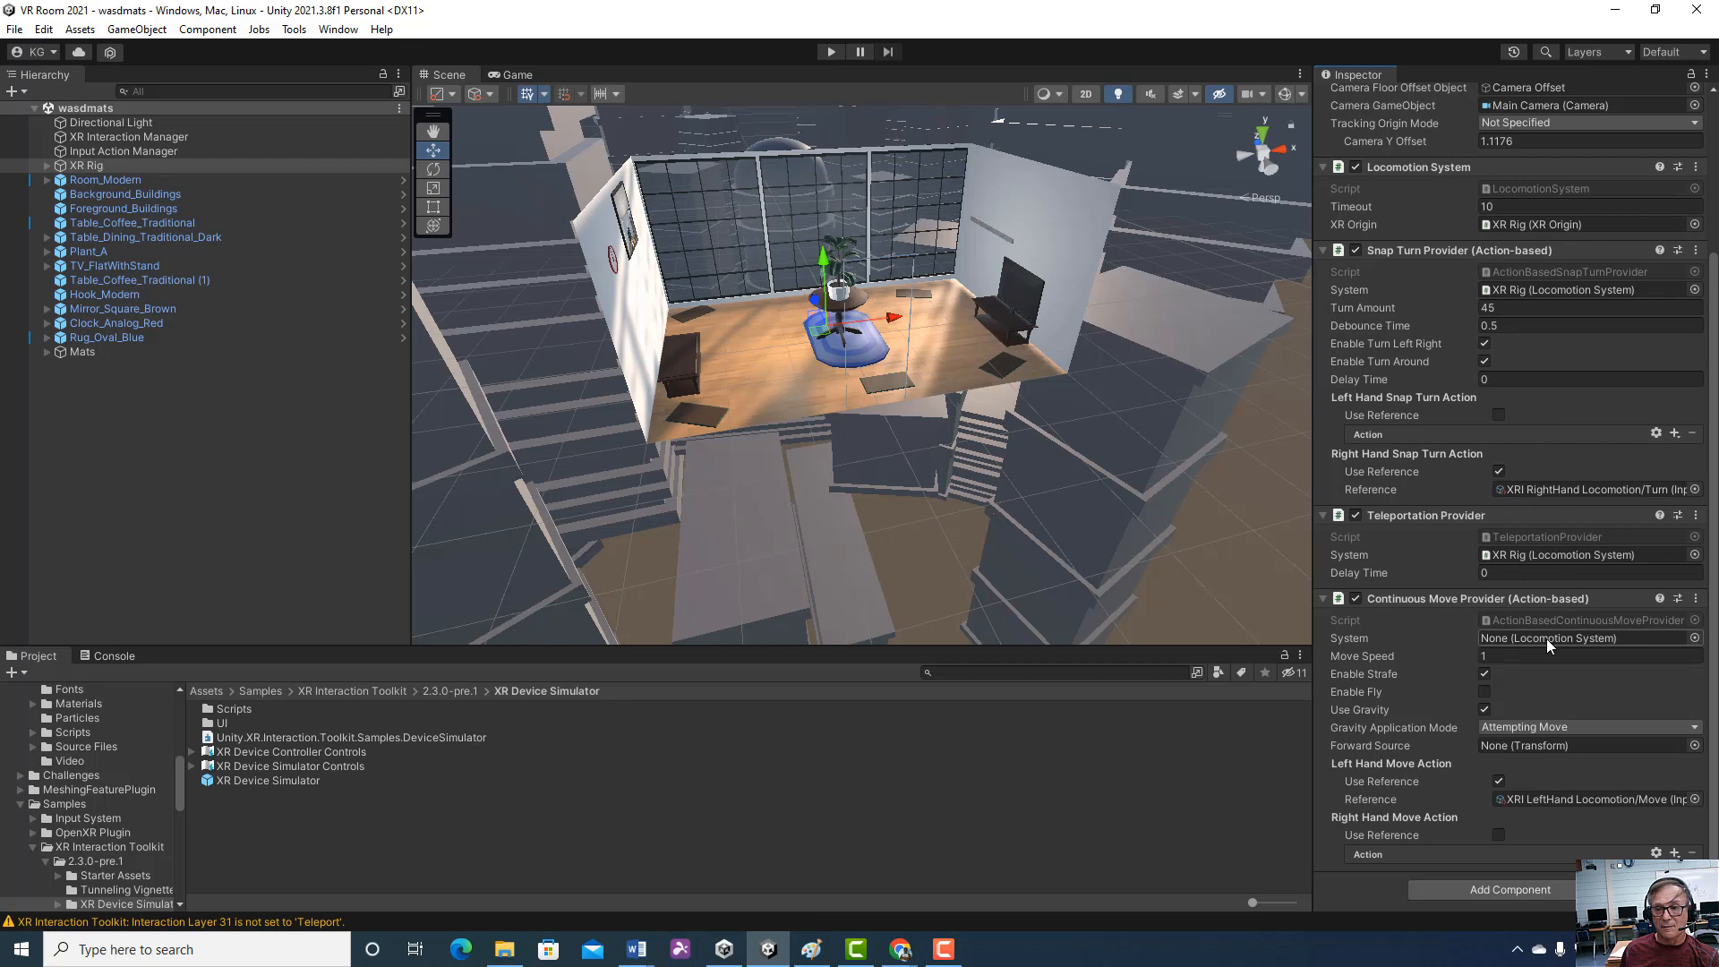
{"action": "left_click_drag", "start_coordinate": [1409, 167], "coordinate": [1536, 641]}
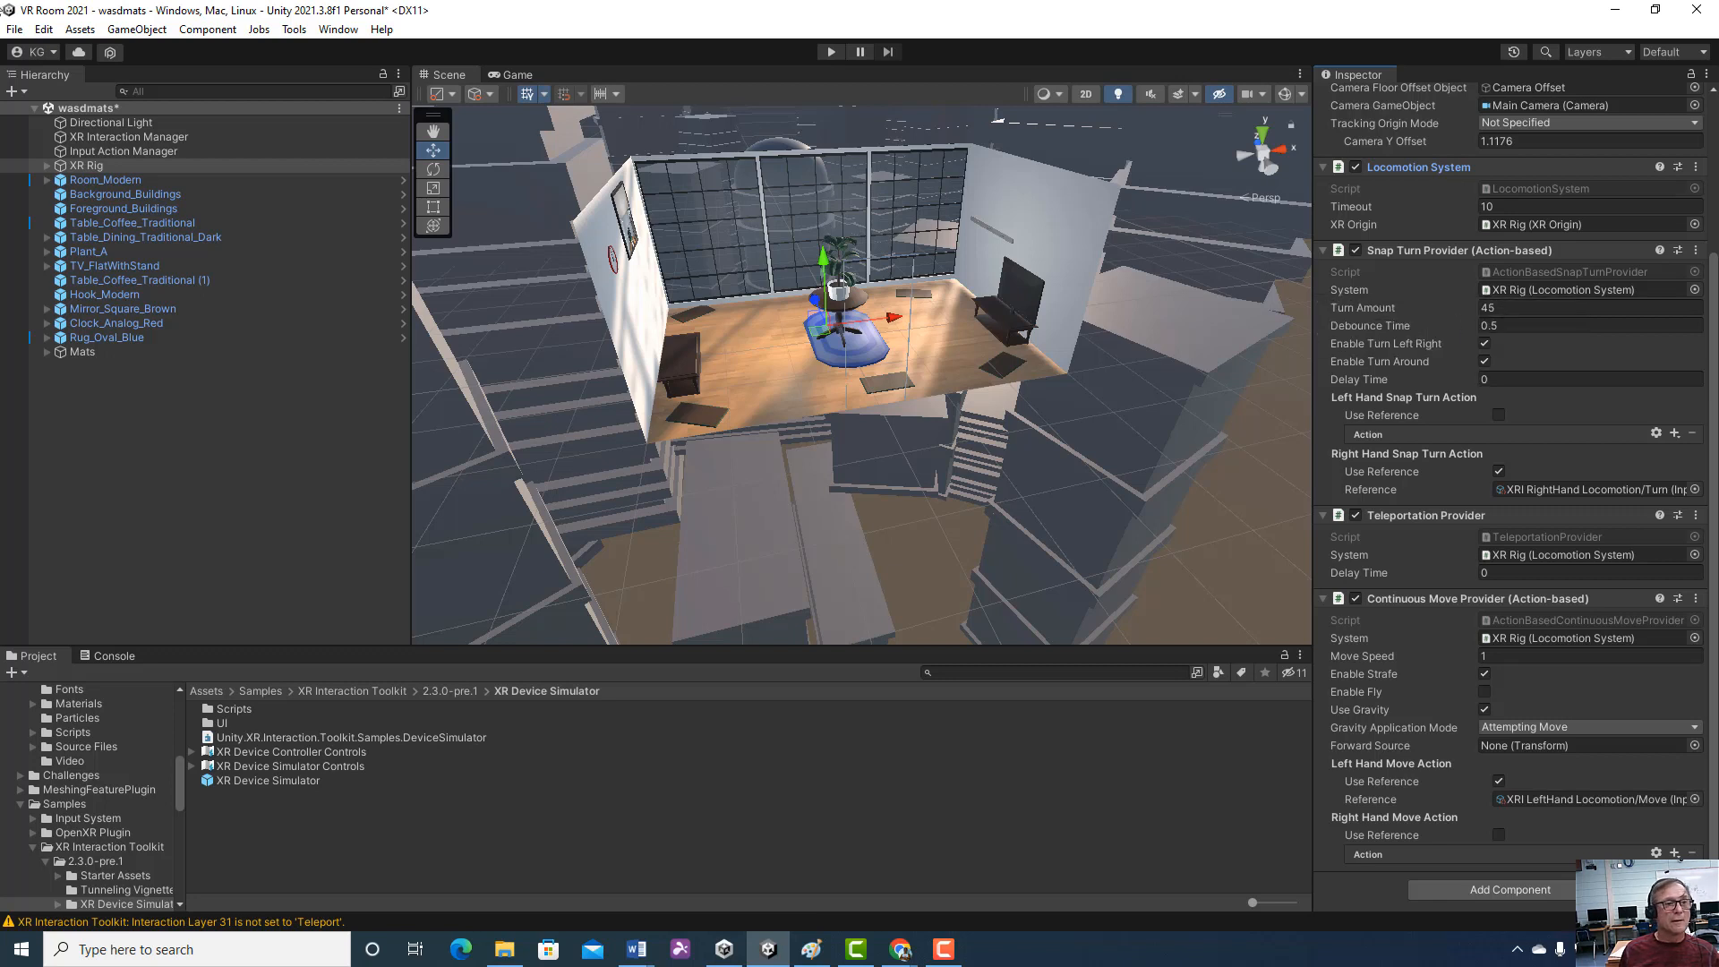
{"action": "left_click", "coordinate": [15, 29]}
{"action": "left_click", "coordinate": [55, 115]}
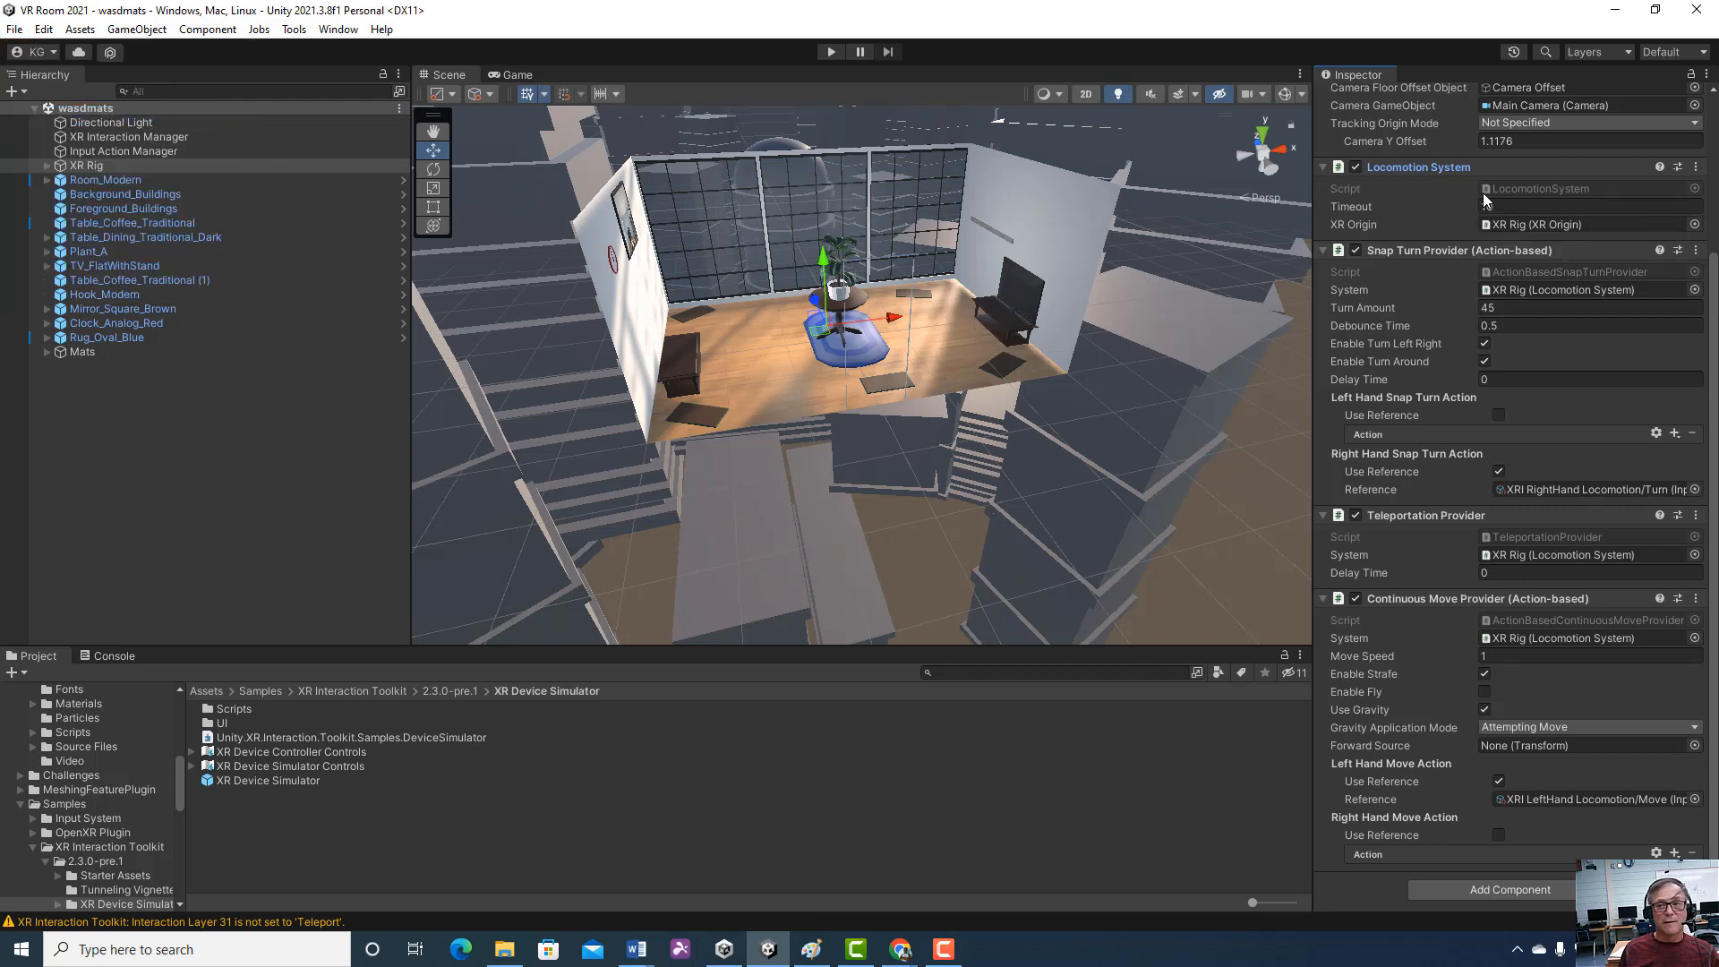
{"action": "scroll", "coordinate": [1482, 192], "scroll_direction": "up", "scroll_amount": 1}
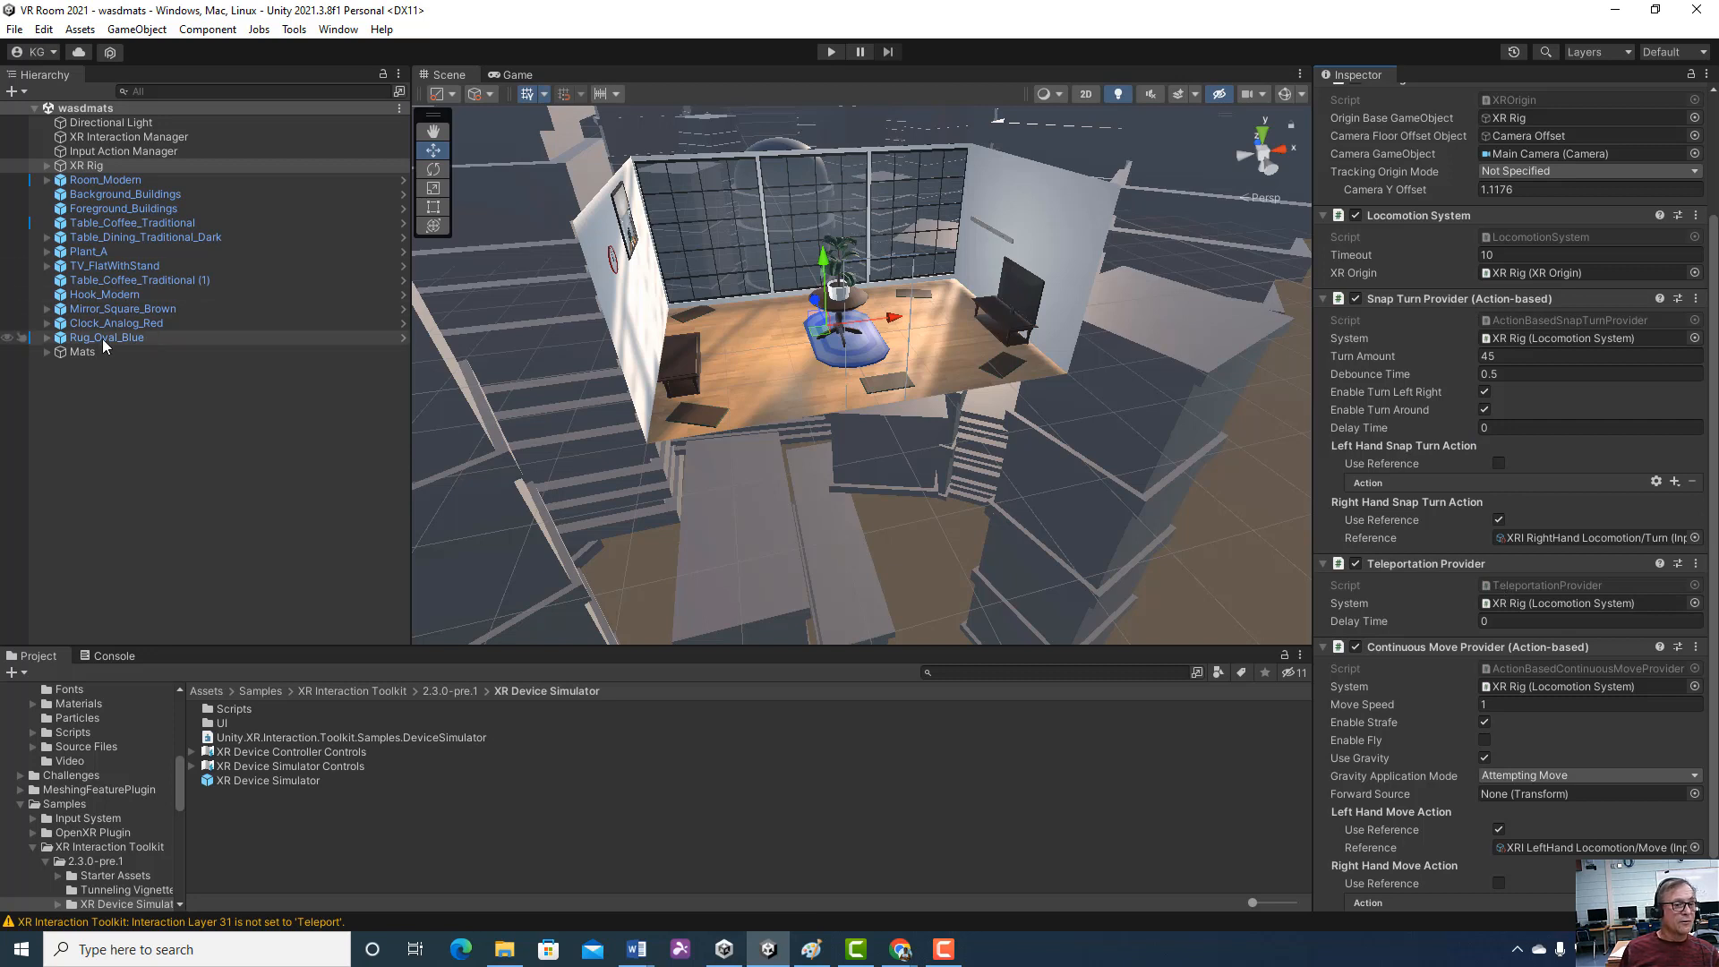
Expand the Mats group and inspect the Teleportation Anchor components of Mat_Rect_Green (1) and Mat_Rect_Green (2)
{"action": "left_click", "coordinate": [48, 350]}
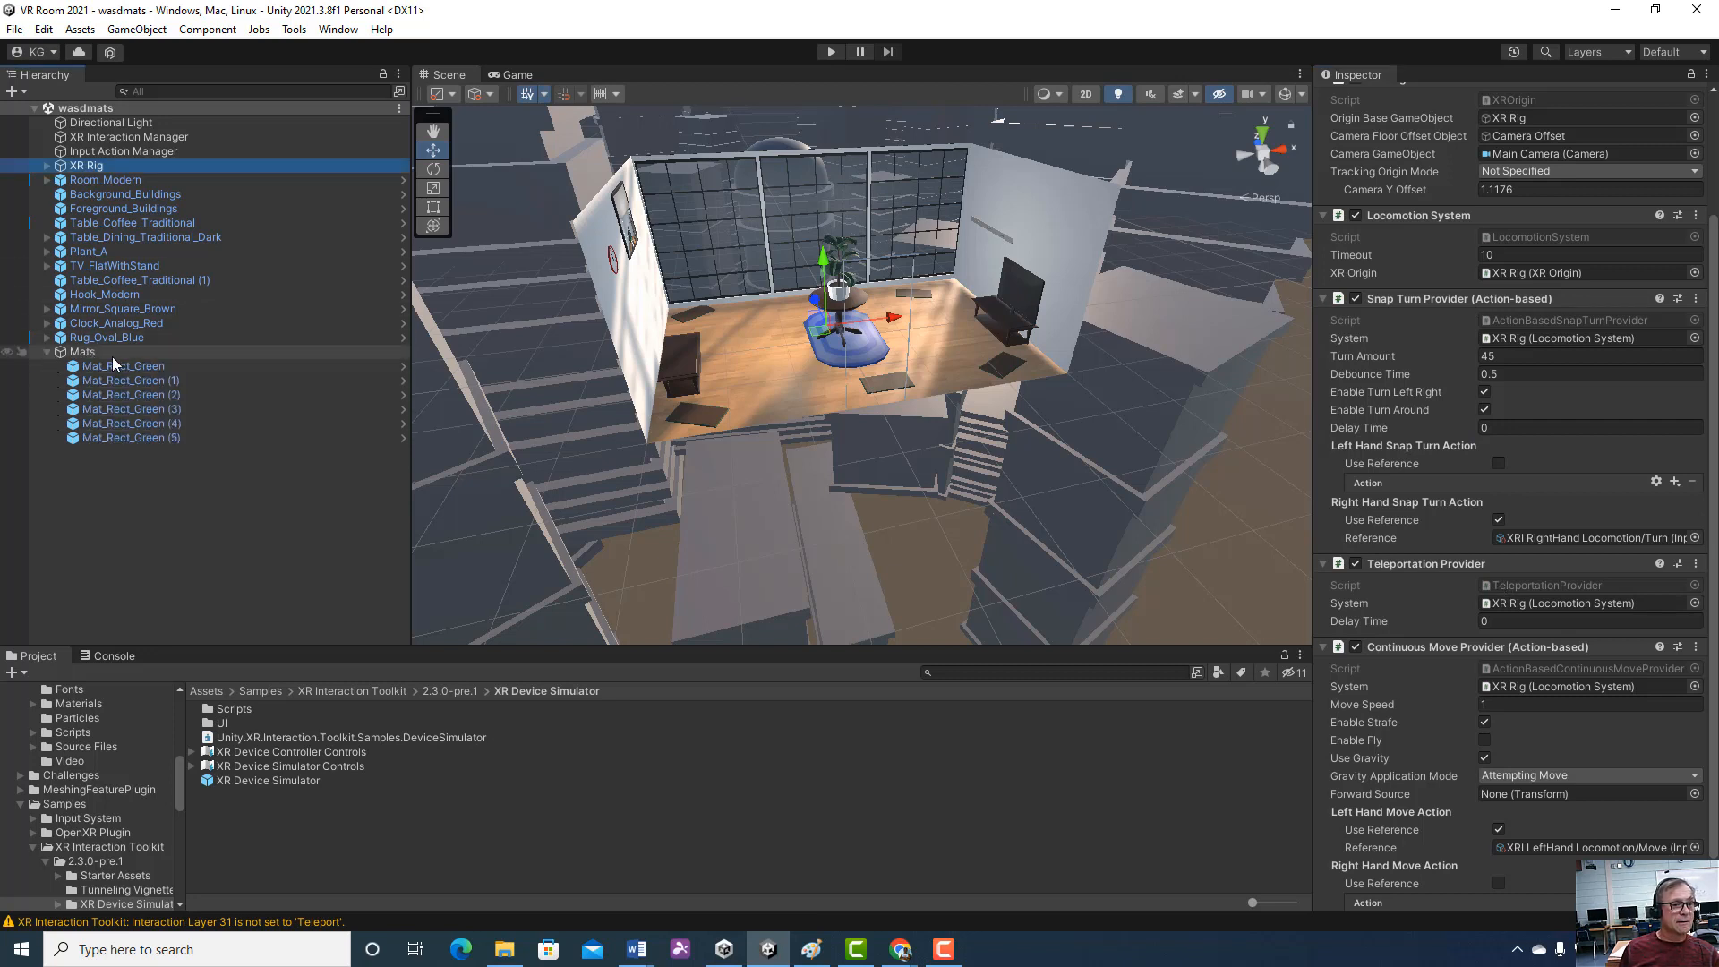
{"action": "left_click", "coordinate": [125, 379]}
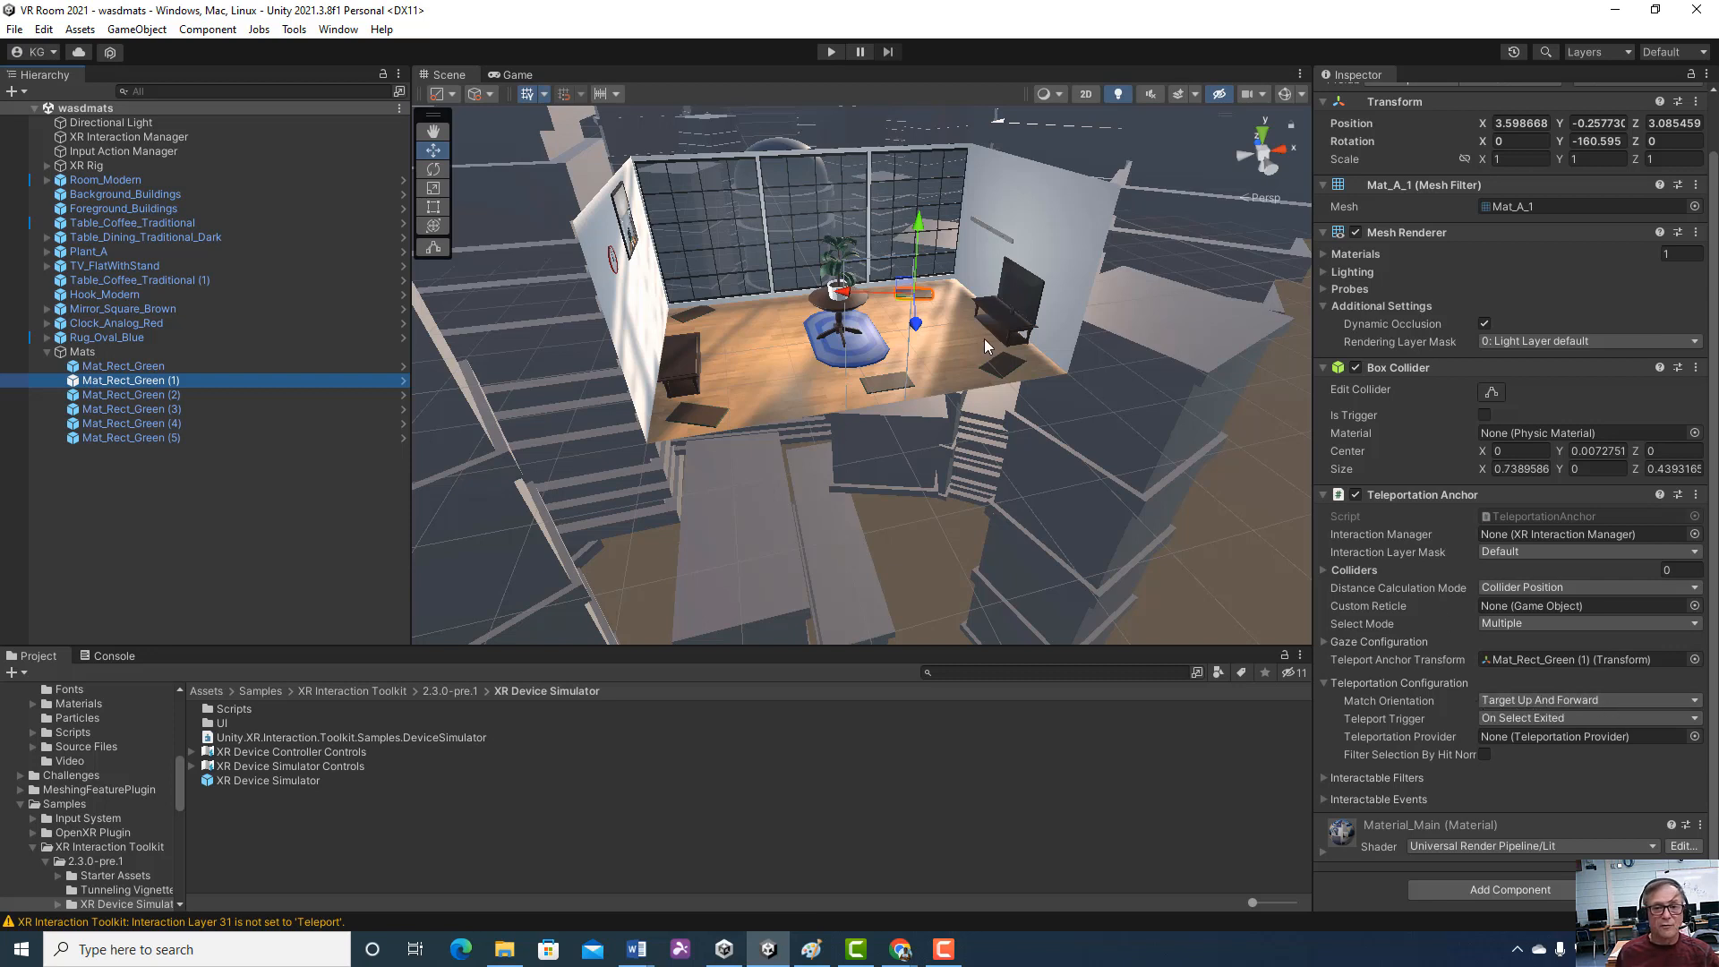
{"action": "left_click", "coordinate": [904, 380]}
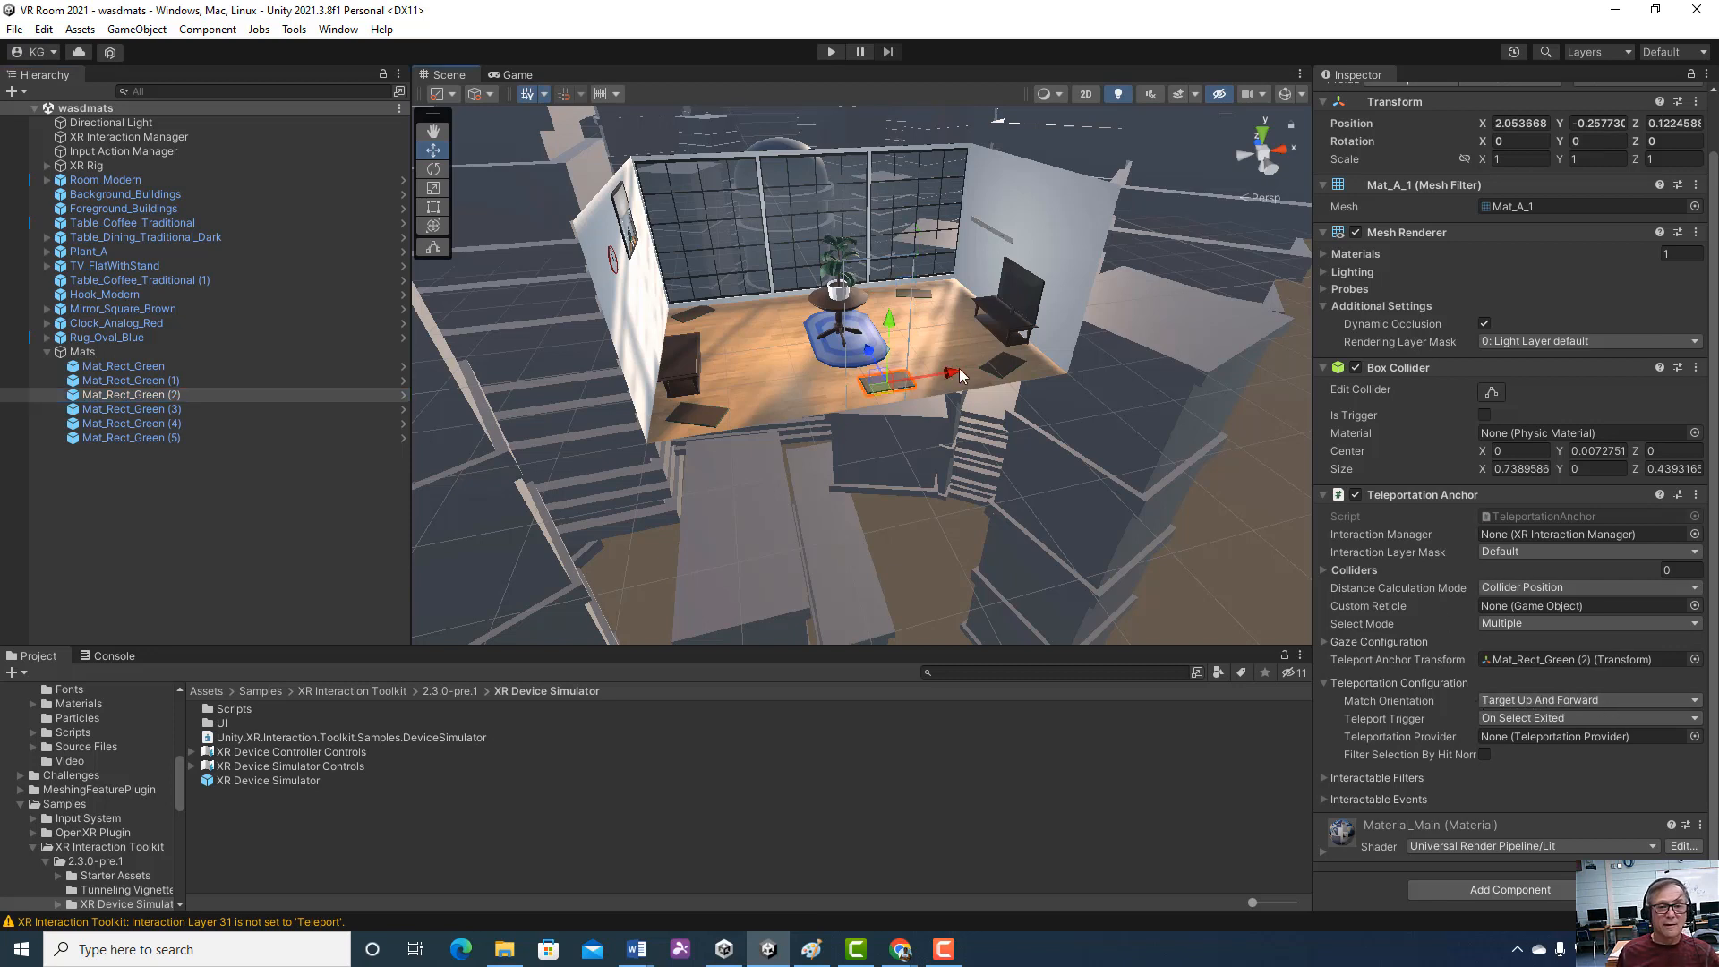
Check the handle orientation options and the local axes of the mats Mat_Rect_Green and Mat_Rect_Green (5)
{"action": "left_click", "coordinate": [1010, 363]}
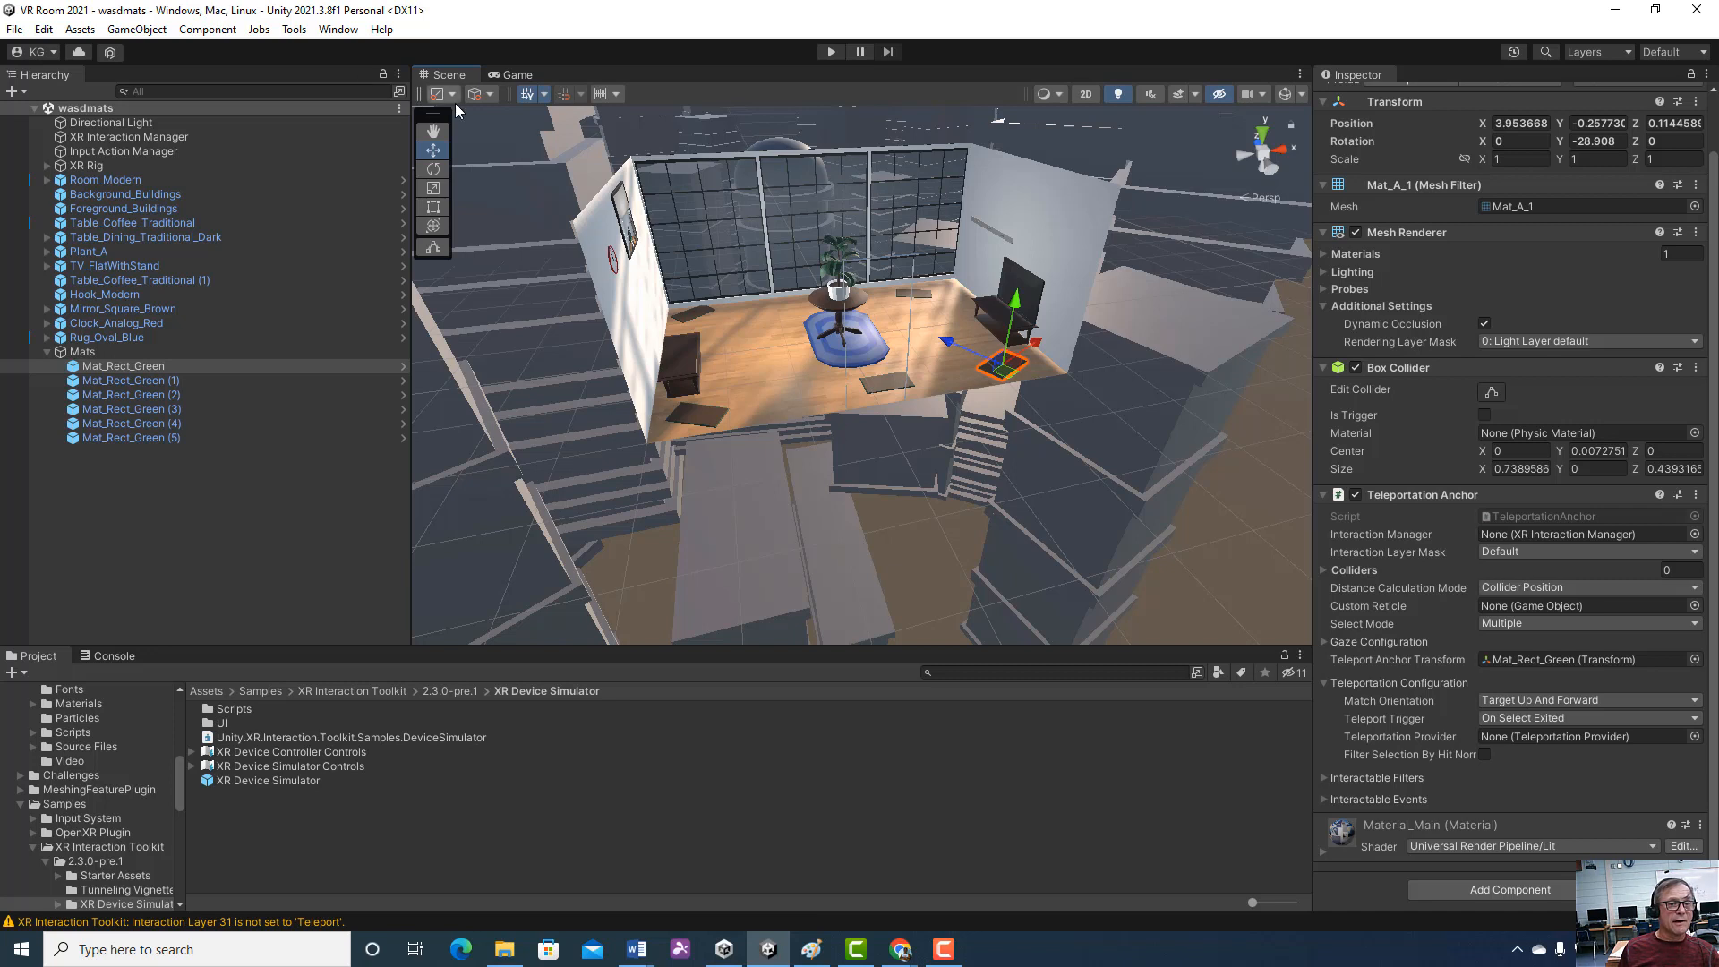
{"action": "left_click", "coordinate": [491, 94]}
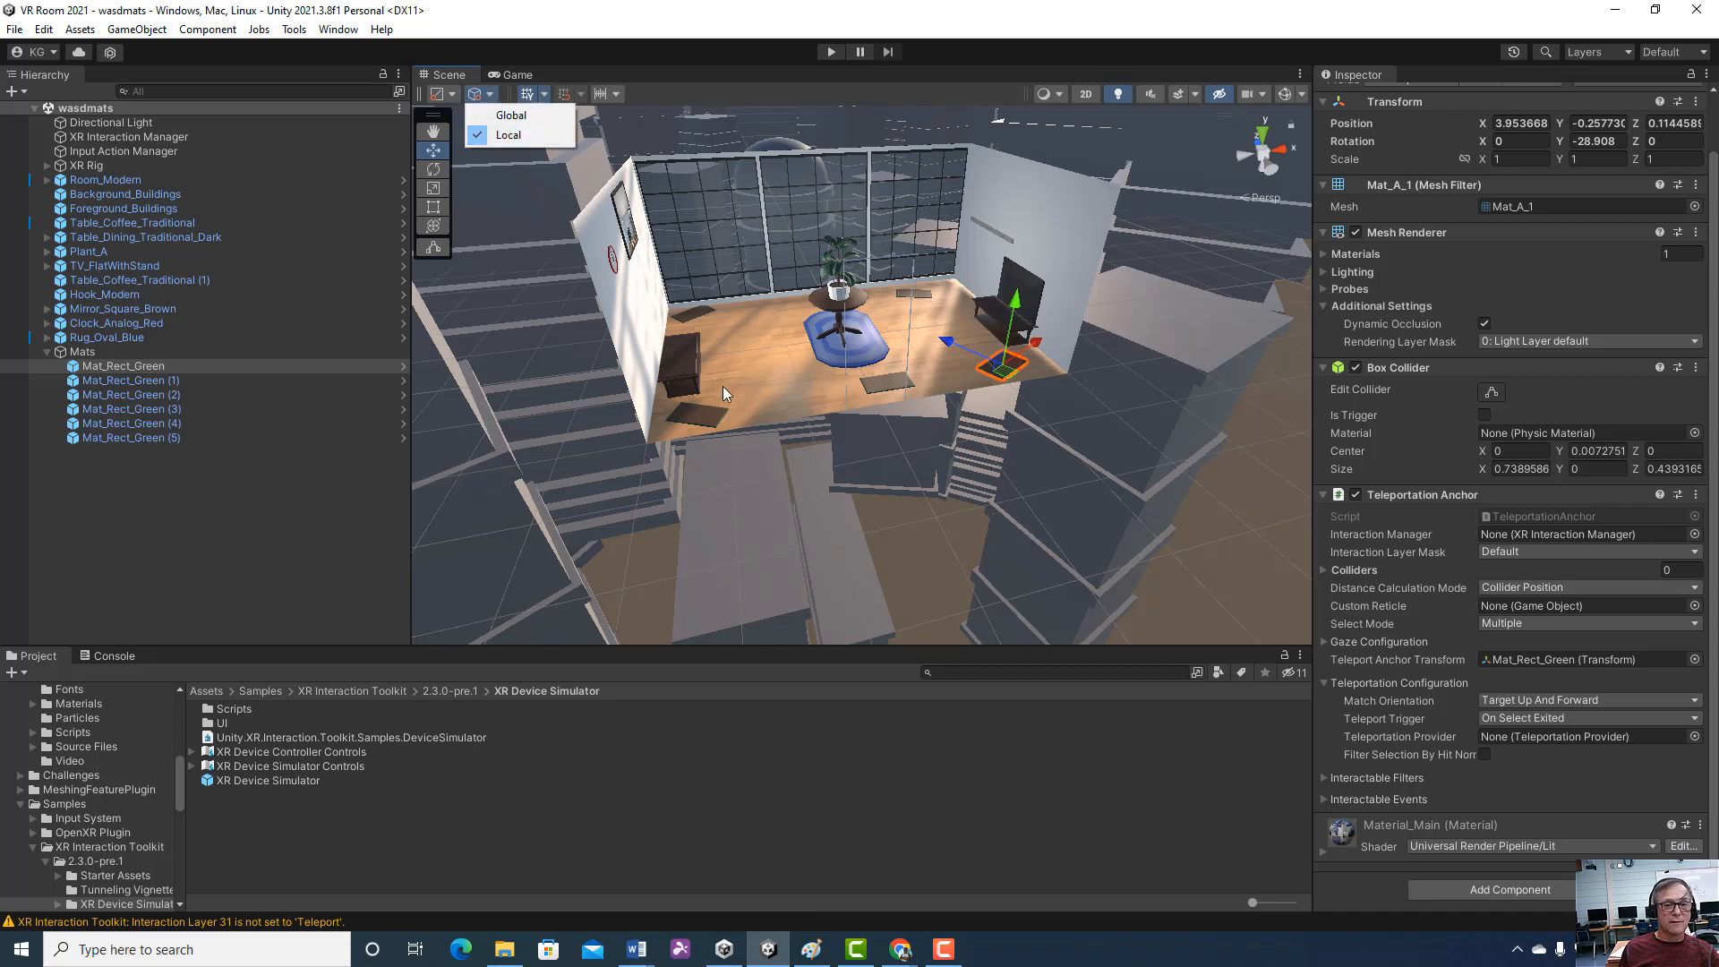
{"action": "left_click", "coordinate": [697, 414]}
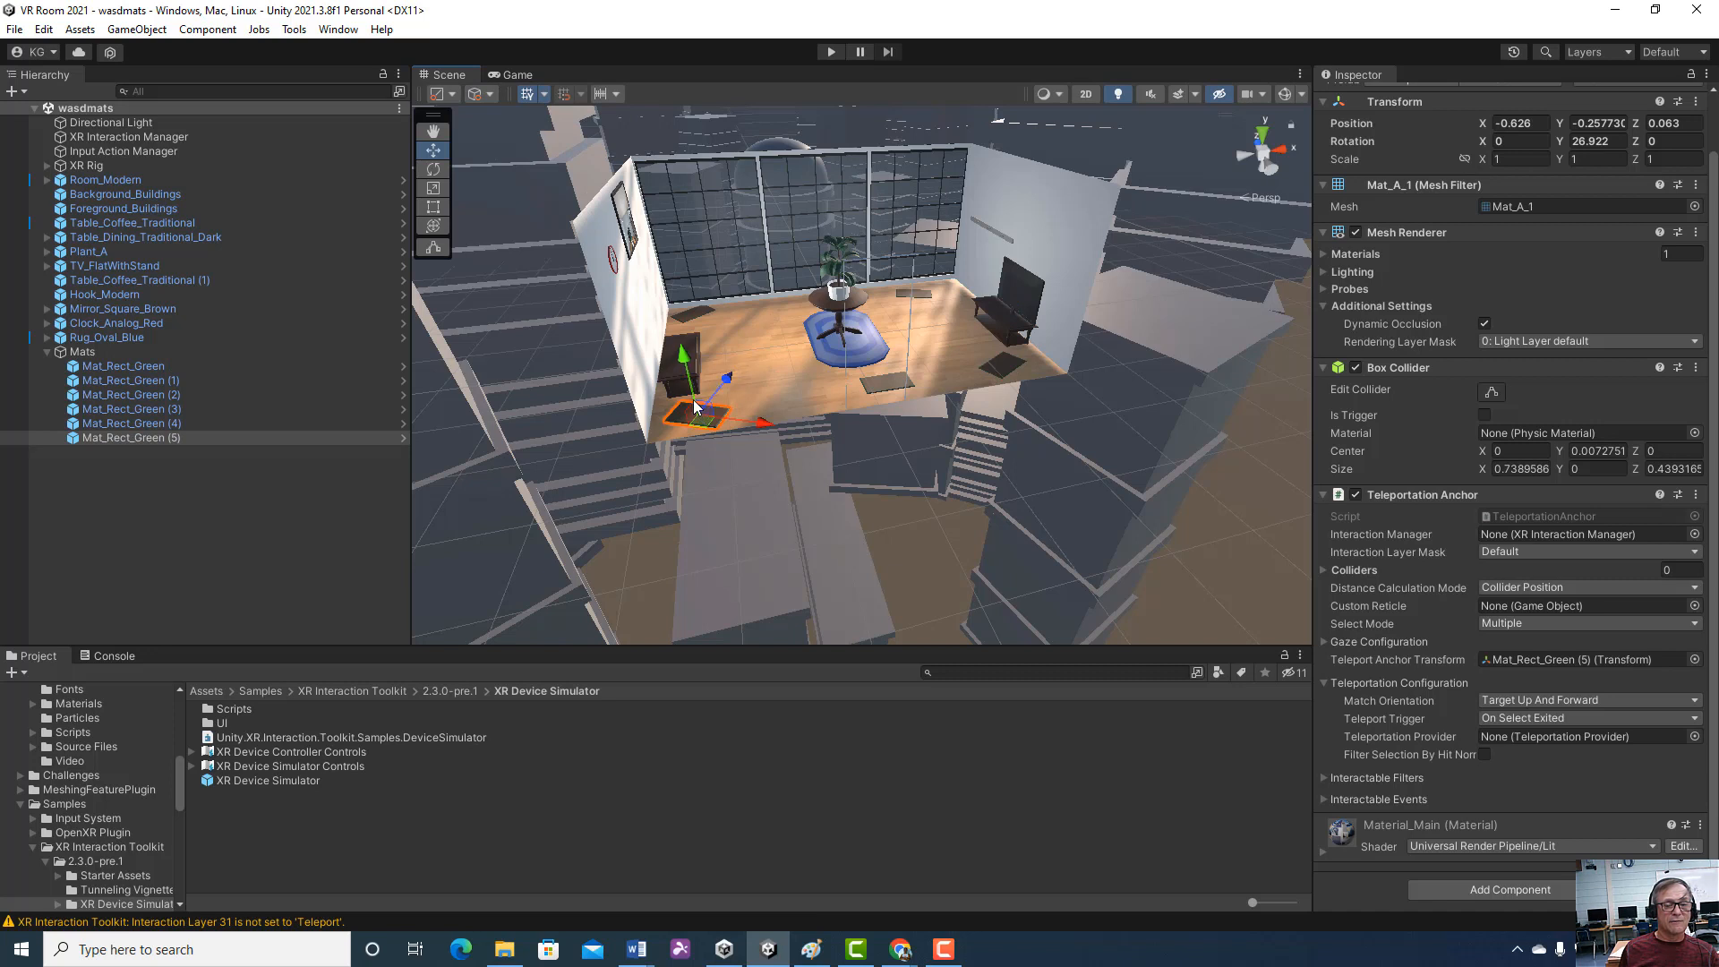
{"action": "left_click", "coordinate": [490, 97]}
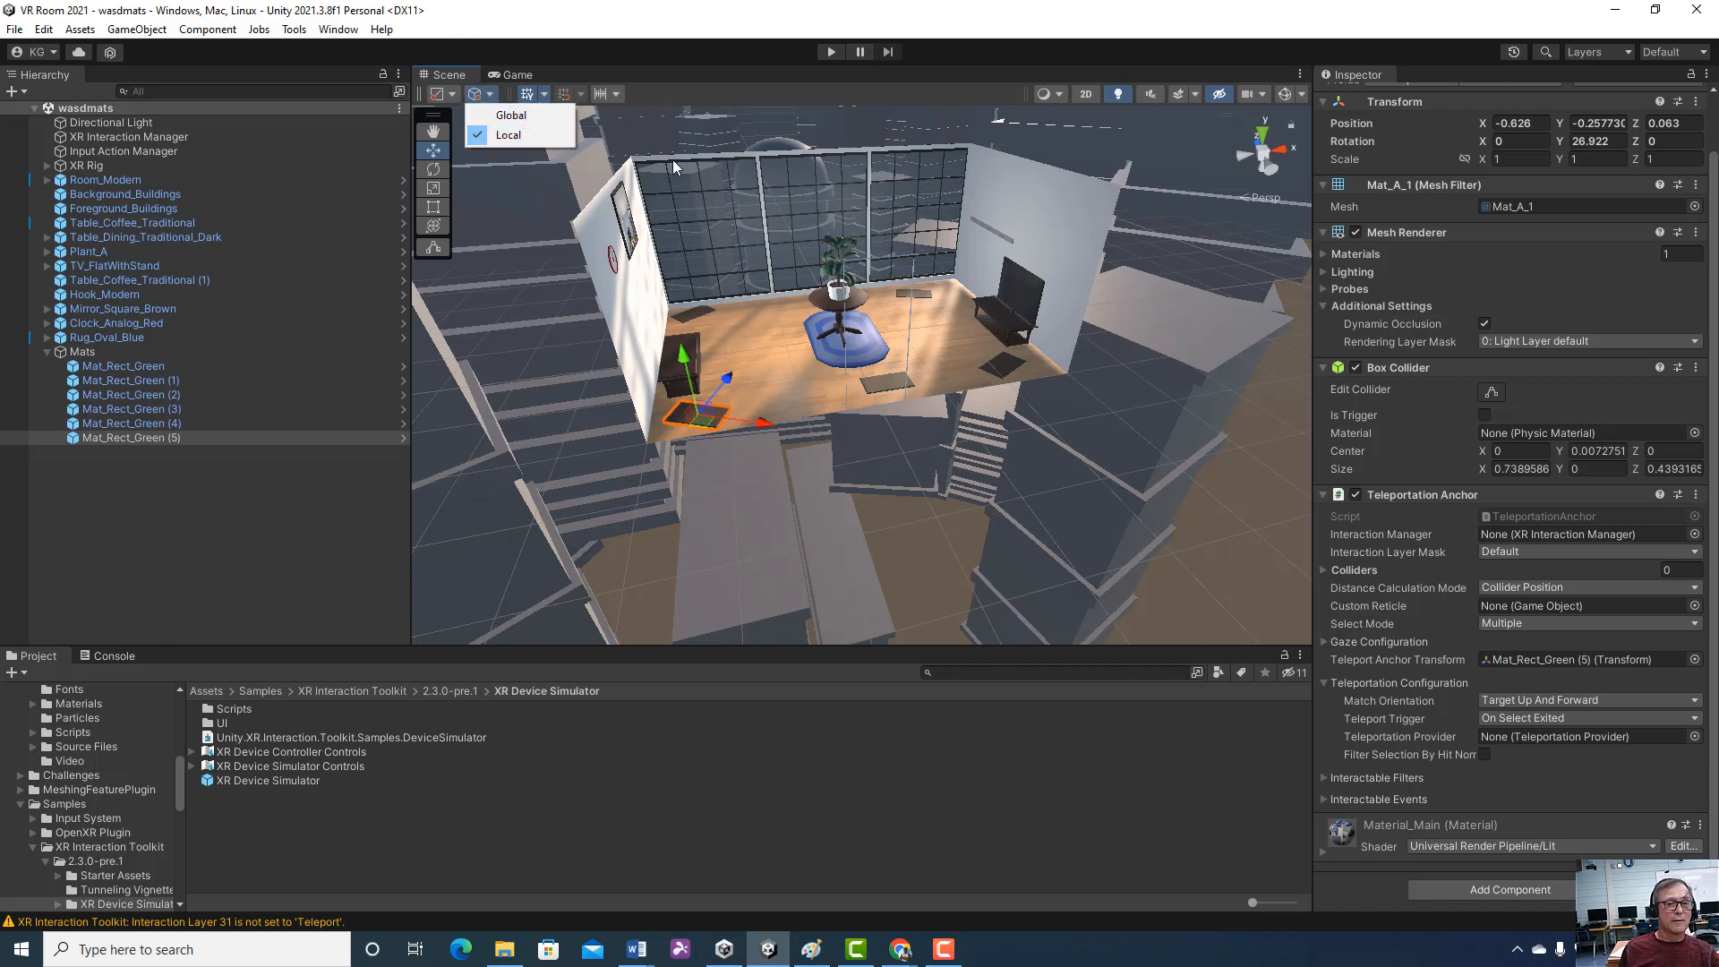
{"action": "left_click", "coordinate": [690, 165]}
Select Mat_Rect_Green (5) in the scene and activate the Rotate tool on it
{"action": "left_click", "coordinate": [700, 415]}
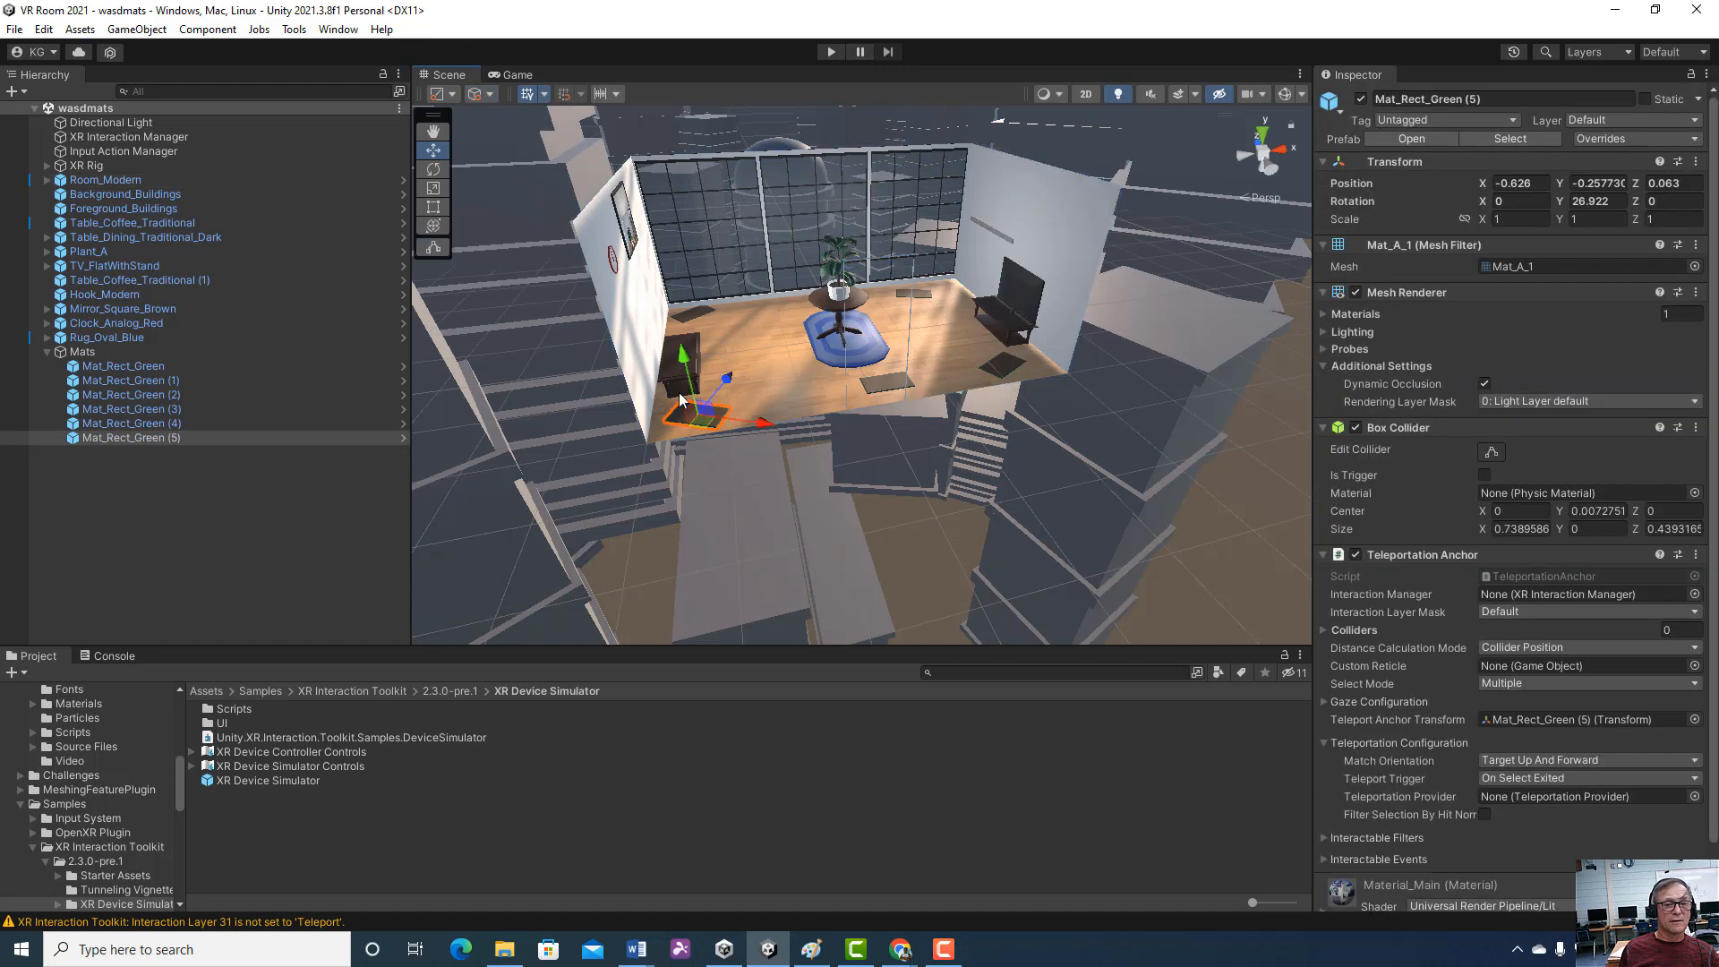
{"action": "left_click", "coordinate": [434, 170]}
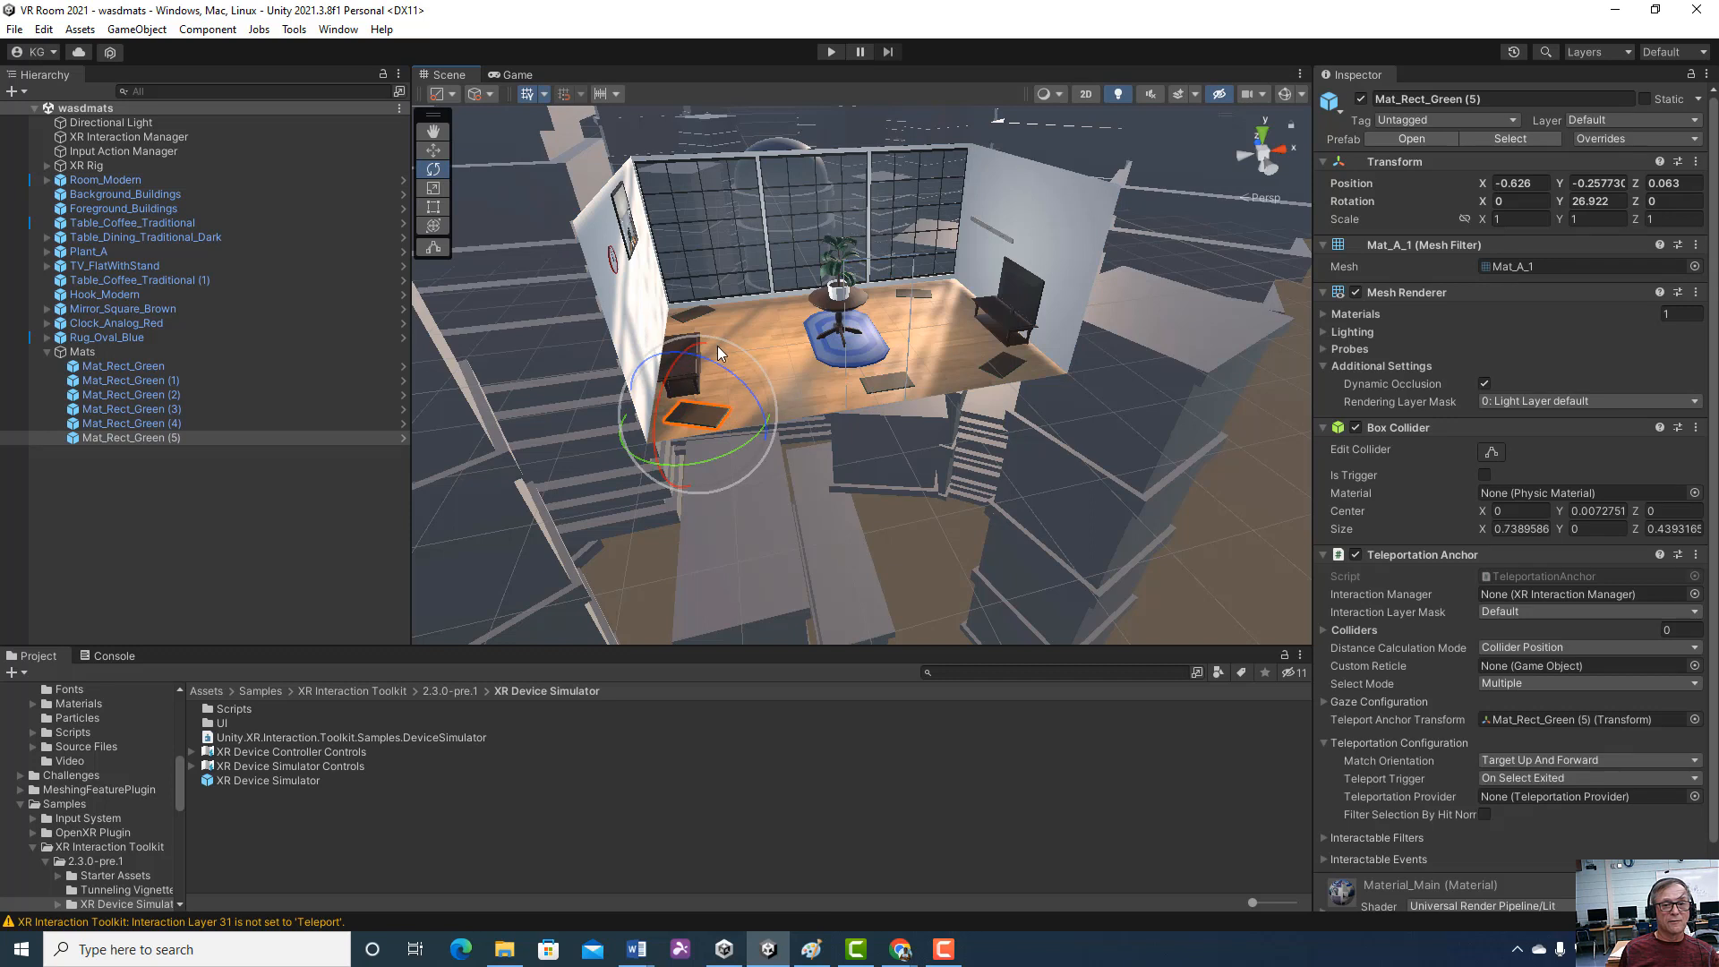